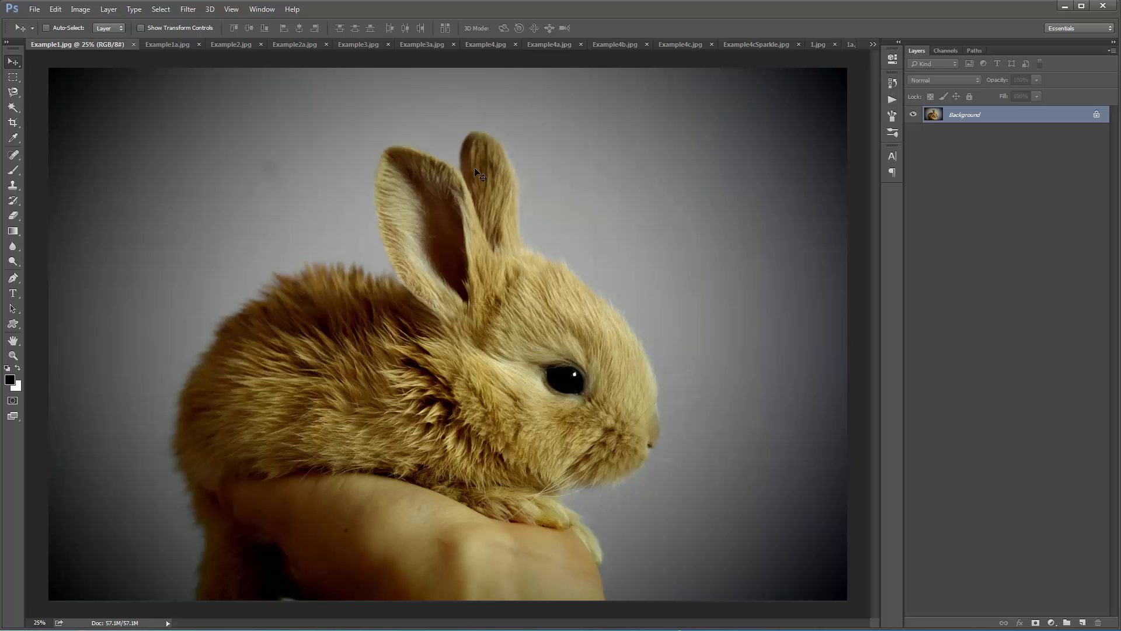
Step: Compare the original example photos with their glow-effect versions, from Example1a.jpg through Example4cSparkle.jpg
left_click(154, 47)
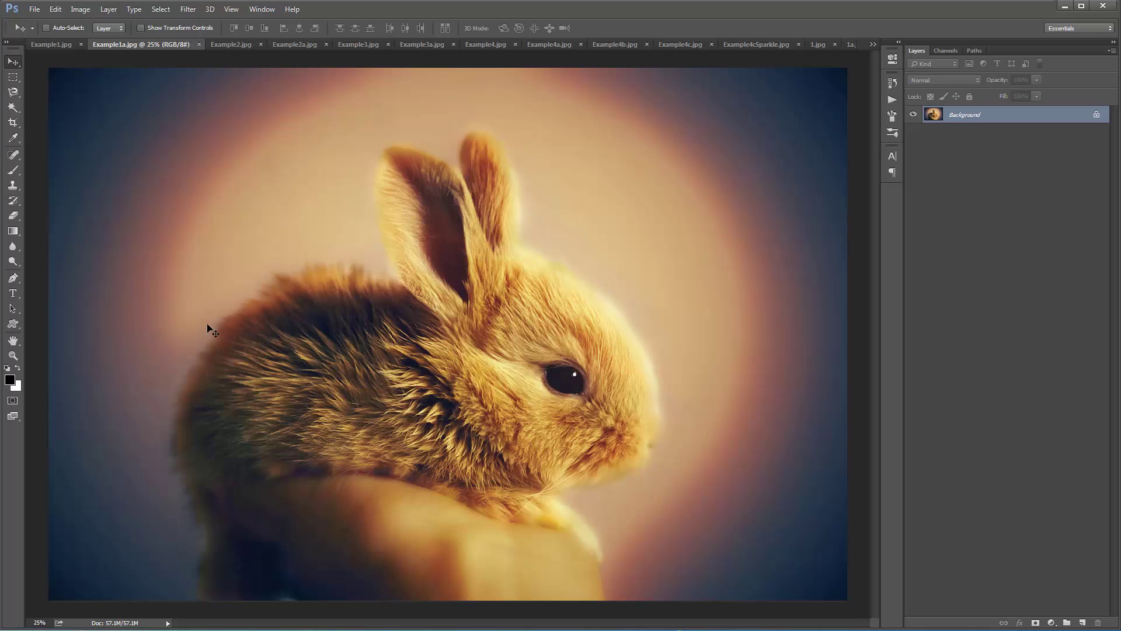
left_click(230, 44)
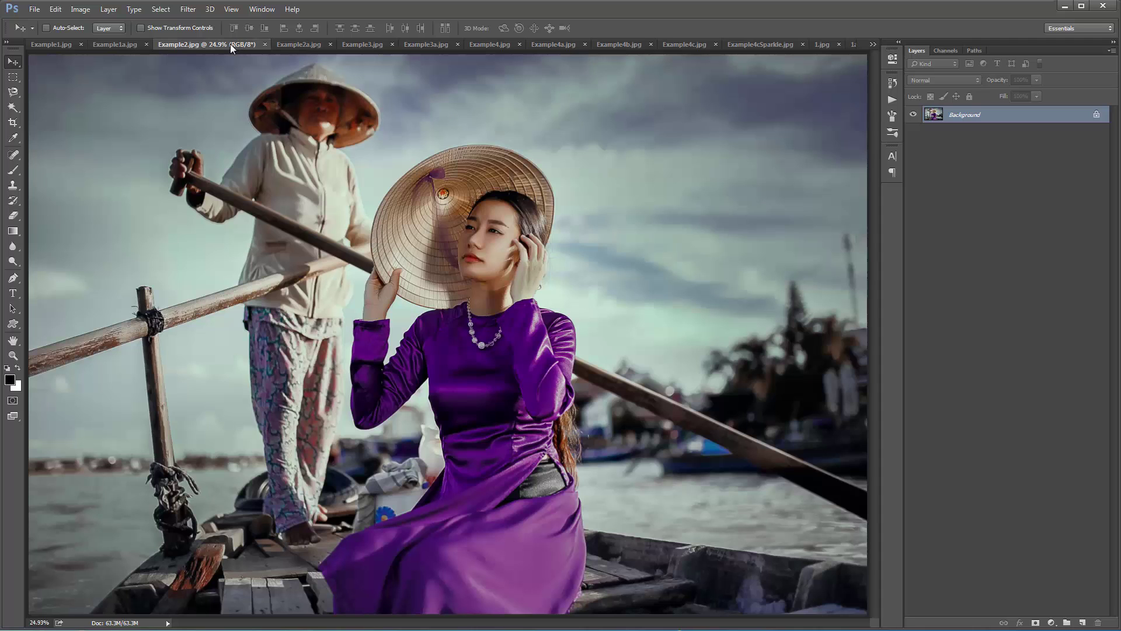
left_click(284, 42)
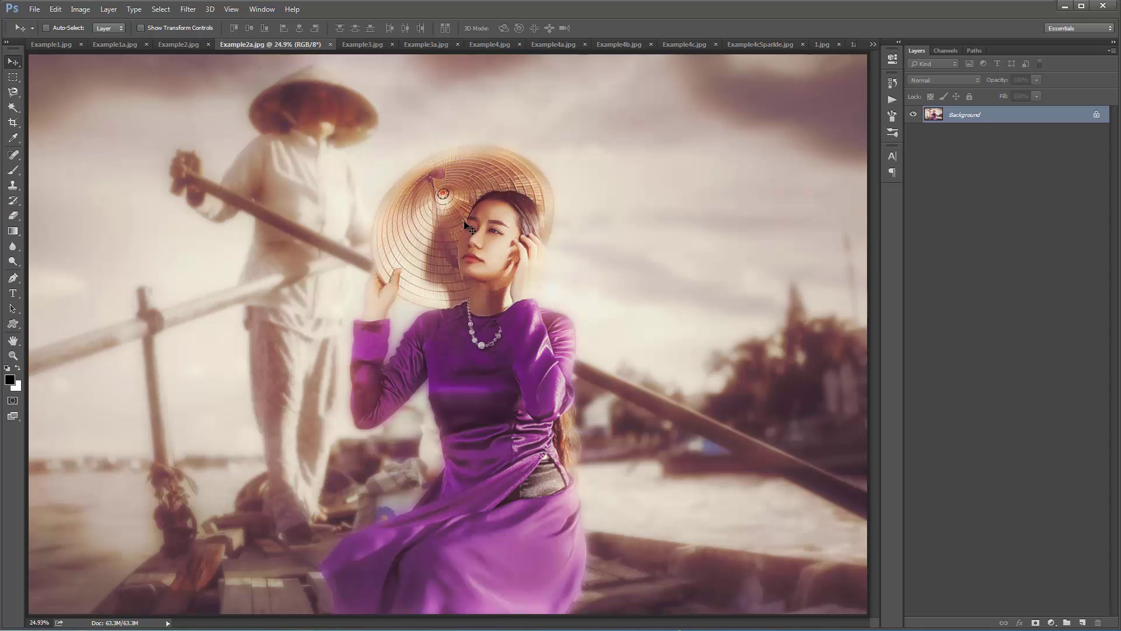
left_click(366, 44)
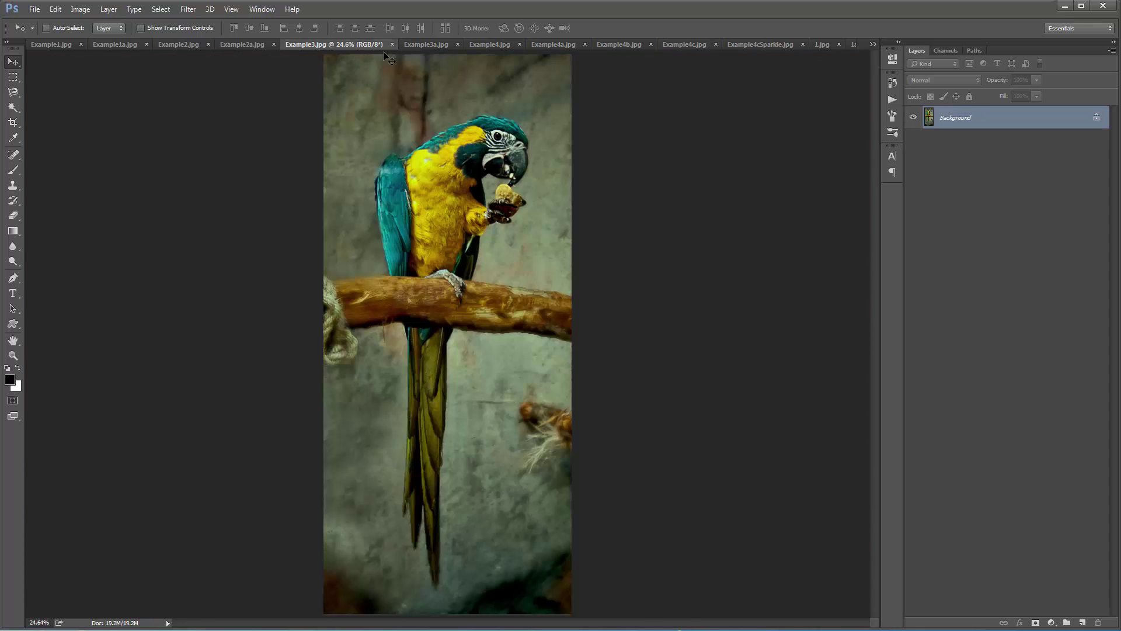
left_click(419, 44)
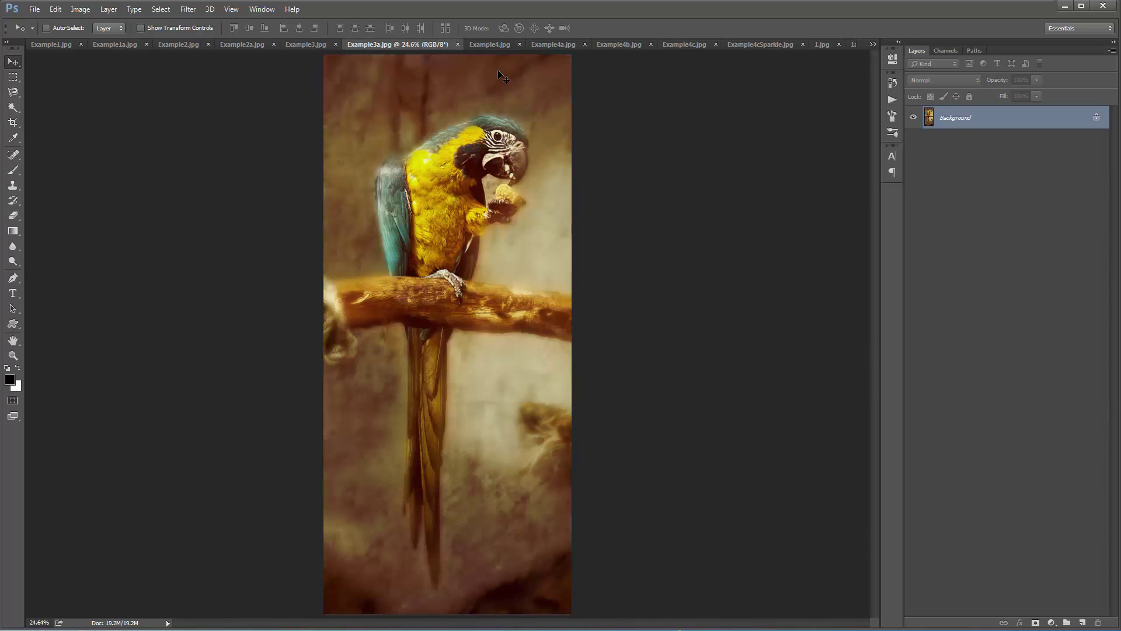
left_click(496, 46)
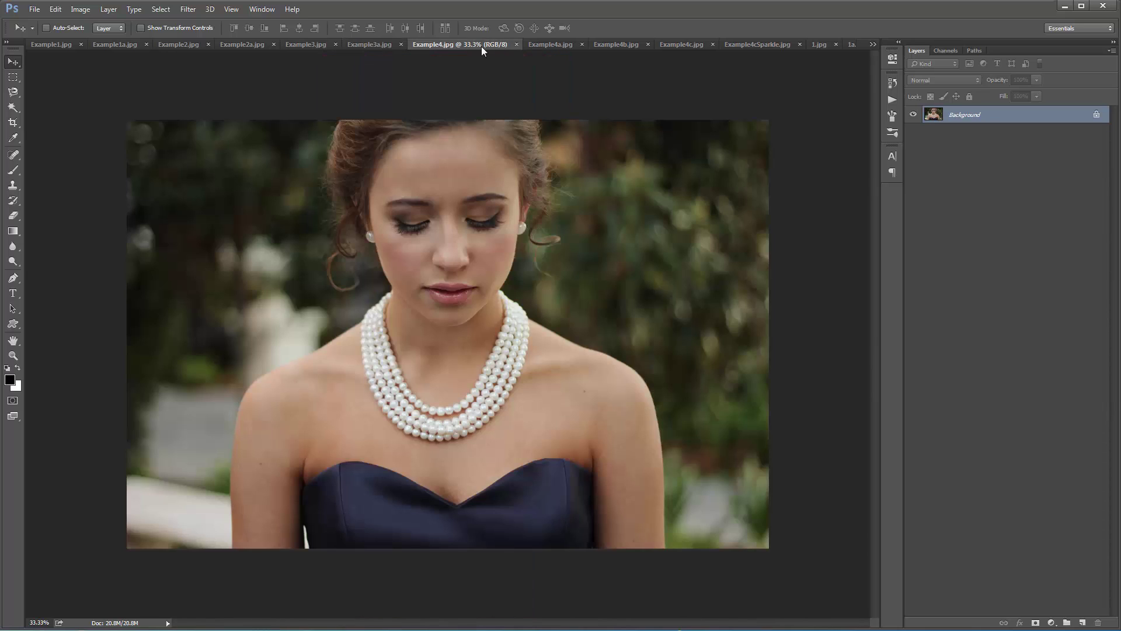
left_click(556, 42)
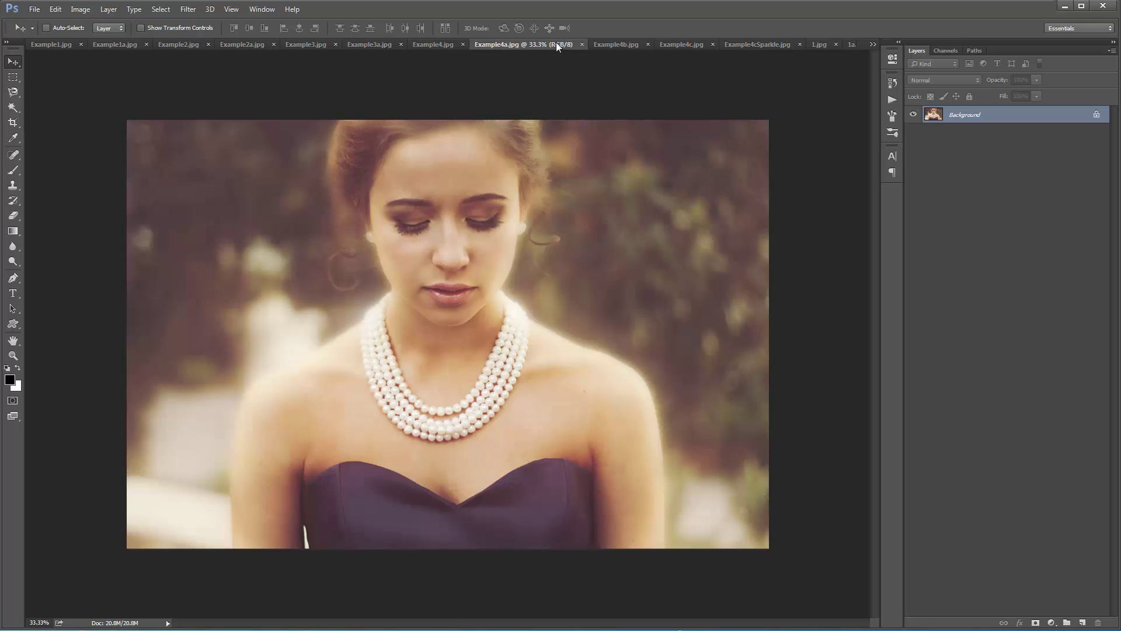
left_click(625, 42)
left_click(685, 45)
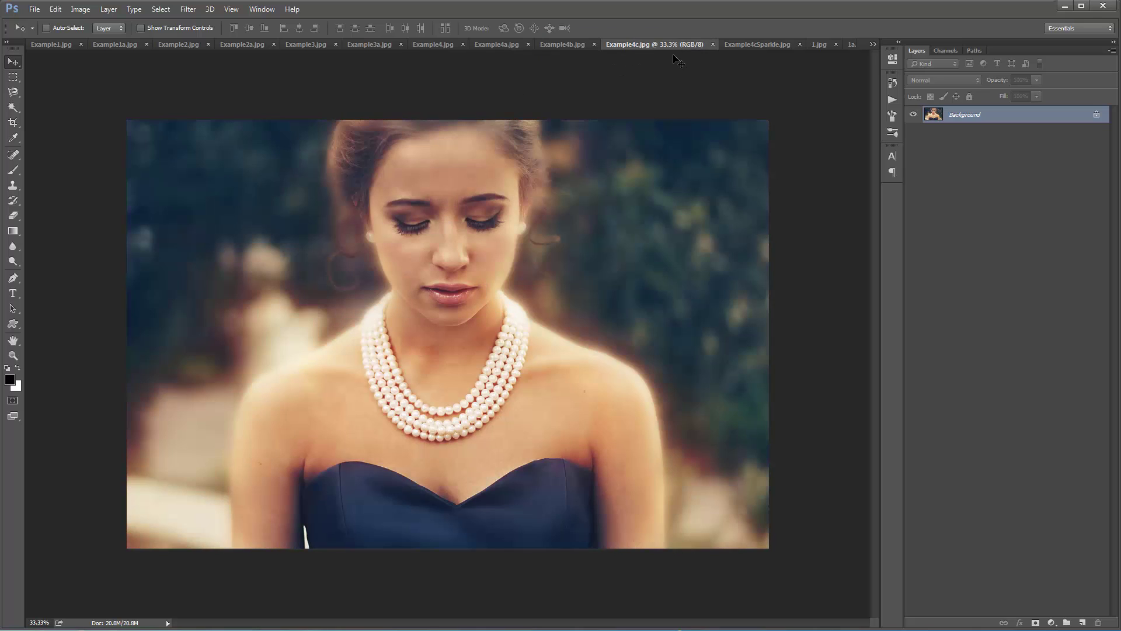
left_click(755, 43)
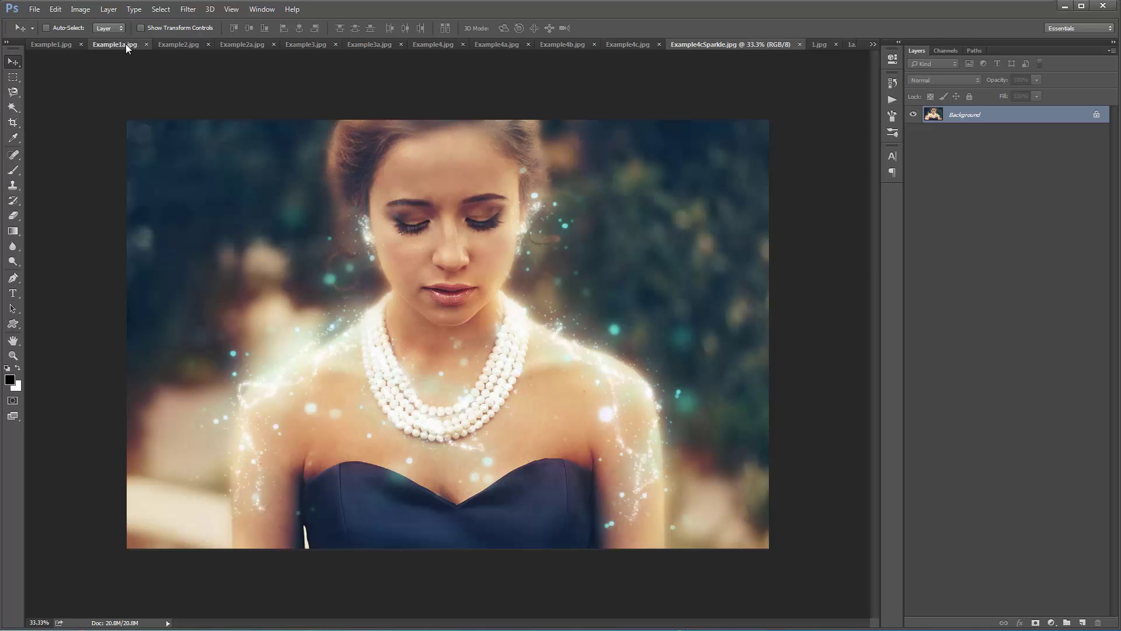
Step: Close the viewed example images from Example1a.jpg to Example4cSparkle.jpg, keeping Example1.jpg open
left_click(146, 43)
key("ctrl+w")
key("ctrl+w")
key("ctrl+w")
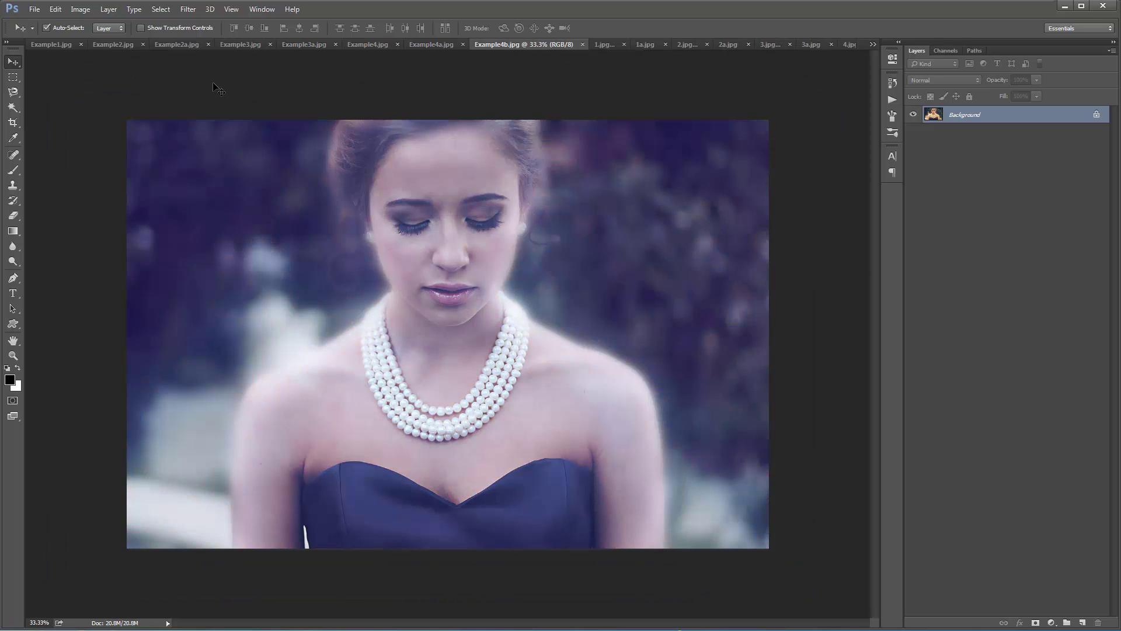
key("ctrl+w")
key("ctrl+w")
key("ctrl+w")
key("ctrl+w")
key("ctrl+w")
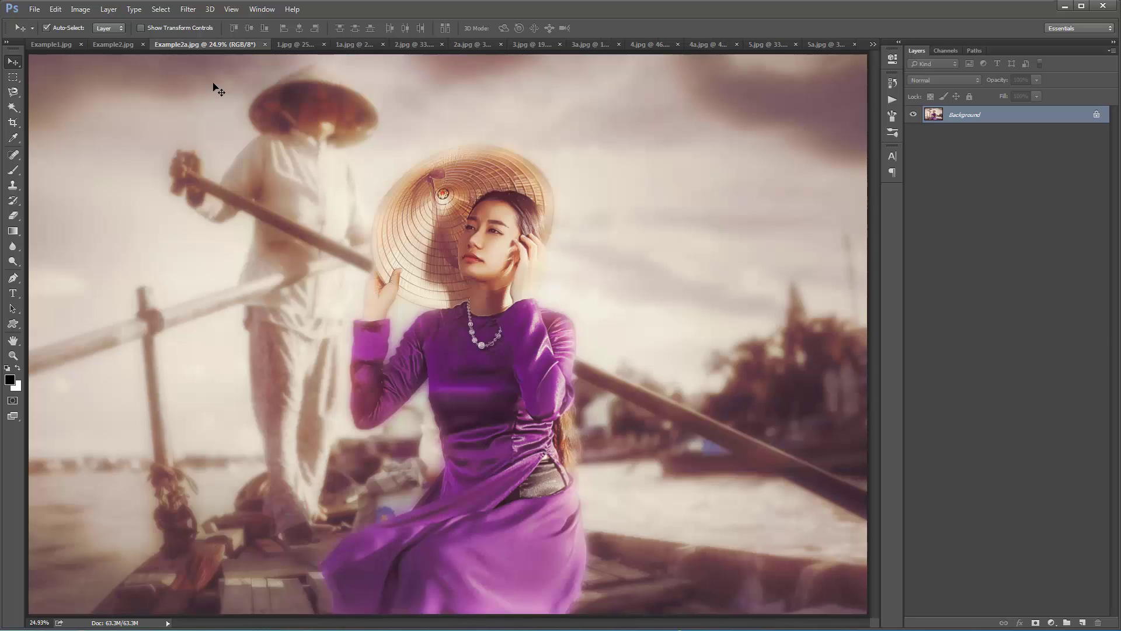
key("ctrl+w")
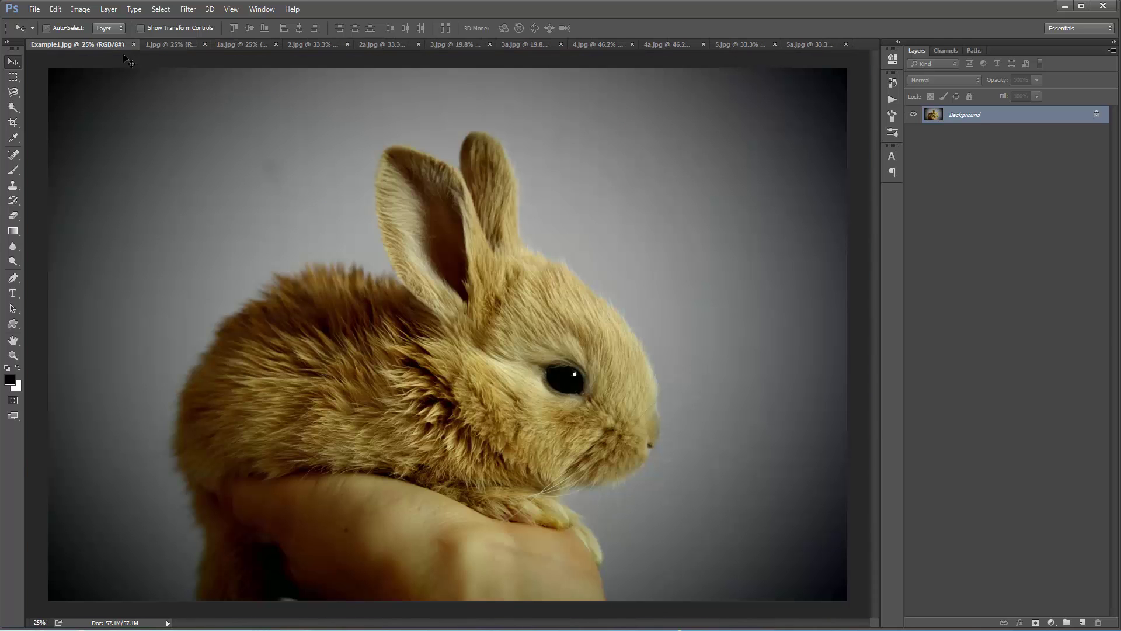
Step: Compare the numbered photos 1.jpg to 5.jpg with their effect versions 1a.jpg to 5a.jpg
left_click(153, 44)
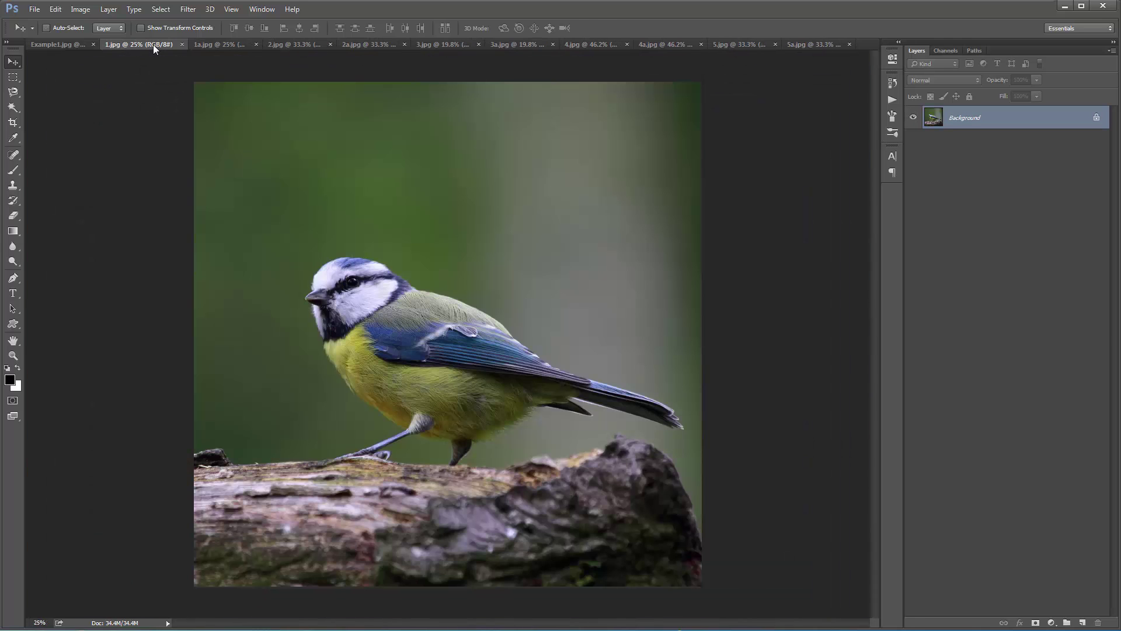
left_click(221, 44)
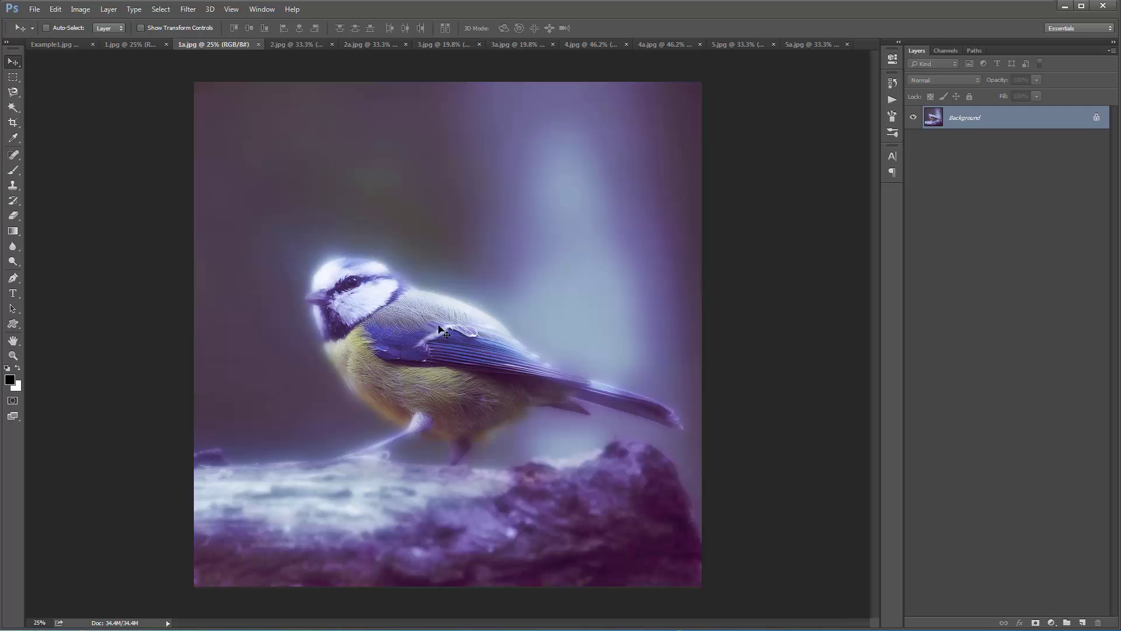
left_click(285, 44)
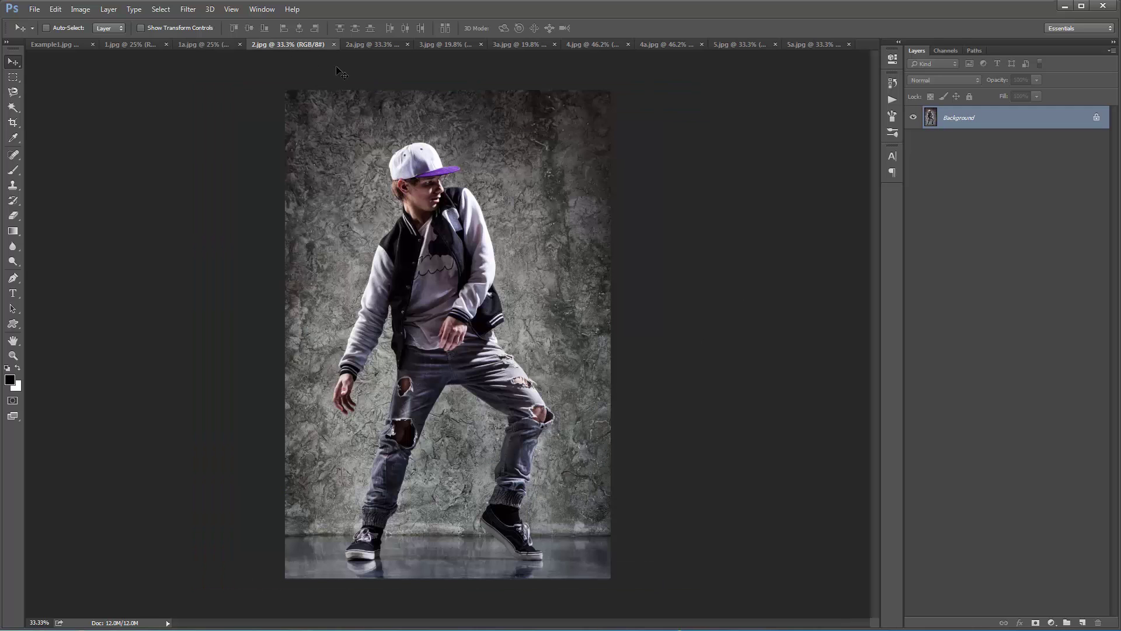
left_click(367, 43)
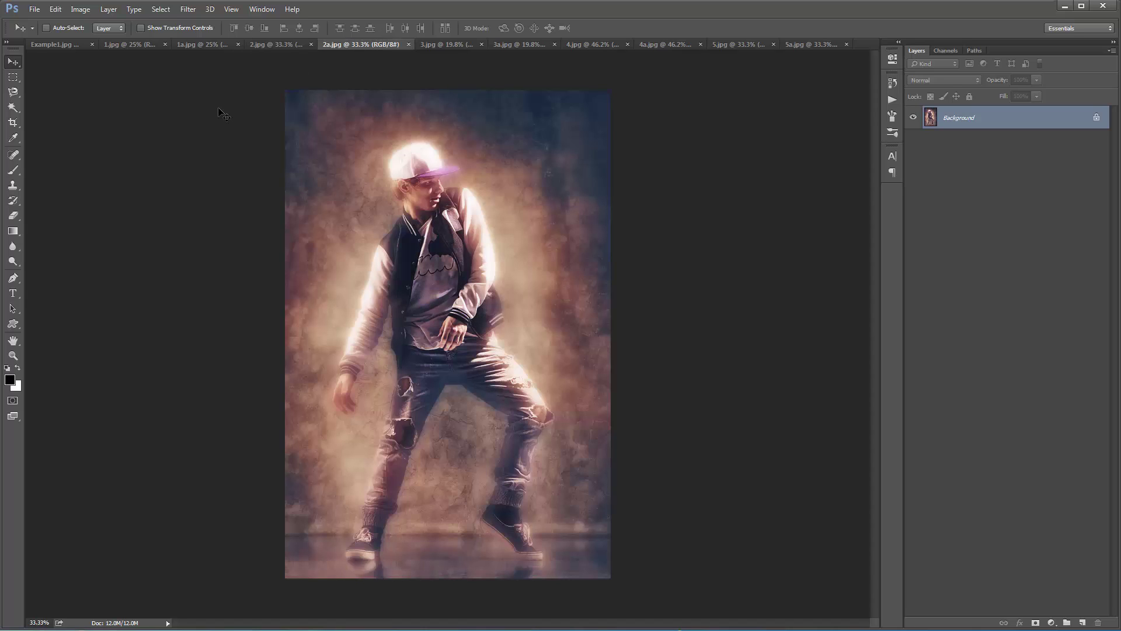
left_click(438, 44)
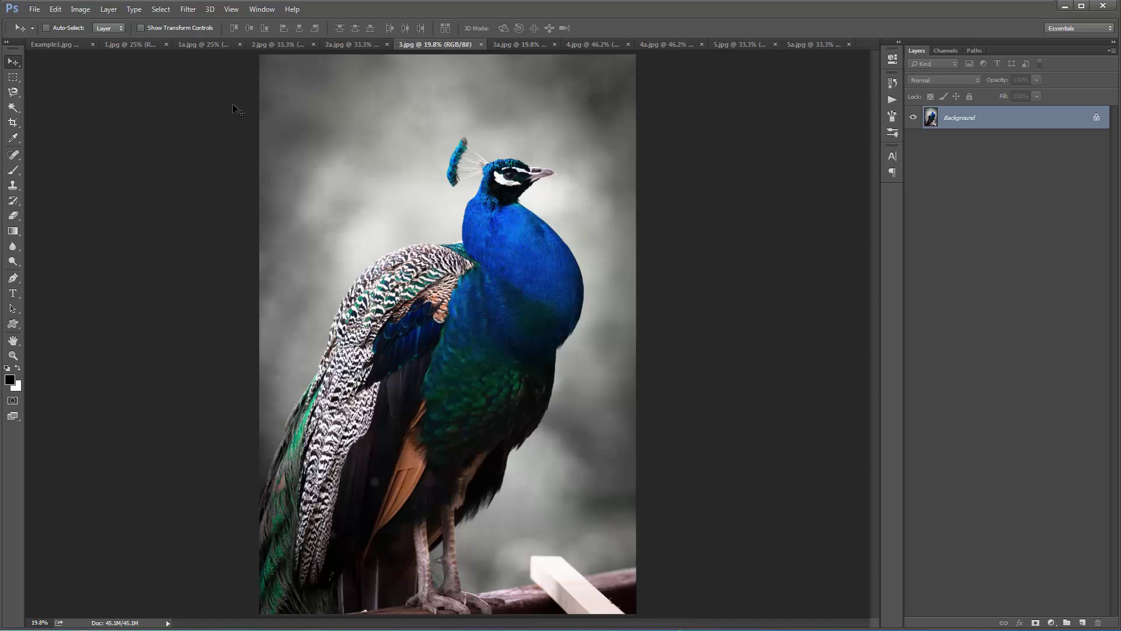
left_click(516, 44)
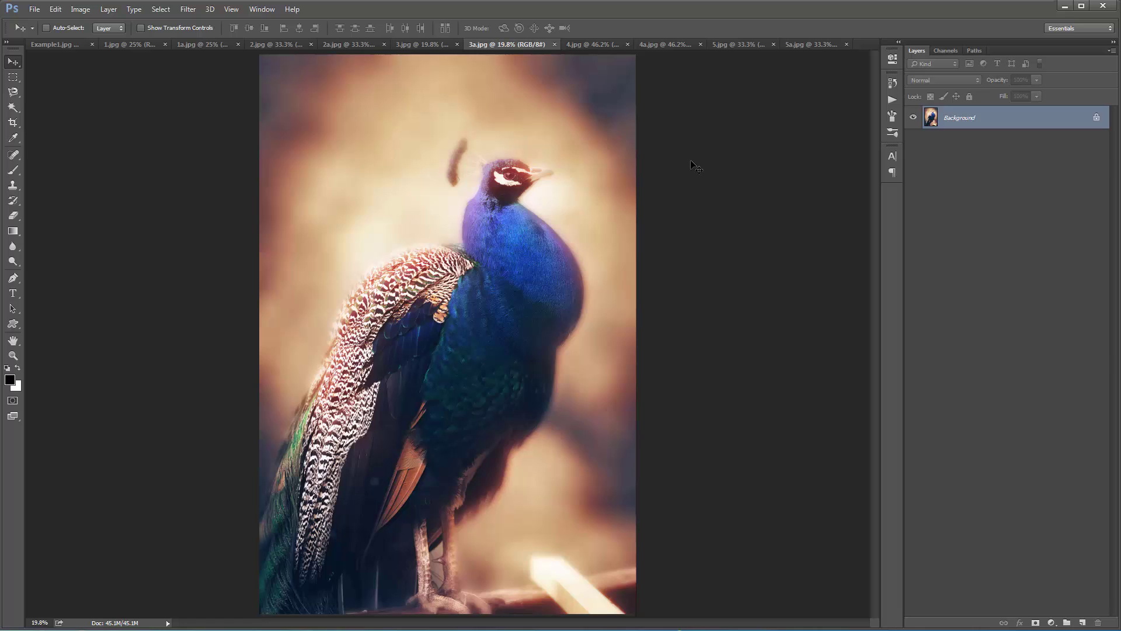
left_click(586, 45)
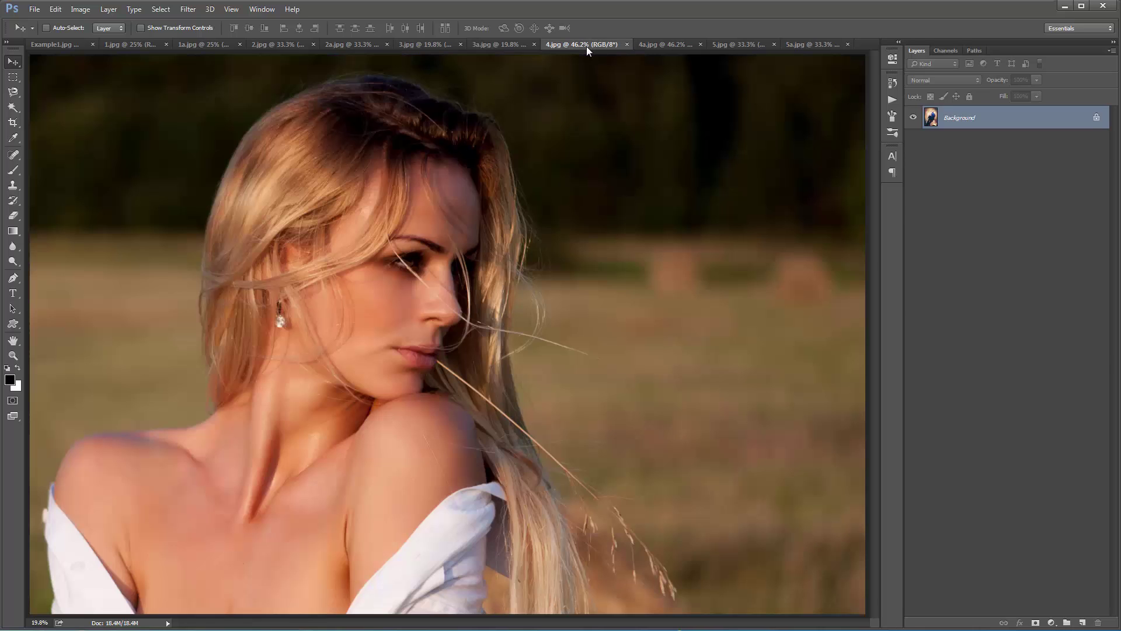
left_click(661, 45)
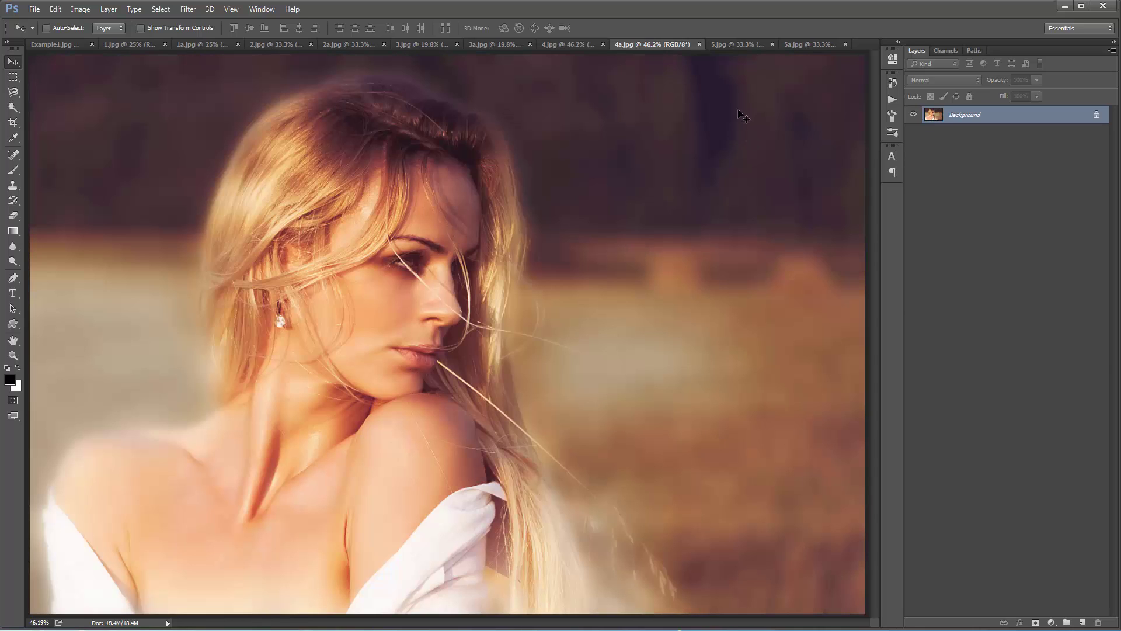
left_click(731, 44)
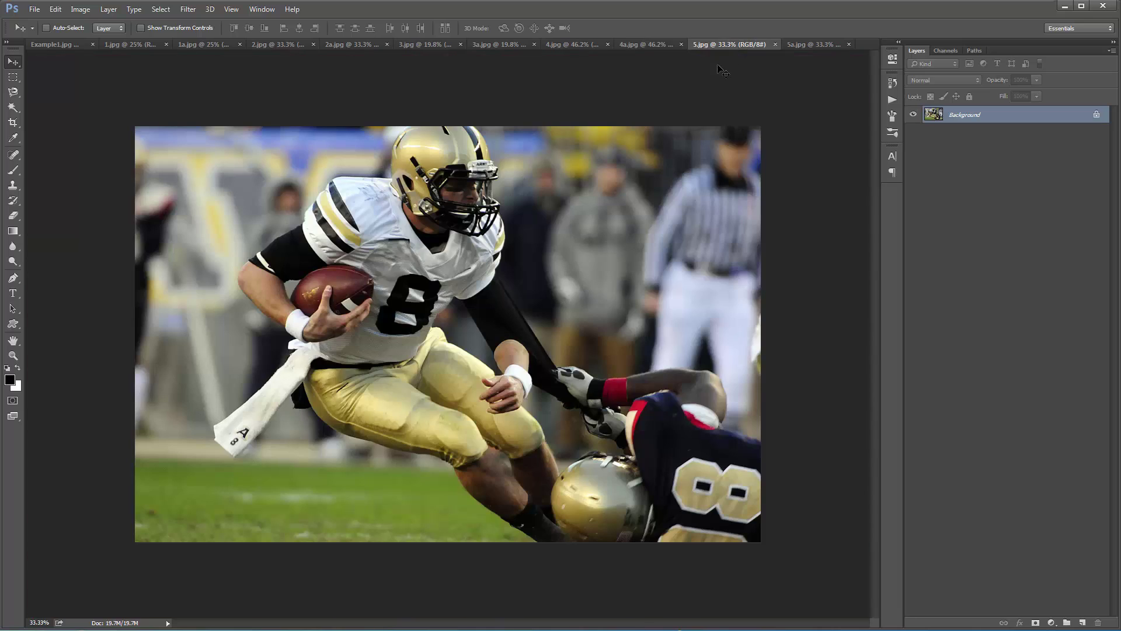
left_click(811, 43)
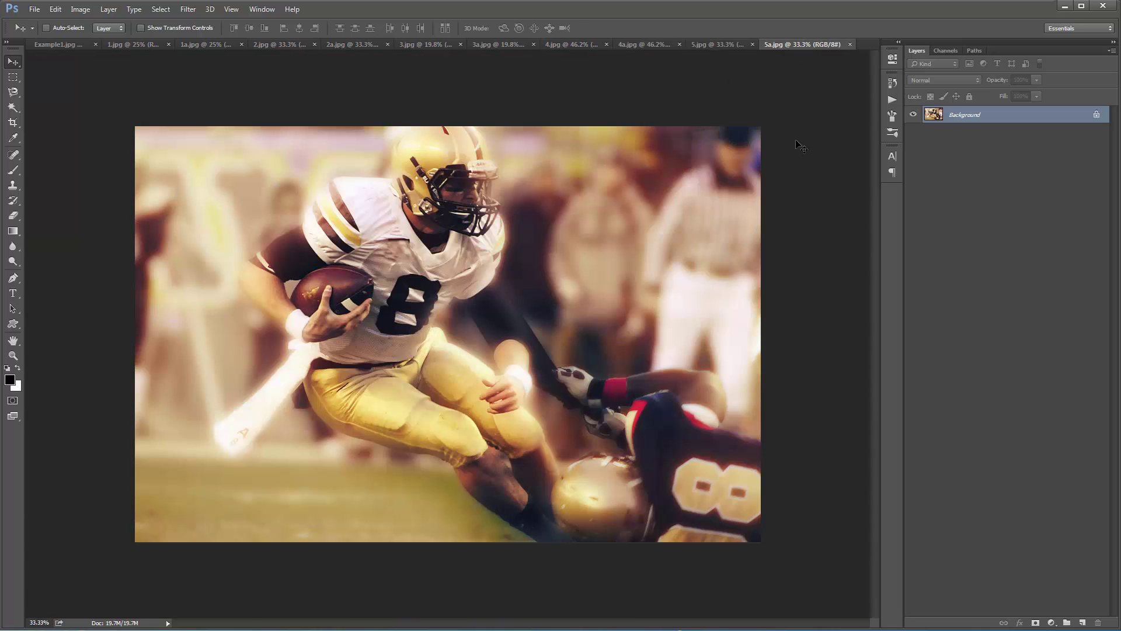
Step: Close all the numbered images from 1.jpg to 5a.jpg, leaving only Example1.jpg open
key("ctrl+w")
key("ctrl+w")
key("ctrl+w")
key("ctrl+w")
key("ctrl+w")
key("ctrl+w")
key("ctrl+w")
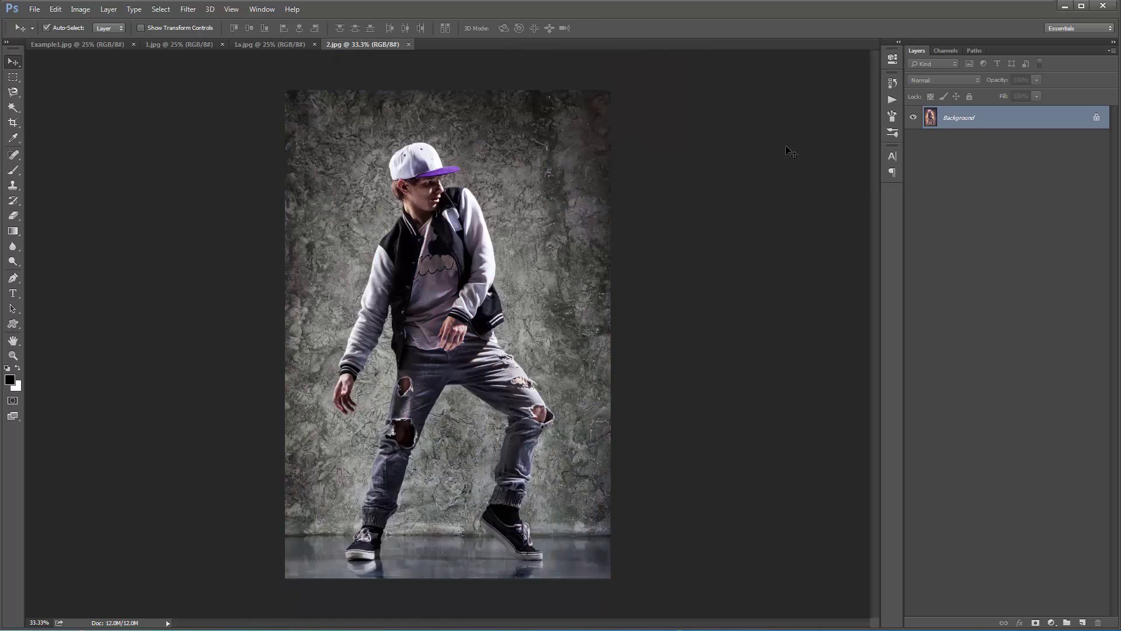
key("ctrl+w")
key("ctrl+w")
key("ctrl+w")
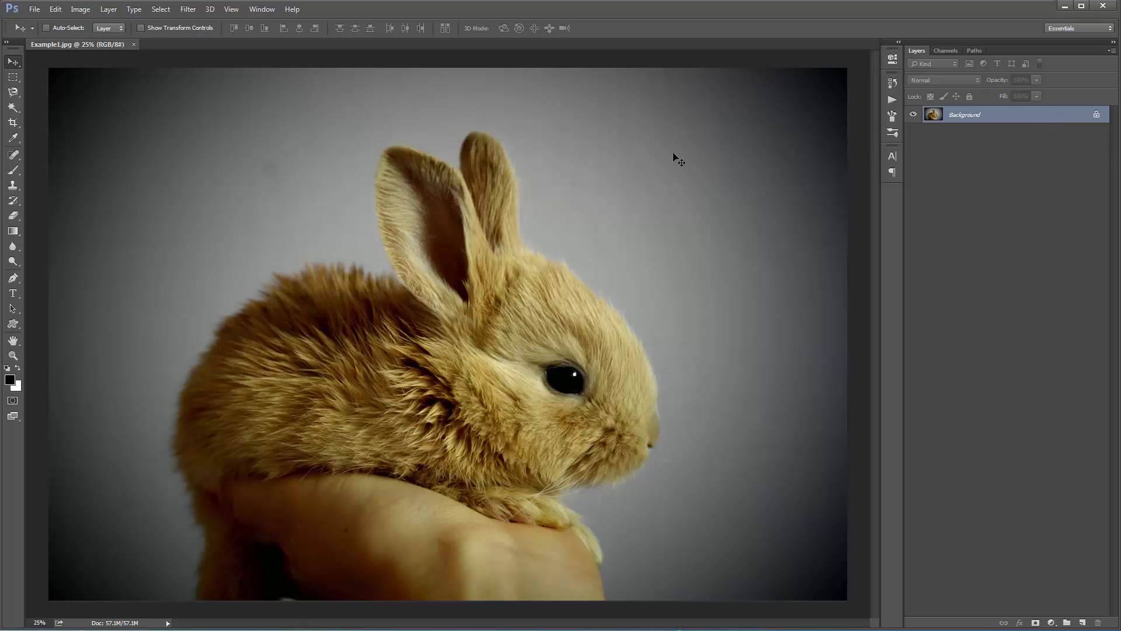
Step: Duplicate the Background layer of the rabbit photo and delete the original Background
key("ctrl+j")
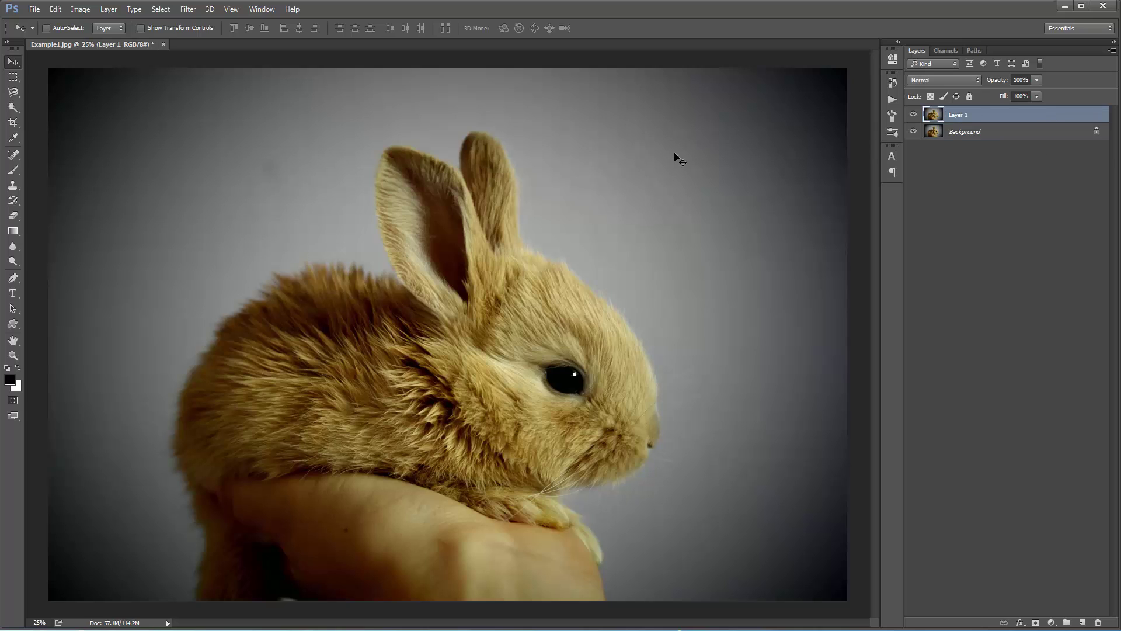
left_click(981, 133)
key("Delete")
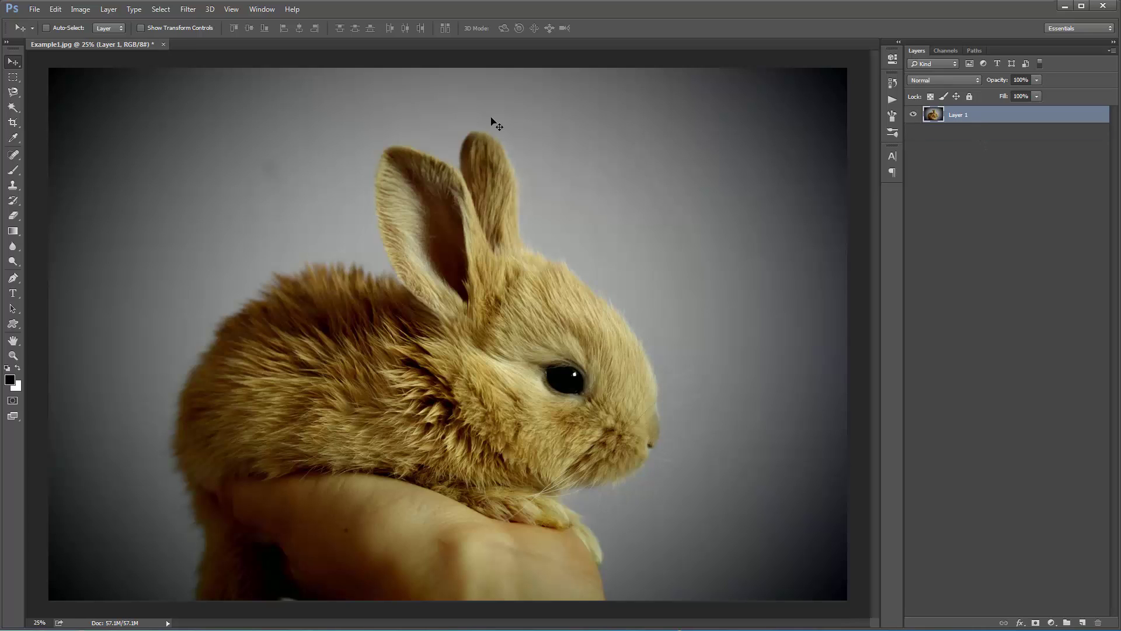
Step: Convert Layer 1 into the document's background with the Background from Layer command
left_click(109, 10)
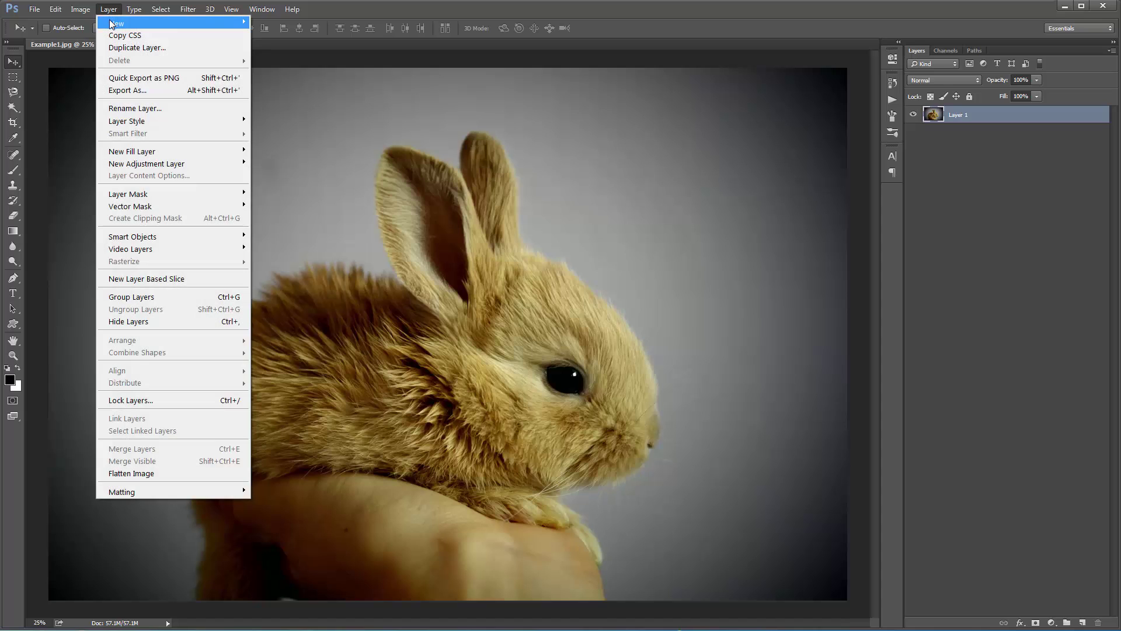
mouse_move(145, 23)
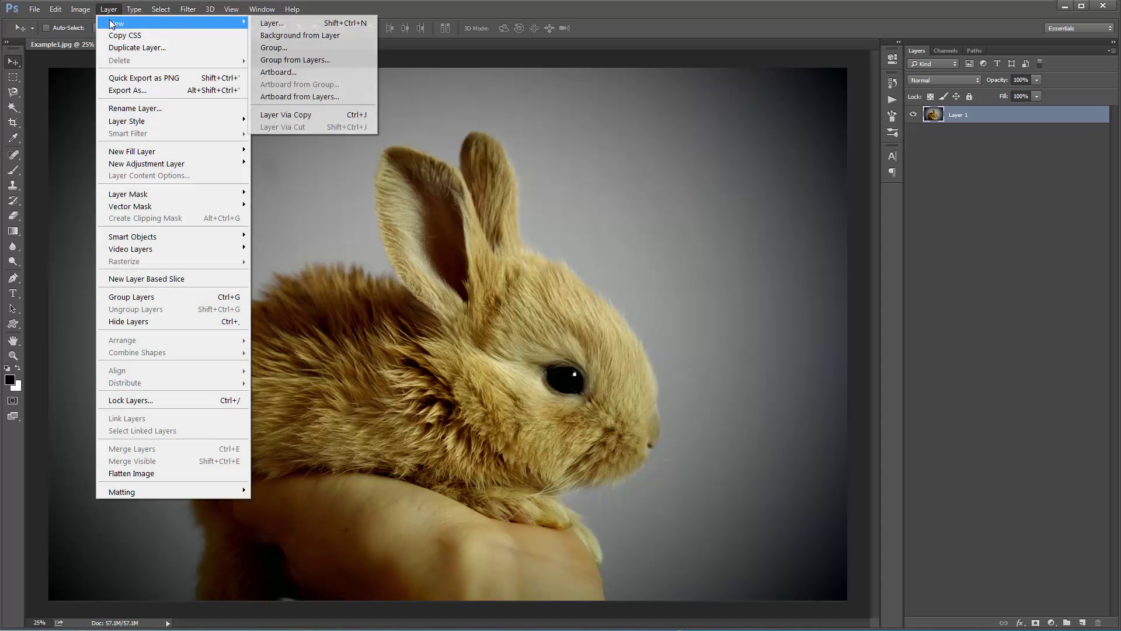
left_click(327, 36)
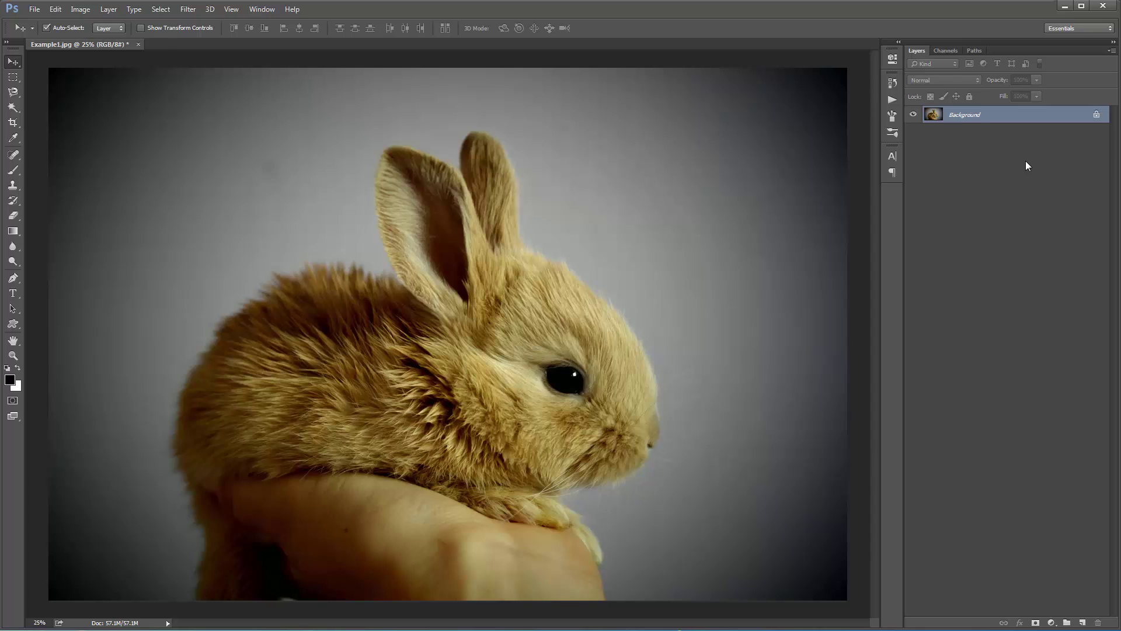
Step: Replace the Background with a duplicate of itself and rename that layer Background
key("ctrl+j")
left_click(995, 135)
key("Delete")
double_click(966, 117)
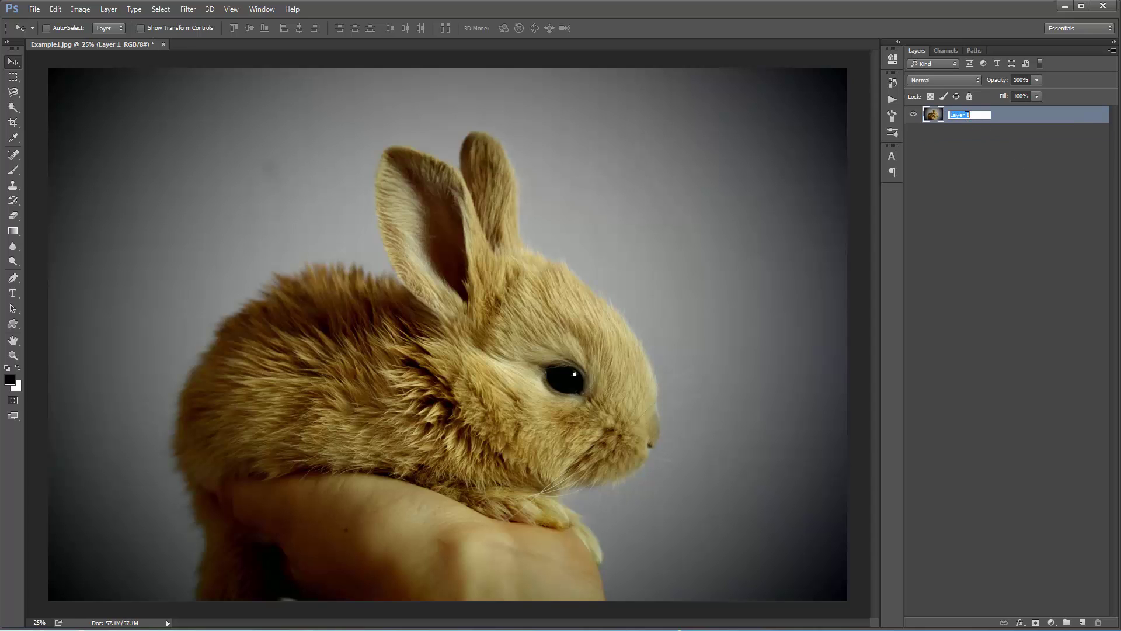
type("Brac")
key("BackSpace")
key("BackSpace")
key("BackSpace")
type("ackground")
key("Return")
Step: Duplicate the locked Background layer and delete the copy
key("ctrl+j")
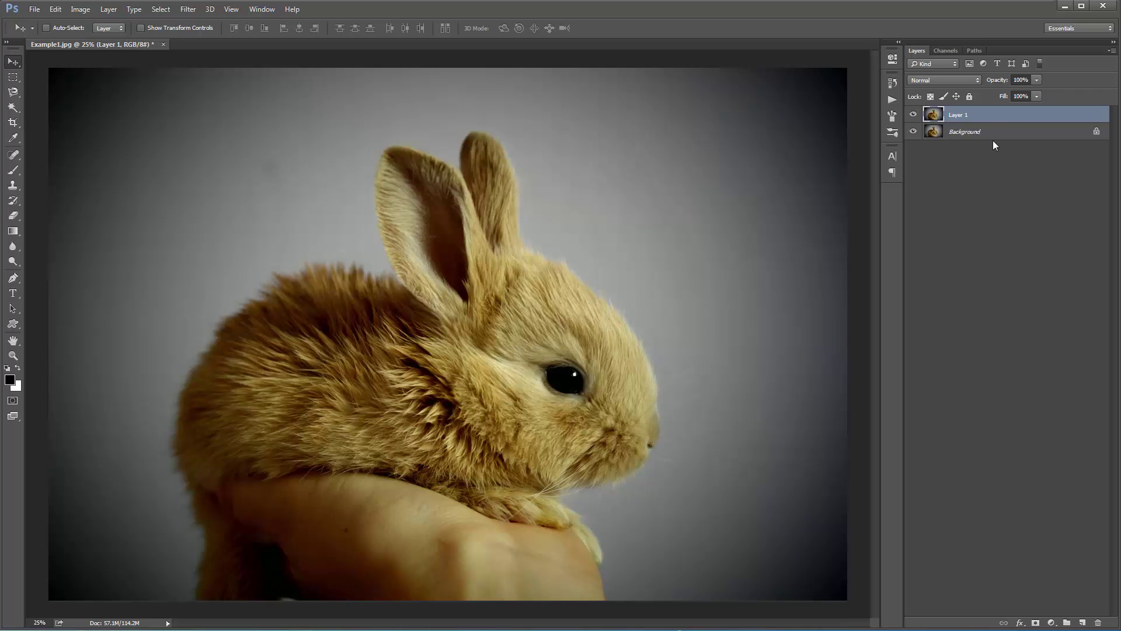
key("Delete")
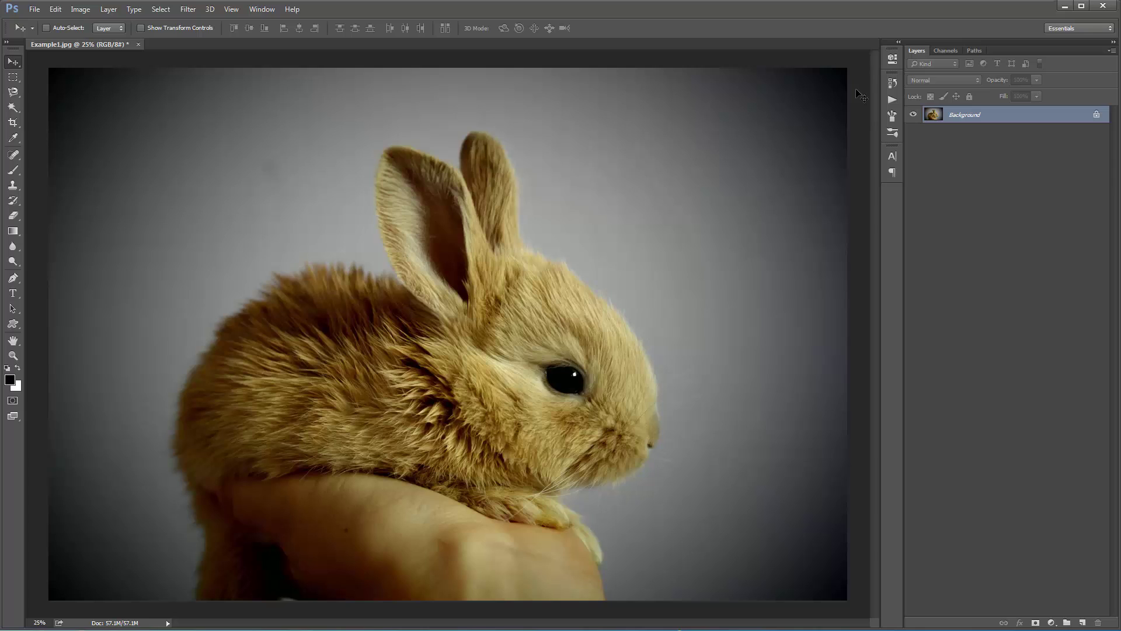
Step: Check the layer display options, keeping Add "copy" to Copied Layers and Groups enabled
left_click(1110, 52)
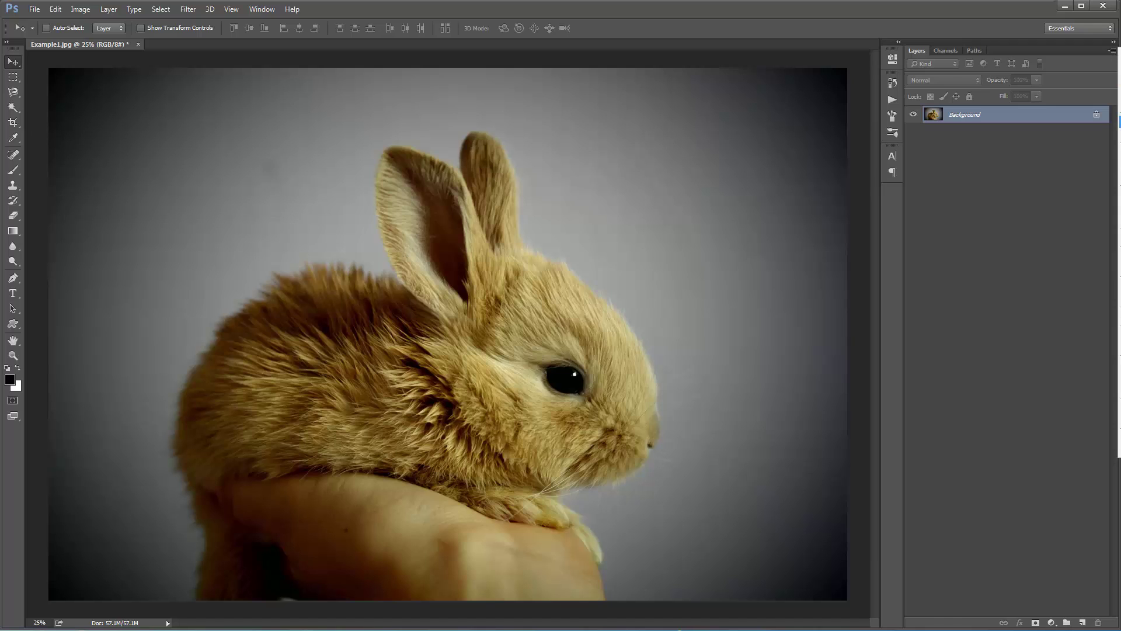
left_click(1119, 419)
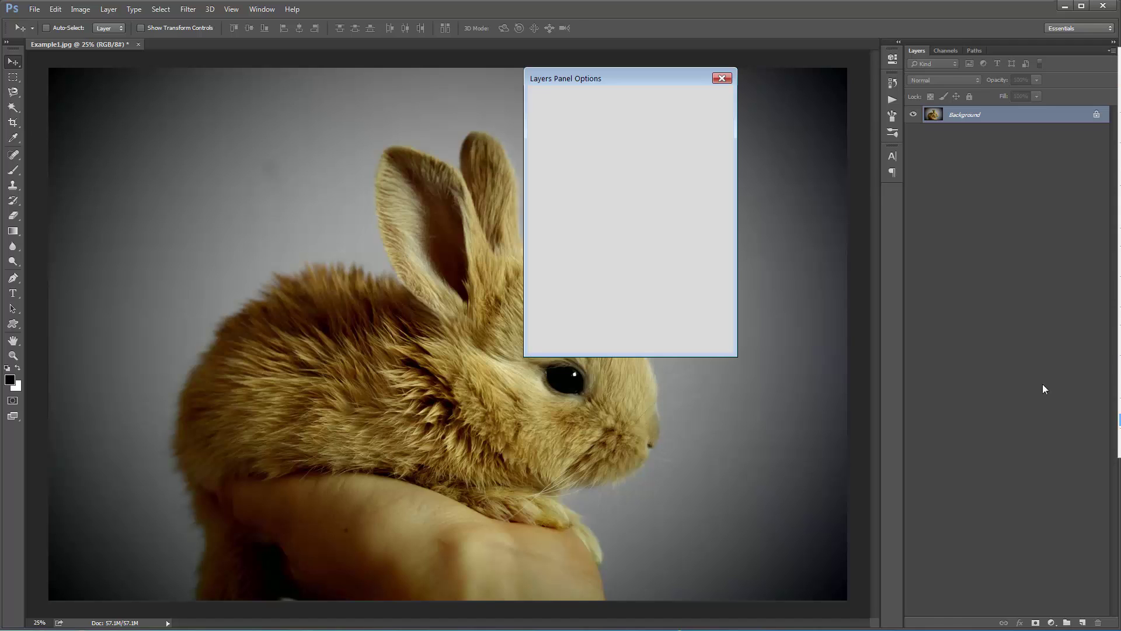
left_click_drag(642, 82, 512, 81)
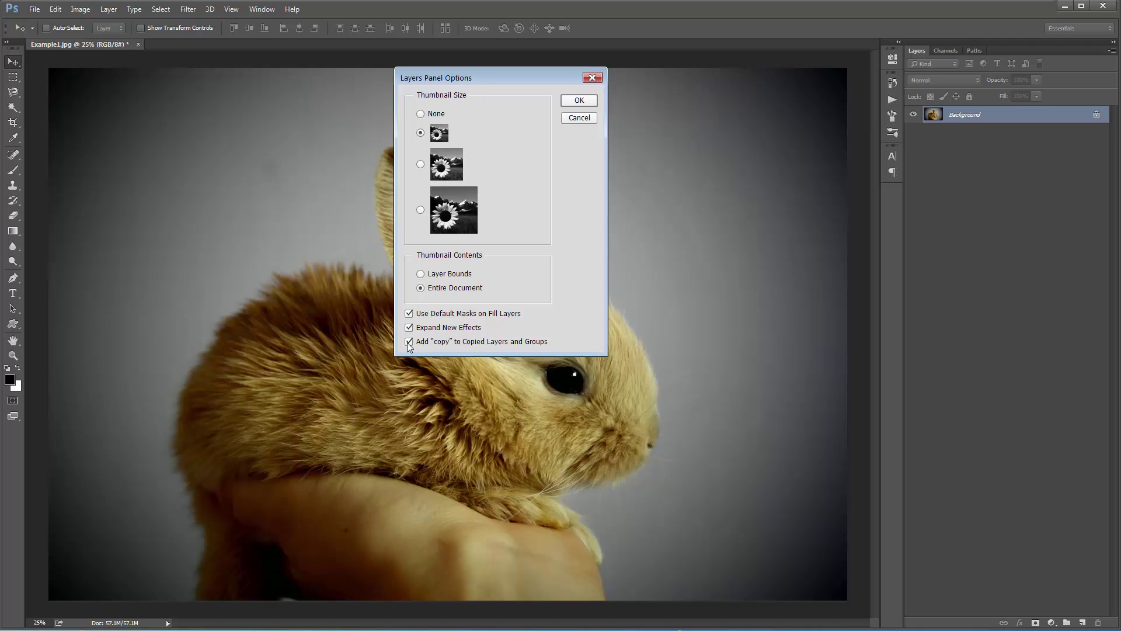
left_click(582, 101)
Step: Check the image's color mode and bit depth settings for RGB Color and 8 Bits/Channel
left_click(79, 10)
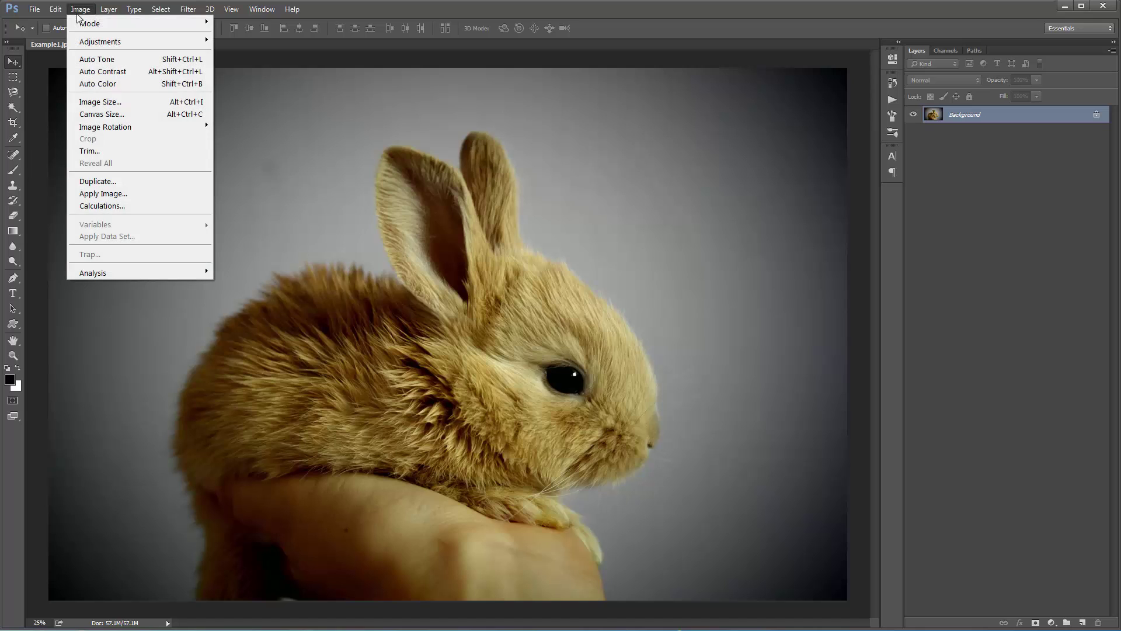
mouse_move(82, 24)
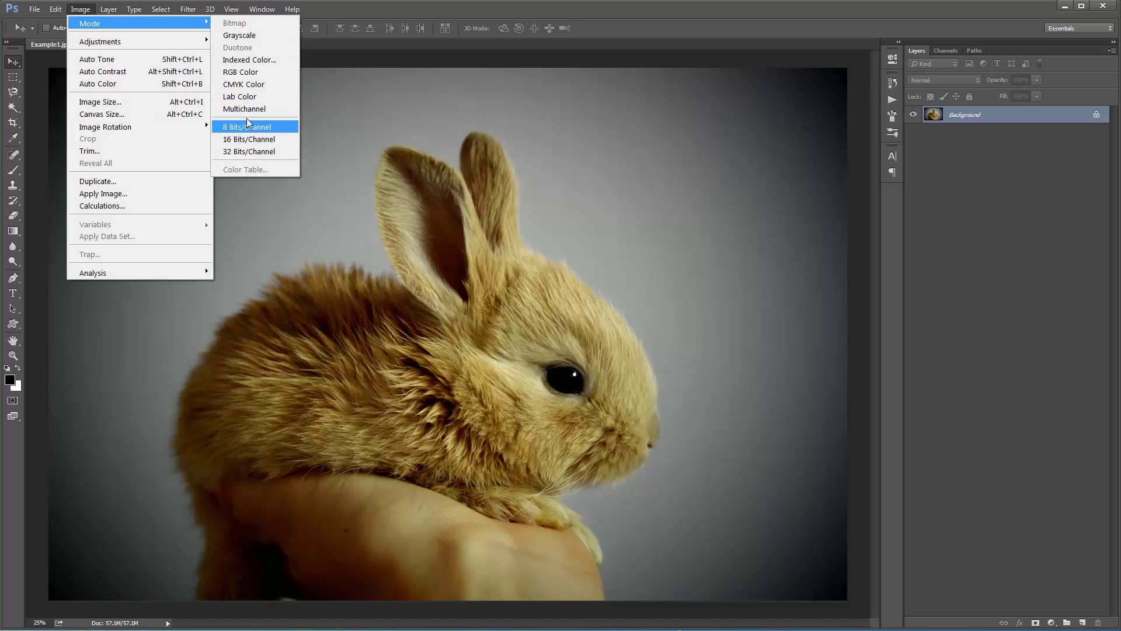
left_click(82, 10)
left_click(83, 10)
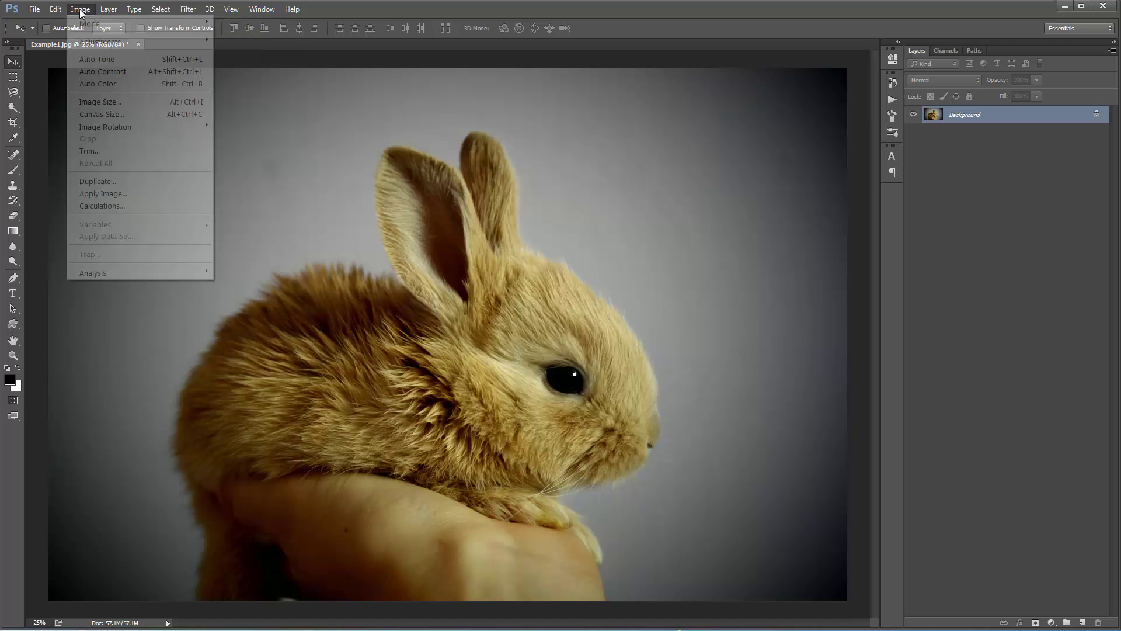
mouse_move(99, 44)
mouse_move(98, 24)
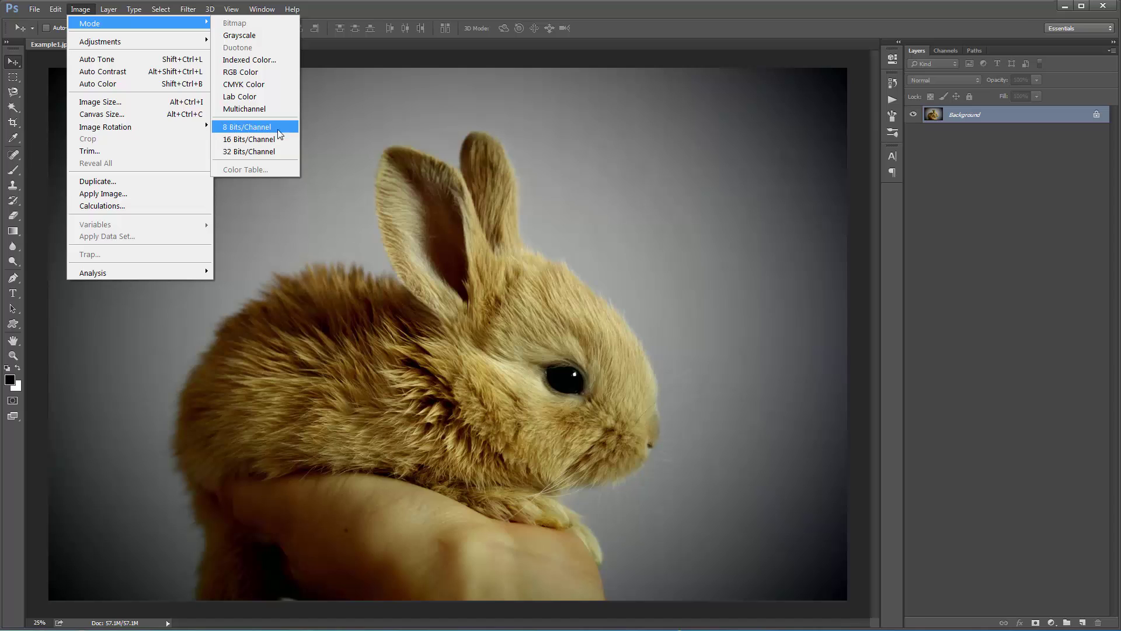
left_click(411, 134)
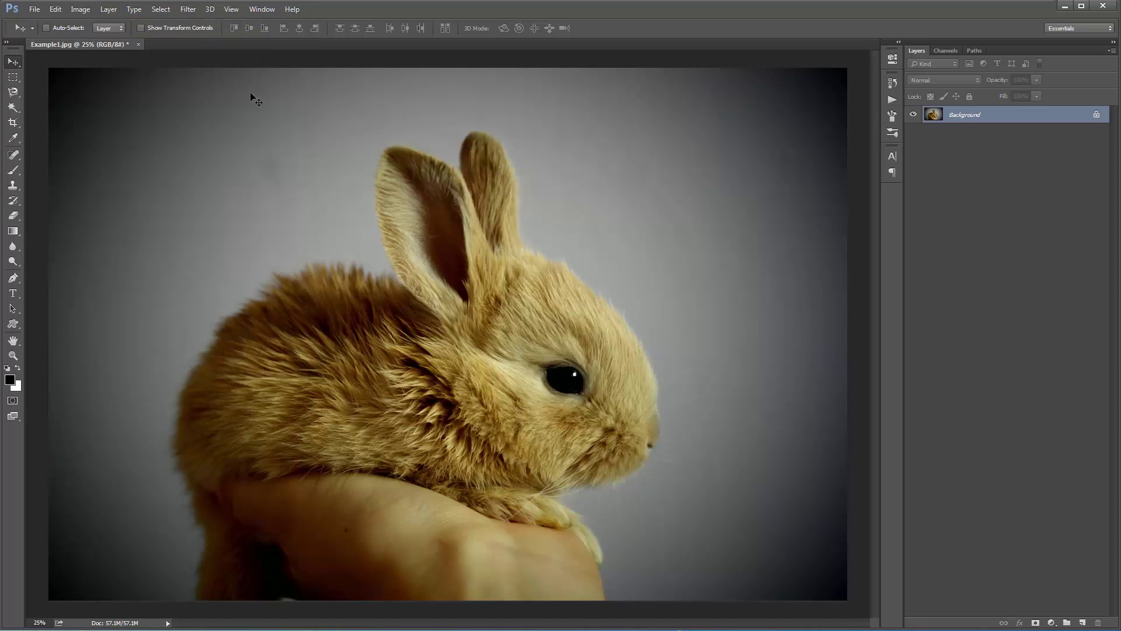
Step: Resize the rabbit photo to 3500 pixels wide with proportions kept, and fit it to the window
left_click(80, 9)
left_click(132, 96)
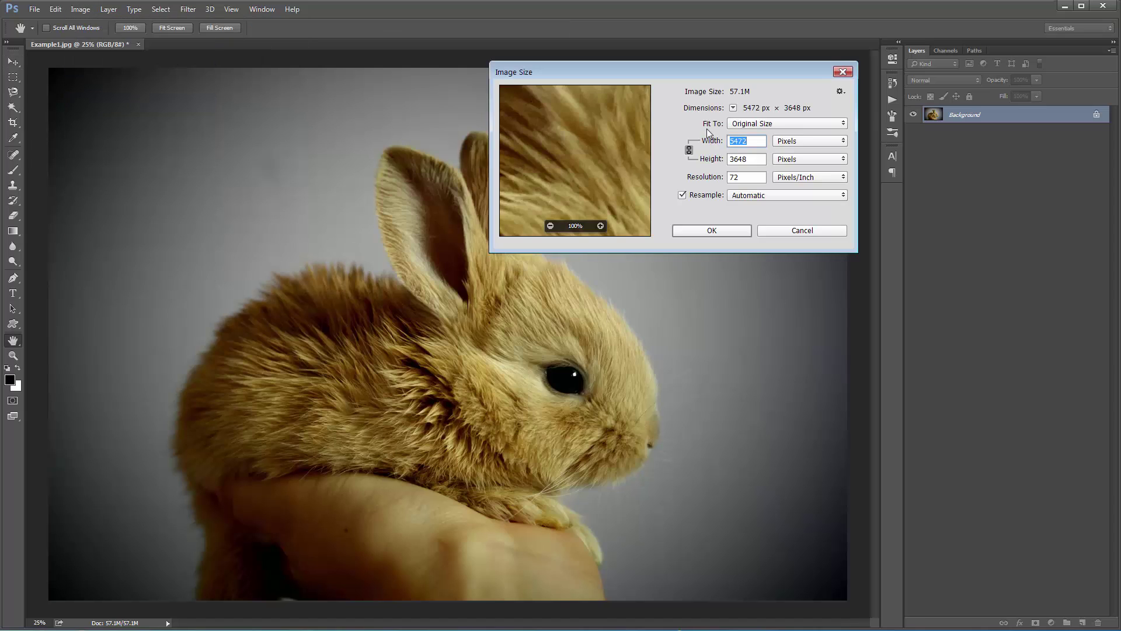
left_click_drag(691, 73, 536, 60)
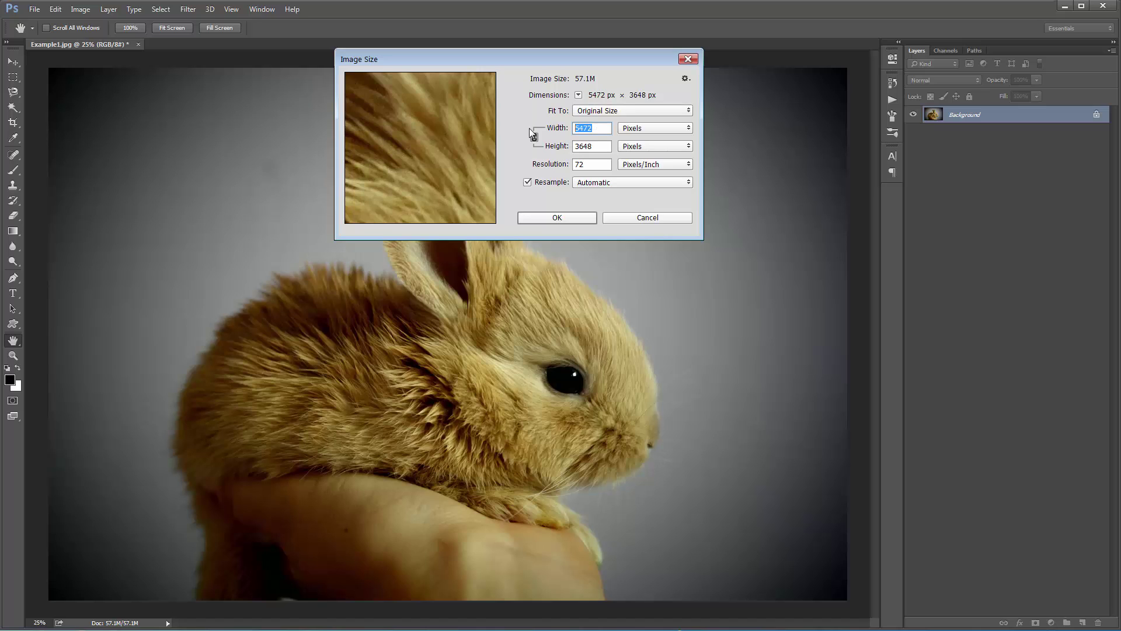
type("3")
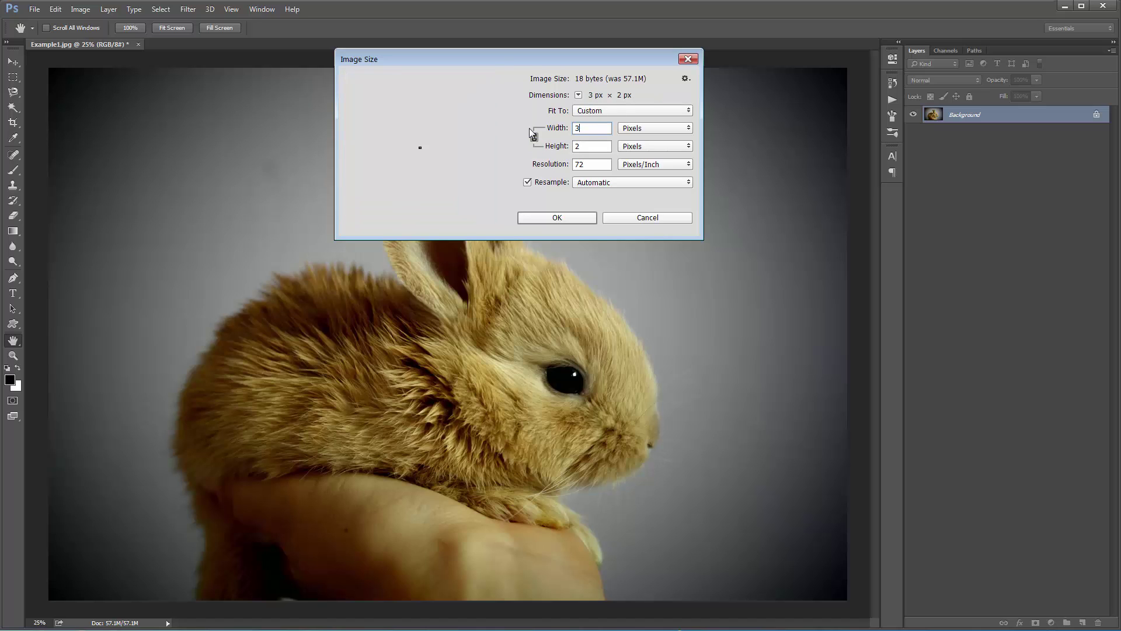
type("500")
key("Return")
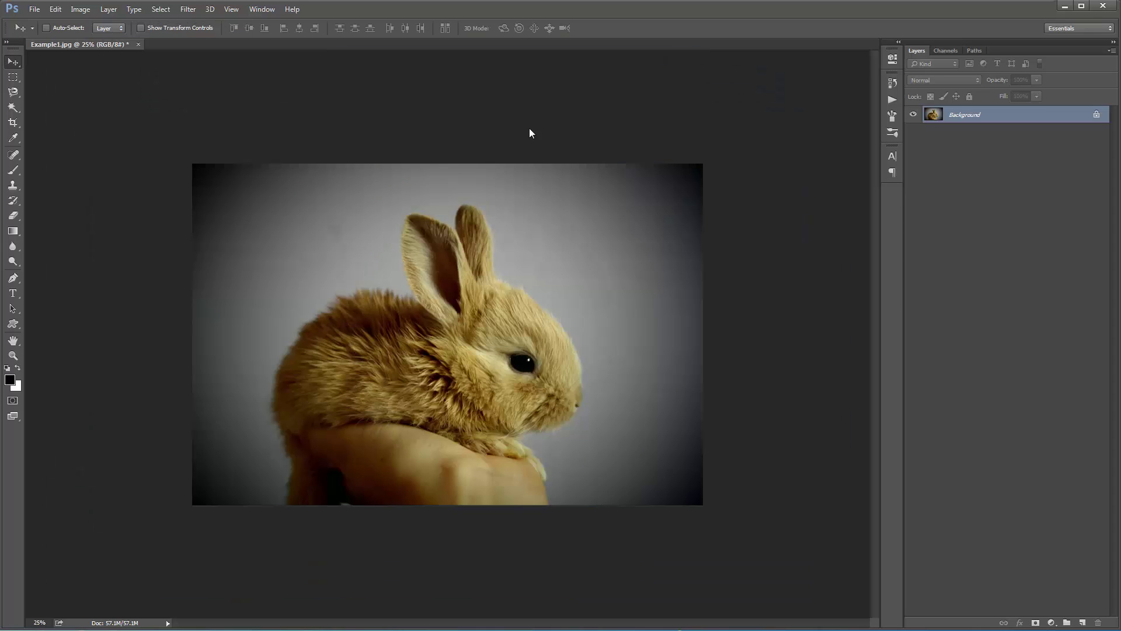
key("ctrl+0")
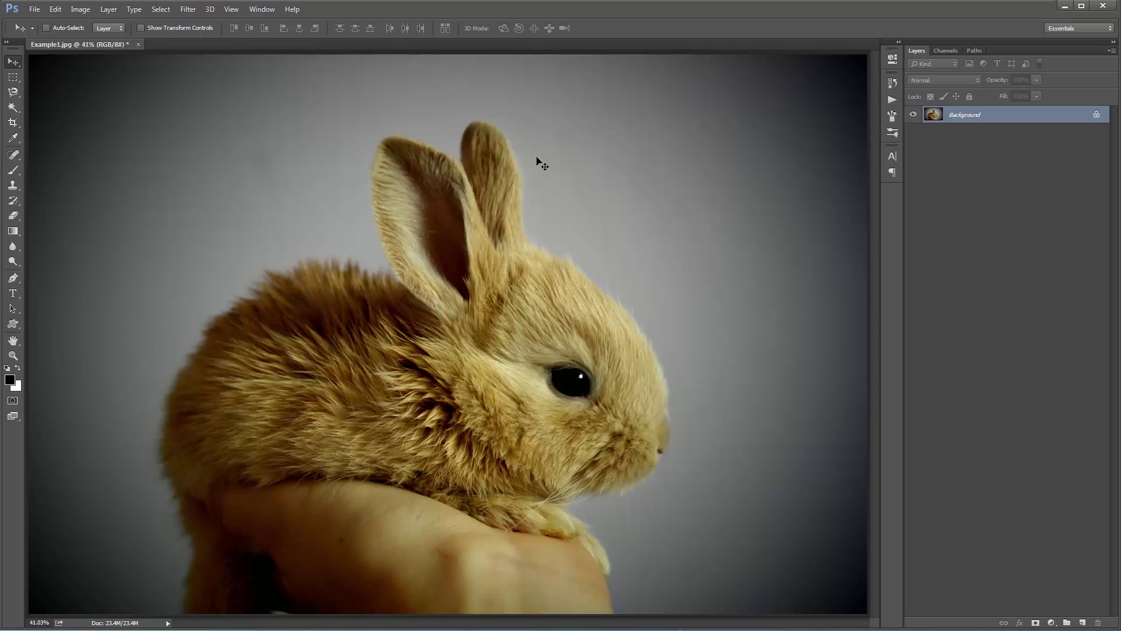
Step: Create a new layer named brush above the Background
left_click(109, 9)
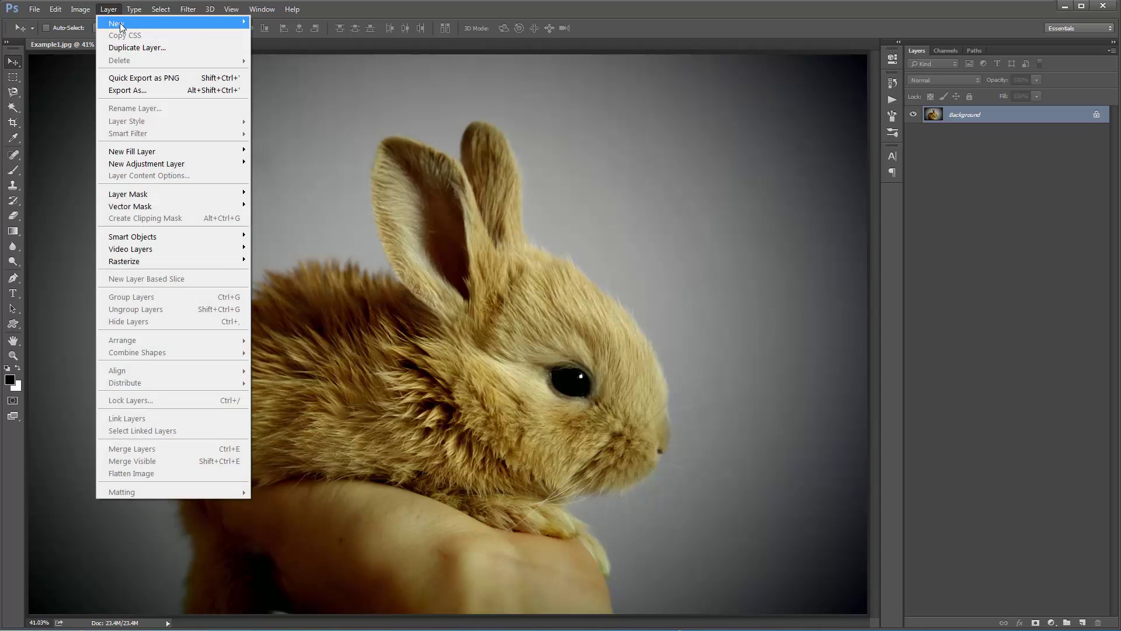
mouse_move(120, 23)
left_click(272, 23)
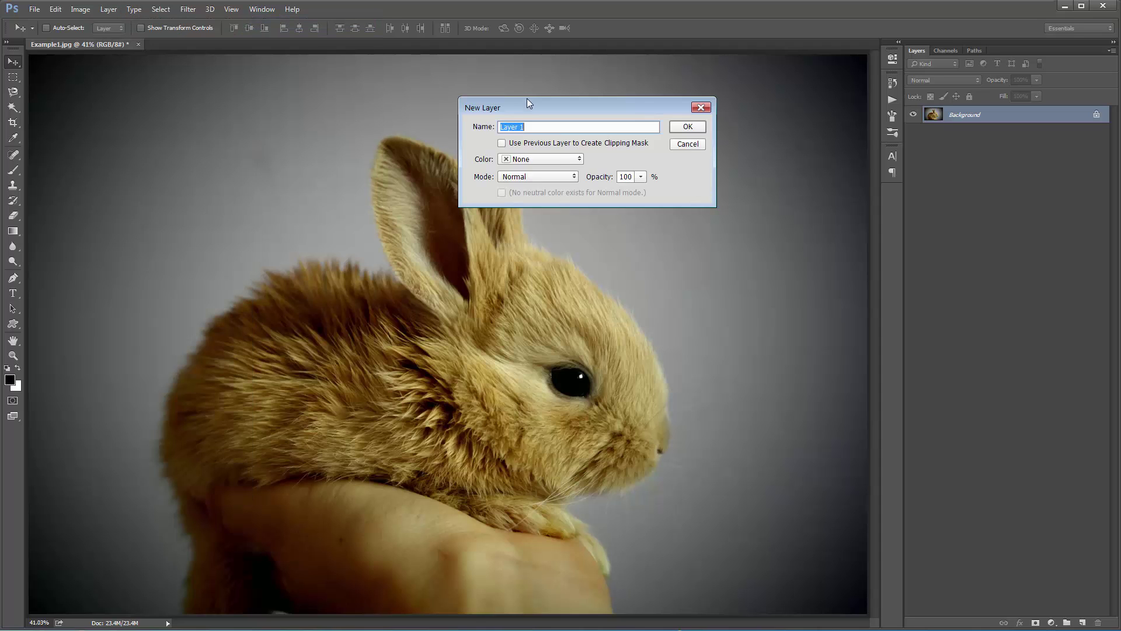
left_click_drag(526, 98, 603, 97)
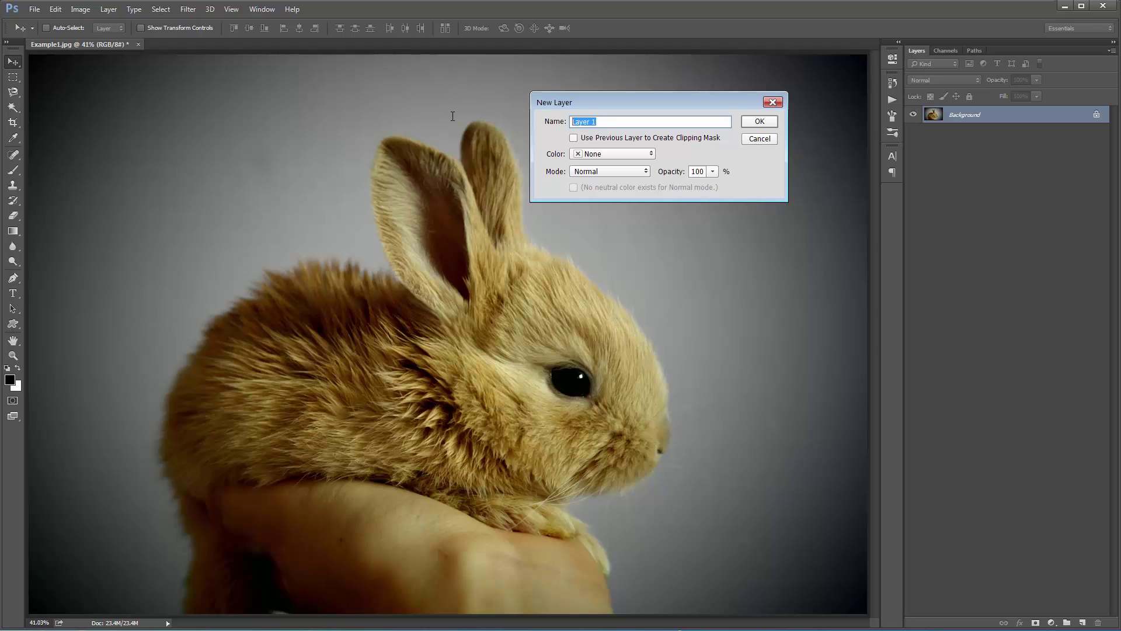
type("brush")
double_click(617, 121)
left_click(755, 122)
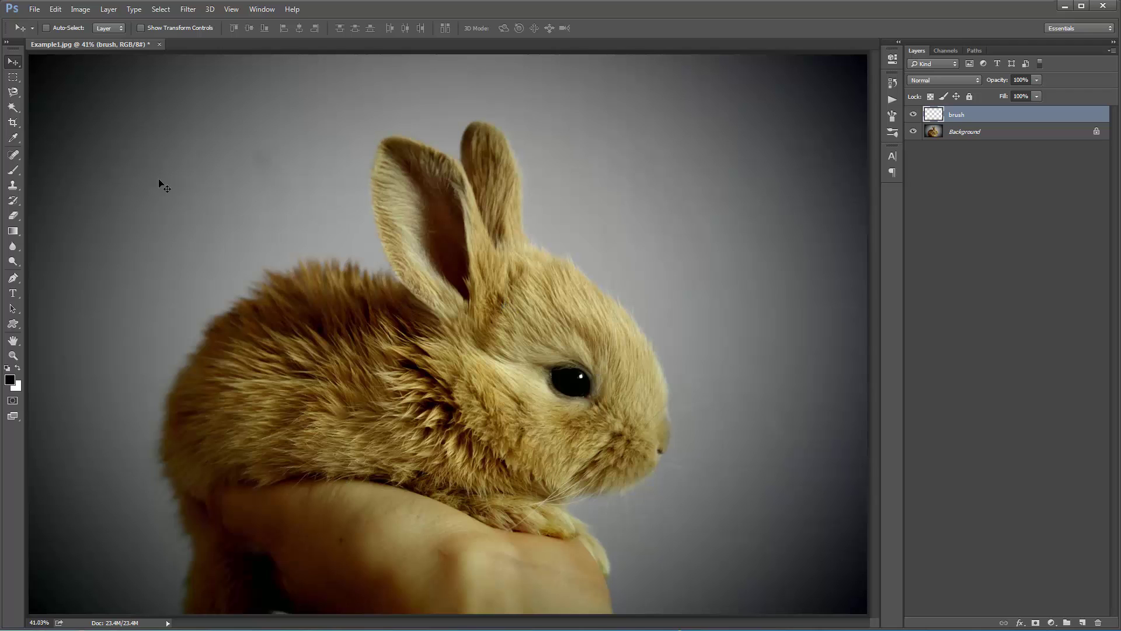
Step: Select the rabbit by tracing its outline from the front paw around the body with the Magnetic Lasso tool
left_click(14, 93)
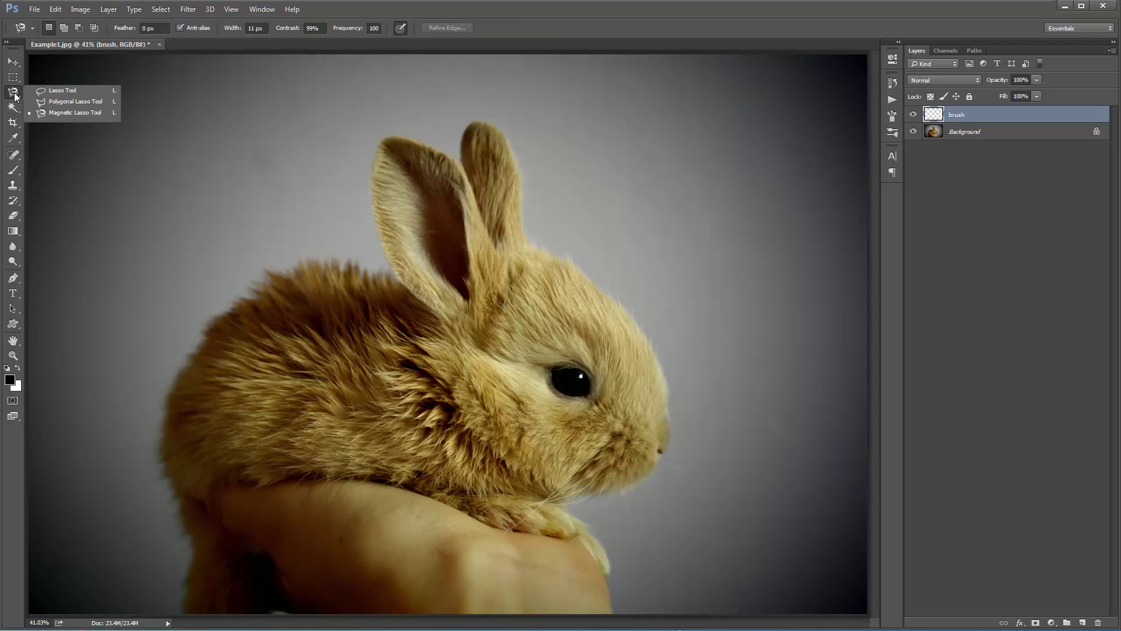
left_click(60, 113)
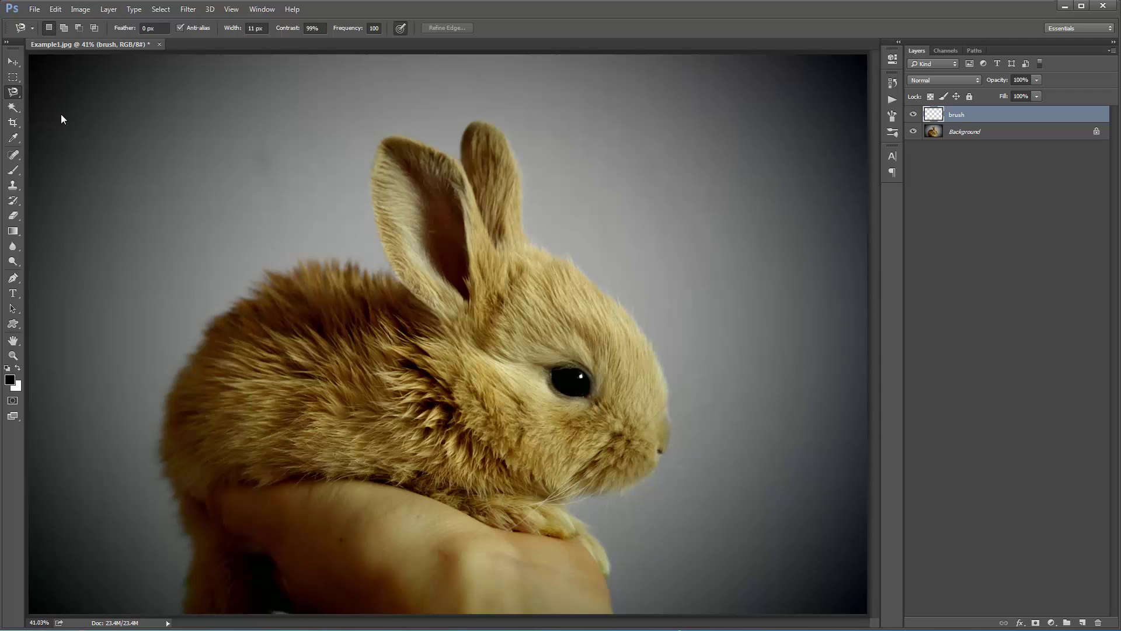
left_click(564, 520)
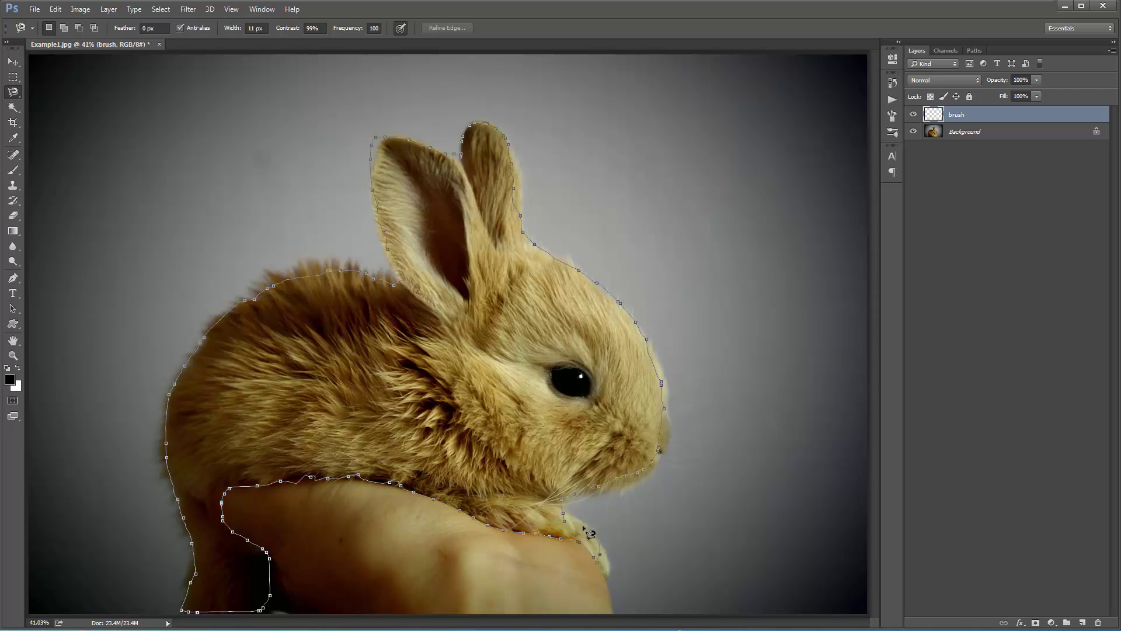
left_click(565, 521)
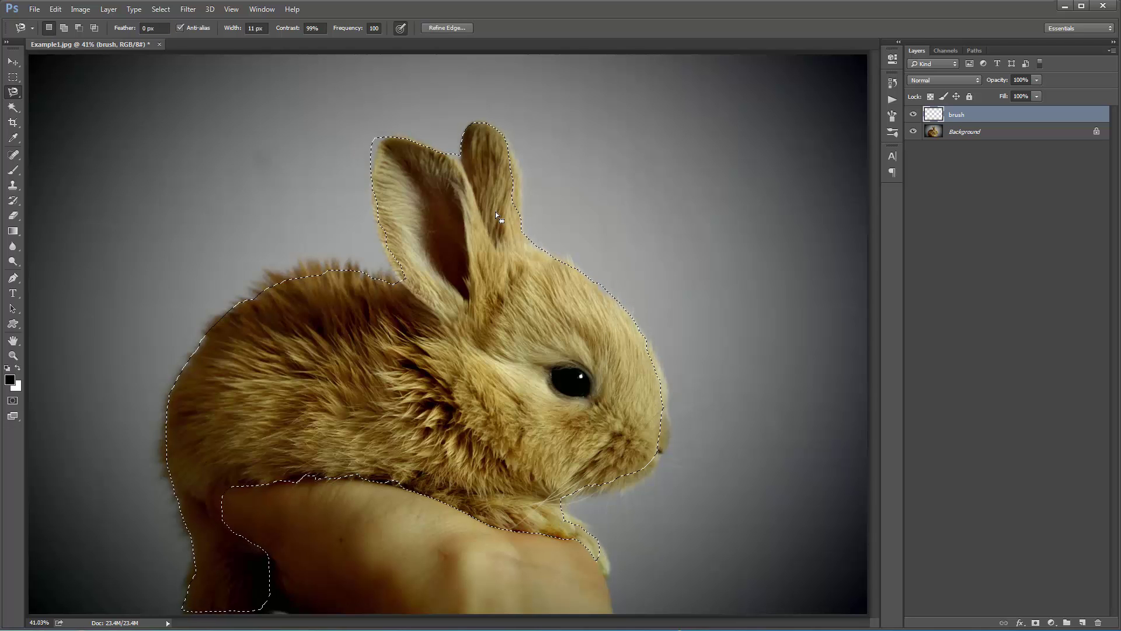
Step: Fill the rabbit selection on the brush layer with the black foreground color and deselect it
key("v")
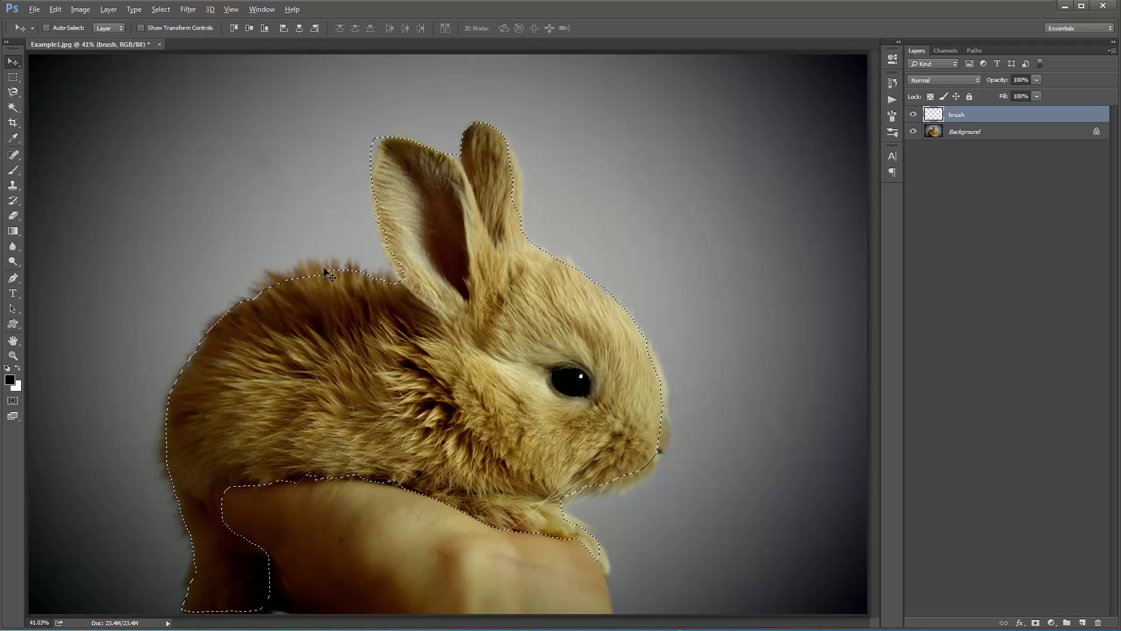
key("alt+BackSpace")
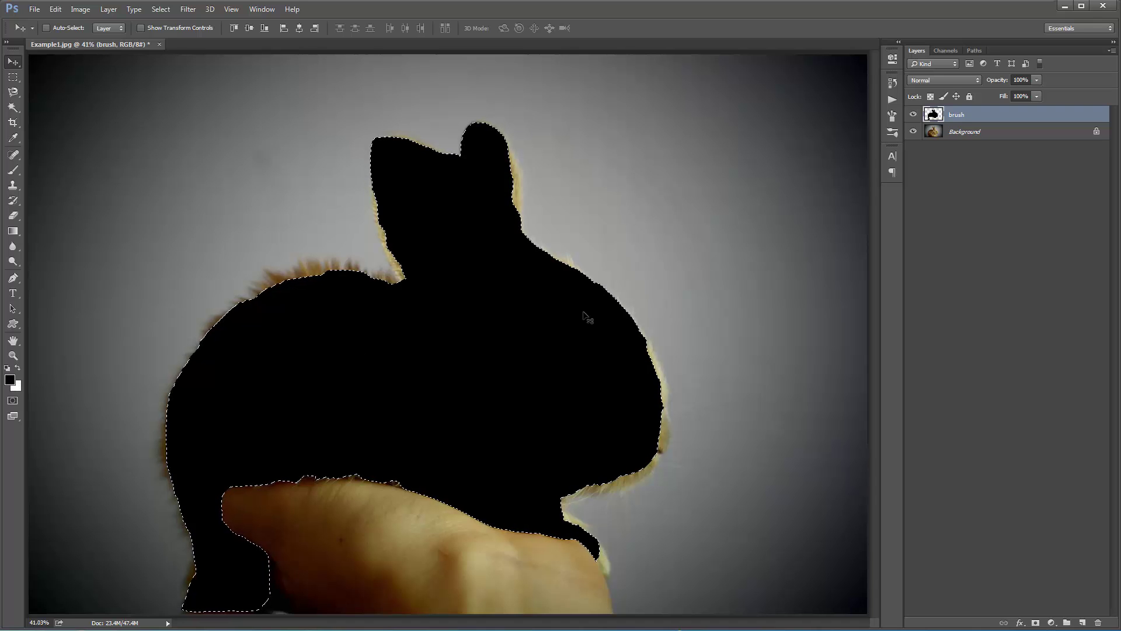
key("ctrl+d")
Step: Load the SoftFocus3.atn action file
left_click(257, 9)
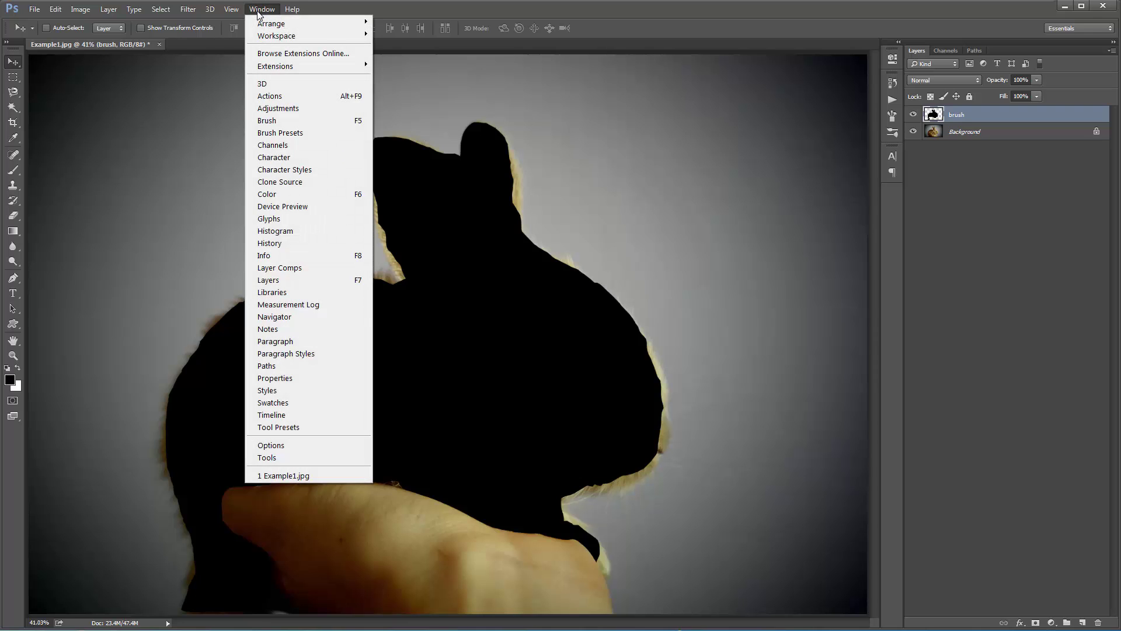
left_click(272, 95)
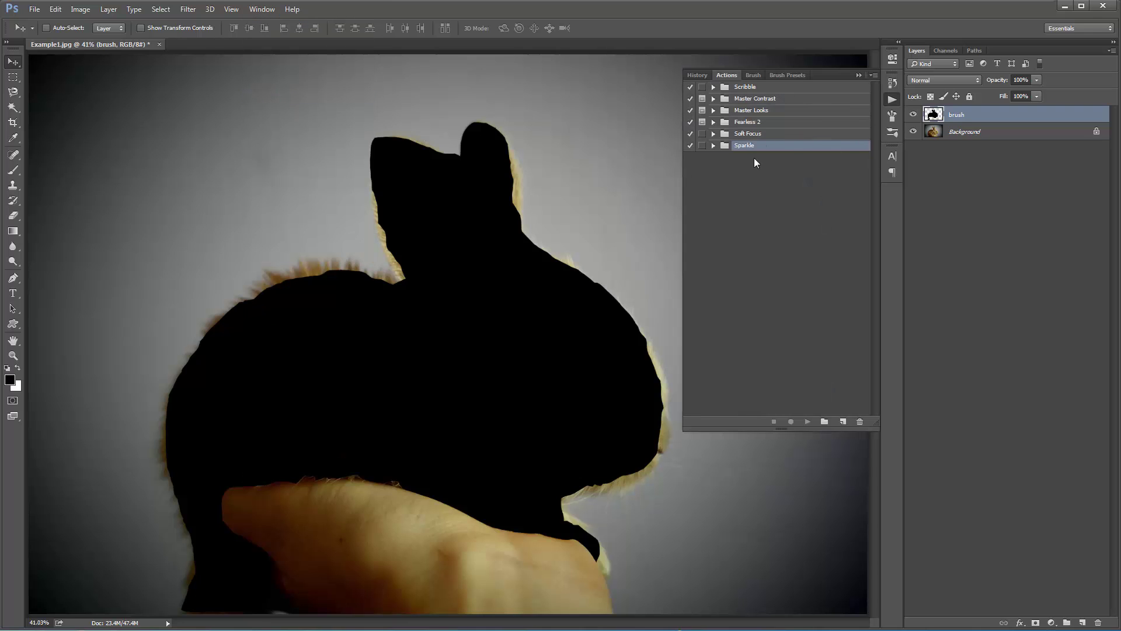
left_click(874, 75)
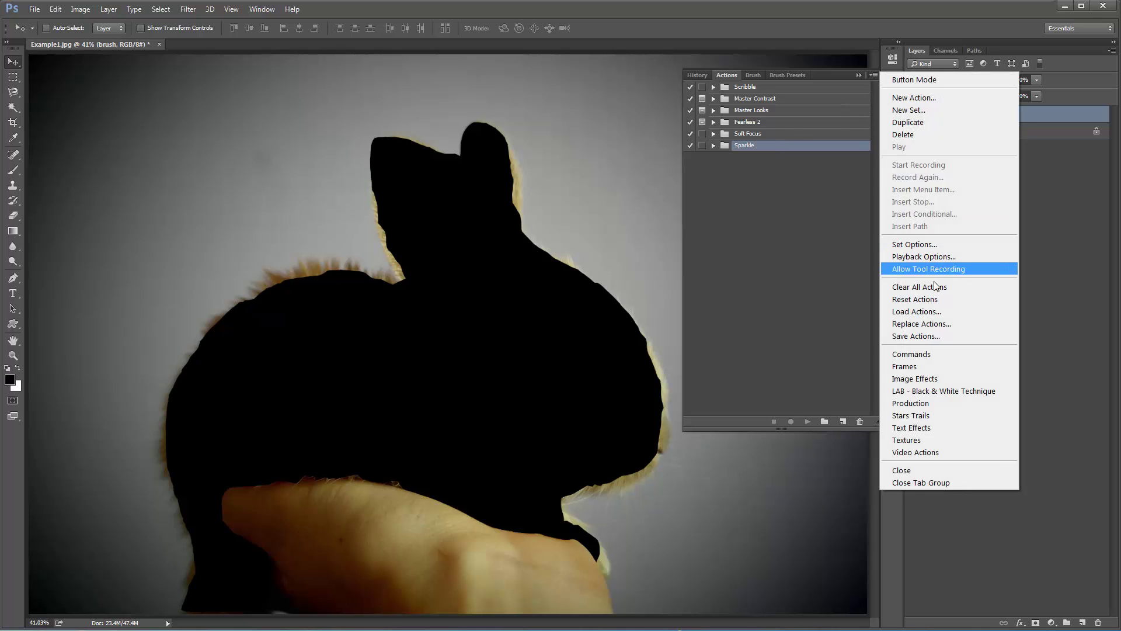
left_click(916, 311)
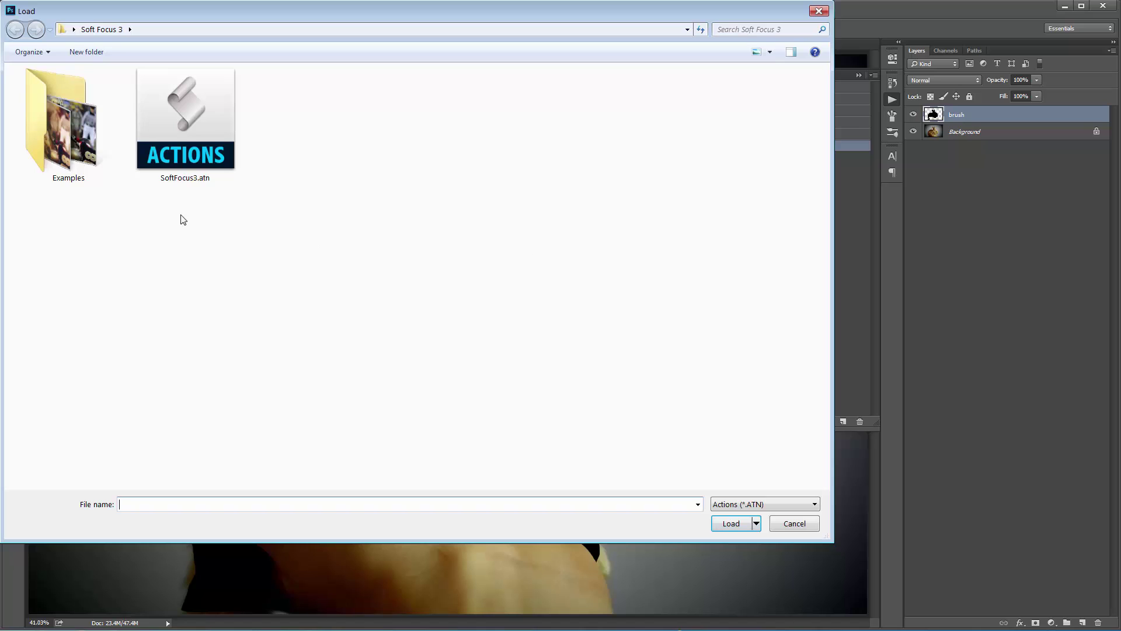
double_click(216, 125)
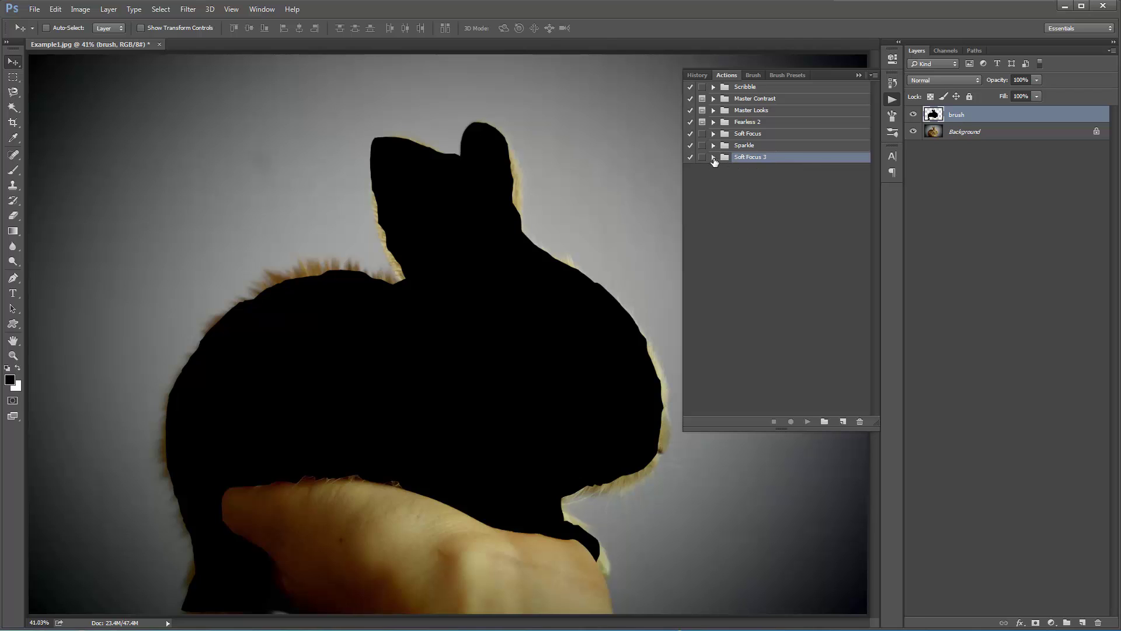
Step: Play the Soft Focus 3 action on the rabbit photo and collapse the action list
left_click(713, 157)
left_click(786, 177)
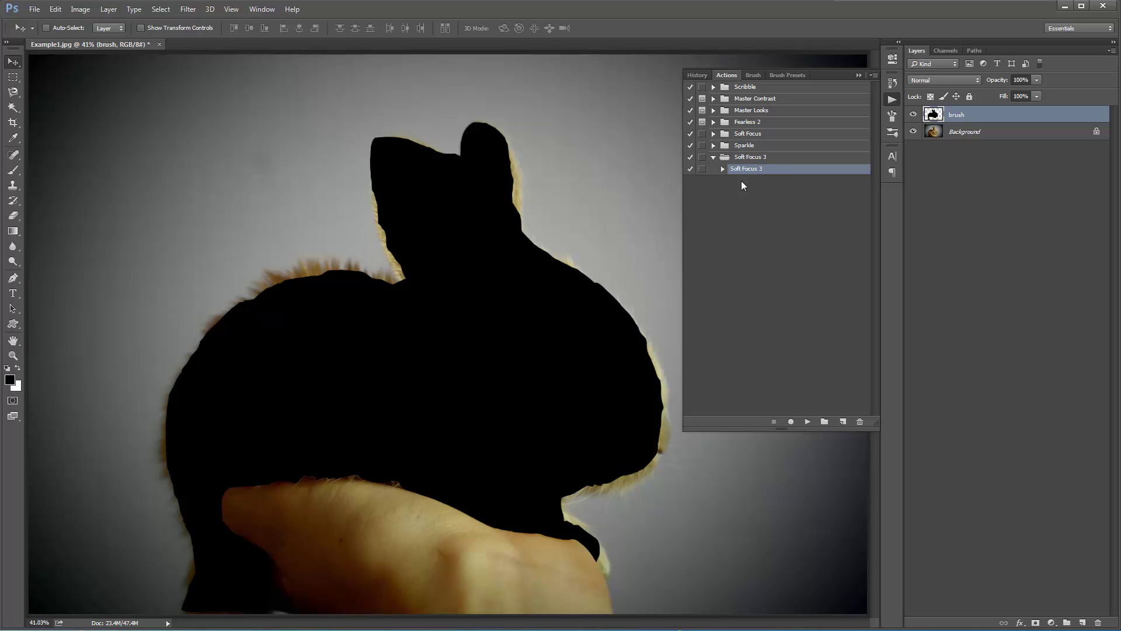
left_click(722, 169)
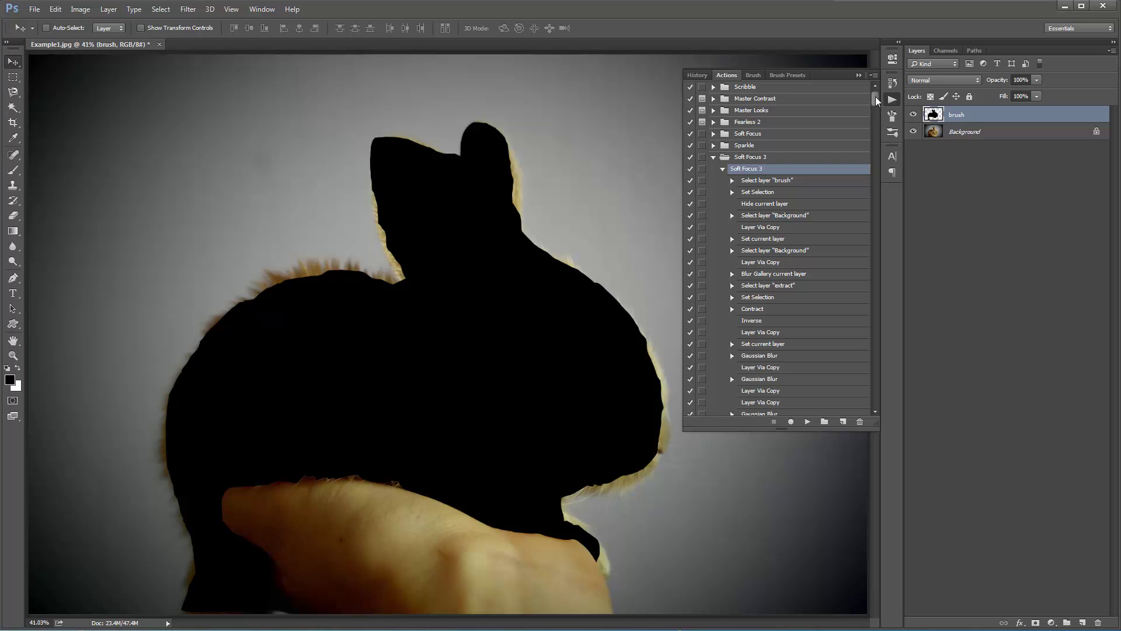
mouse_move(875, 96)
left_mouse_down()
mouse_move(897, 306)
mouse_move(887, 400)
mouse_move(888, 96)
left_mouse_up()
left_click(809, 422)
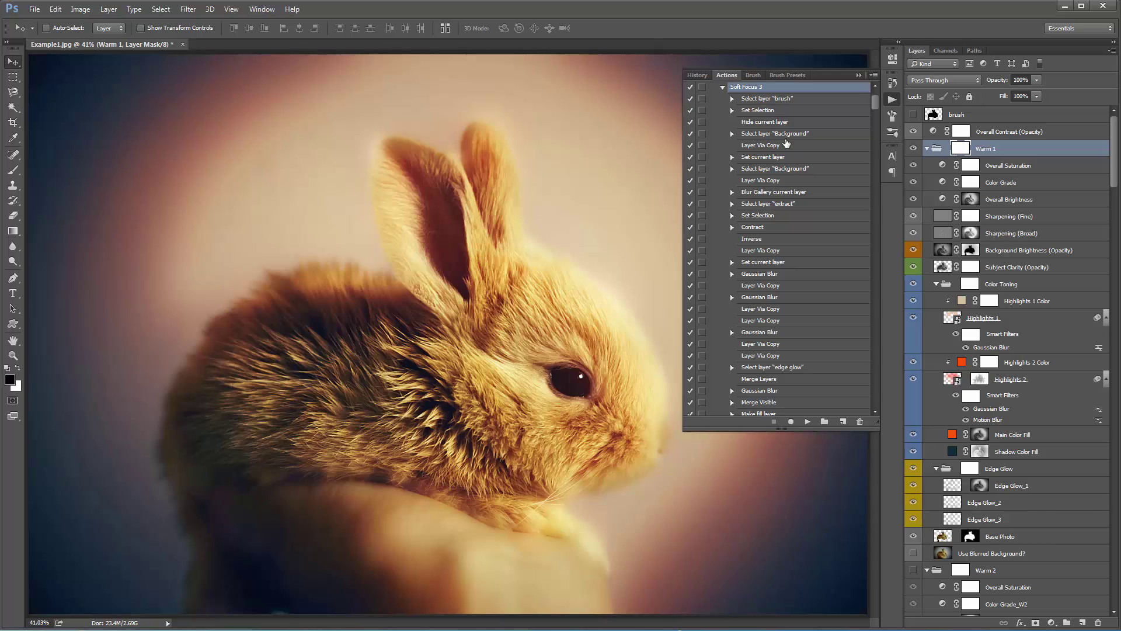
left_click(723, 87)
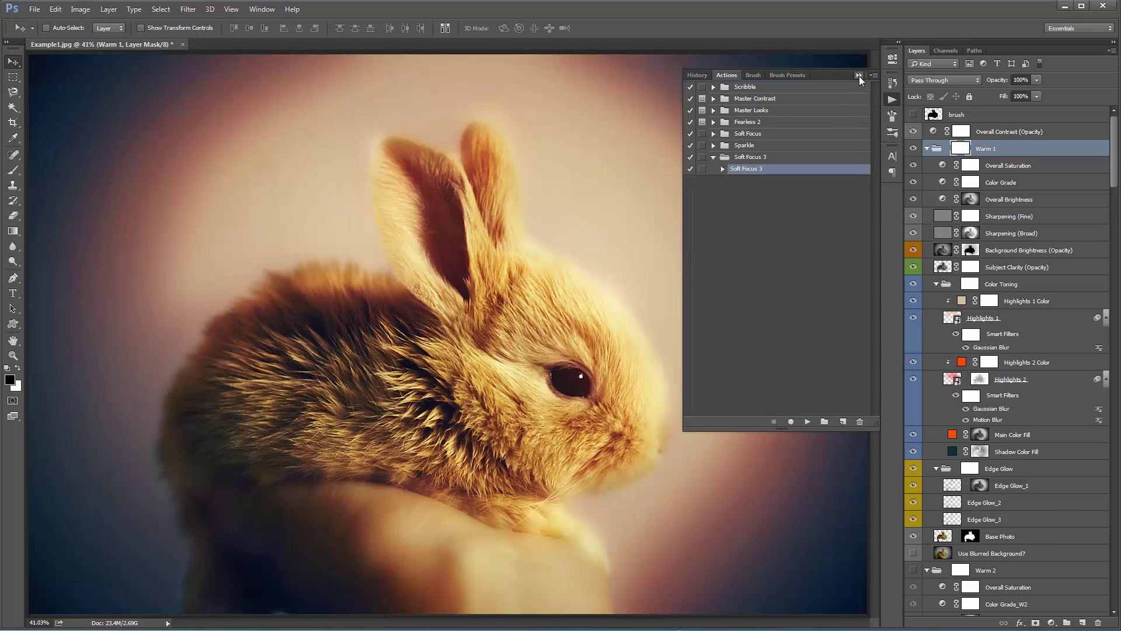
left_click(859, 75)
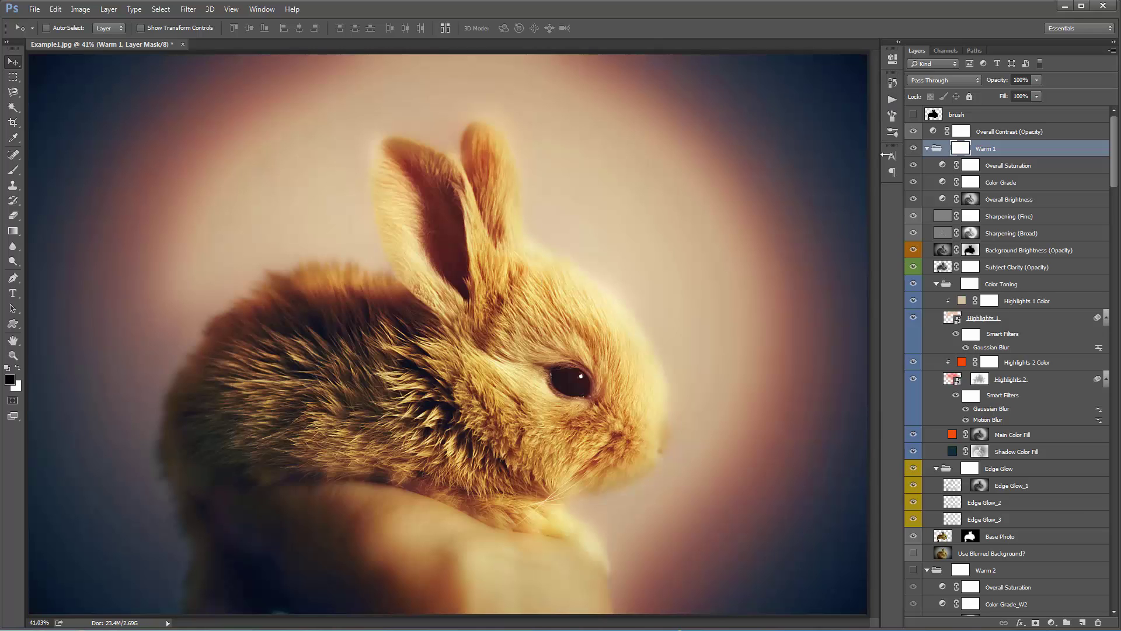
Step: Collapse all the generated Warm and Cool layer groups and show the brush layer
mouse_move(1117, 133)
left_mouse_down()
mouse_move(1117, 483)
mouse_move(1116, 152)
left_mouse_up()
left_click(929, 150, "alt")
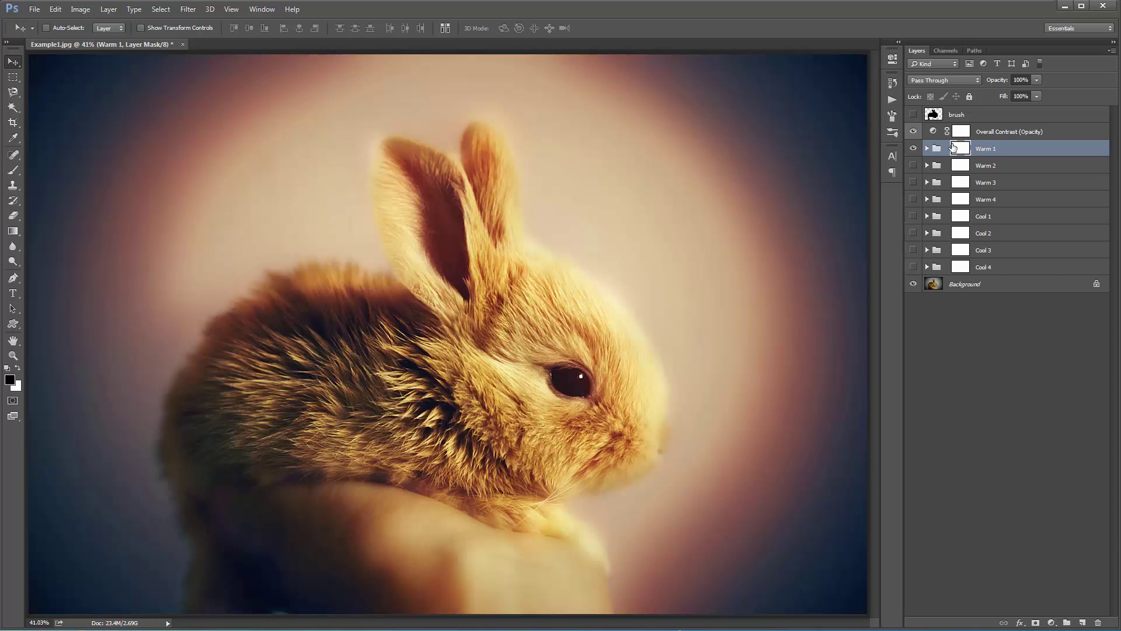
left_click(912, 114)
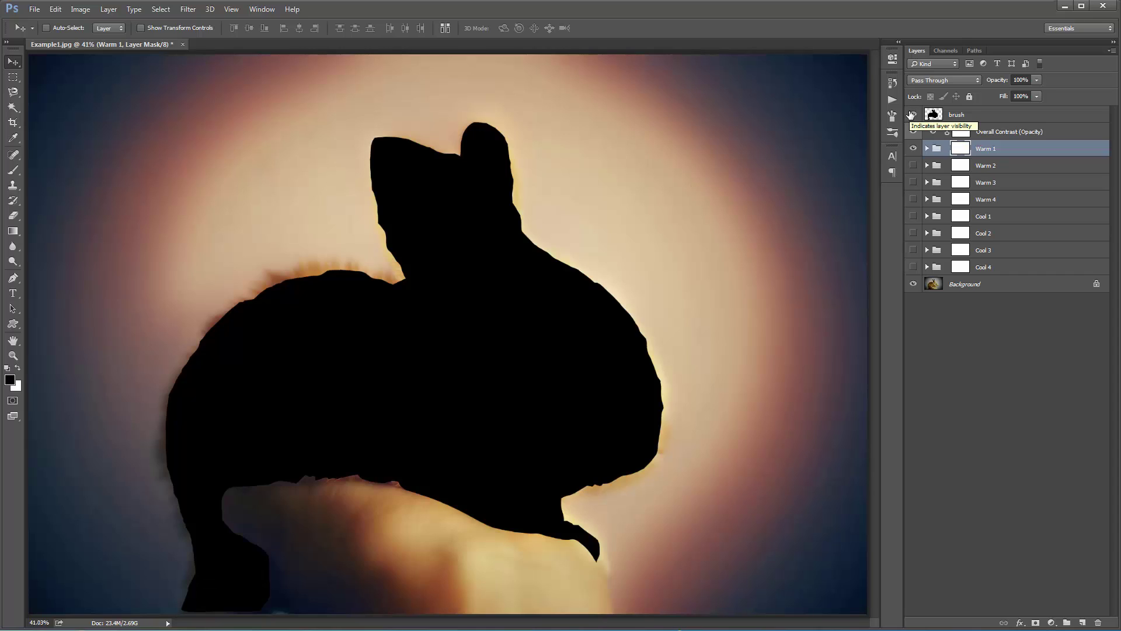
Step: Delete the Overall Contrast (Opacity) layer together with all the Warm and Cool groups
left_click(1024, 133)
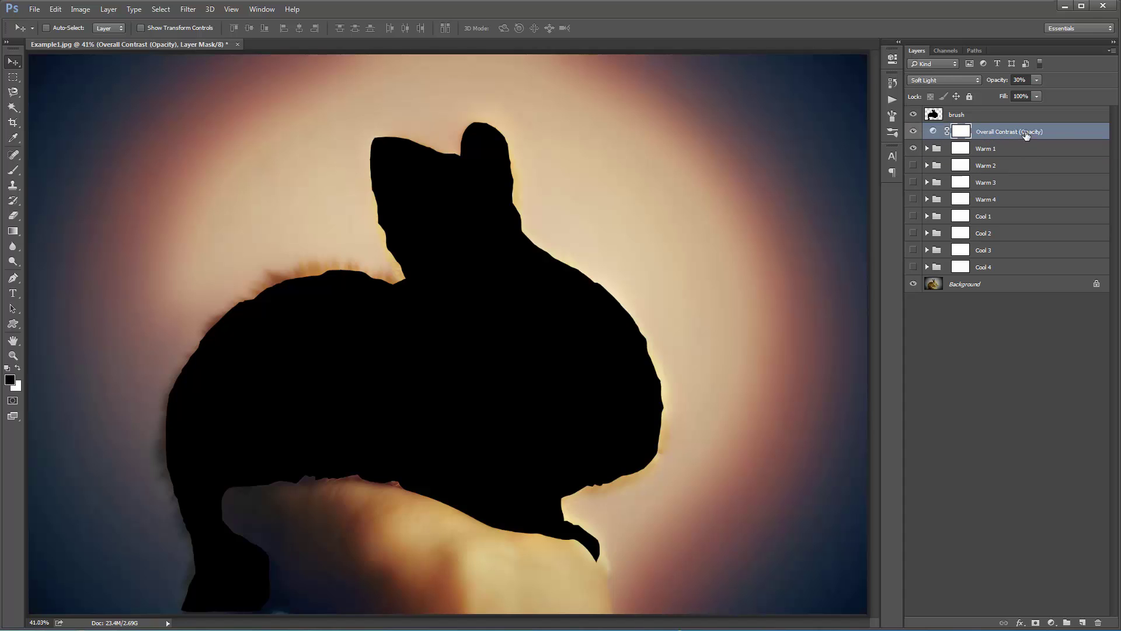
left_click(1012, 270, "shift")
key("Delete")
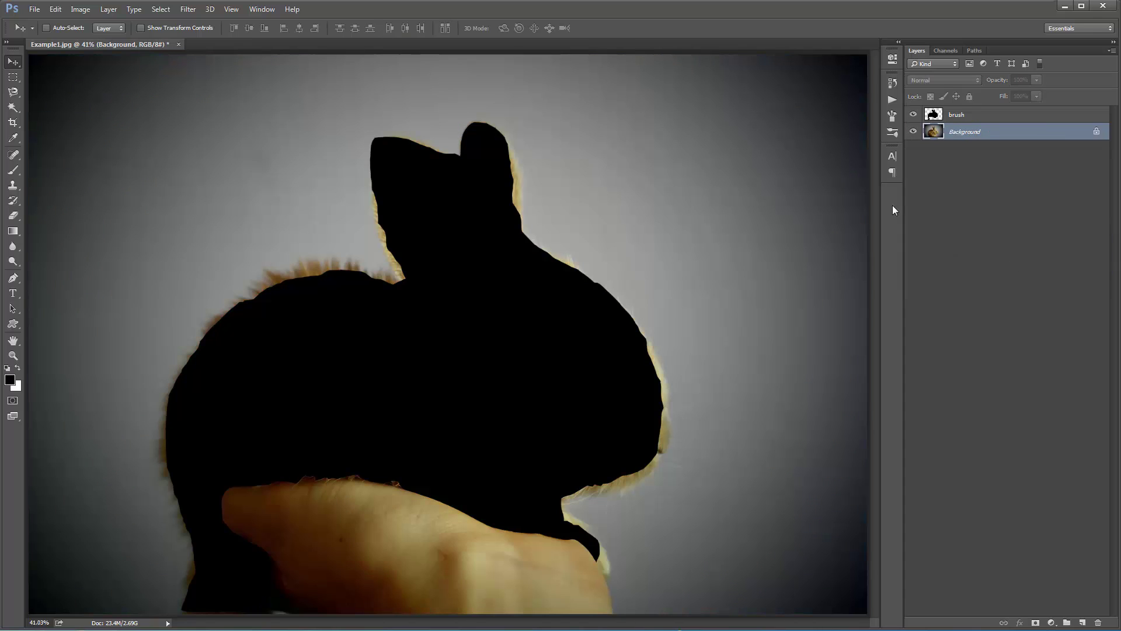
Step: Hide the brush layer and undo the deletion of the effect layers
left_click(913, 115)
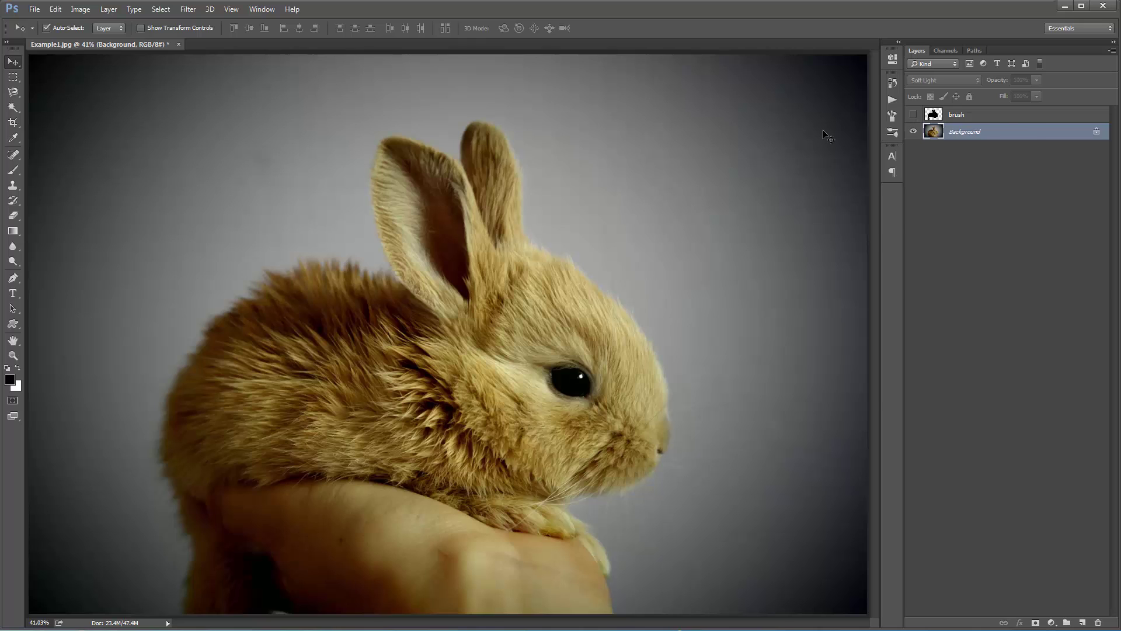
key("ctrl+z")
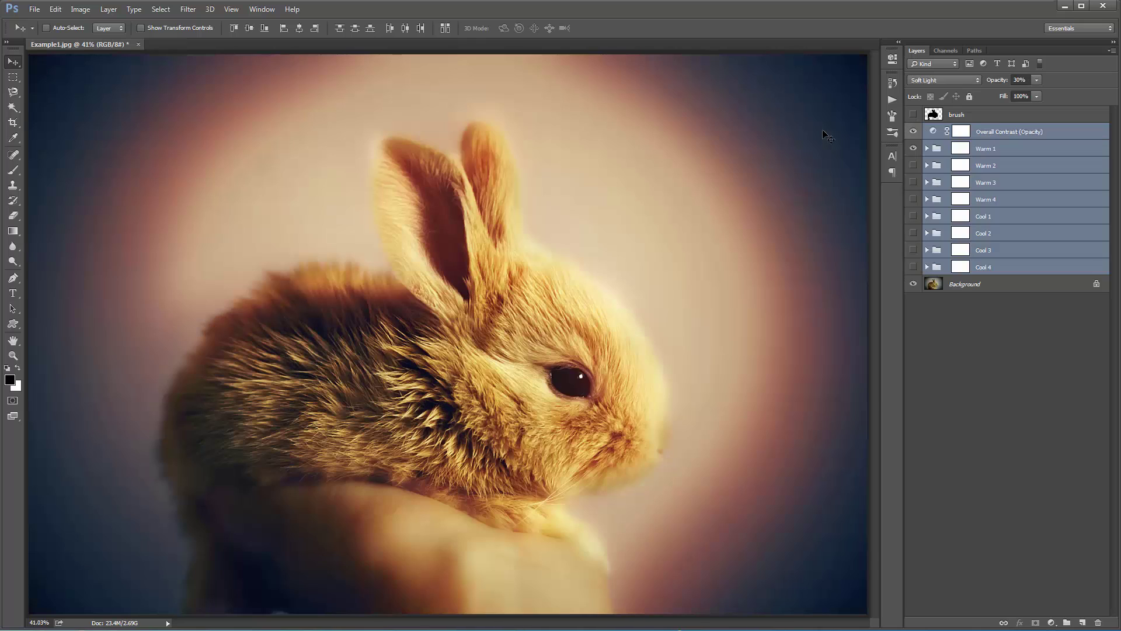
Step: Lower the opacity of the Overall Contrast (Opacity) layer
left_click(975, 133)
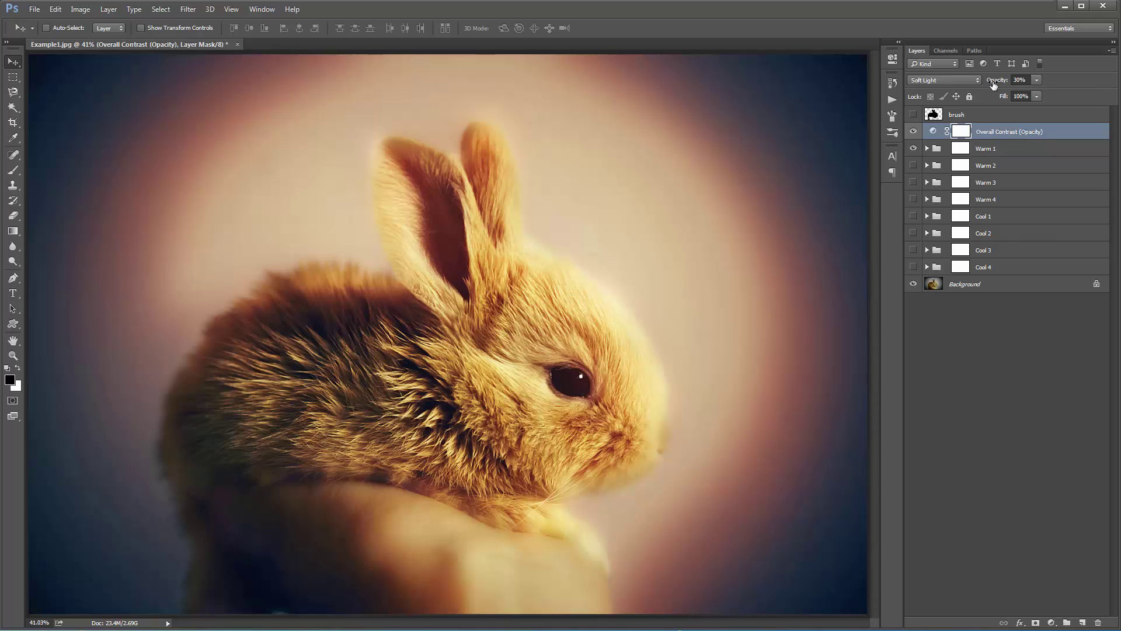
left_click_drag(995, 85, 654, 114)
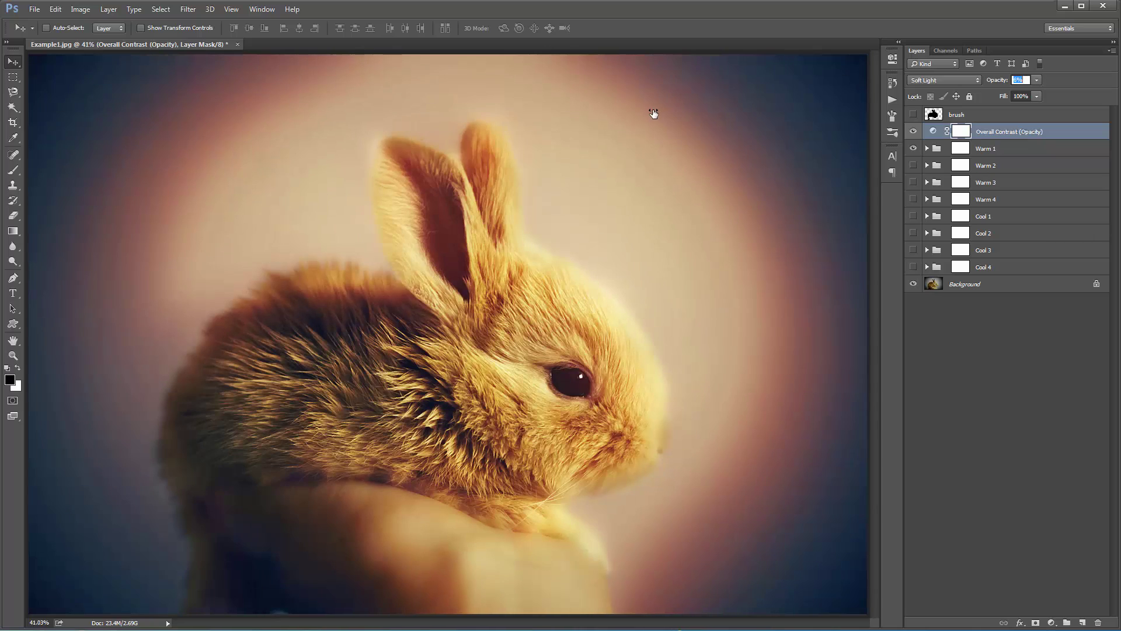
Step: Hide the Warm 1 group and preview the Warm 2, Warm 3 and Warm 4 groups one at a time
left_click(1014, 150)
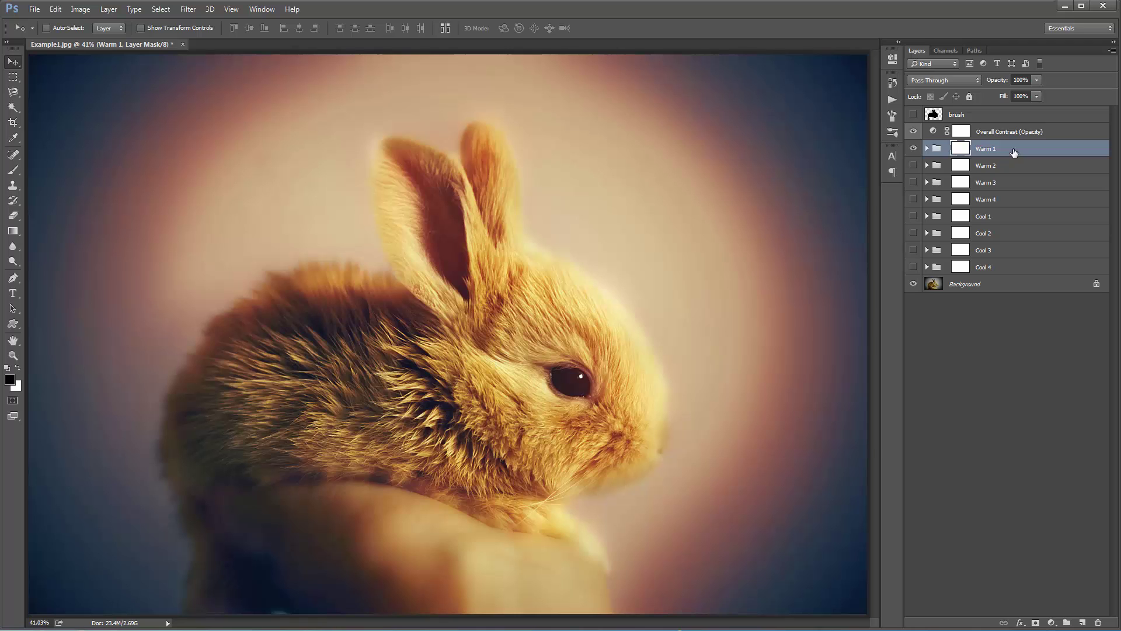
left_click(914, 149)
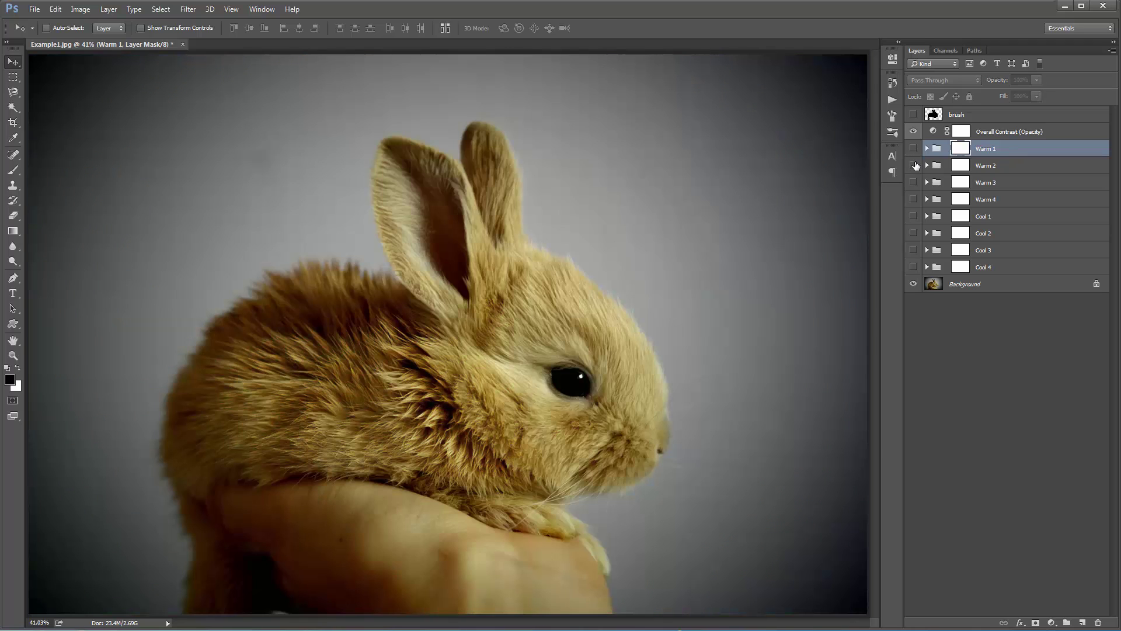
left_click(915, 166)
left_click(915, 165)
left_click(913, 183)
left_click(914, 199)
left_click(914, 200)
Step: Preview the Cool 1 to Cool 4 groups one at a time and make Warm 1 visible again
left_click(913, 217)
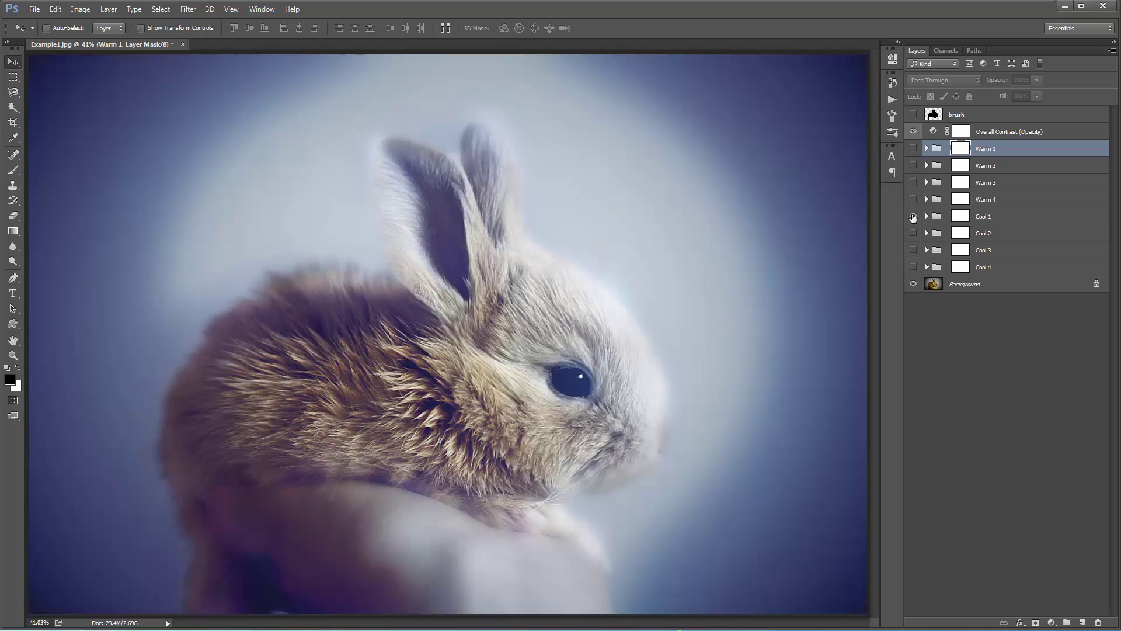
left_click(913, 216)
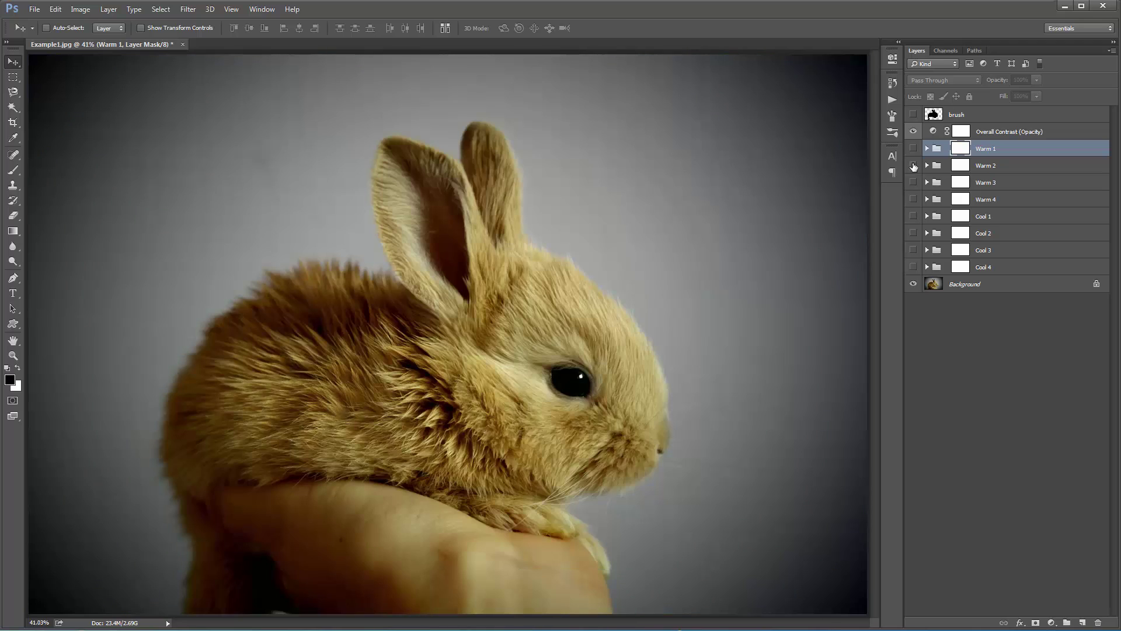
left_click(913, 233)
left_click(913, 233)
left_click(913, 250)
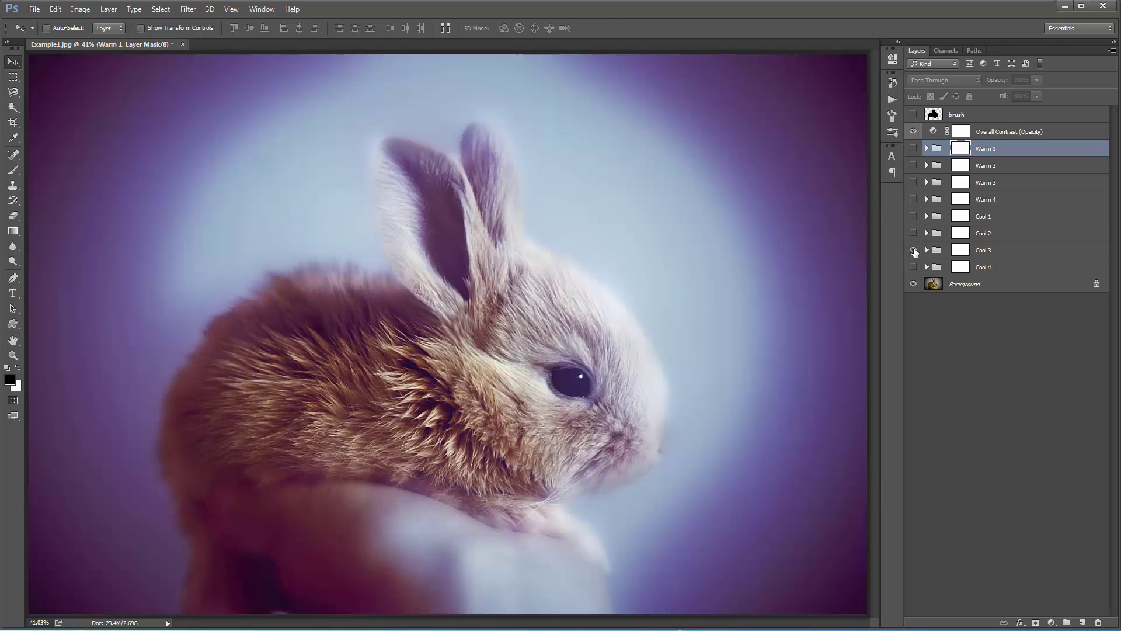
left_click(913, 250)
left_click(913, 267)
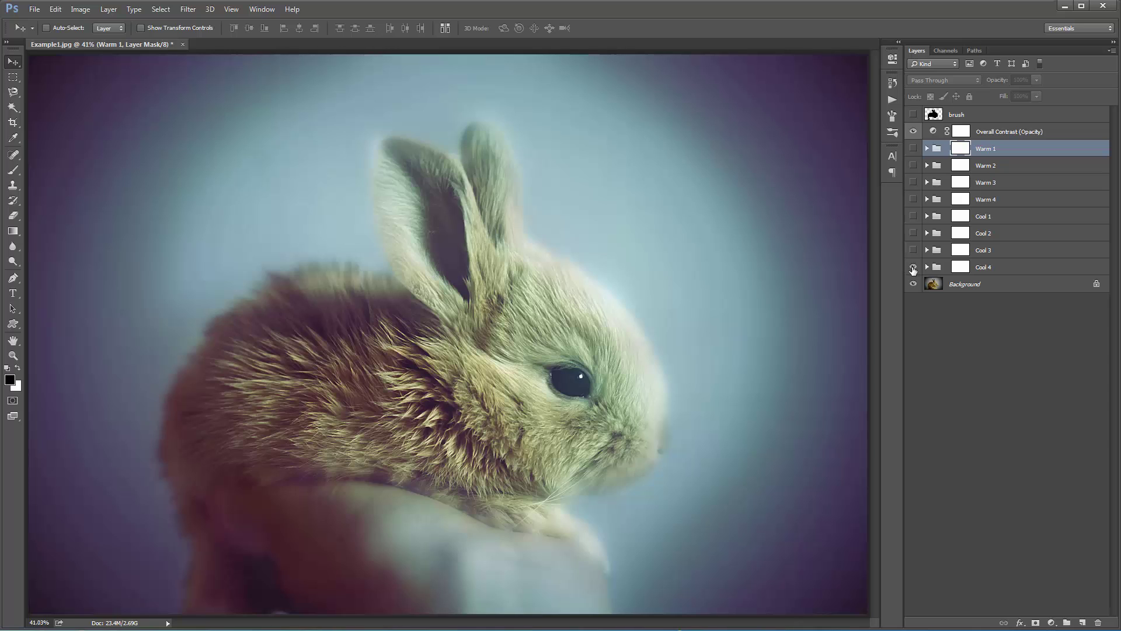
left_click(914, 267)
left_click(913, 148)
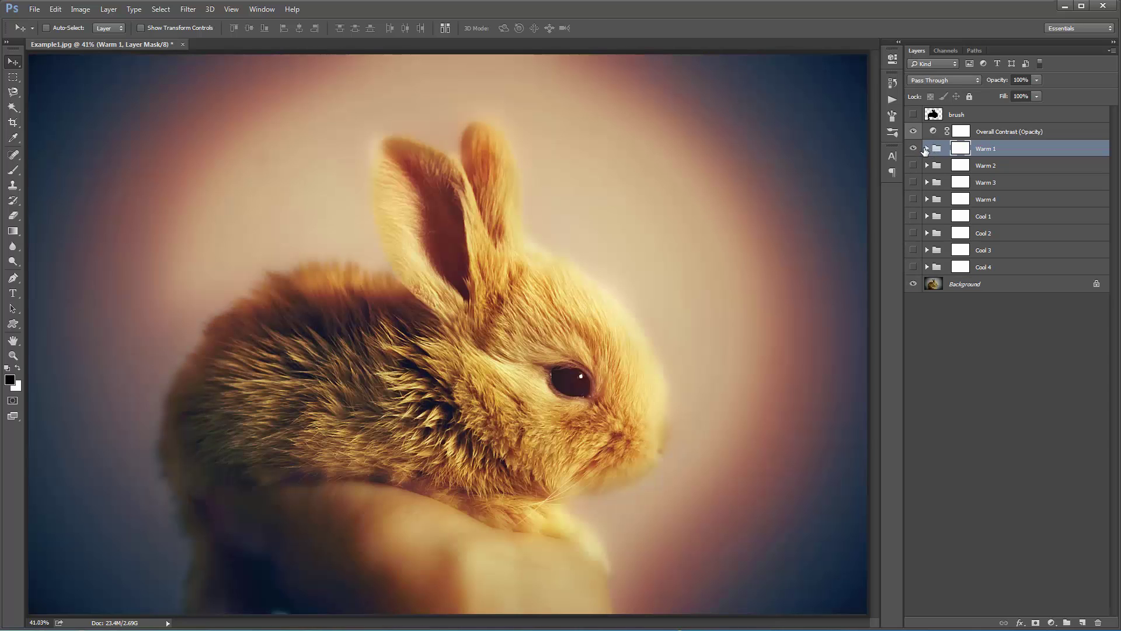
Step: Inspect the layers inside the Warm 1 and Warm 2 groups, leaving only Warm 1 expanded
left_click(926, 149)
left_click(927, 149)
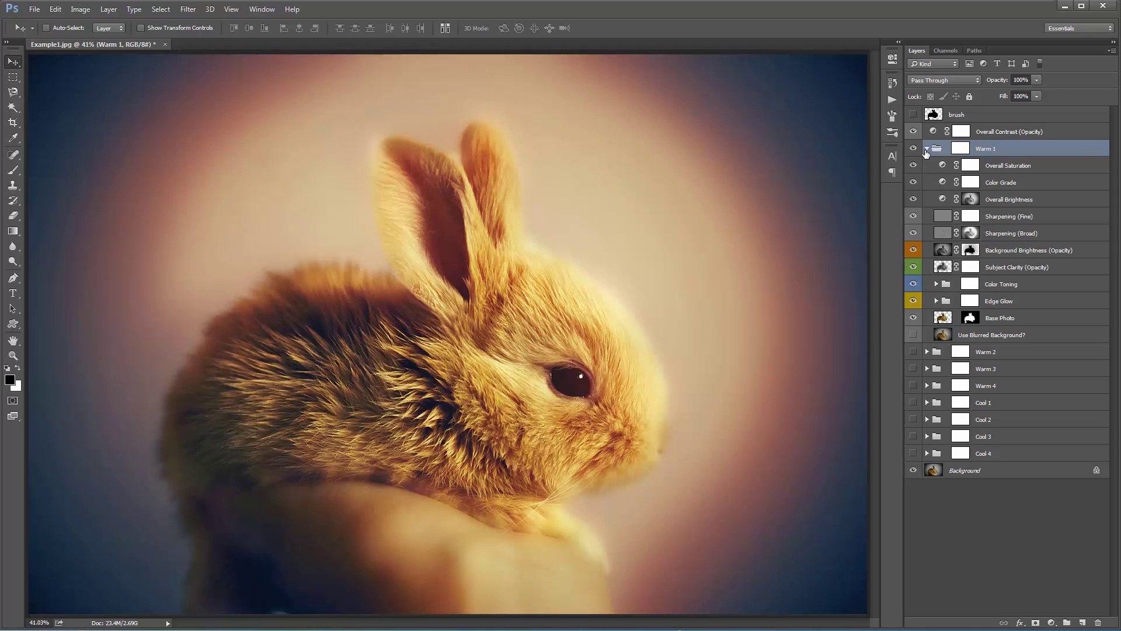
left_click(1015, 166)
left_click(1022, 334, "shift")
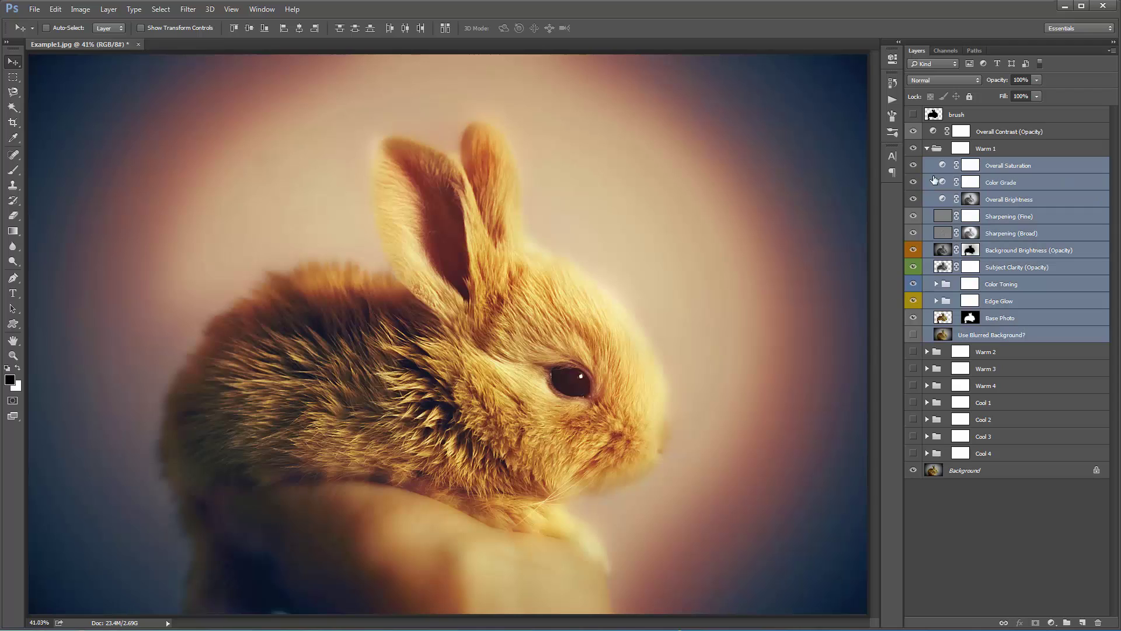
left_click(926, 149)
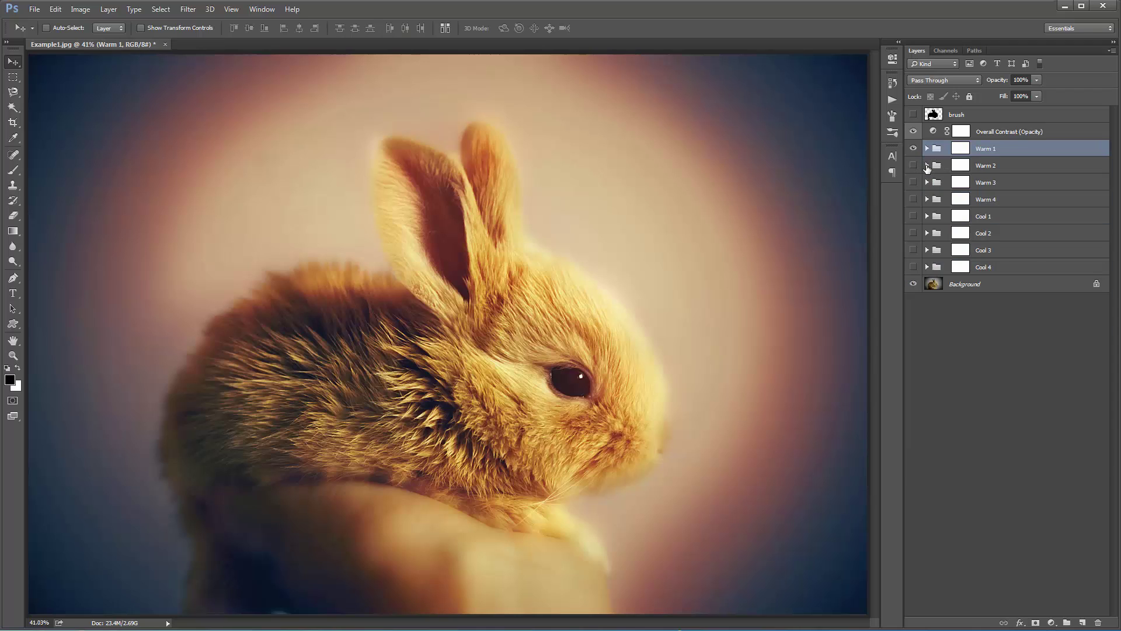
left_click(927, 166)
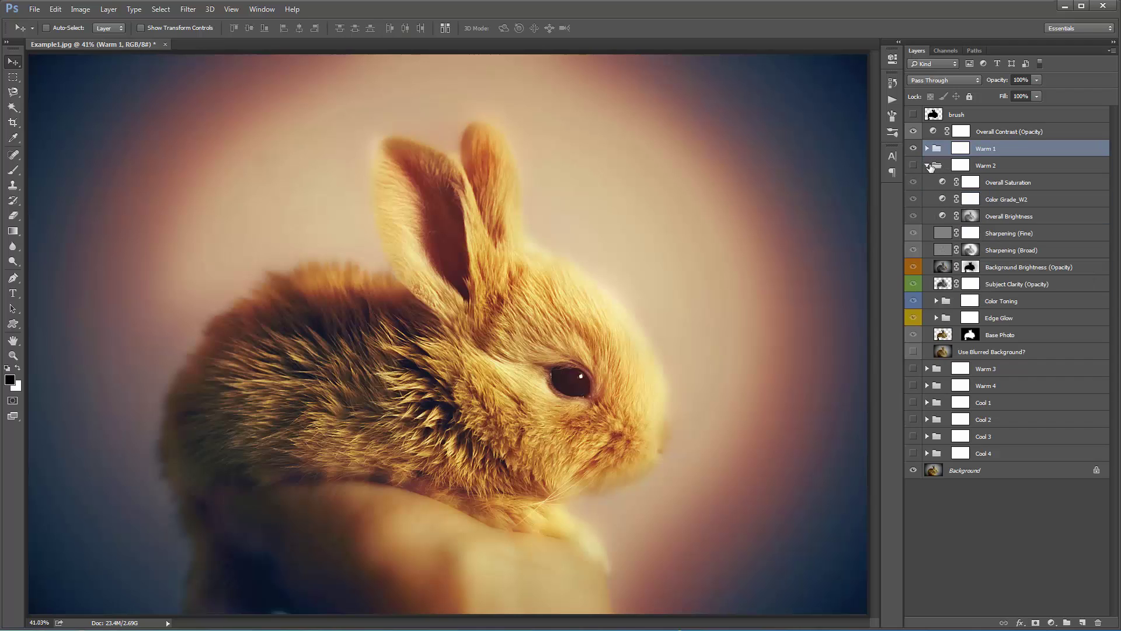
left_click(927, 166)
left_click(928, 150)
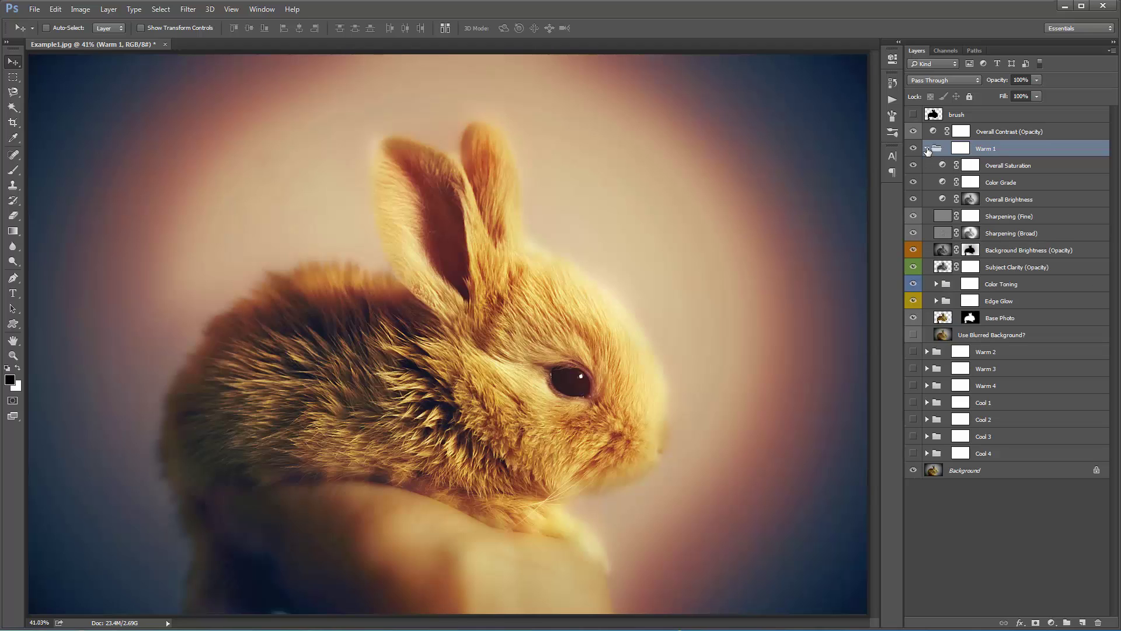
Step: Look at the Color Grade adjustment's properties and close them, keeping the Warm 1 group expanded
double_click(942, 182)
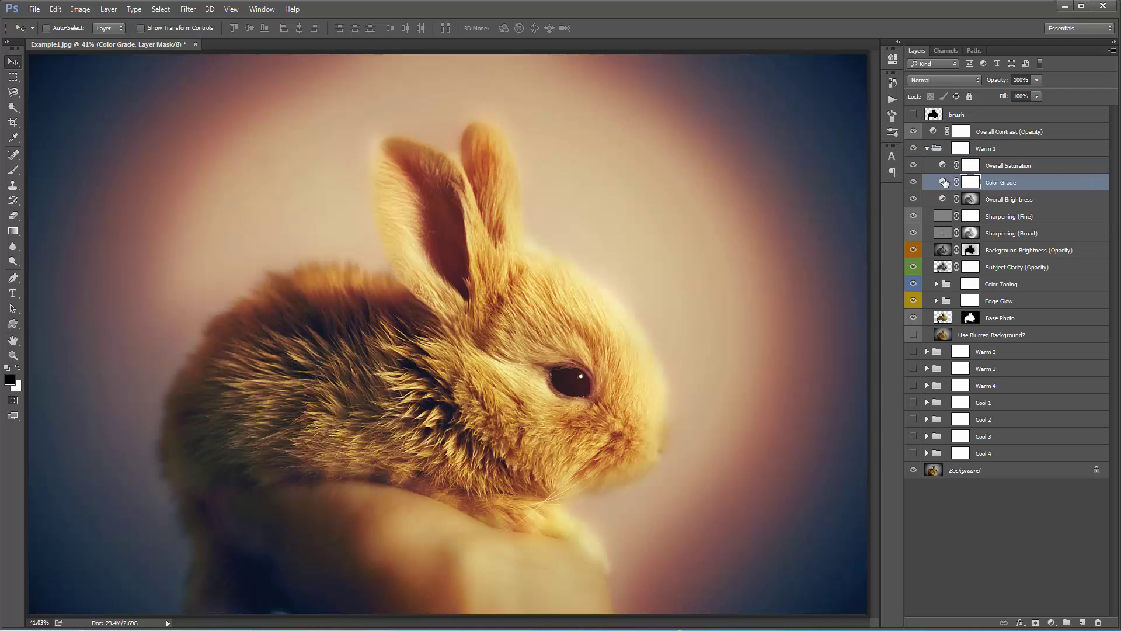
left_click(858, 51)
left_click(926, 148)
left_click(926, 149)
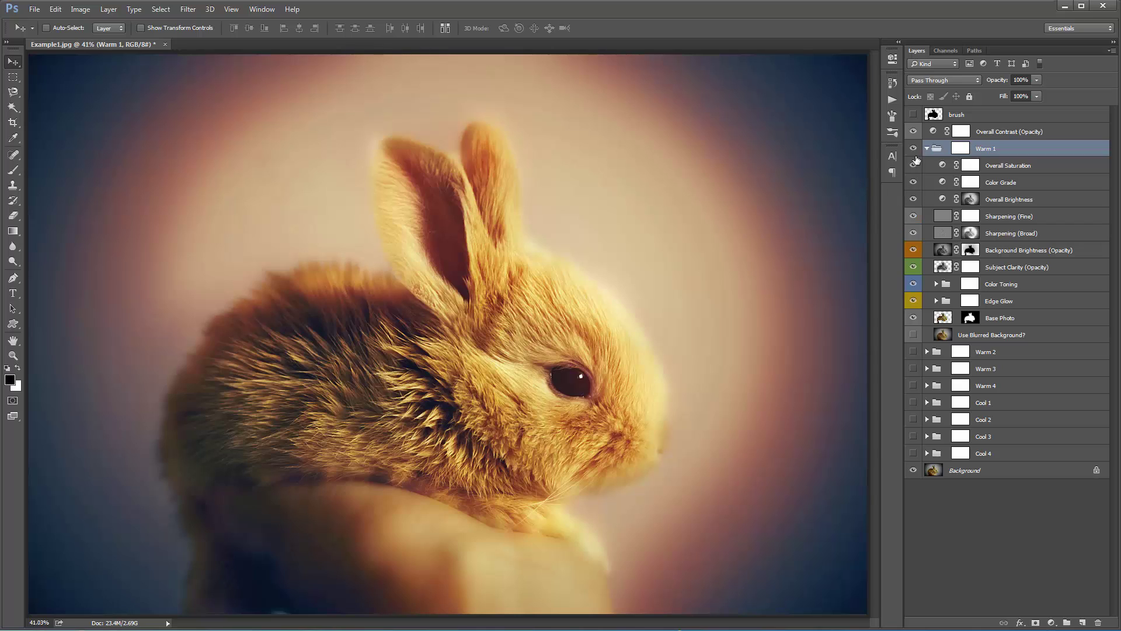
Step: Reduce the saturation slightly in Warm 1's Overall Saturation adjustment and close its properties
left_click(967, 167)
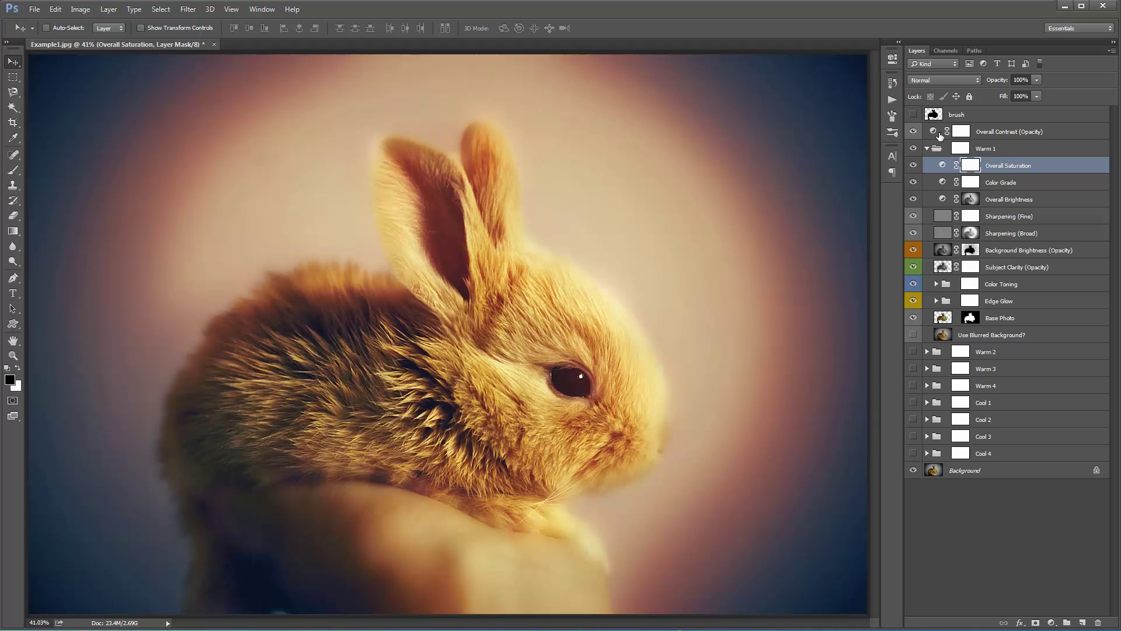
left_click(991, 150)
double_click(943, 166)
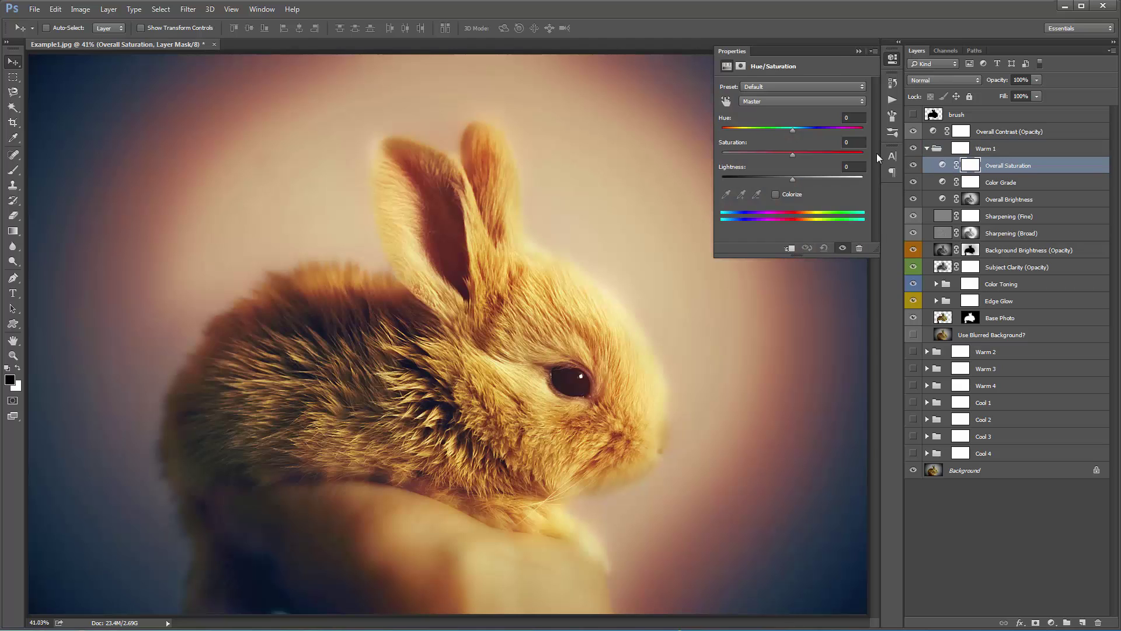
mouse_move(792, 153)
left_mouse_down()
mouse_move(772, 153)
mouse_move(815, 159)
mouse_move(786, 157)
left_mouse_up()
left_click(858, 51)
Step: Examine the Red, Green, Blue and RGB curves of Warm 1's Color Grade adjustment and close its properties
left_click(1013, 190)
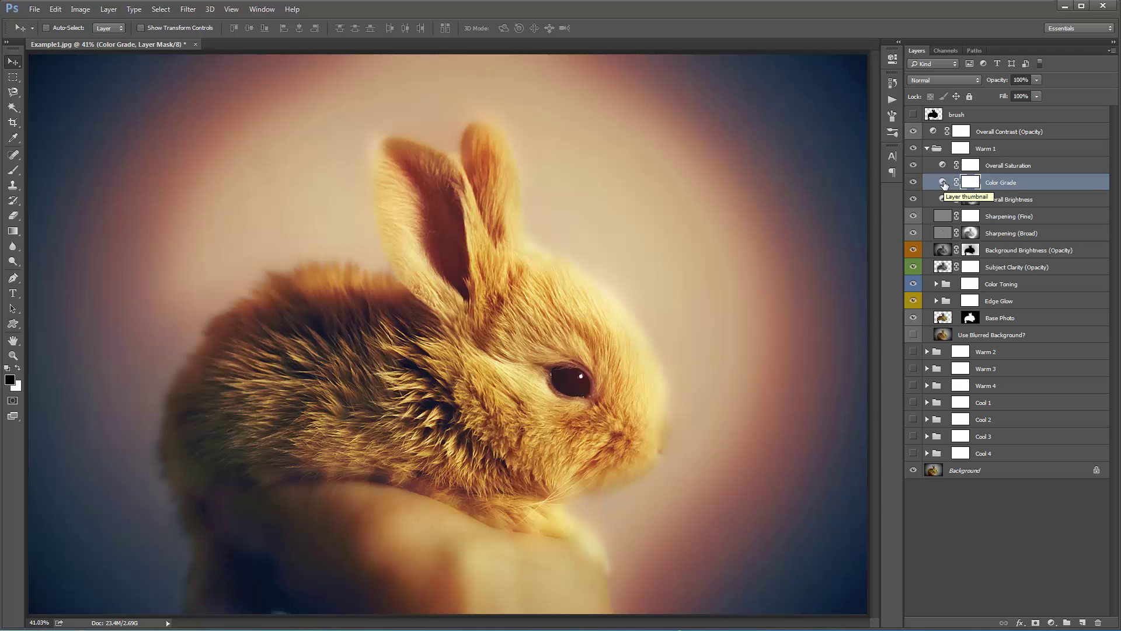
double_click(943, 182)
left_click(776, 102)
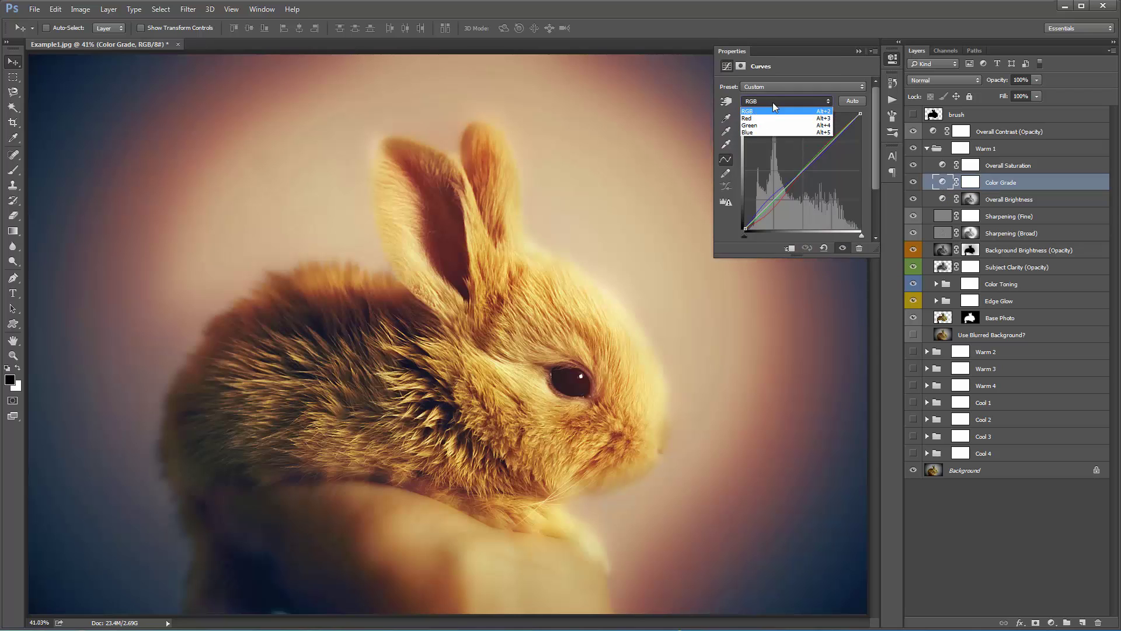
left_click(776, 119)
key("alt+4")
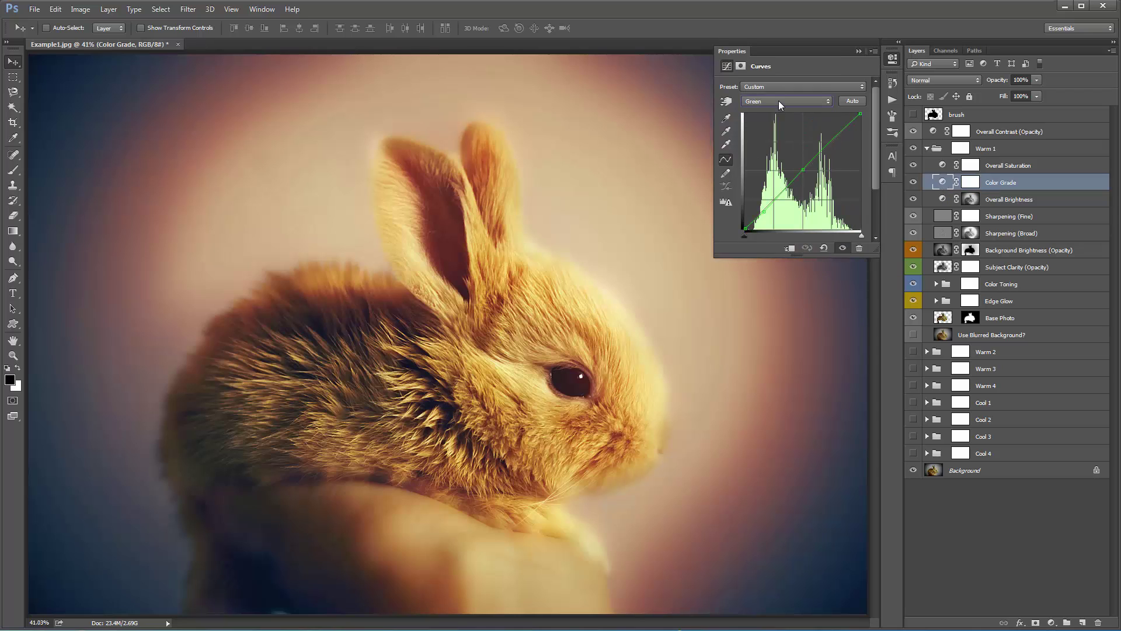
key("alt+5")
key("alt+4")
key("alt+3")
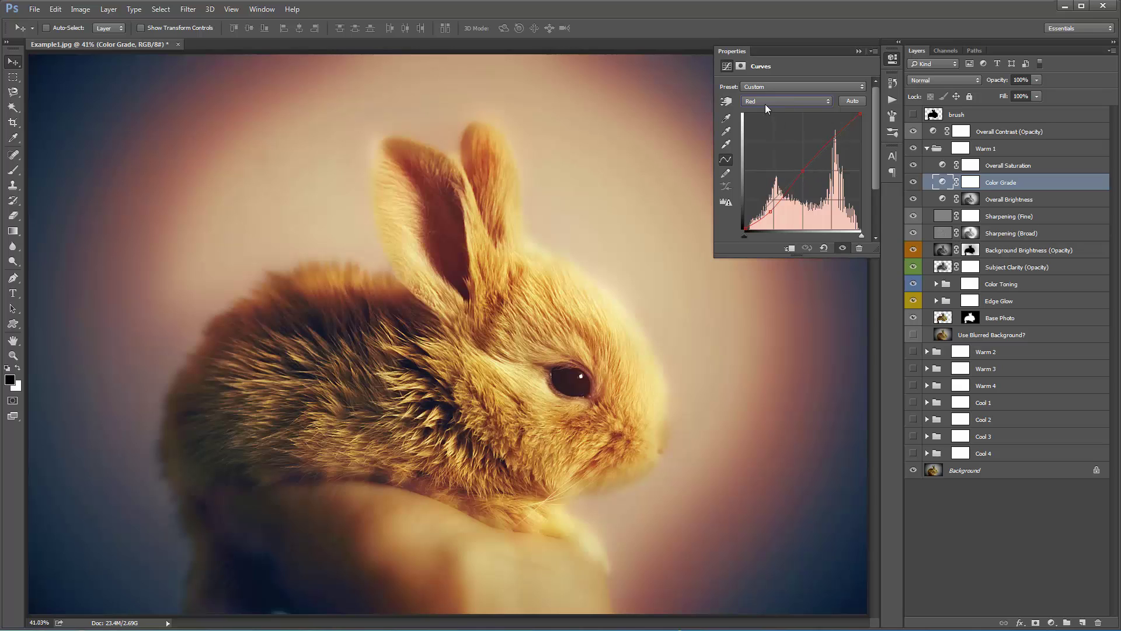
key("alt+4")
key("alt+5")
key("alt+4")
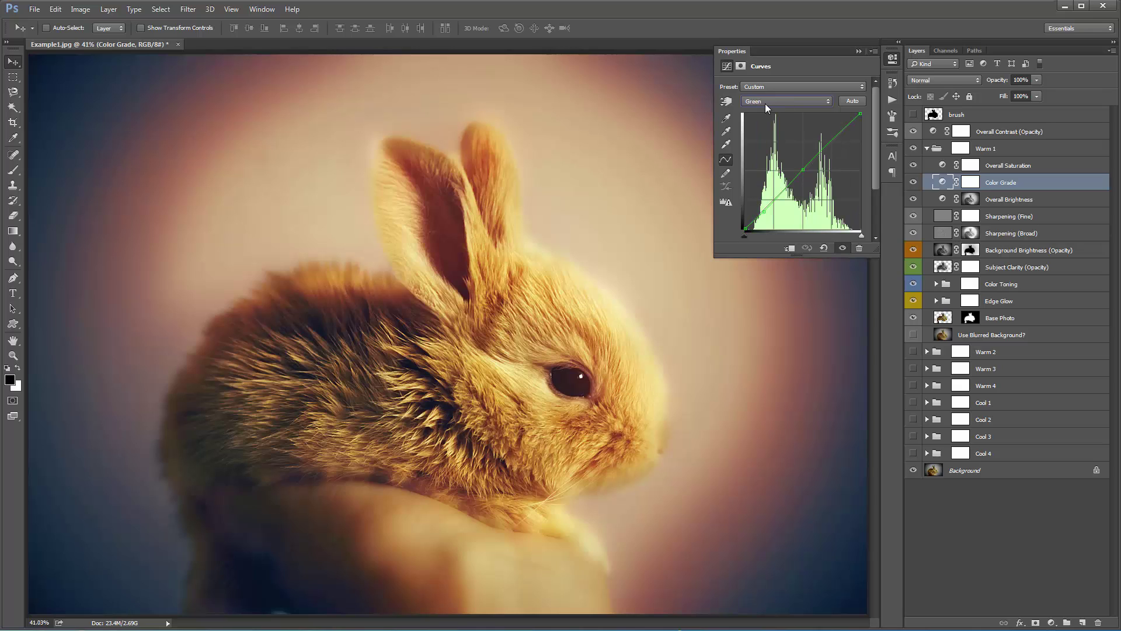
key("alt+3")
key("alt+2")
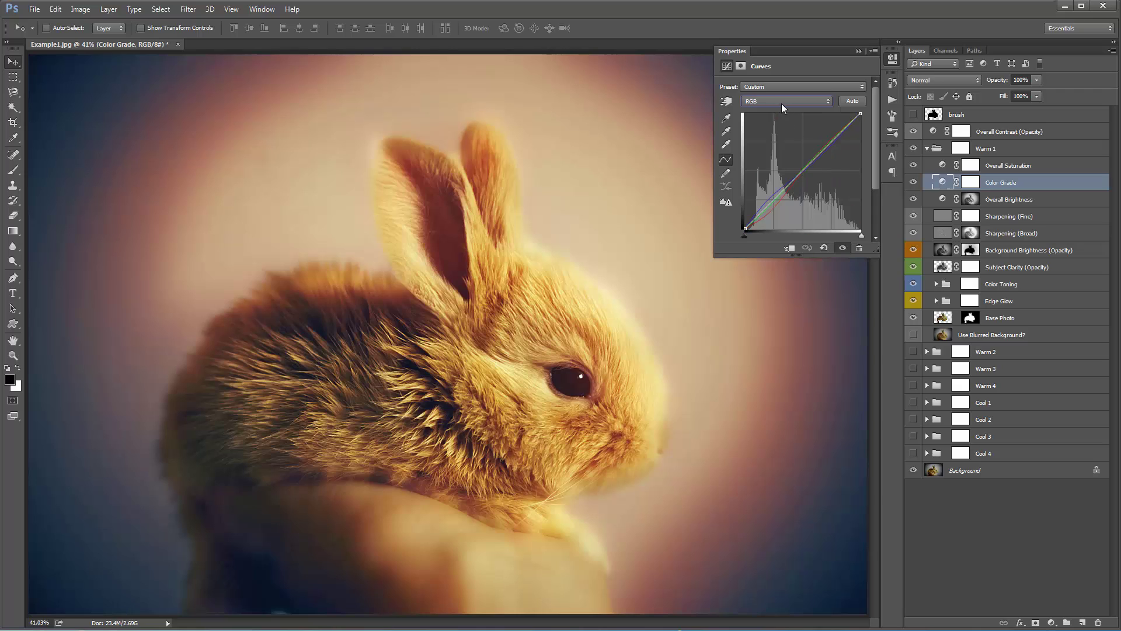
left_click(859, 50)
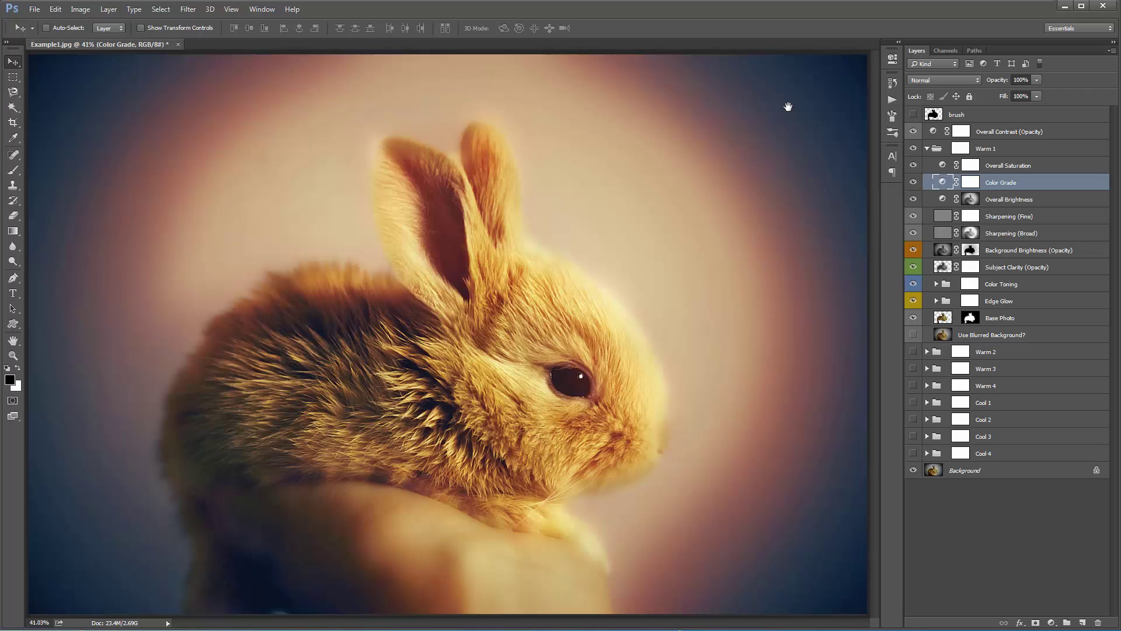
Step: Set the black input level of Warm 1's Overall Brightness adjustment to 77 and close its properties
left_click(1046, 199)
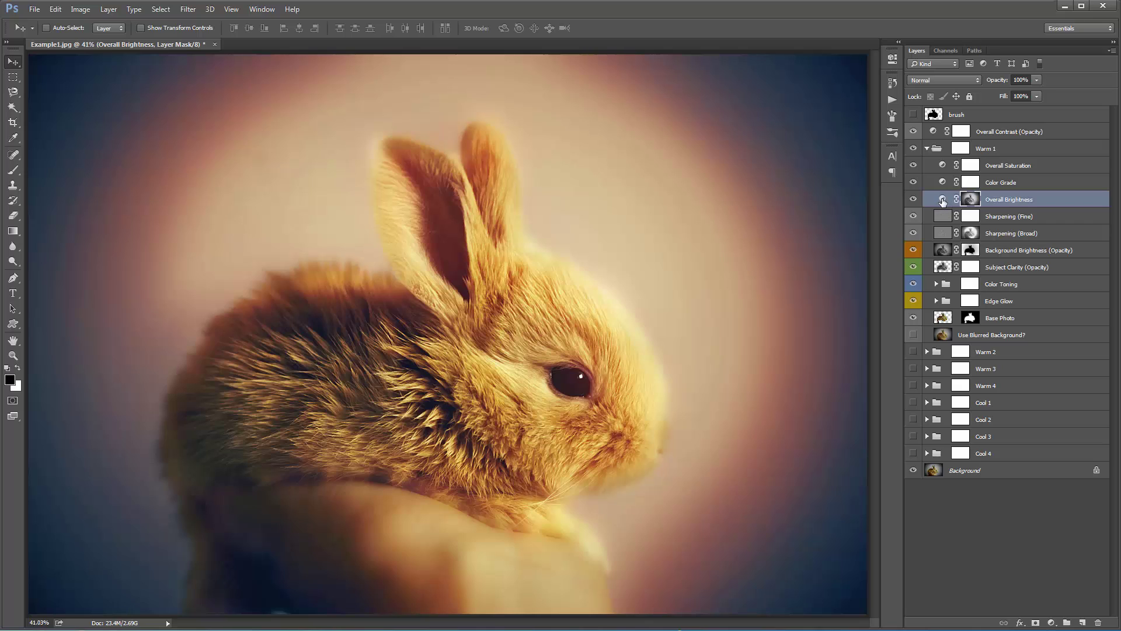
double_click(942, 199)
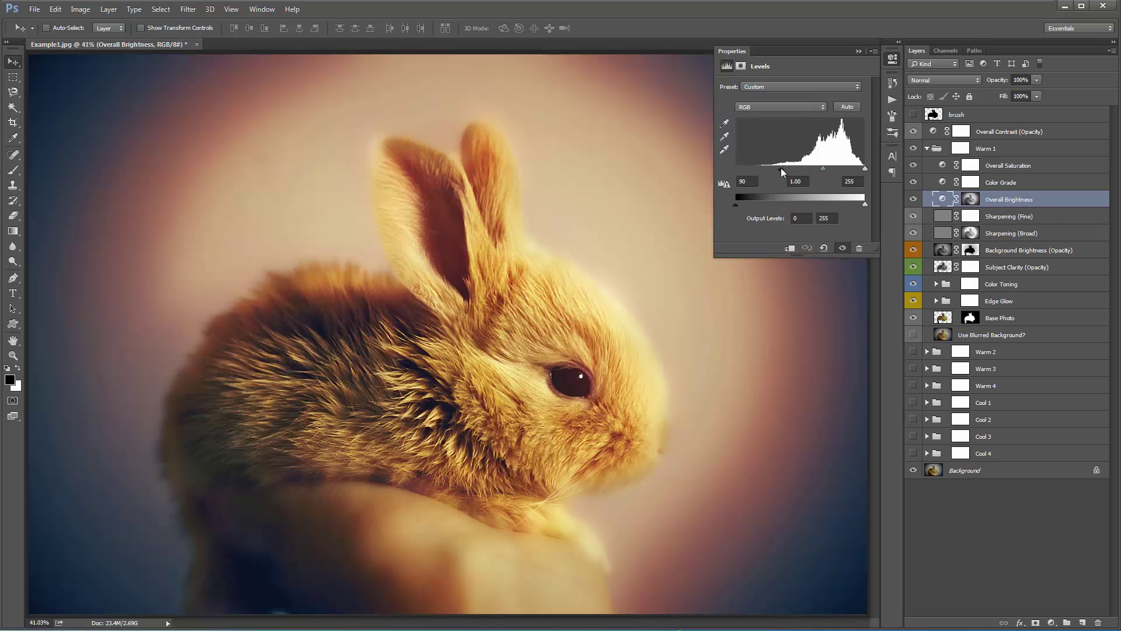
mouse_move(783, 172)
left_mouse_down()
mouse_move(752, 173)
mouse_move(776, 175)
left_mouse_up()
left_click_drag(774, 169, 775, 170)
left_click(859, 52)
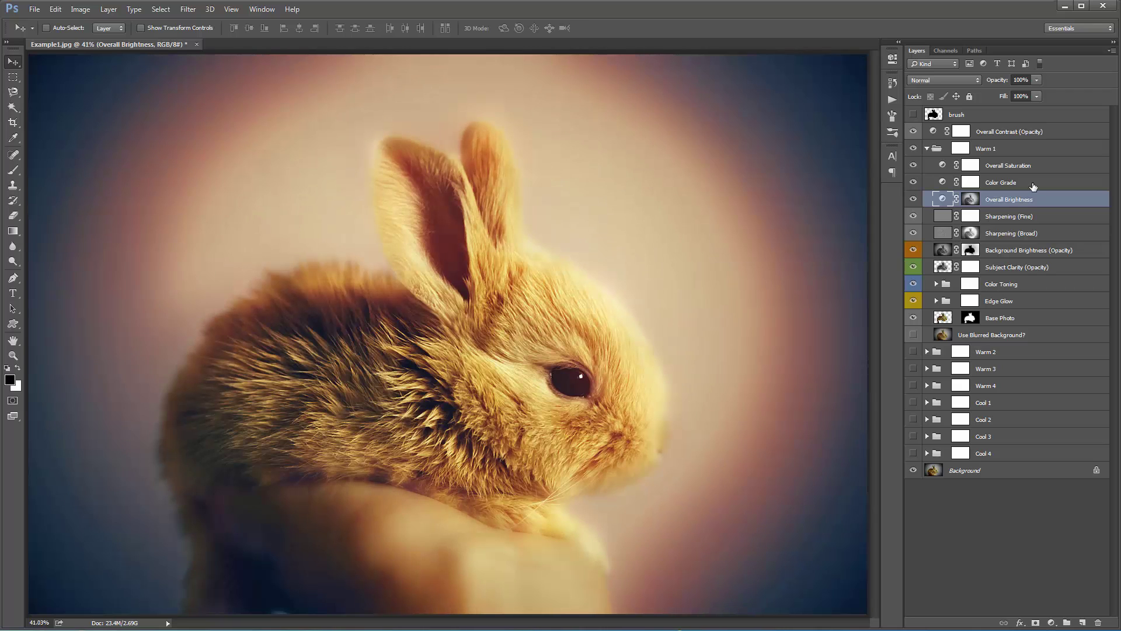
Step: View the Overall Brightness layer mask on its own in the canvas
left_click(971, 200)
left_click(971, 200, "alt")
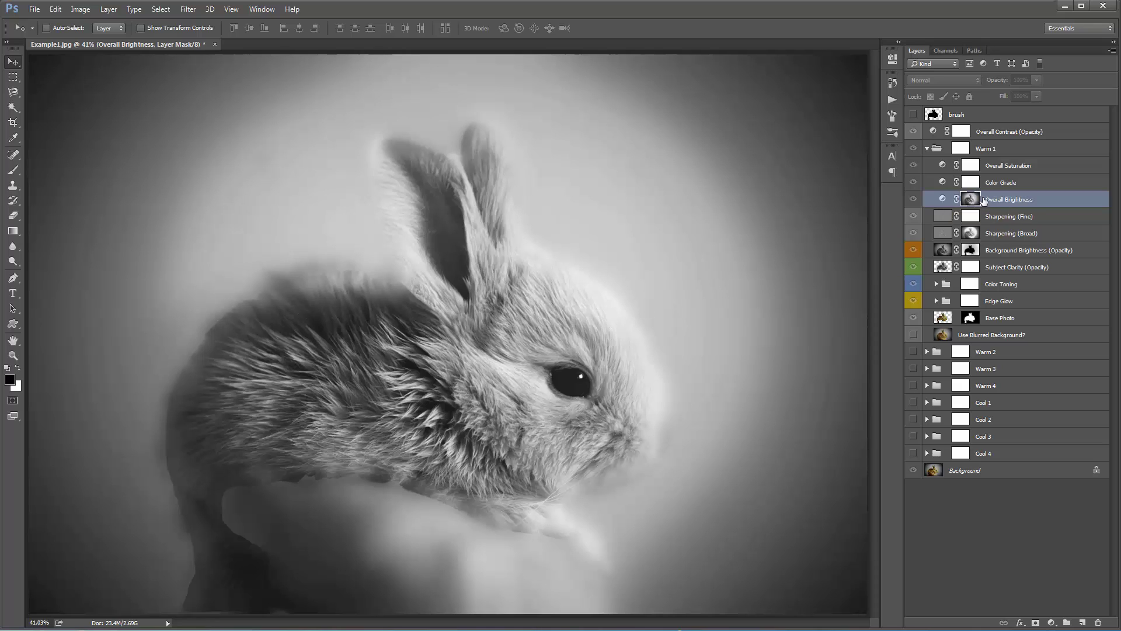
Step: Lower the black input level of the Overall Brightness adjustment further and disable its layer mask
double_click(941, 199)
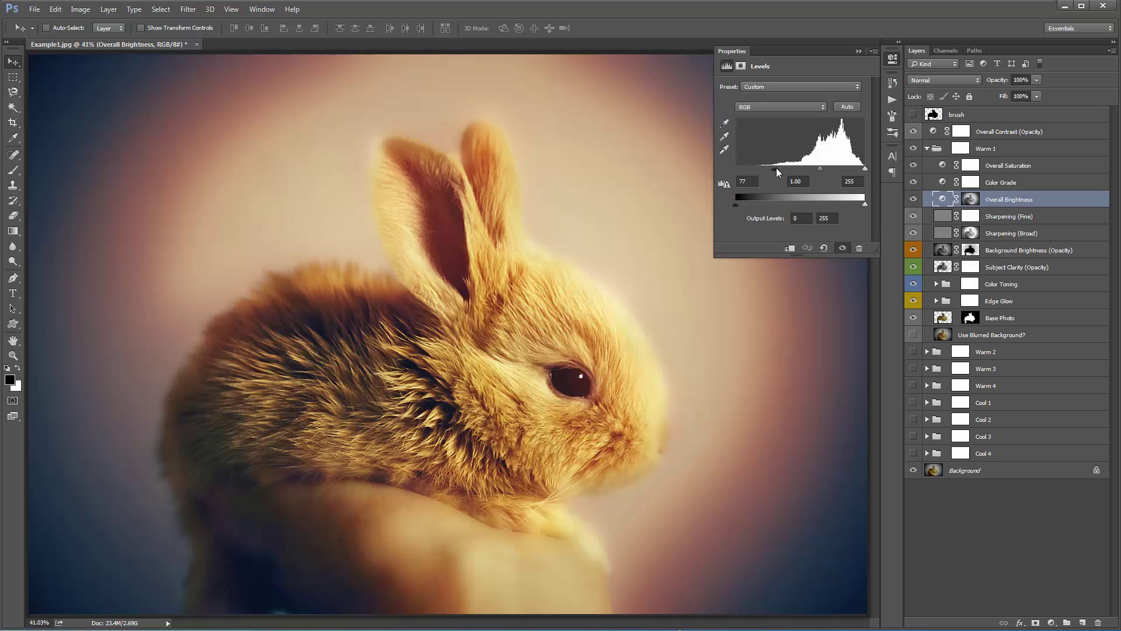
mouse_move(775, 169)
left_mouse_down()
mouse_move(755, 170)
mouse_move(769, 170)
left_mouse_up()
left_click_drag(769, 170, 766, 170)
left_click(971, 201, "shift")
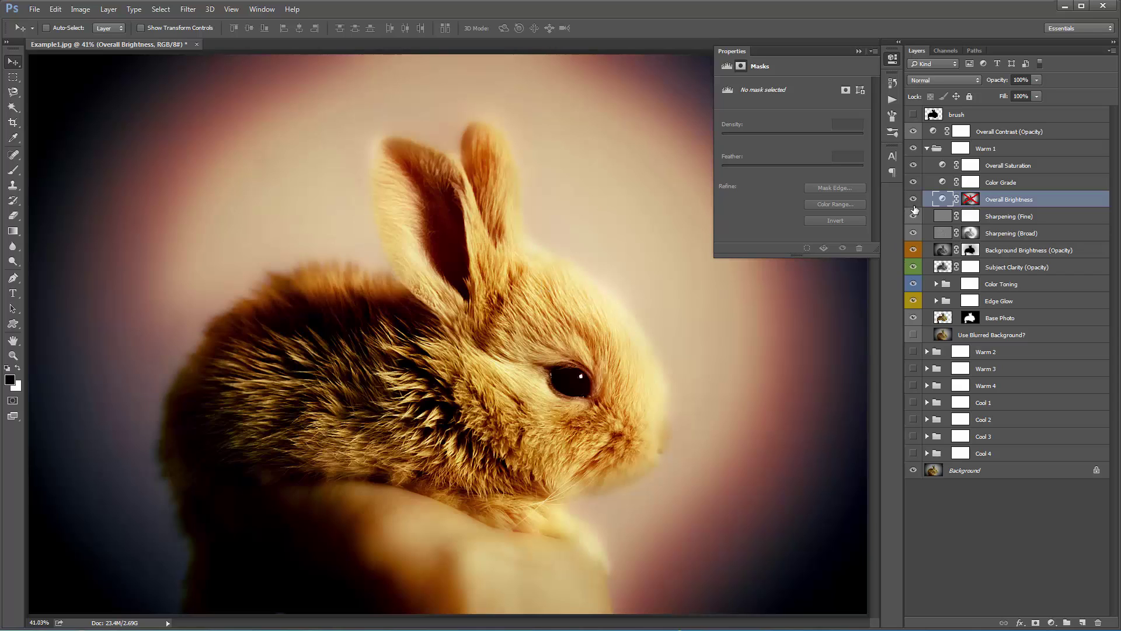
Step: Re-enable the Overall Brightness layer mask, set the adjustment's black input level to 69 and close its properties
left_click(969, 200, "shift")
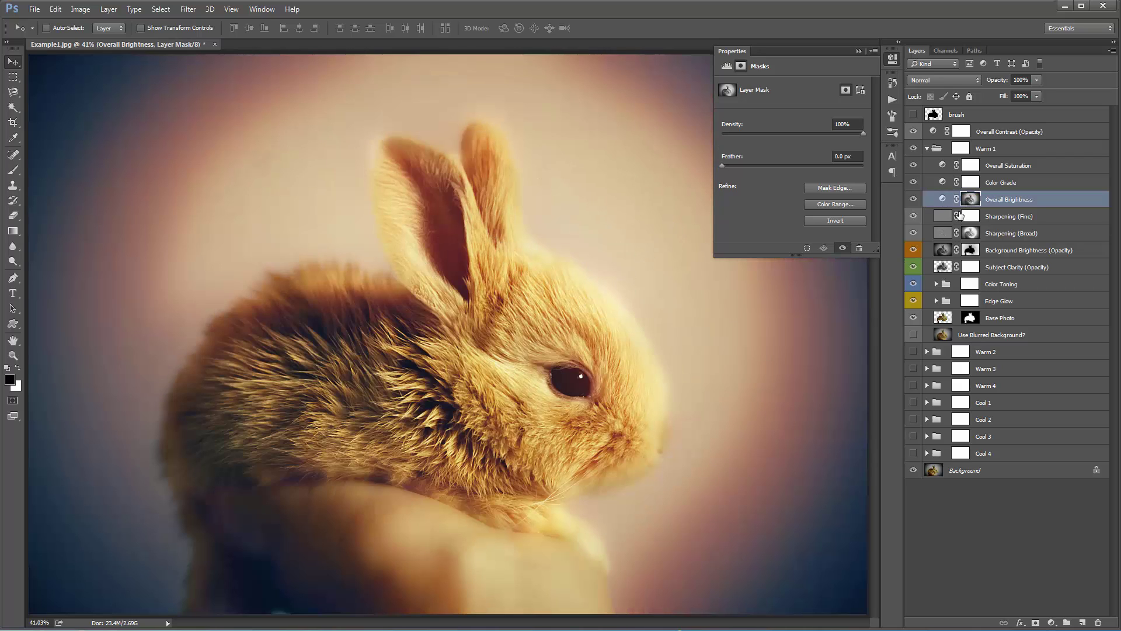
left_click(943, 200)
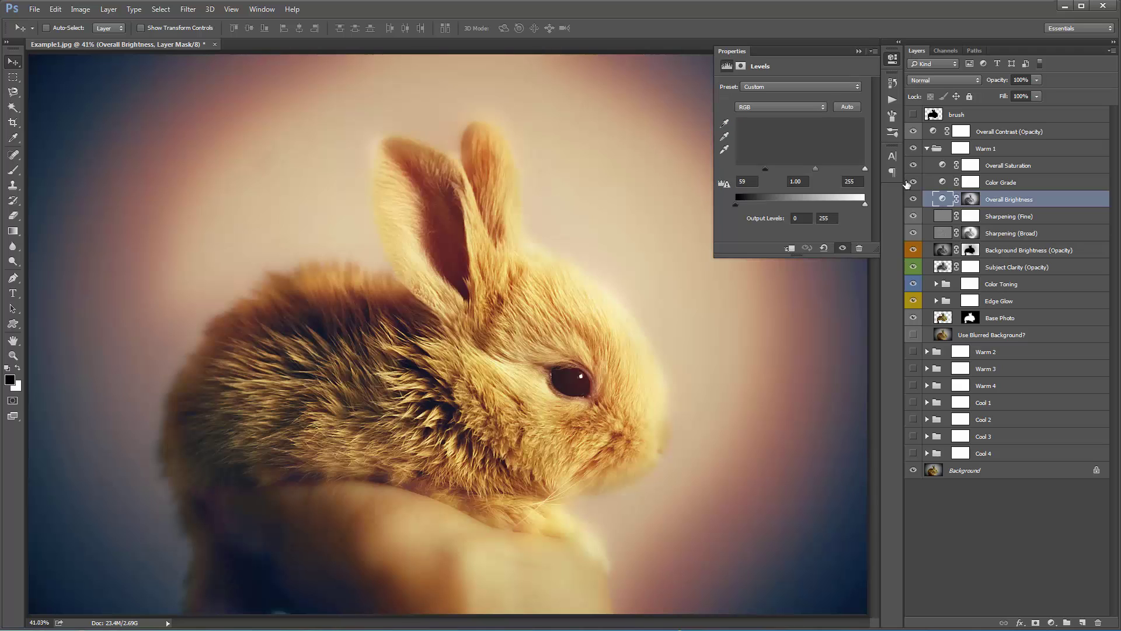
left_click_drag(762, 171, 770, 173)
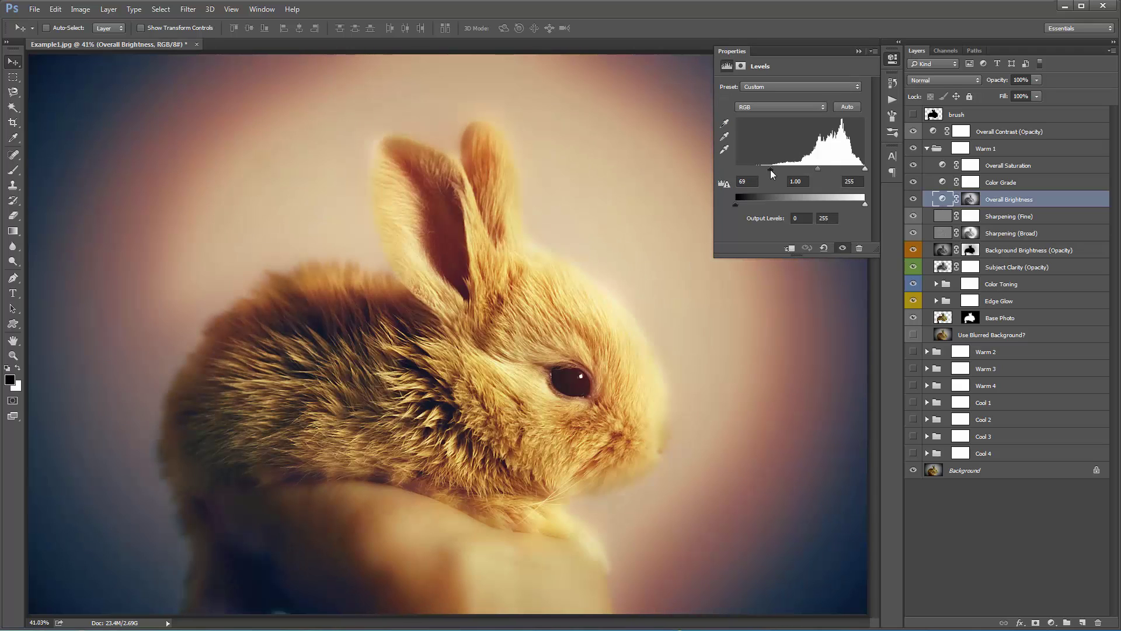
left_click(858, 51)
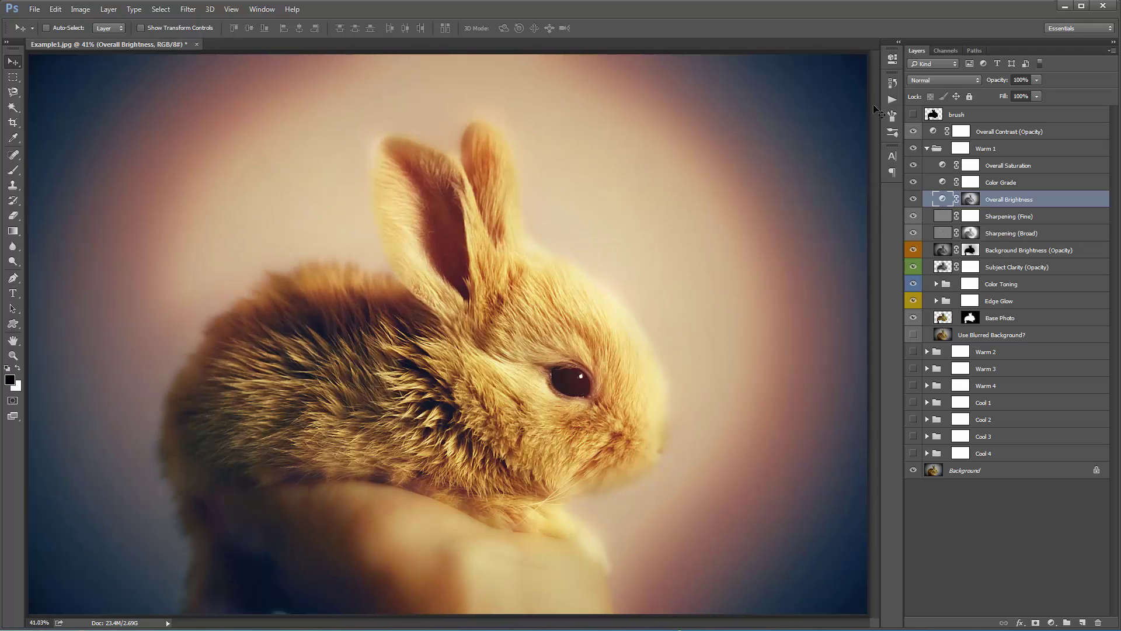
Step: Review the blend mode and opacity of the Sharpening (Fine) and Sharpening (Broad) layers in Warm 1
left_click(1007, 216)
left_click(1007, 233)
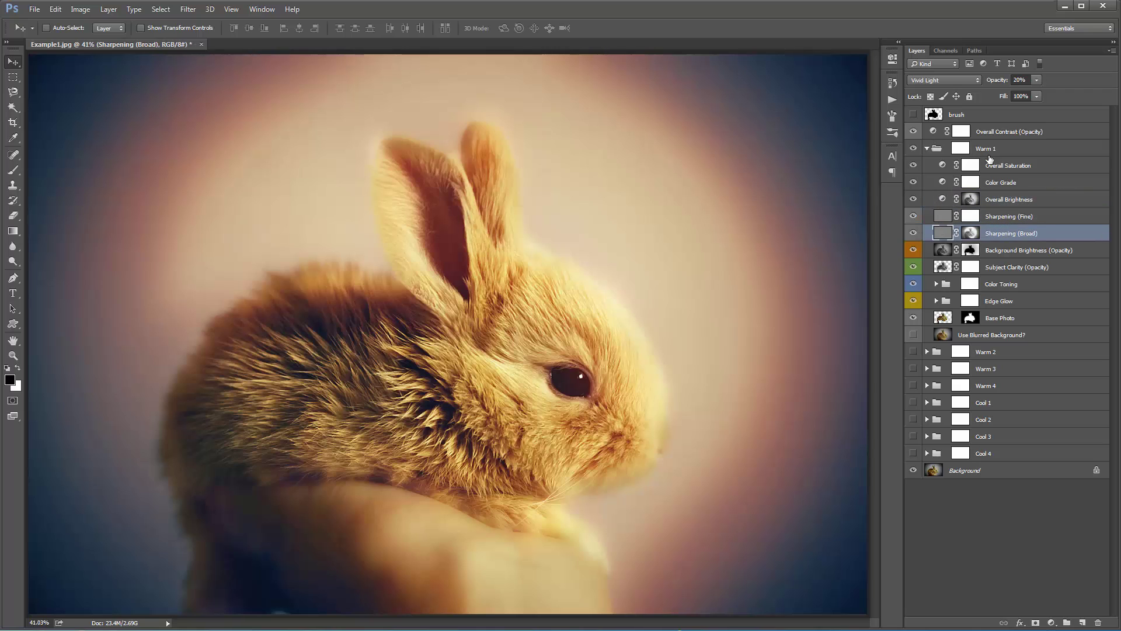
left_click(1021, 217)
left_click(1022, 234, "shift")
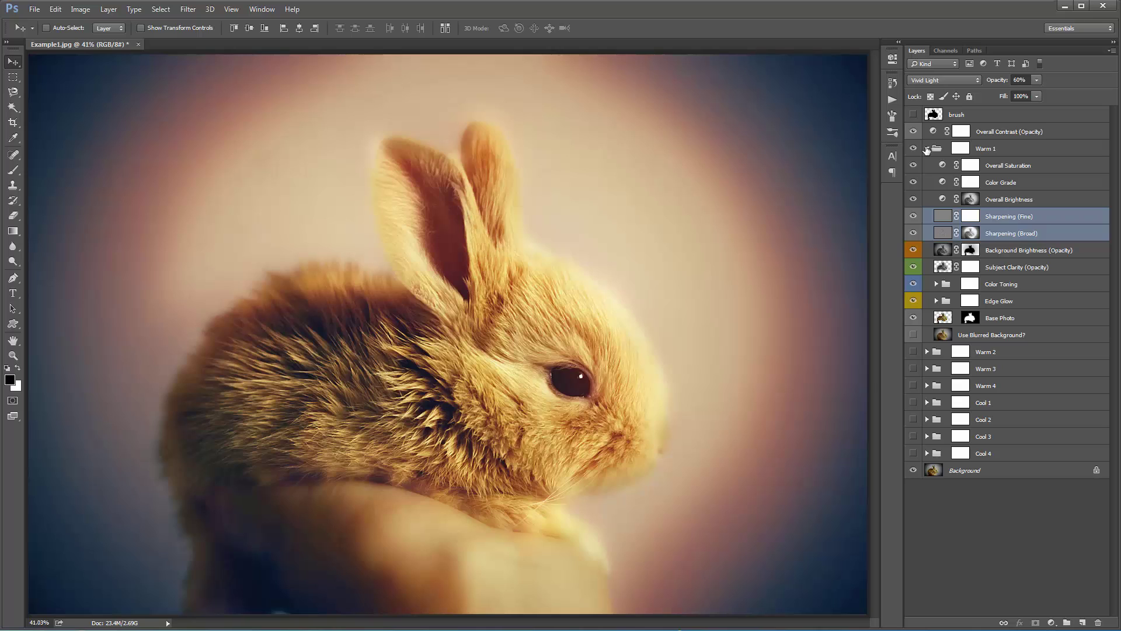
left_click(1022, 222)
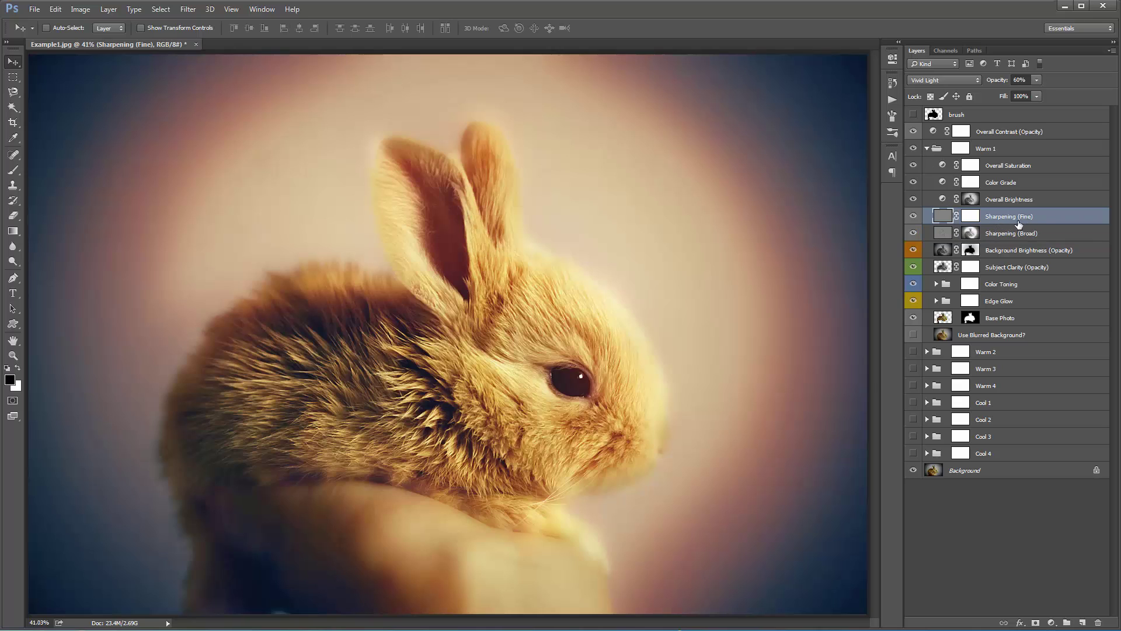
left_click(1019, 236)
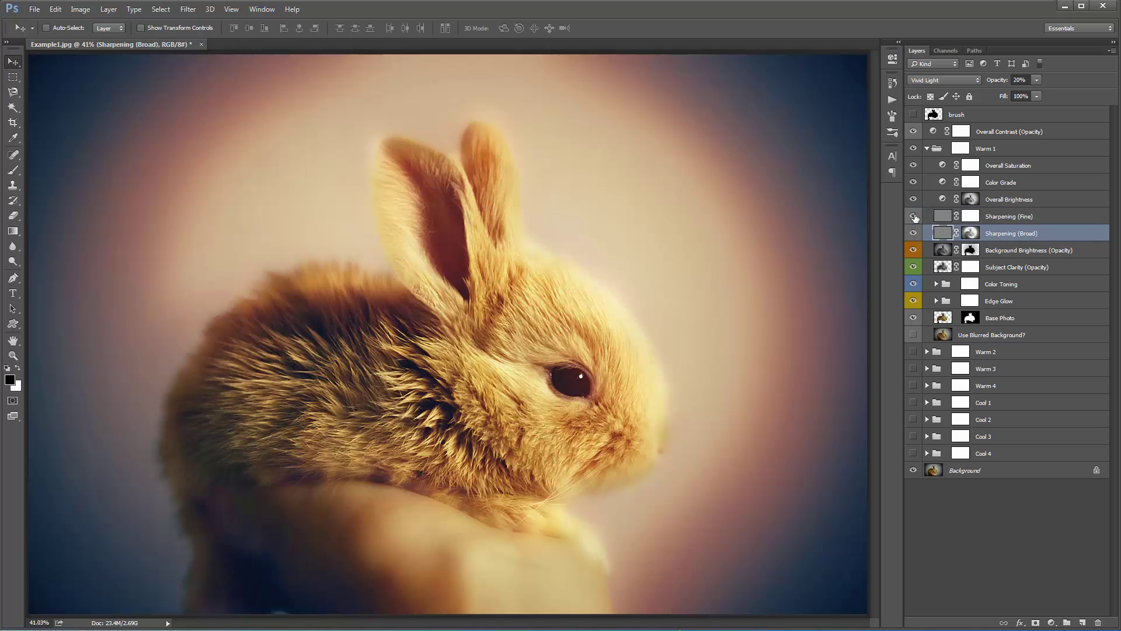
Step: Compare the rabbit photo with the Sharpening (Fine) and Sharpening (Broad) layers hidden and shown, leaving both visible
left_click(913, 217)
left_click(914, 234)
left_click(913, 234)
left_click(914, 233)
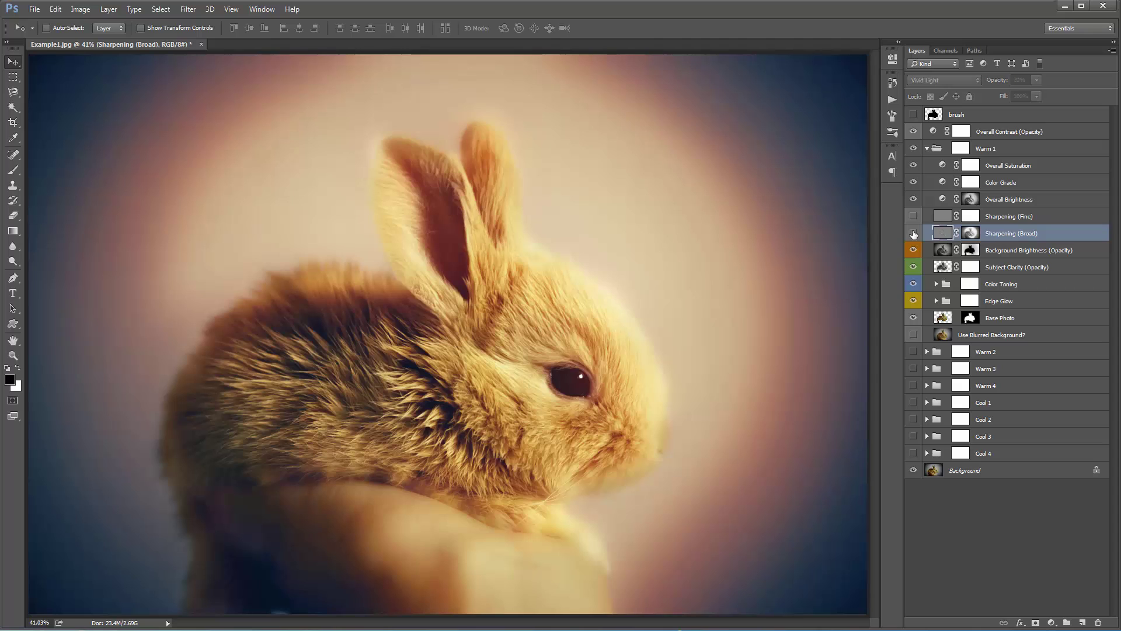
left_click(914, 234)
left_click(914, 234)
left_click(914, 233)
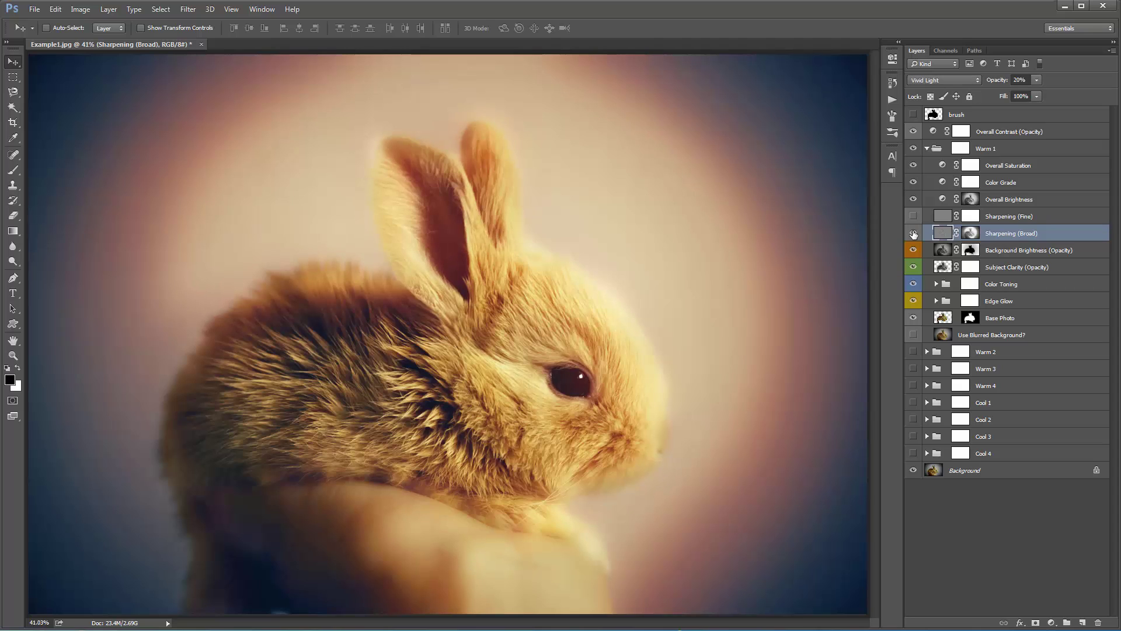
left_click(914, 234)
left_click(914, 234)
left_click(914, 217)
left_click(1020, 219)
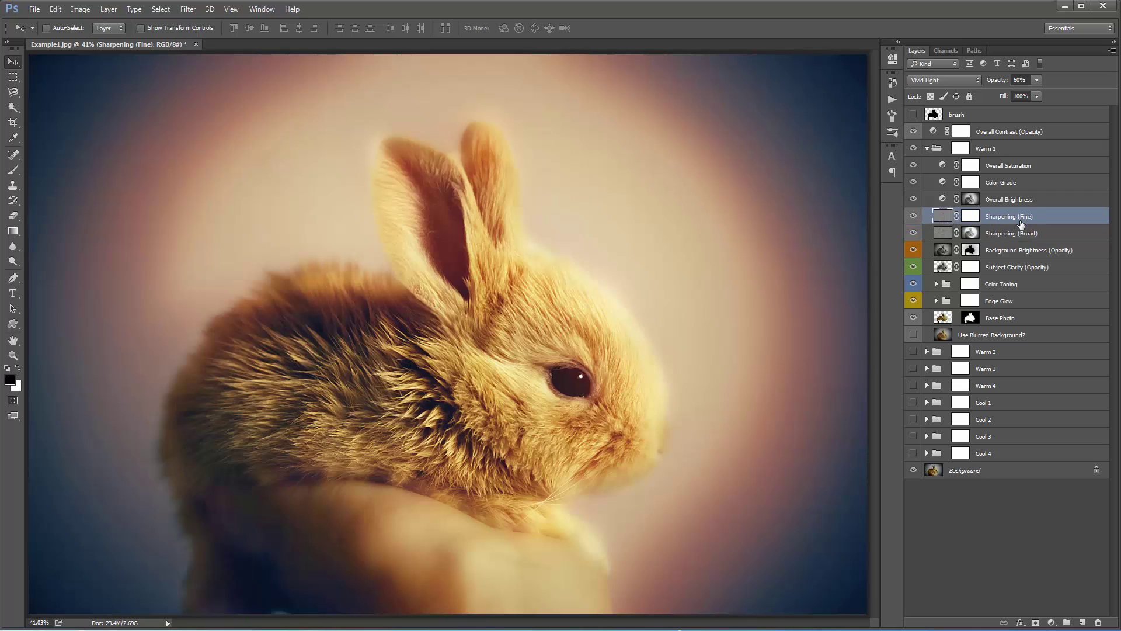
left_click(1019, 233)
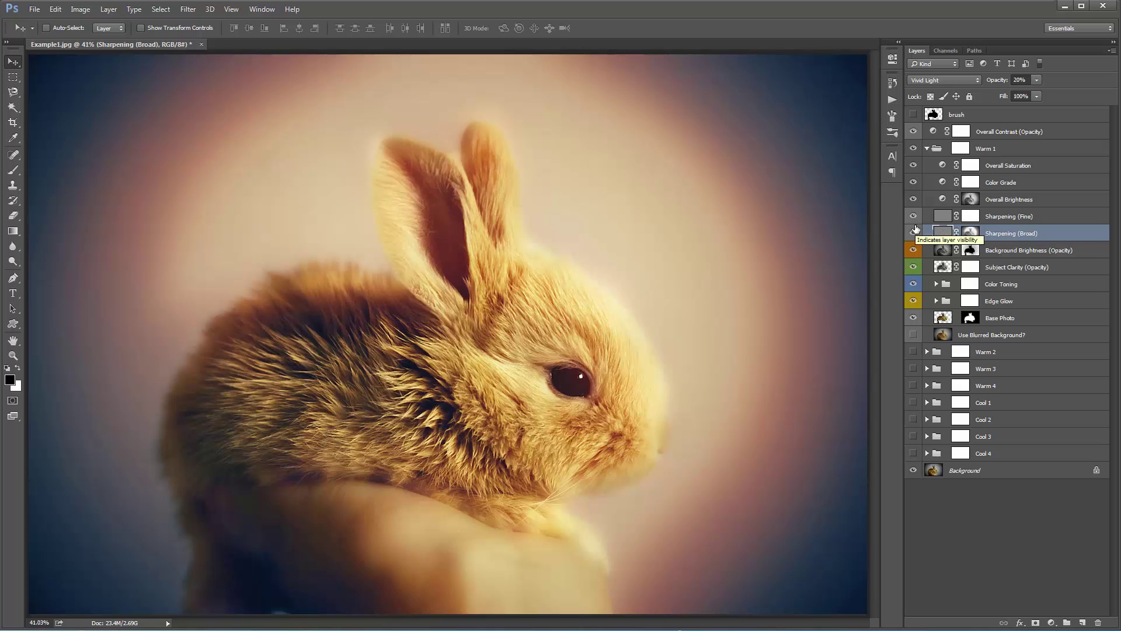
Step: Set the Background Brightness layer's opacity to 46% and briefly show the brush layer to see the background area
left_click(1027, 251)
left_click(1025, 269, "shift")
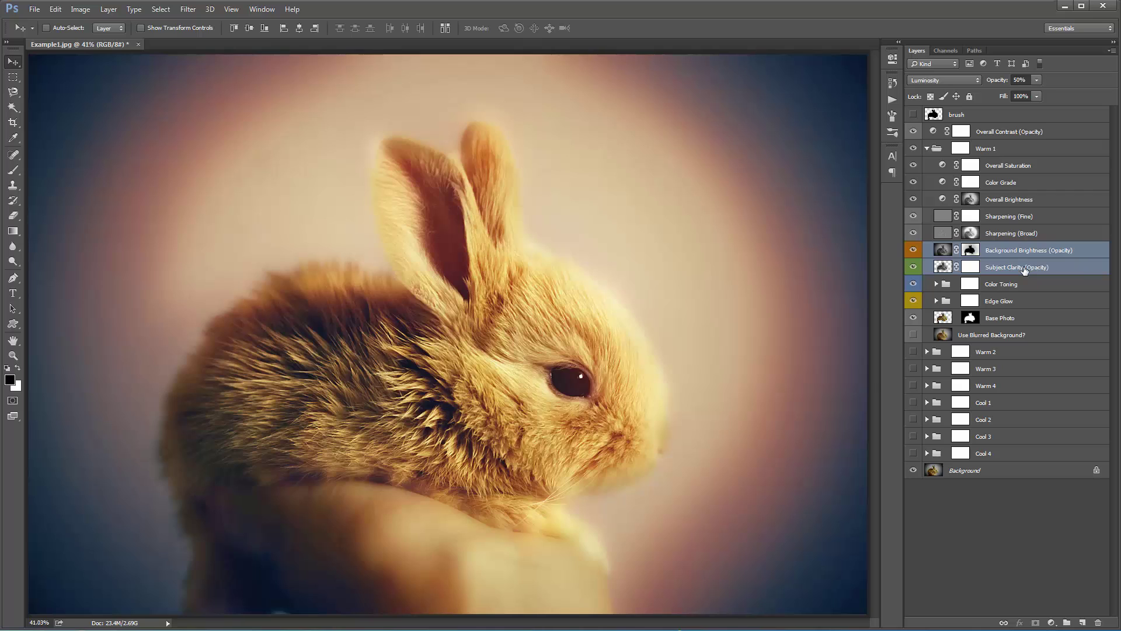
left_click(992, 255)
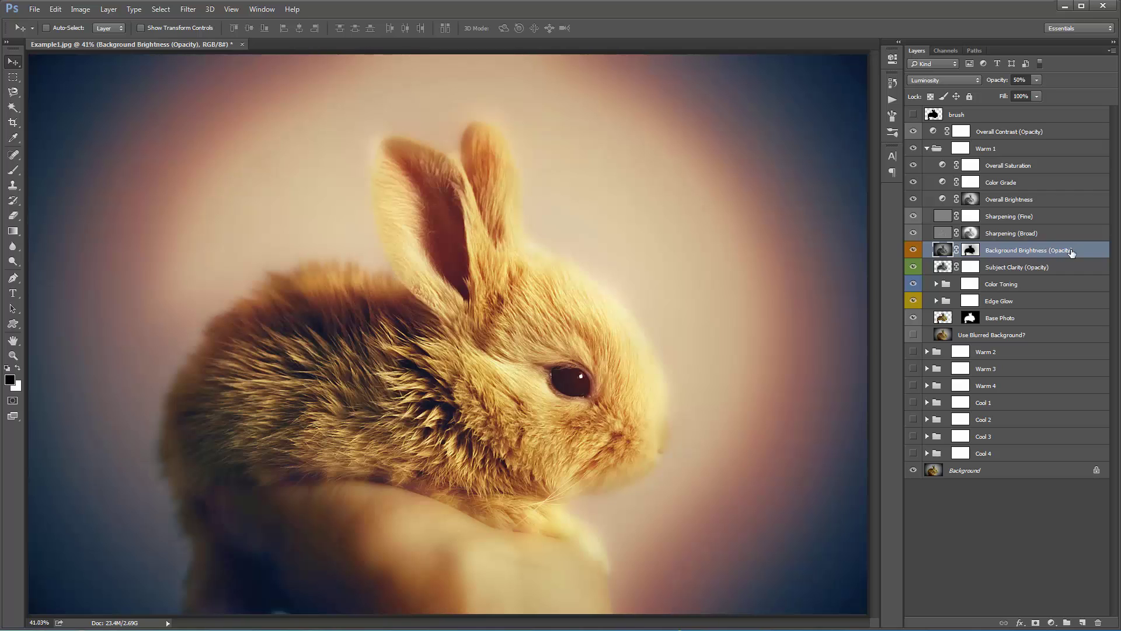
left_click(1012, 268)
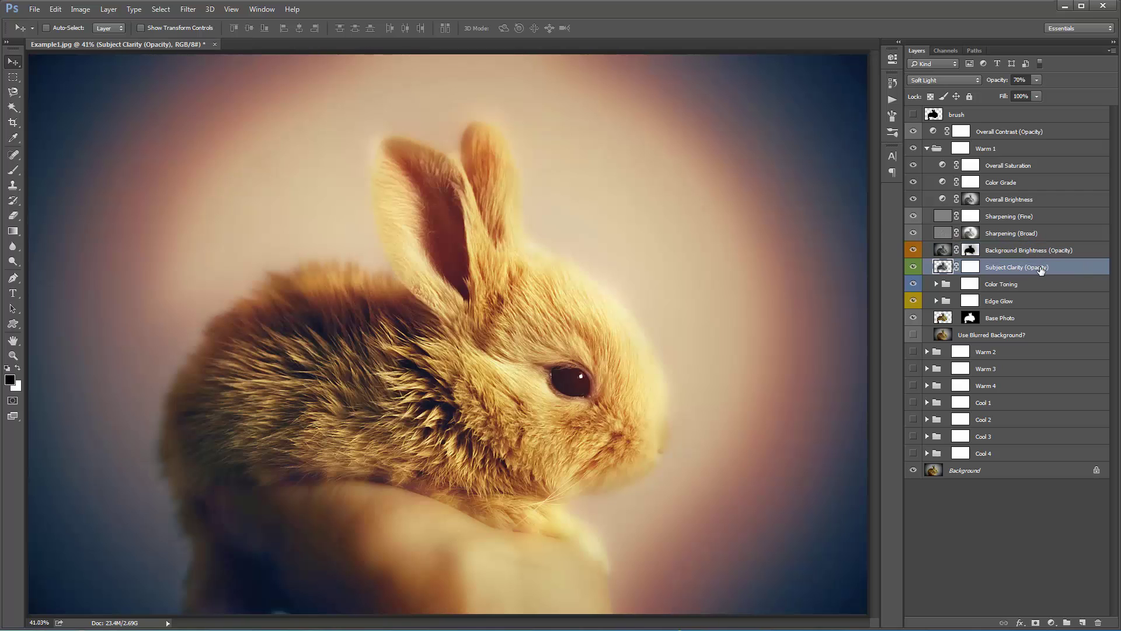
left_click(1018, 255)
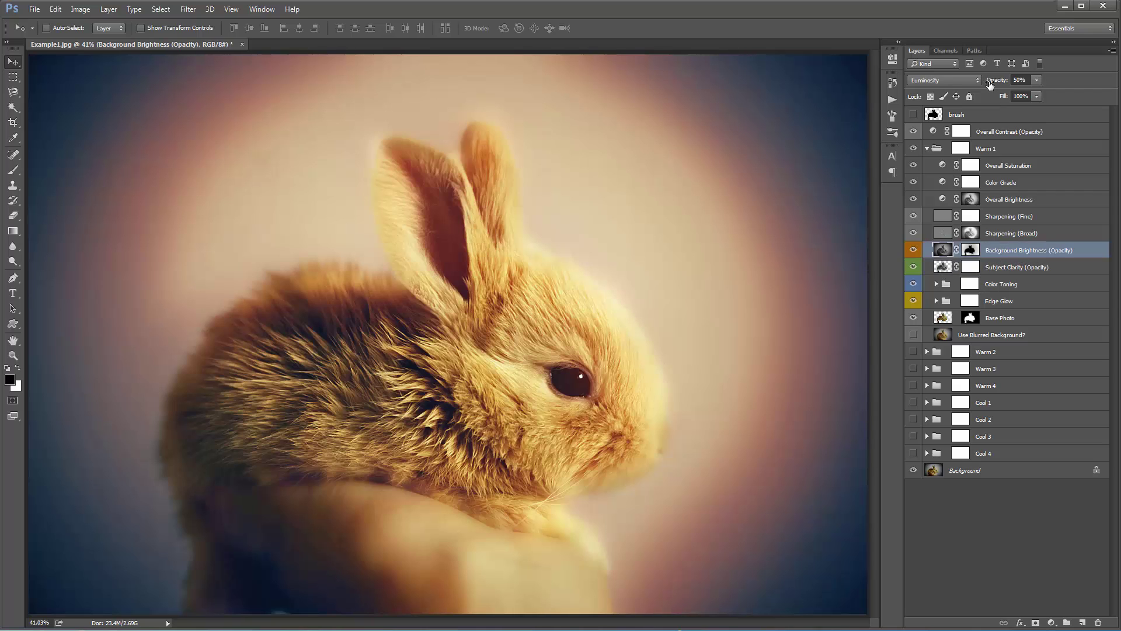
left_click_drag(995, 84, 1011, 88)
left_click(916, 114)
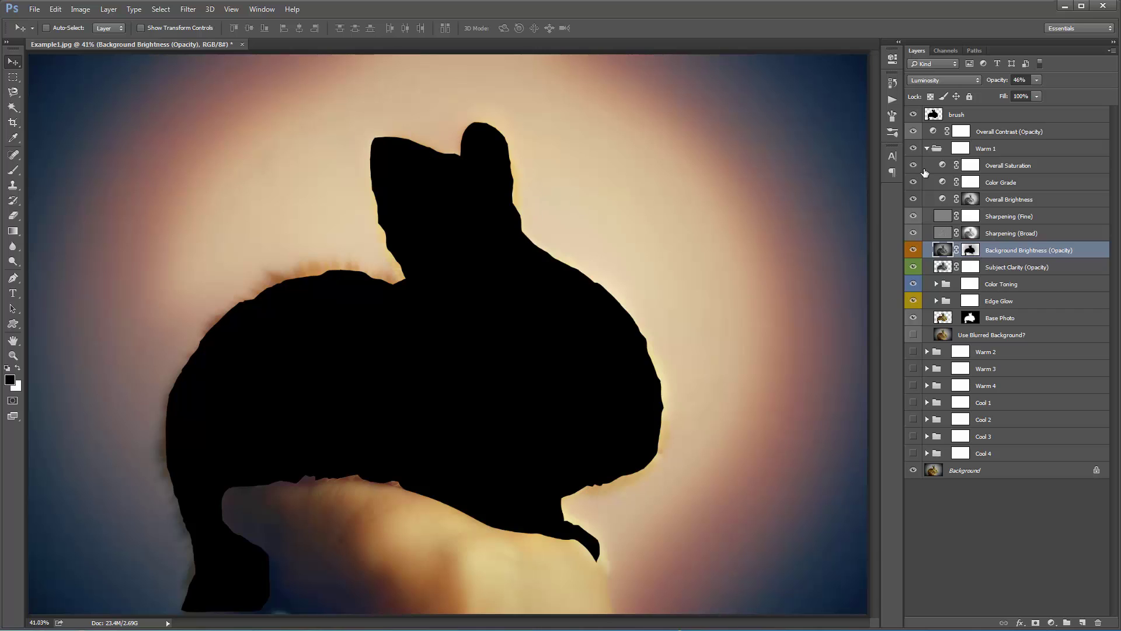
left_click(913, 116)
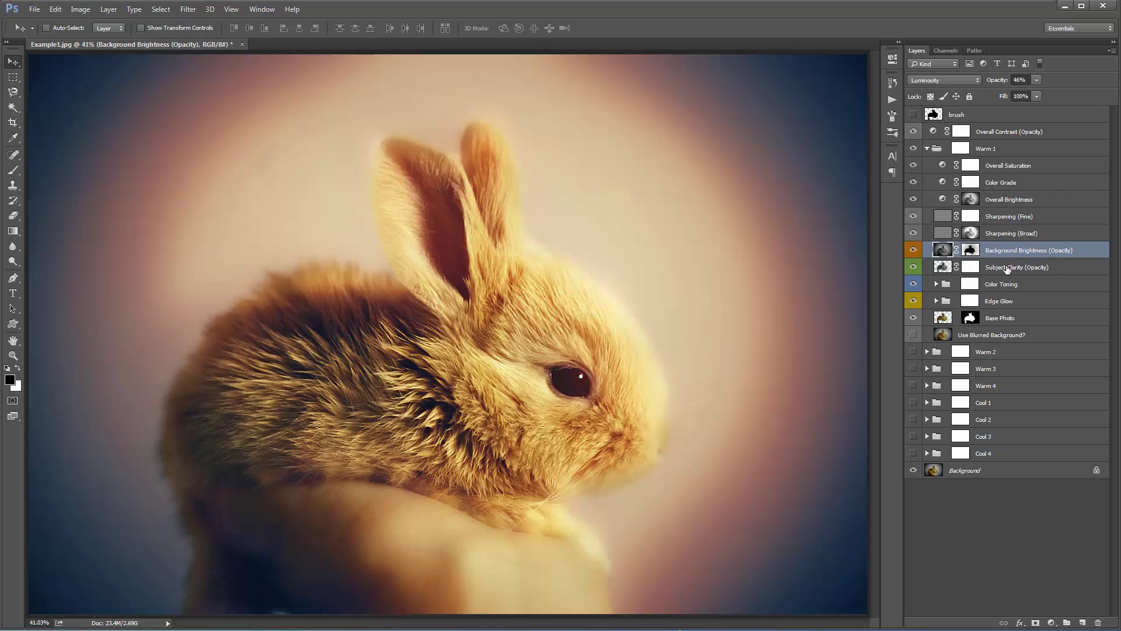
Step: Try the Subject Clarity layer at 100% and 0% opacity, and settle on 77%
left_click(1007, 268)
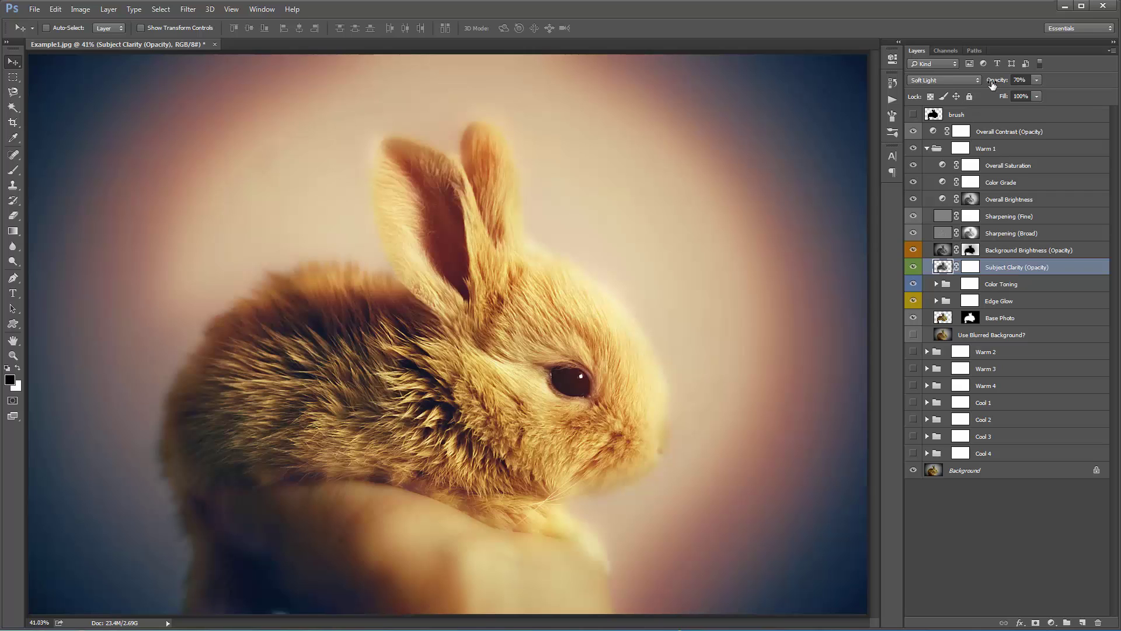
left_click(1020, 80)
type("100")
key("Return")
left_click_drag(997, 80, 977, 80)
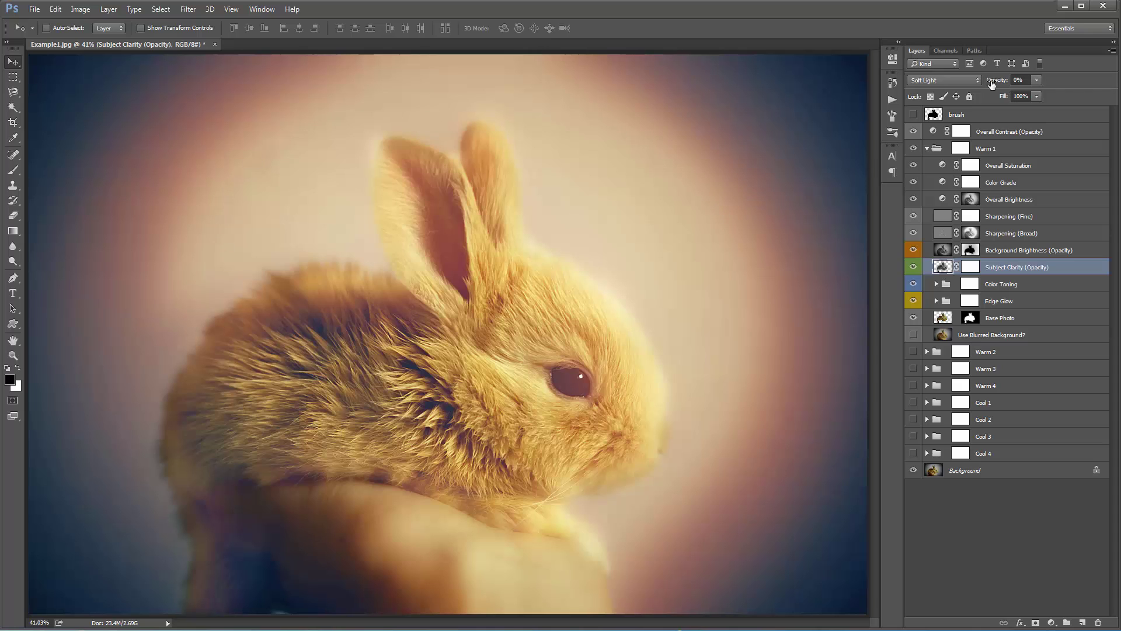
left_click_drag(991, 83, 1040, 85)
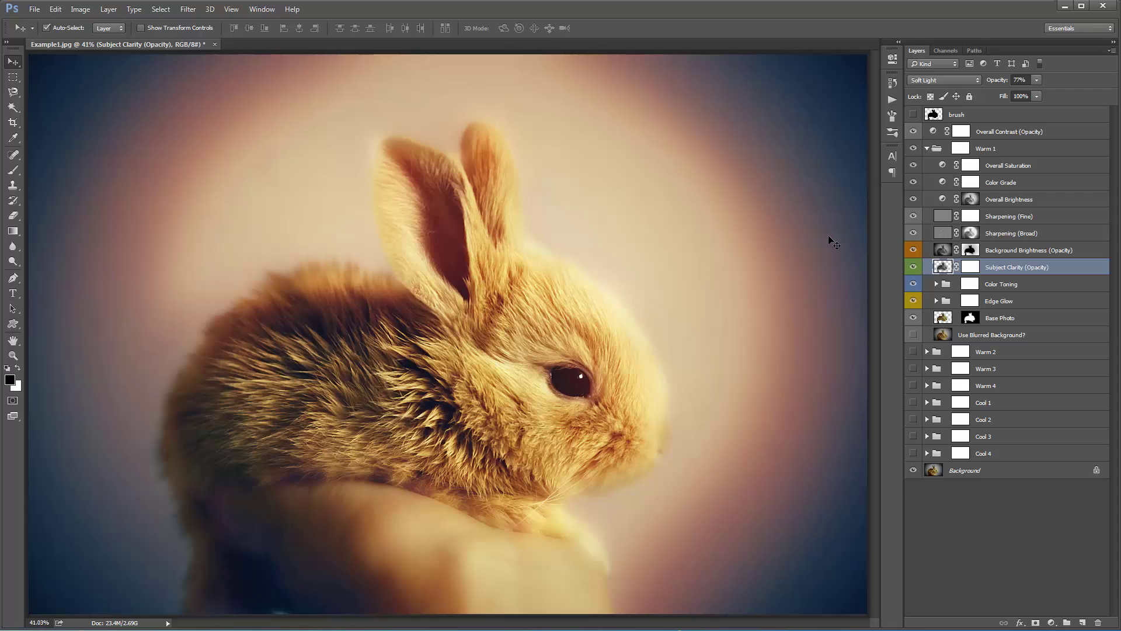
Step: Try strengthening the clarity with a duplicate of the Subject Clarity layer at 34% opacity, and delete the duplicate
key("ctrl+j")
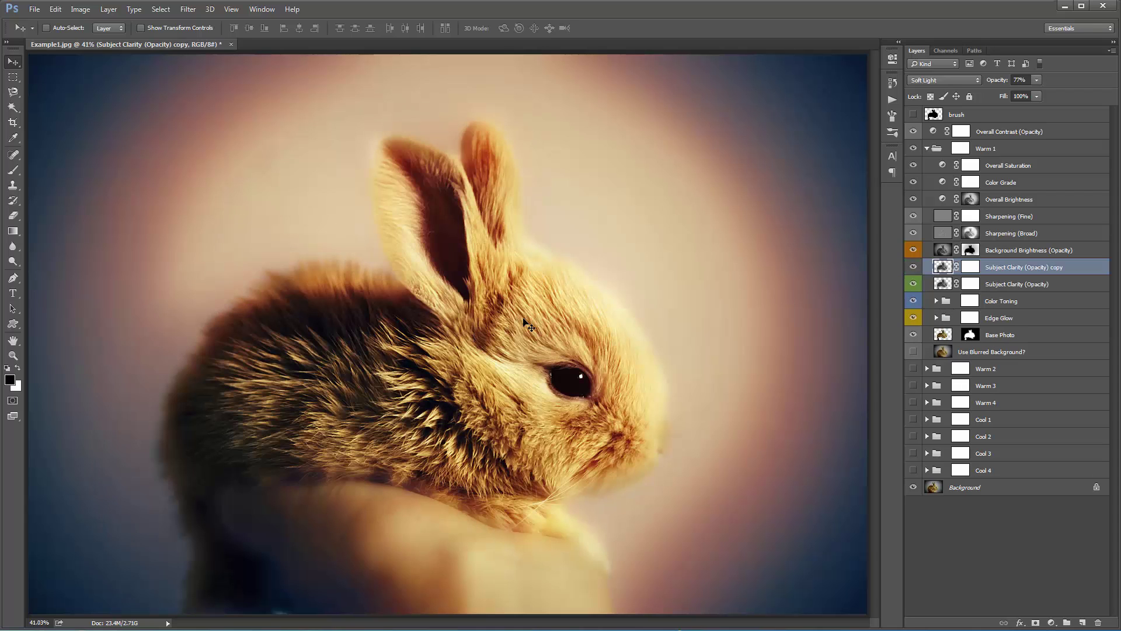
left_click_drag(998, 81, 809, 91)
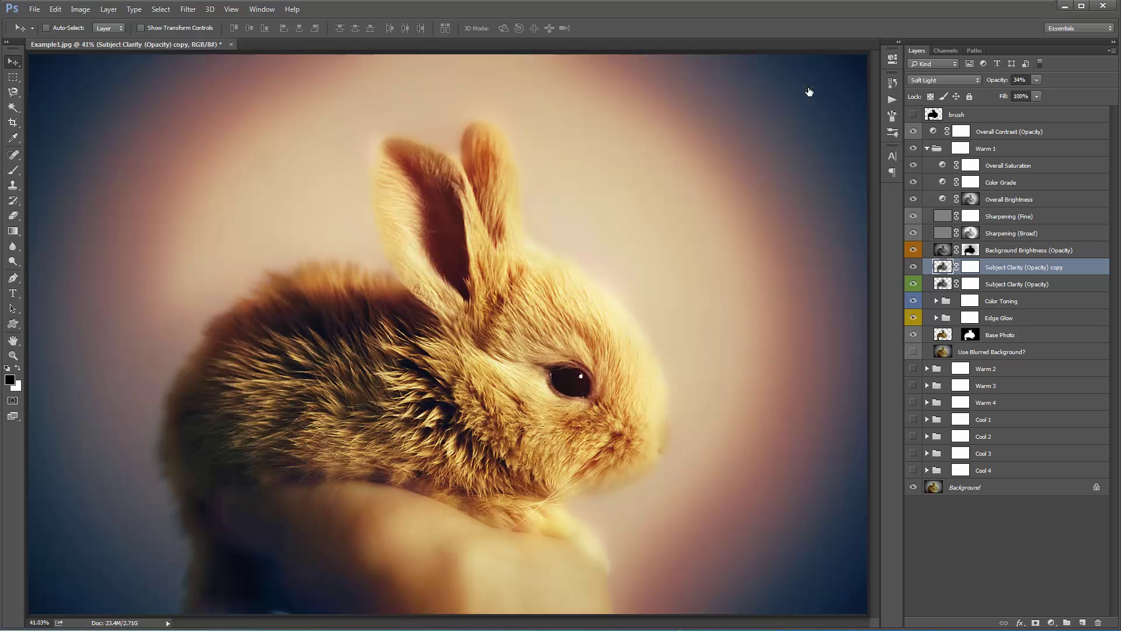
key("Delete")
Step: Compare the photo with and without the Color Toning group, leaving the group visible
left_click(1023, 233)
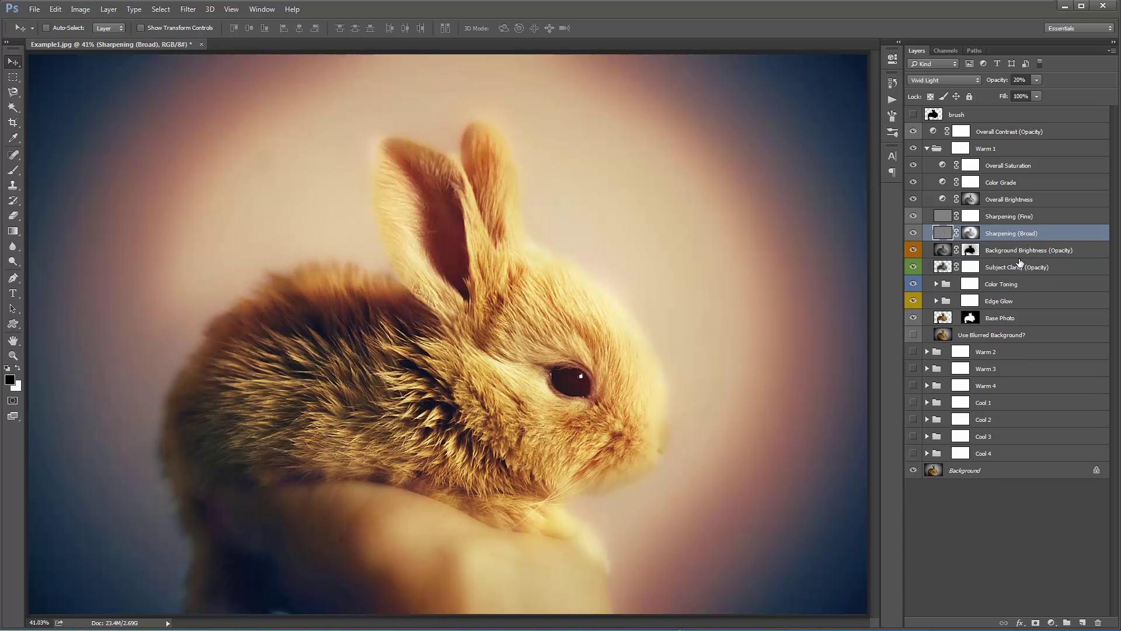
left_click(1019, 284)
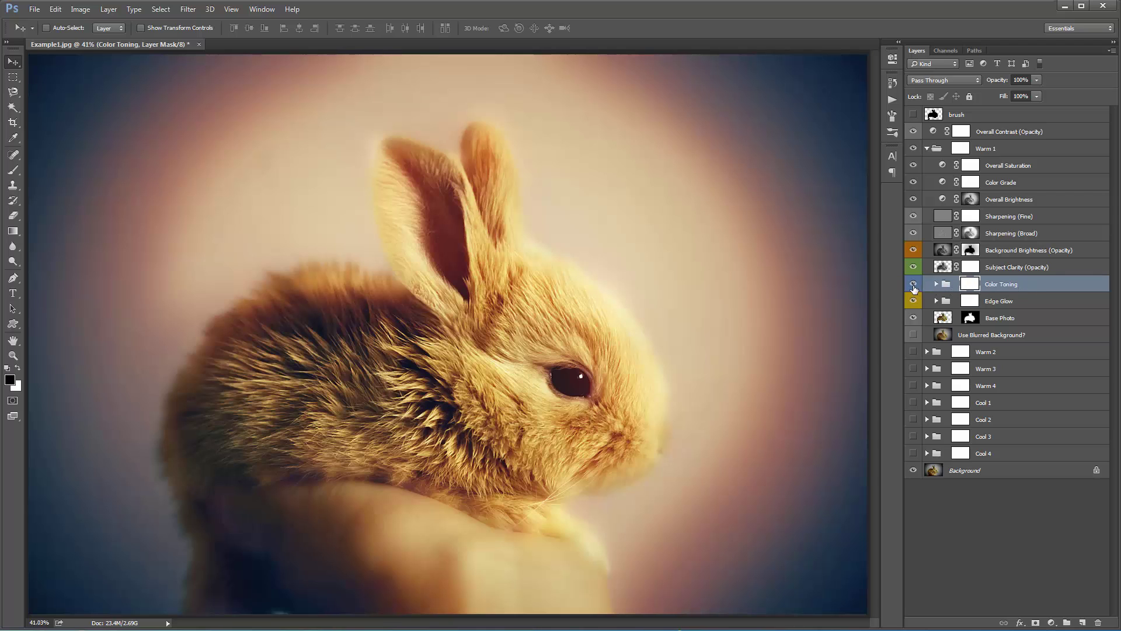
left_click(913, 285)
left_click(914, 284)
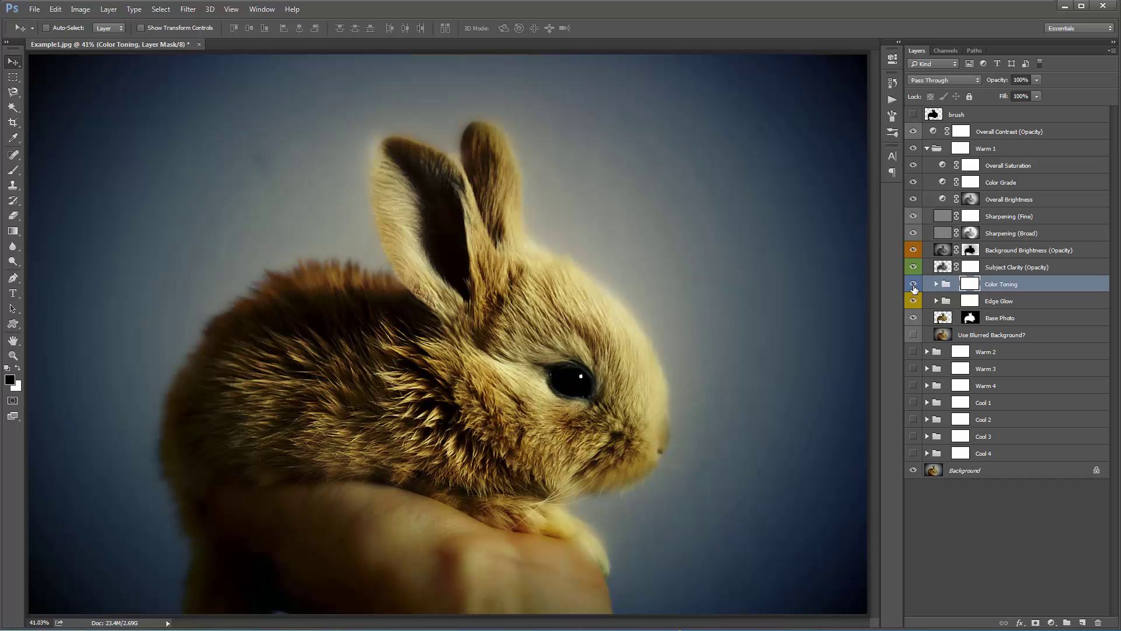
left_click(913, 285)
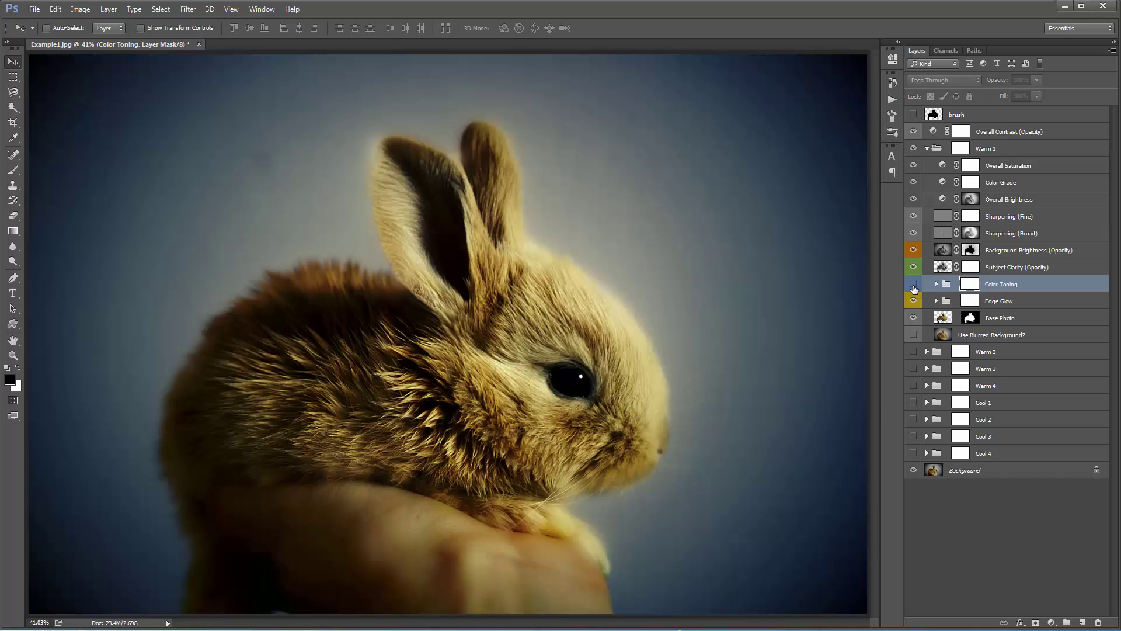
left_click(913, 284)
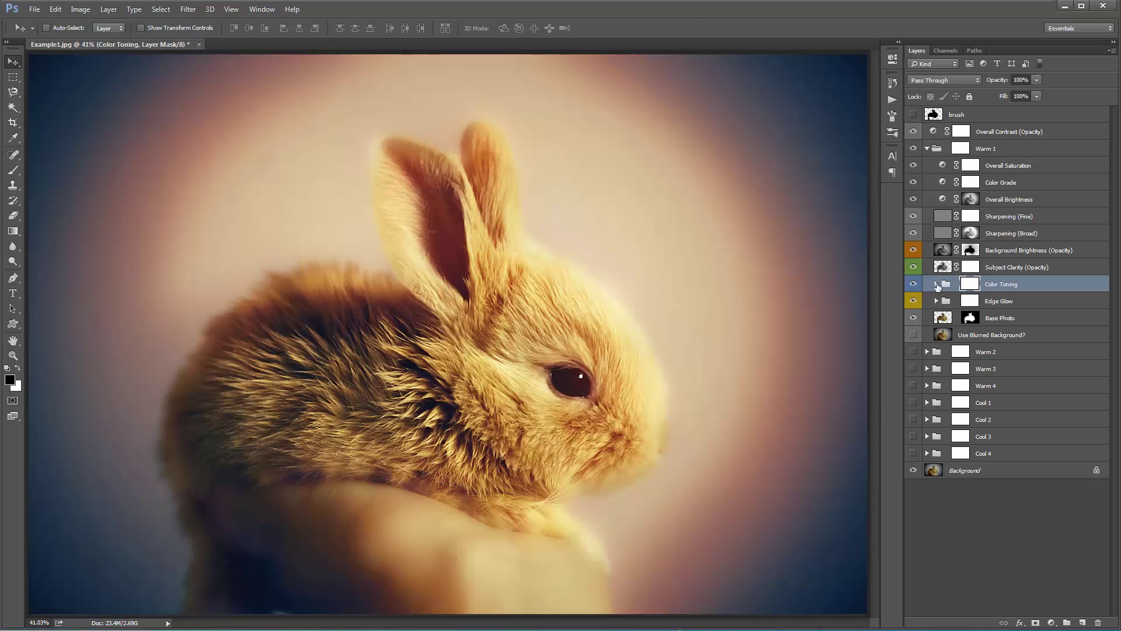
Step: Expand the Color Toning group and select its Shadow Color Fill layer
left_click(936, 285)
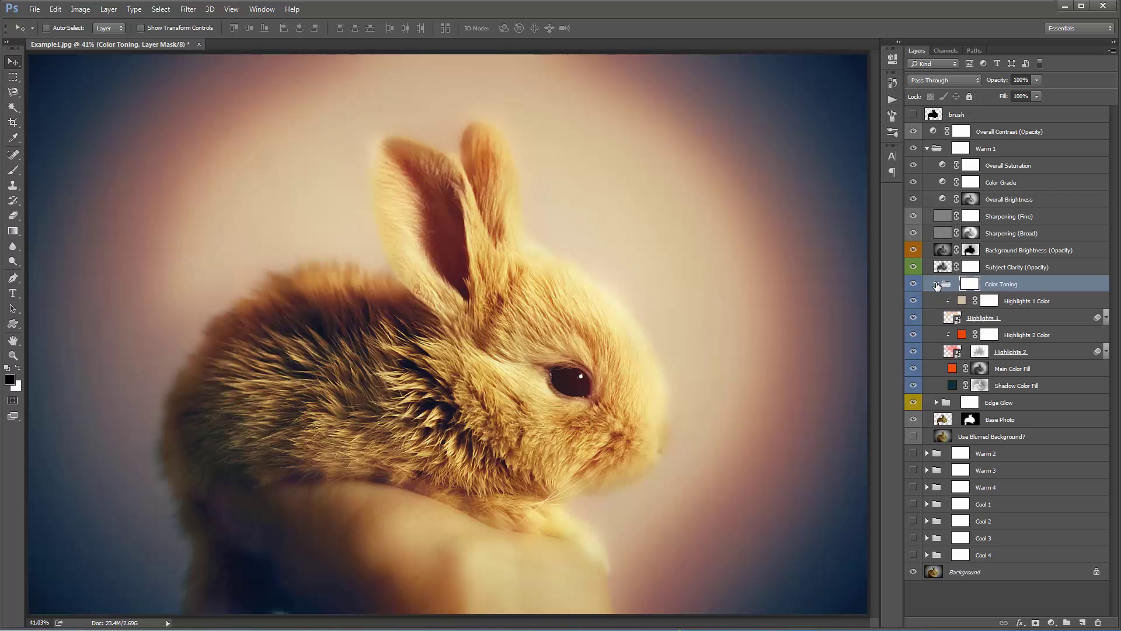
left_click(1035, 318)
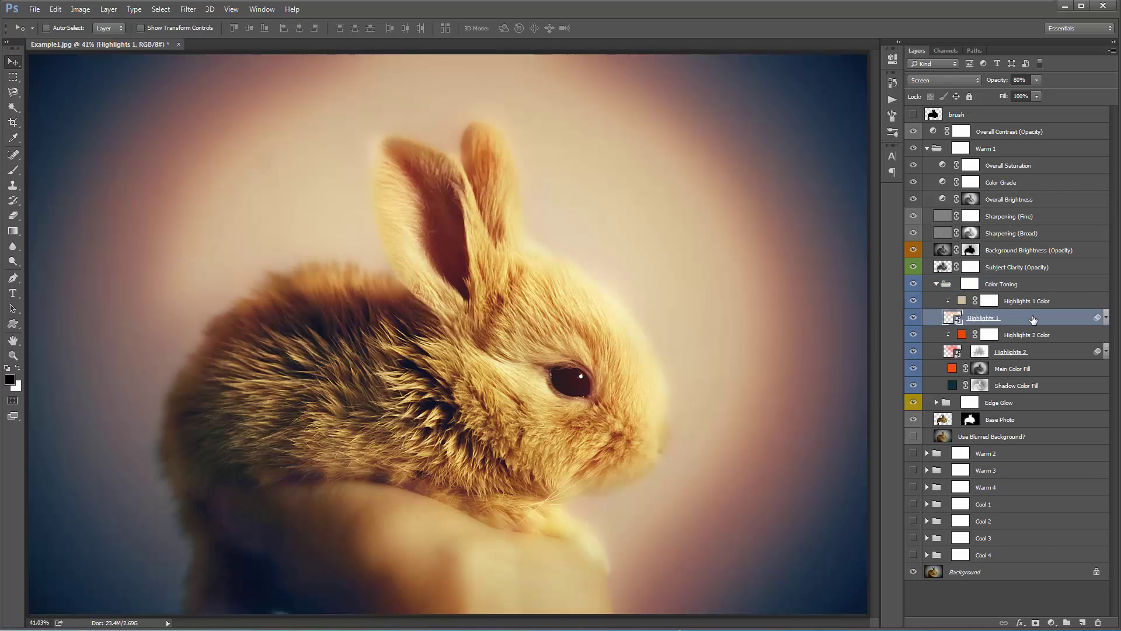
left_click(1042, 388)
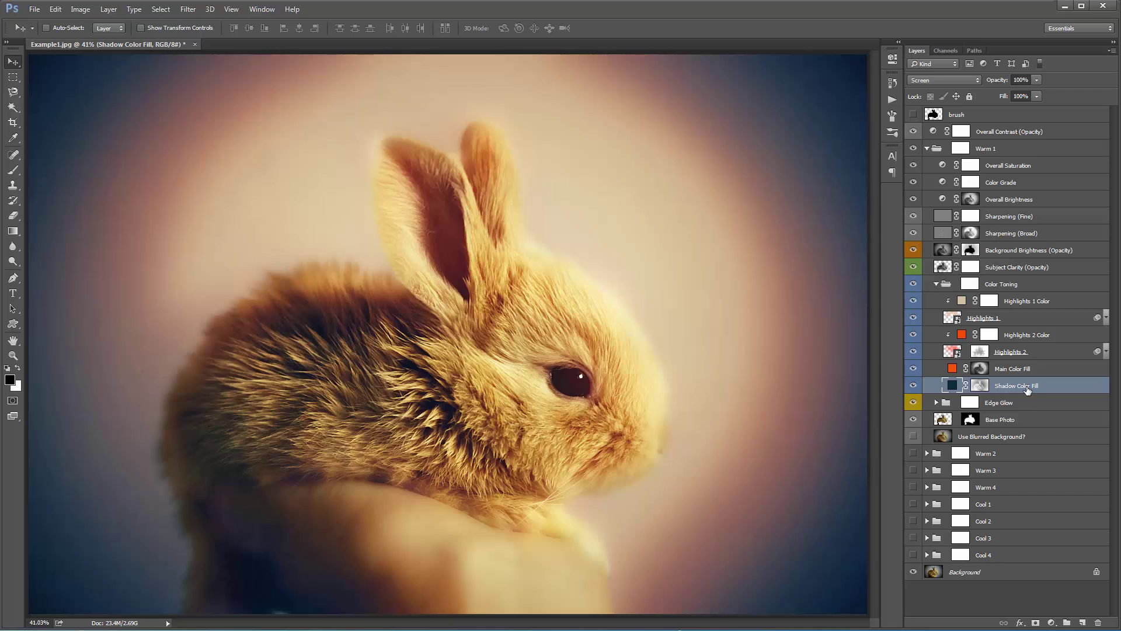
Step: Try the lighter blue 216382 as the Shadow Color Fill colour and discard the change
double_click(956, 387)
left_click(951, 150)
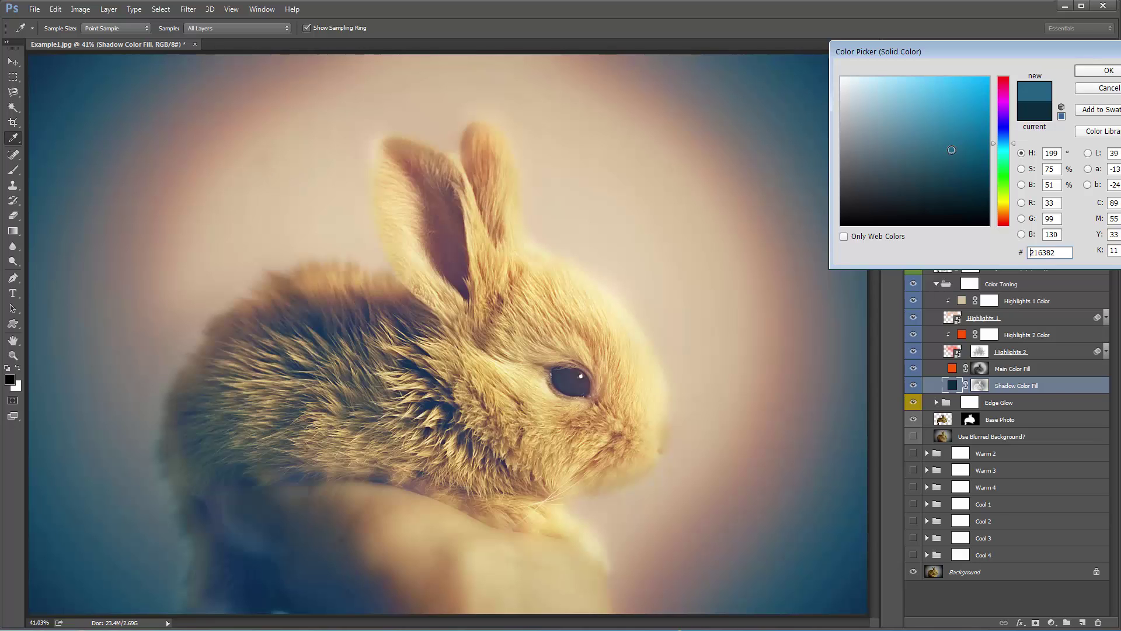
left_click(1103, 88)
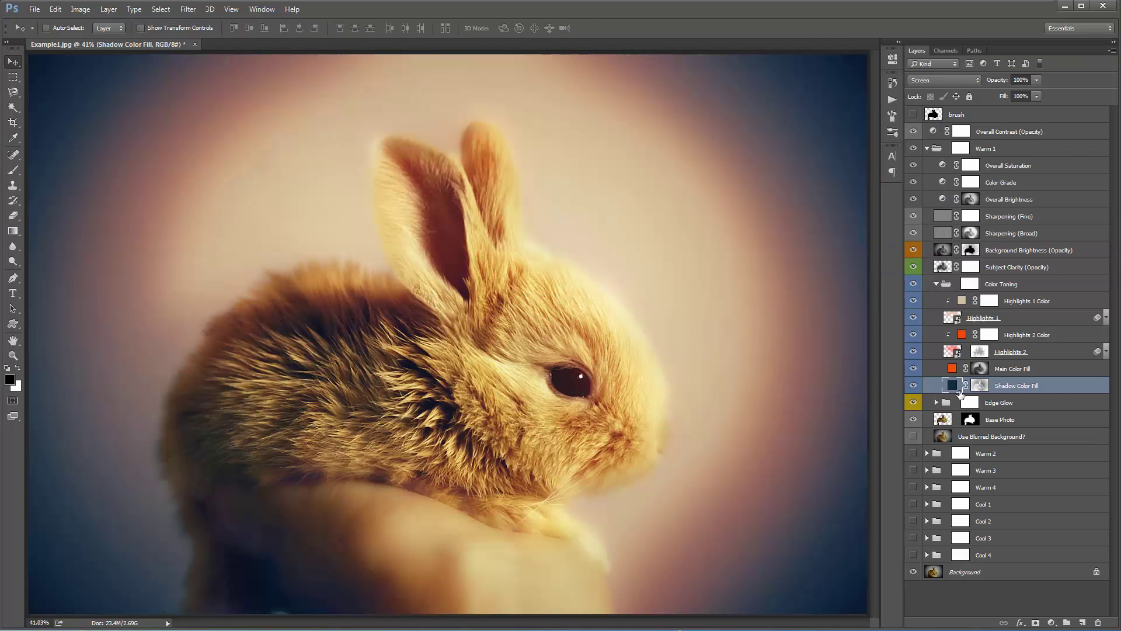
Step: Try black as the Shadow Color Fill colour, and set it to the dark blue 0f3243
double_click(955, 388)
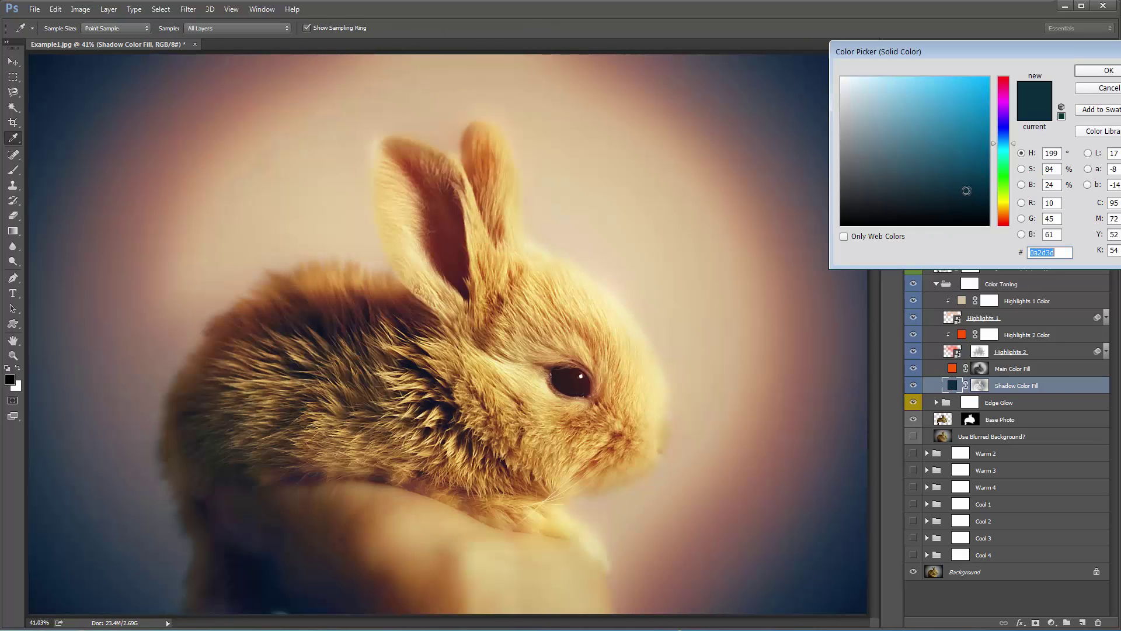
left_click_drag(966, 191, 960, 226)
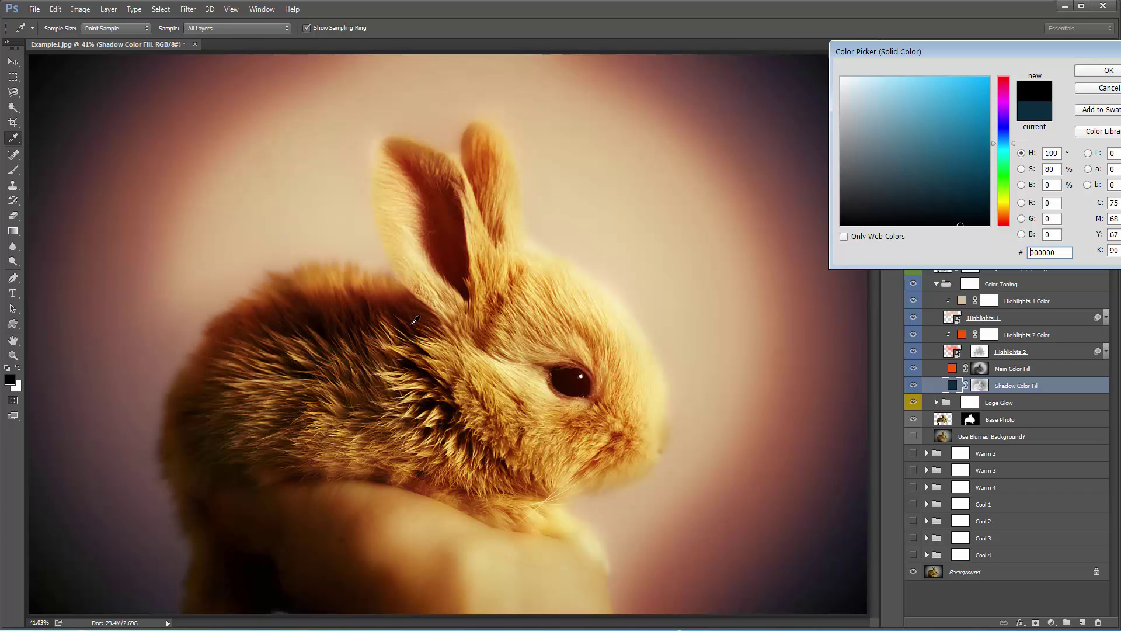
left_click_drag(958, 206, 956, 186)
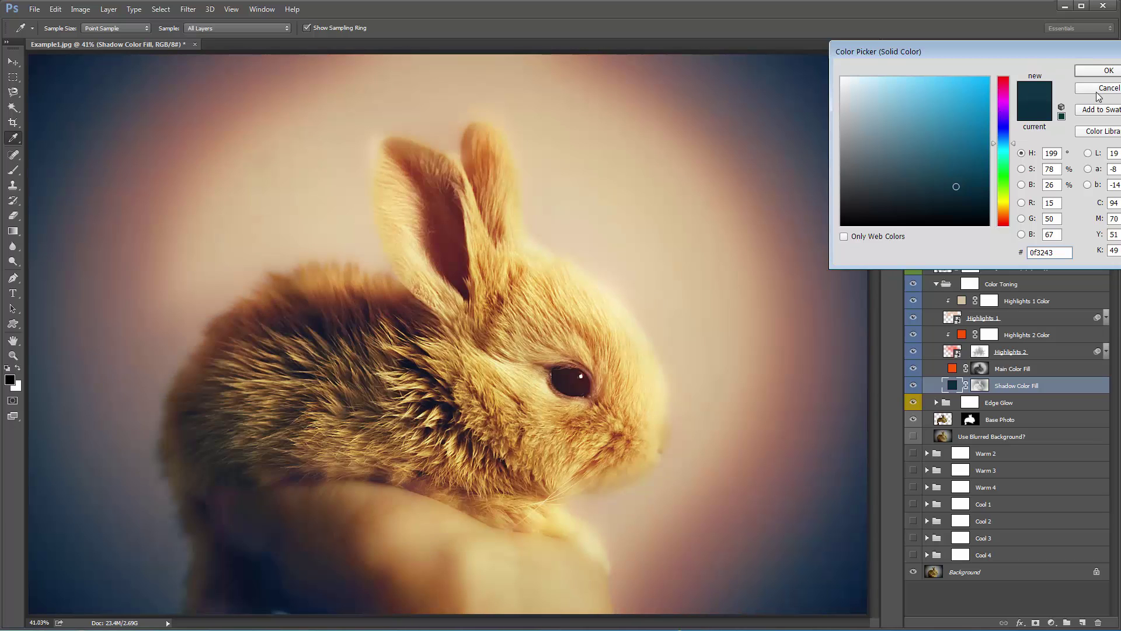
left_click(1107, 71)
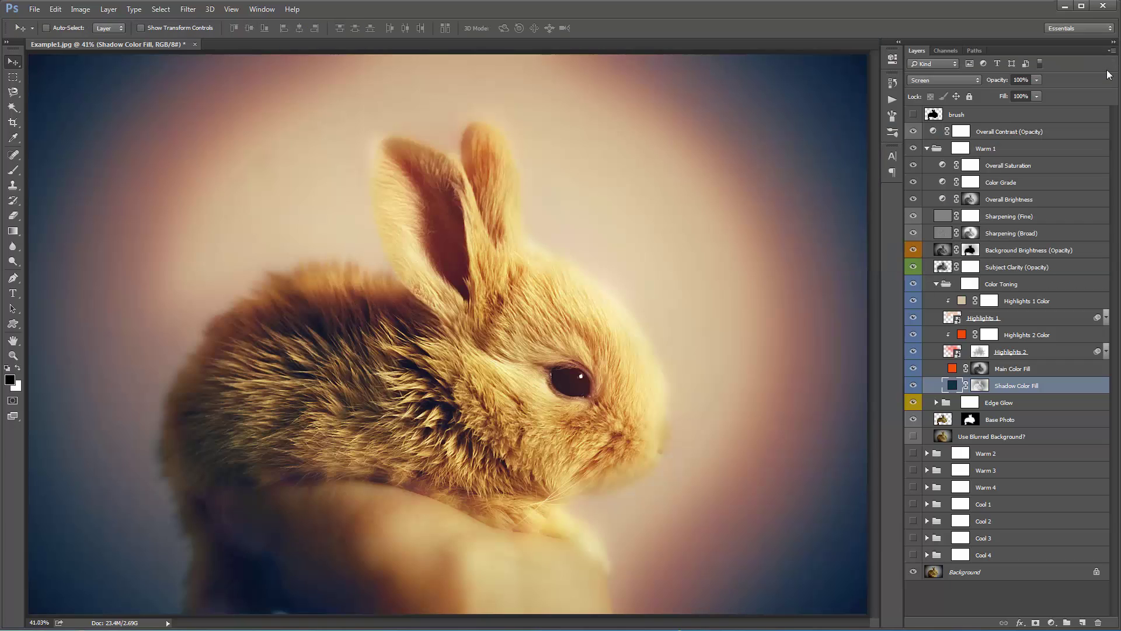
Step: Try the bright green 09ff9a as the Main Color Fill colour and discard the change
left_click(1012, 372)
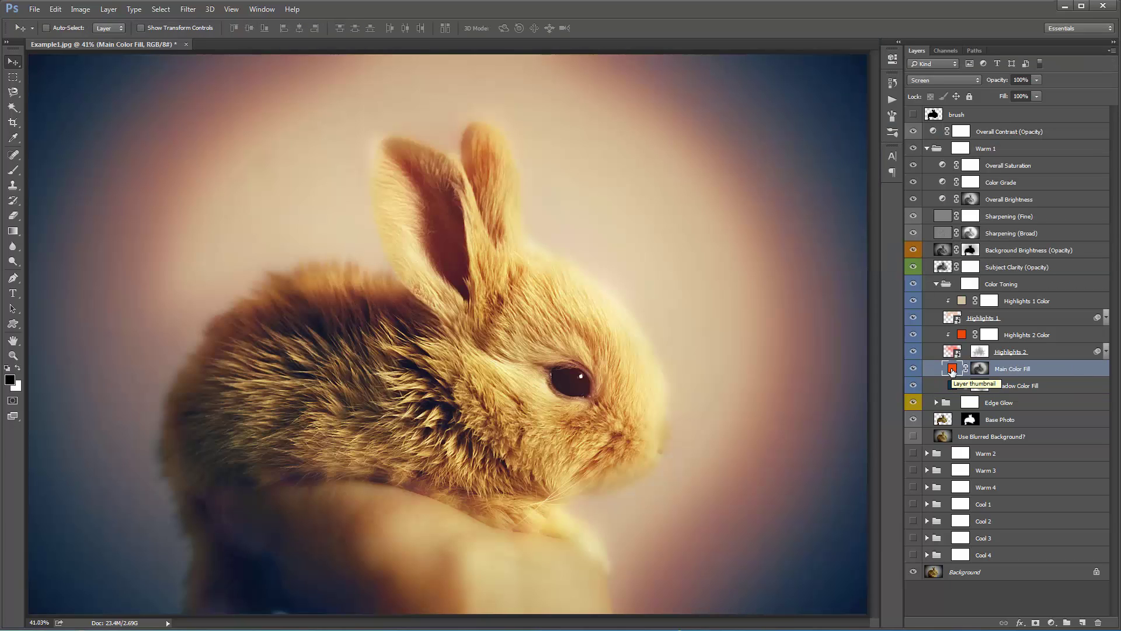
double_click(952, 369)
left_click_drag(1007, 96, 1001, 162)
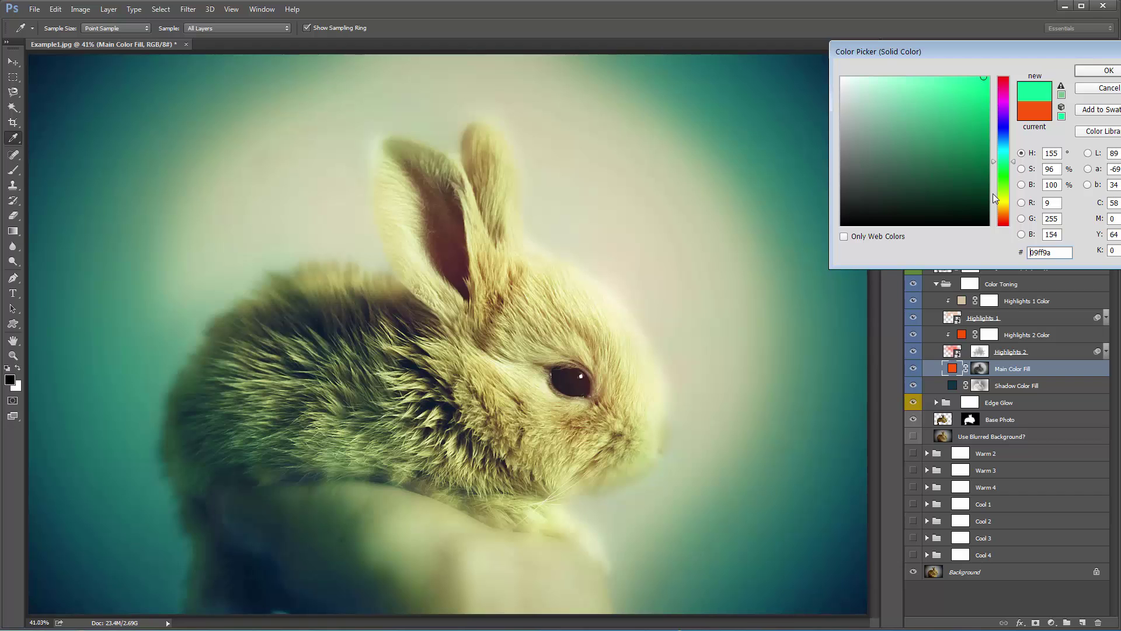
left_click_drag(1000, 187, 1001, 162)
left_click(1108, 89)
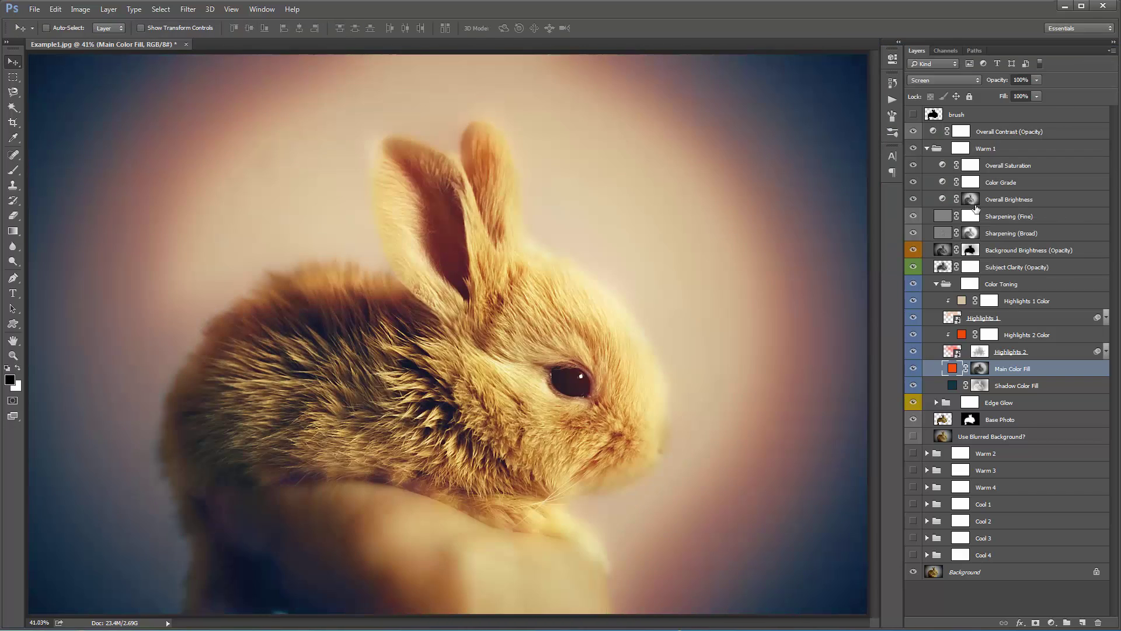
Step: Examine the Highlights 1 and Highlights 2 layers, opening the Highlights 2 smart object's contents and closing them again
left_click(1023, 352)
left_click(1005, 321)
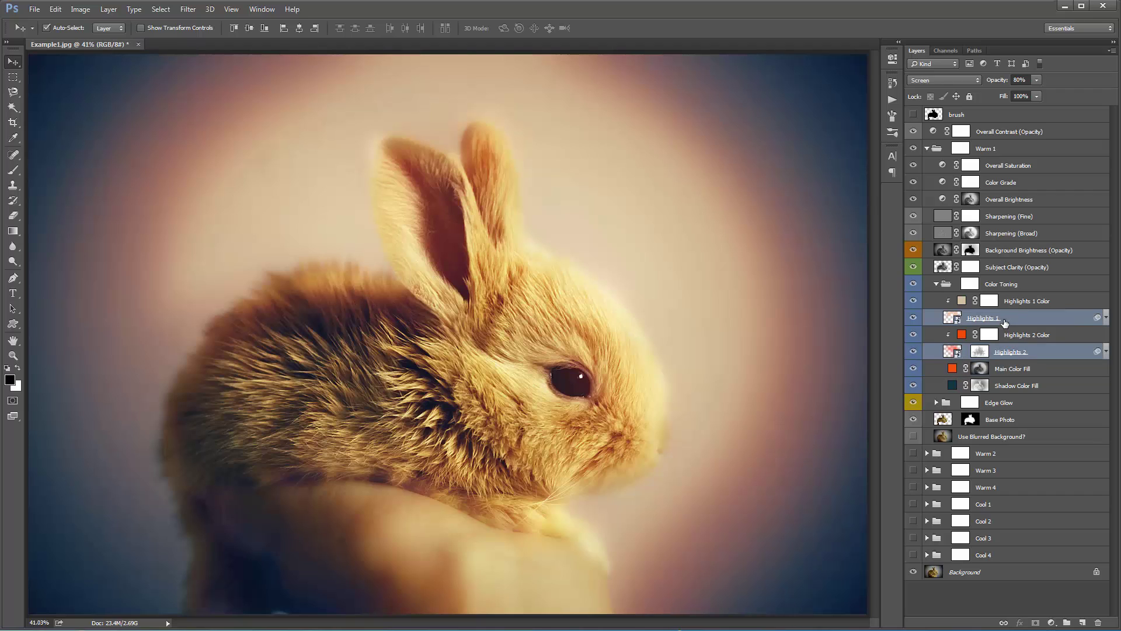
left_click(1003, 349)
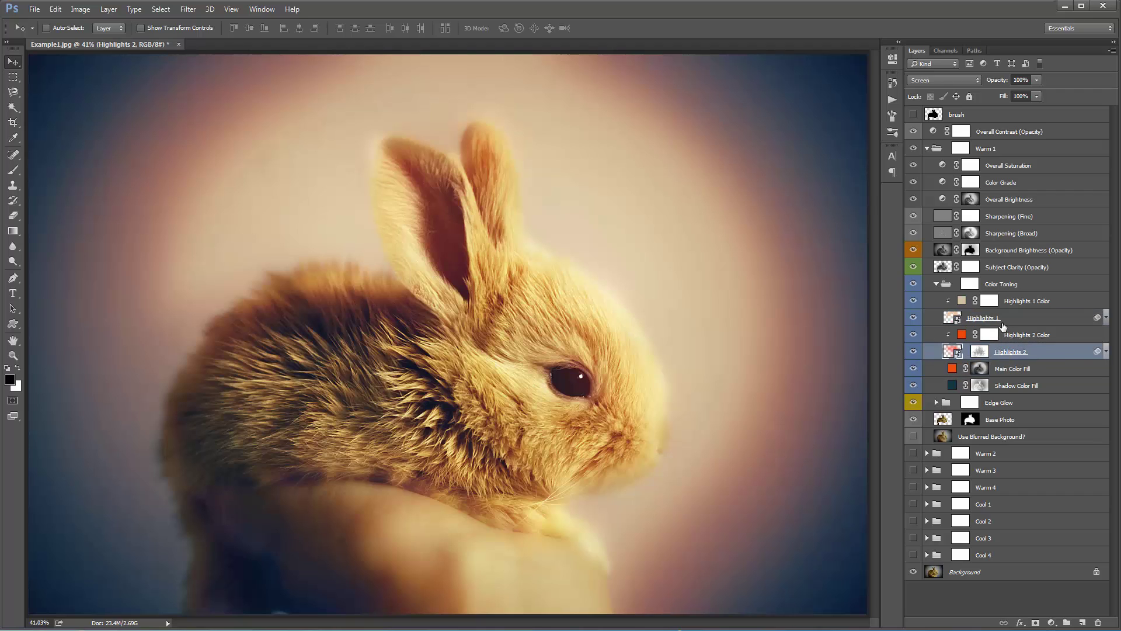
left_click(987, 316)
left_click(1003, 351)
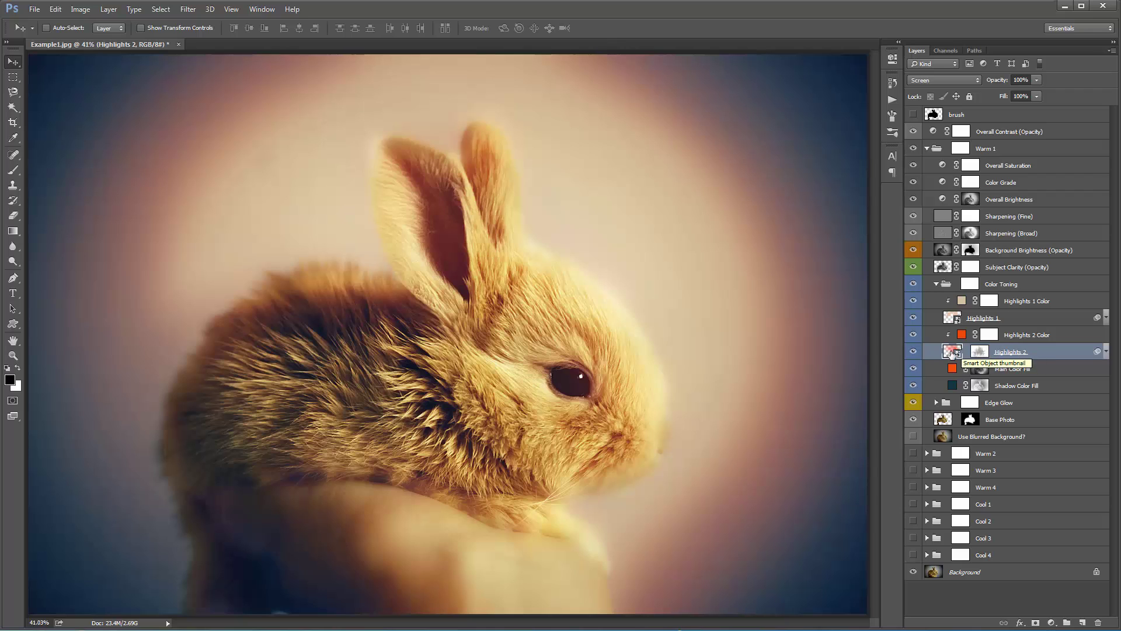
left_click(1010, 319, "ctrl")
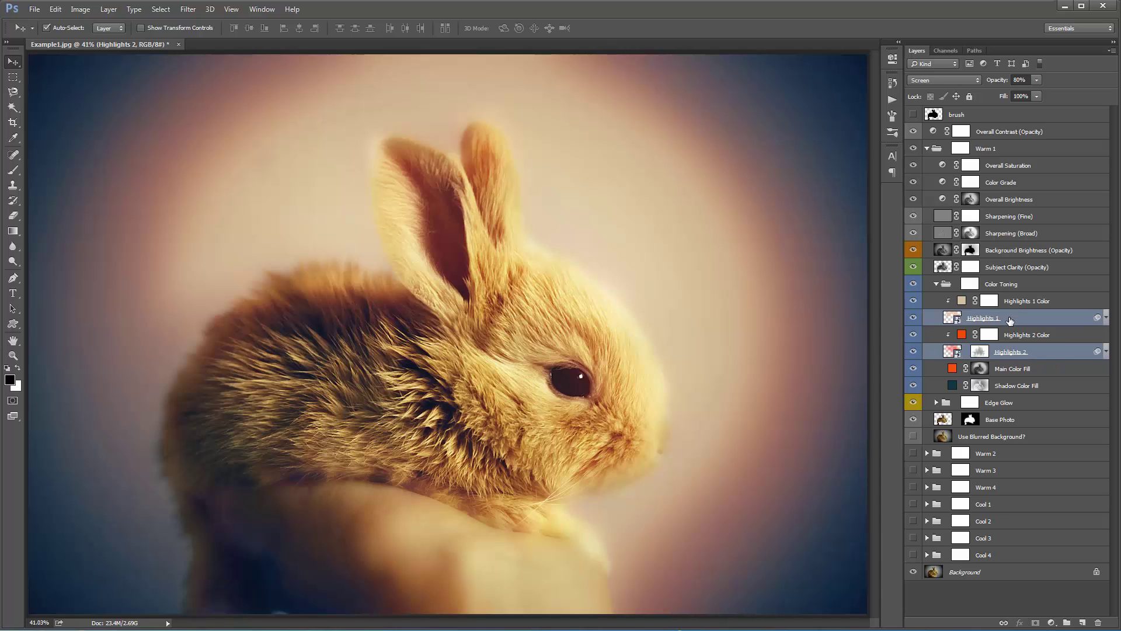
left_click(1013, 351)
double_click(953, 351)
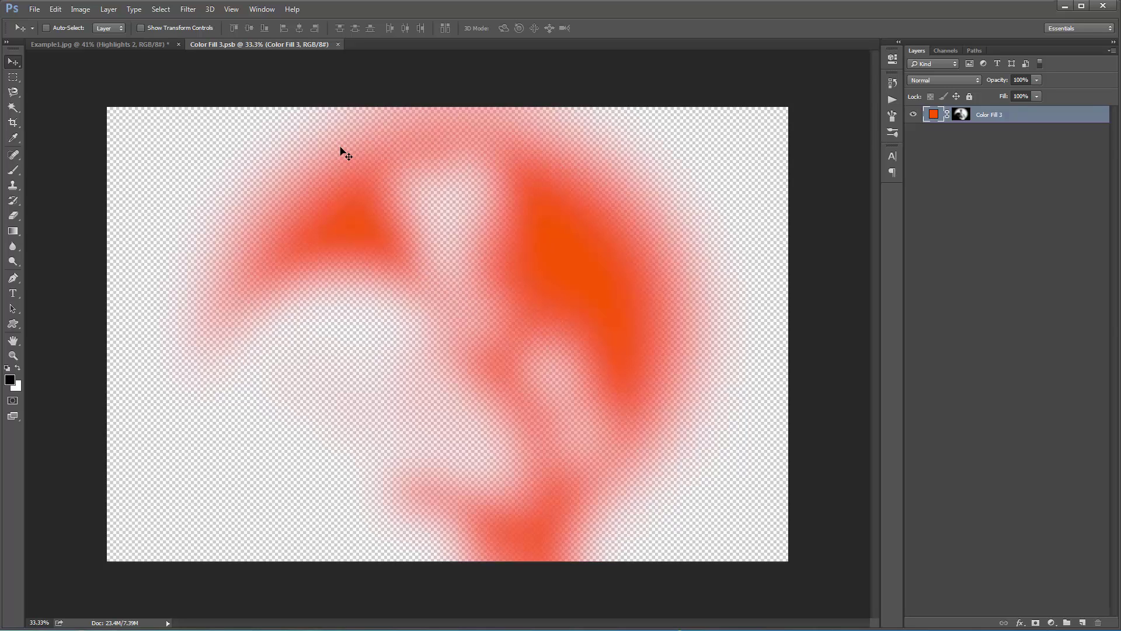
key("ctrl+w")
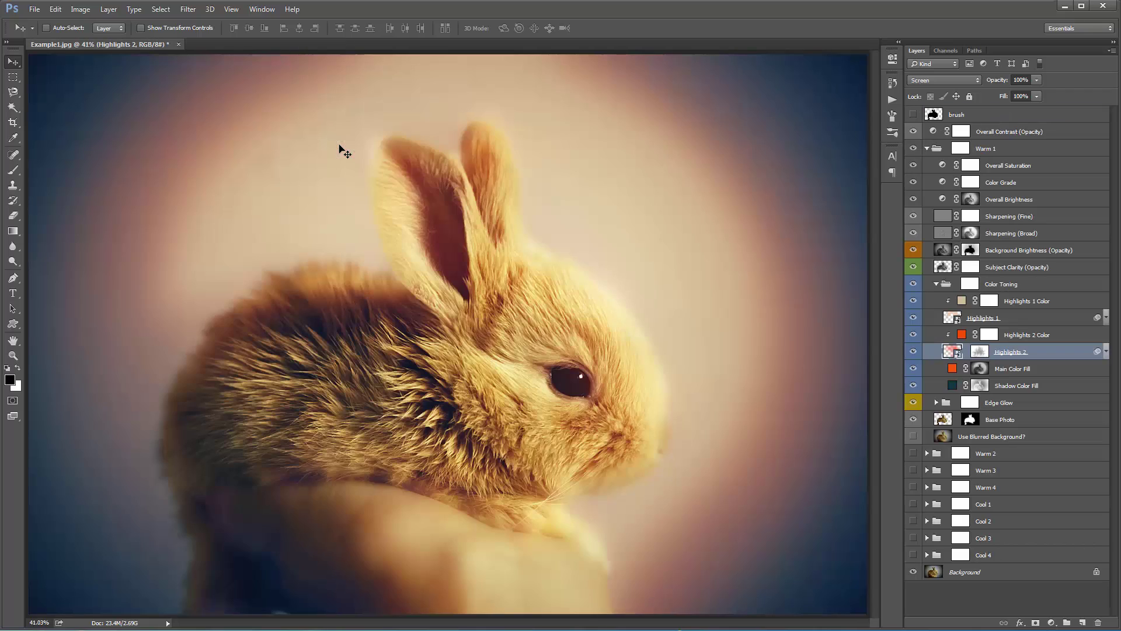
Step: Try blue and cyan for the Highlights 2 Color fill, and apply the pink f457be
left_click(1046, 336)
left_click(1033, 304, "ctrl")
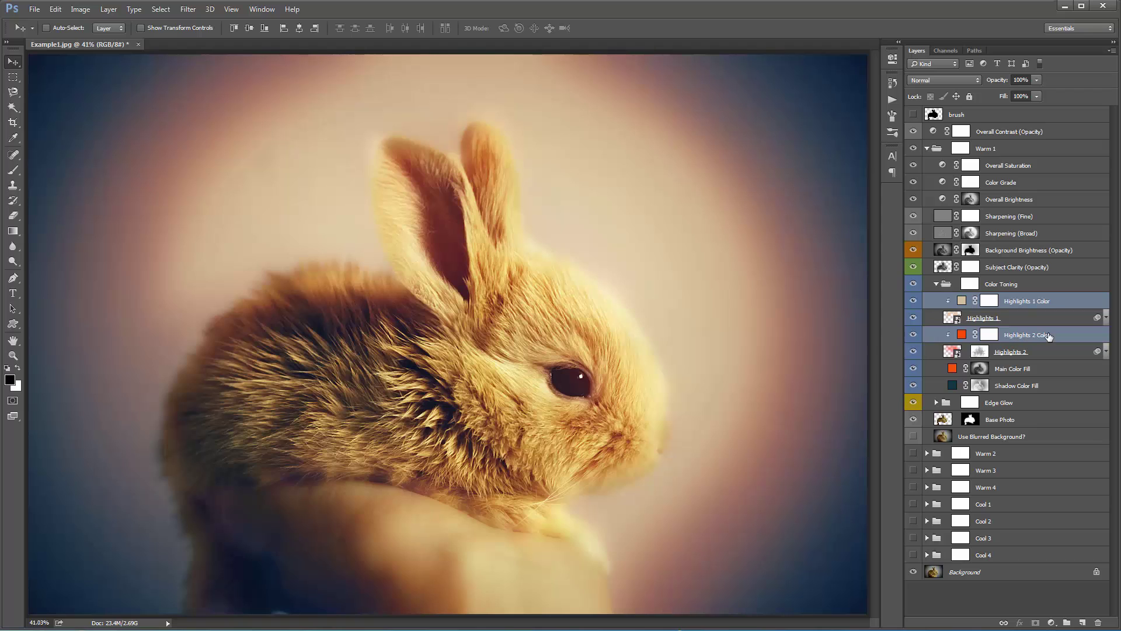
left_click(1024, 339)
left_click(961, 336)
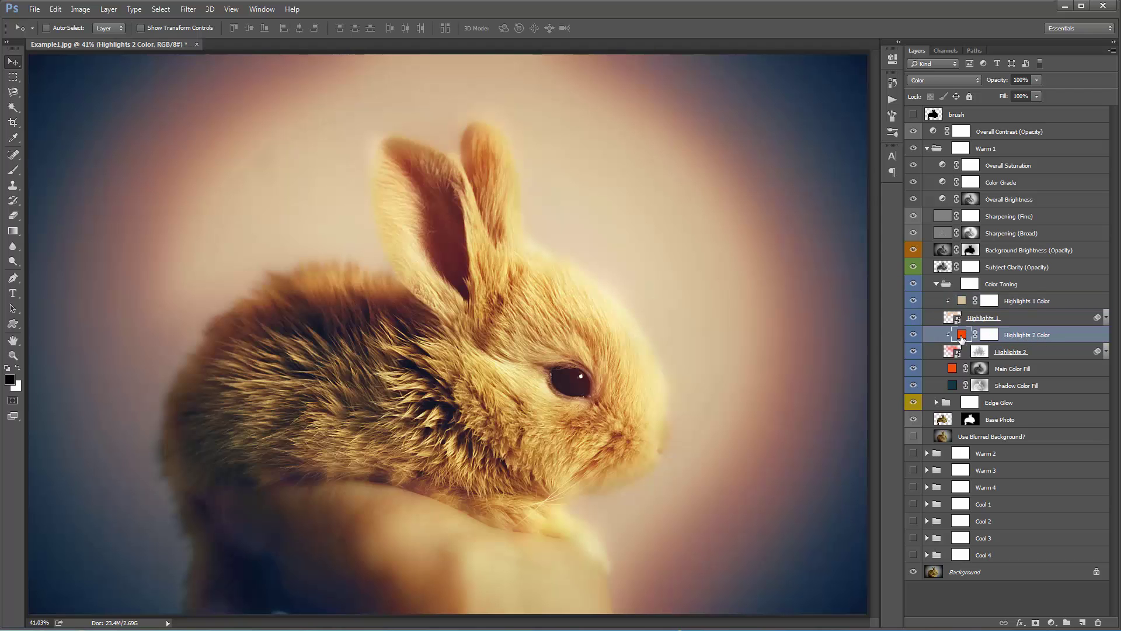
double_click(961, 335)
left_click(1004, 142)
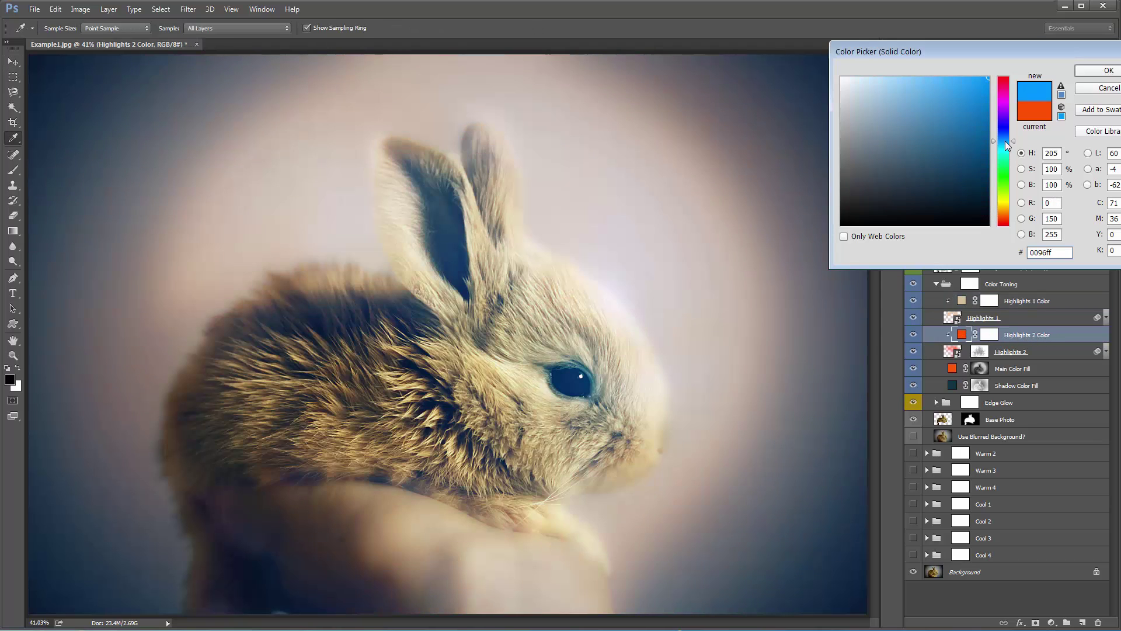
left_click_drag(1005, 142, 996, 153)
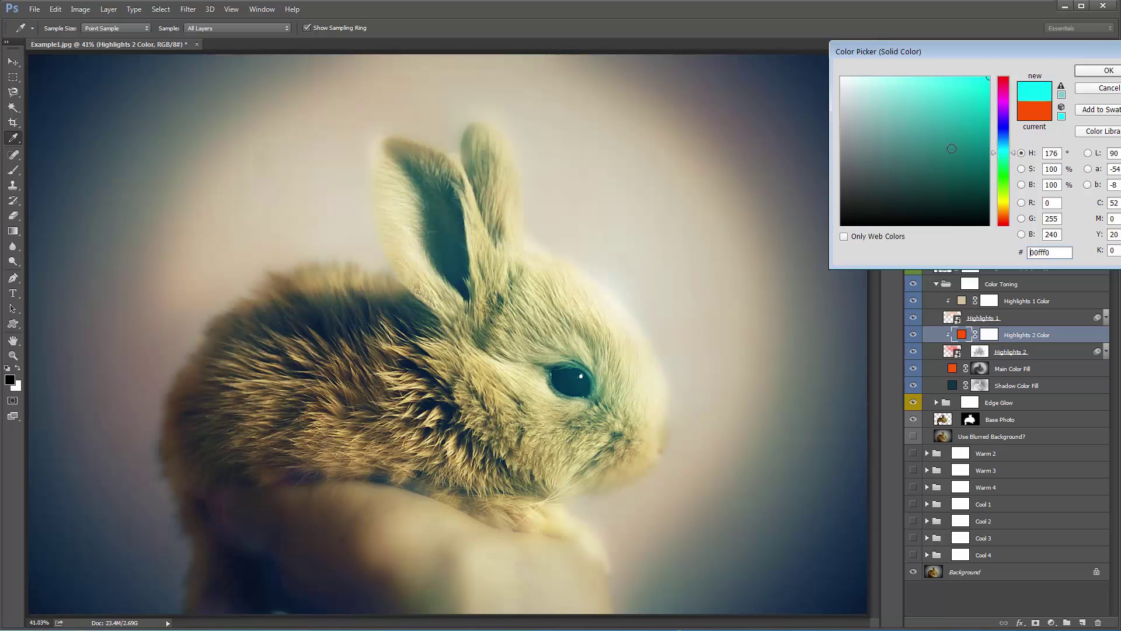
left_click(936, 84)
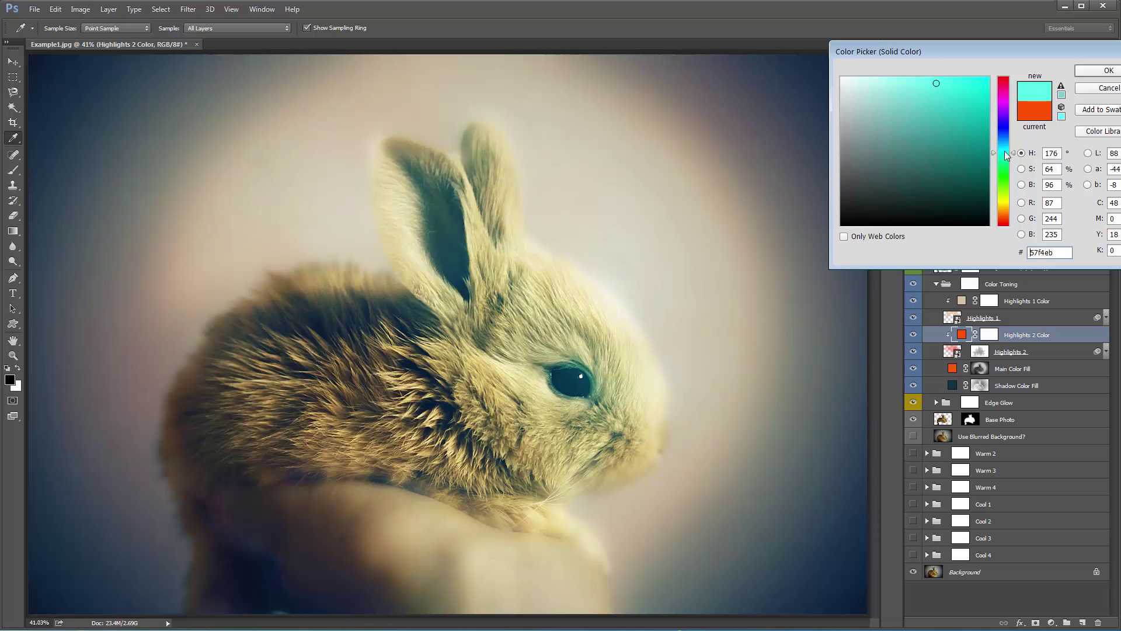
left_click_drag(1005, 155, 1009, 97)
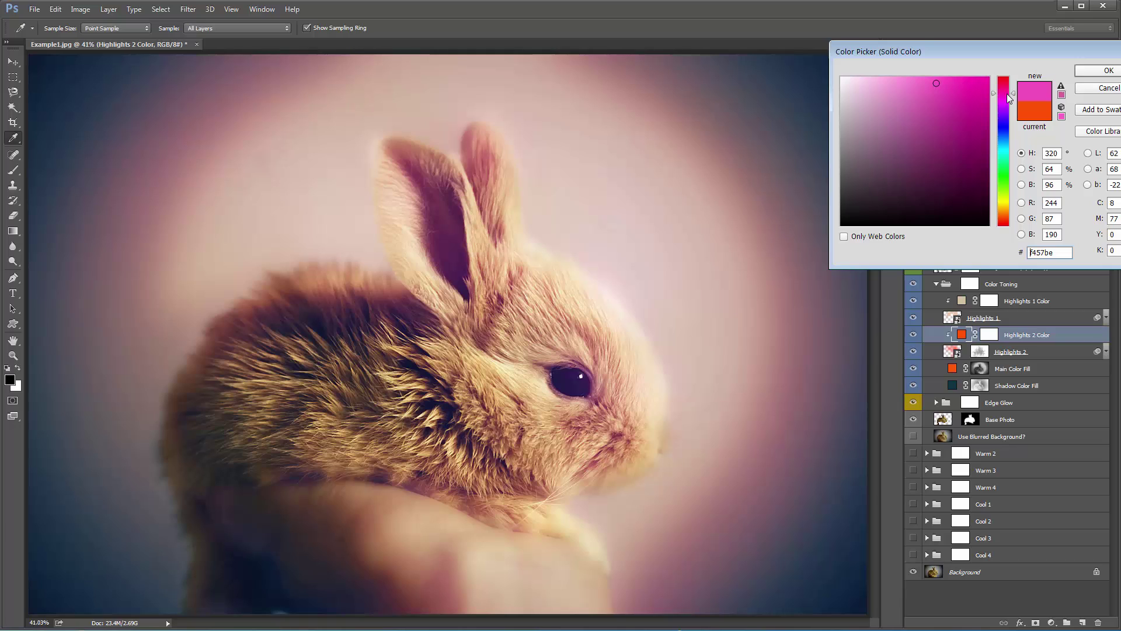
left_click(1101, 71)
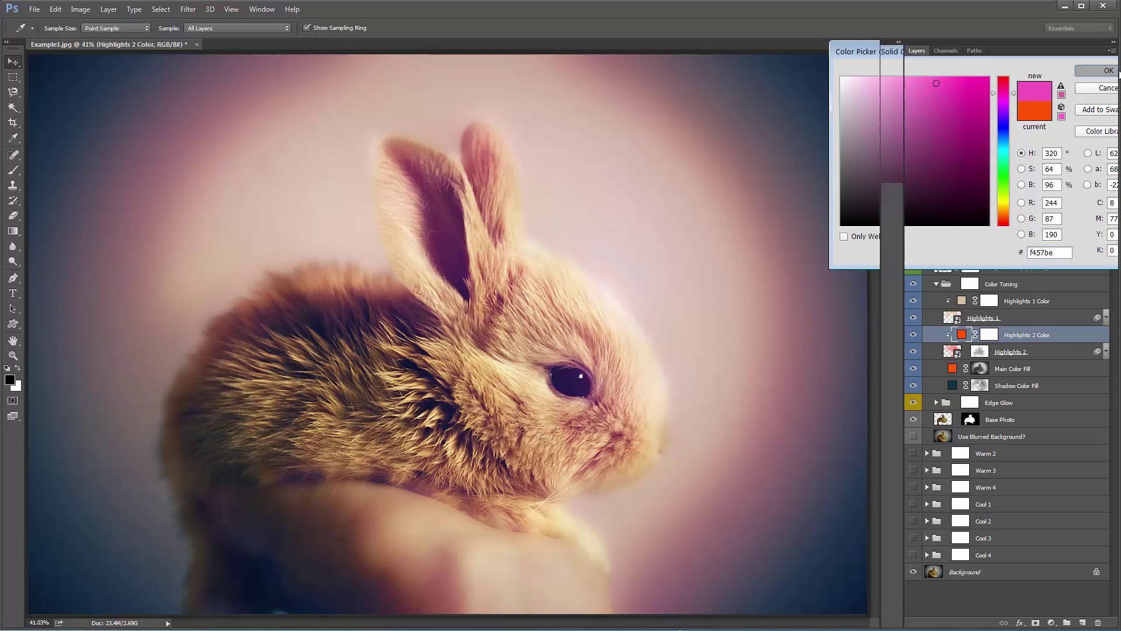
Step: Try the blue 0060ff and the red ff0000 as the Highlights 1 Color fill
left_click(987, 320)
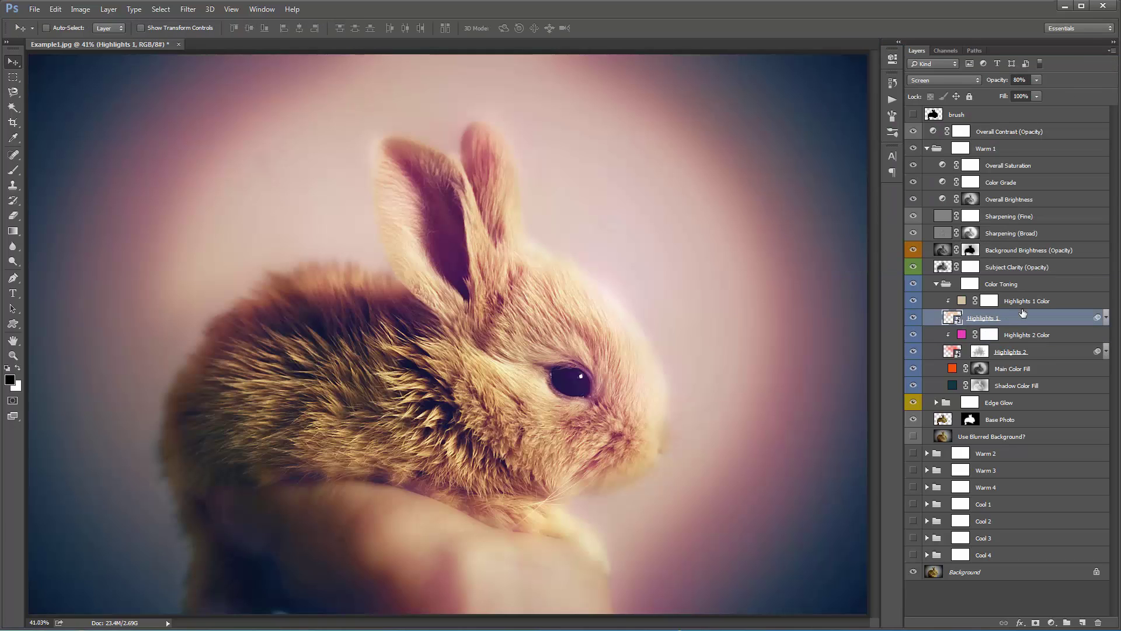
left_click(1023, 347, "ctrl")
left_click(1014, 302)
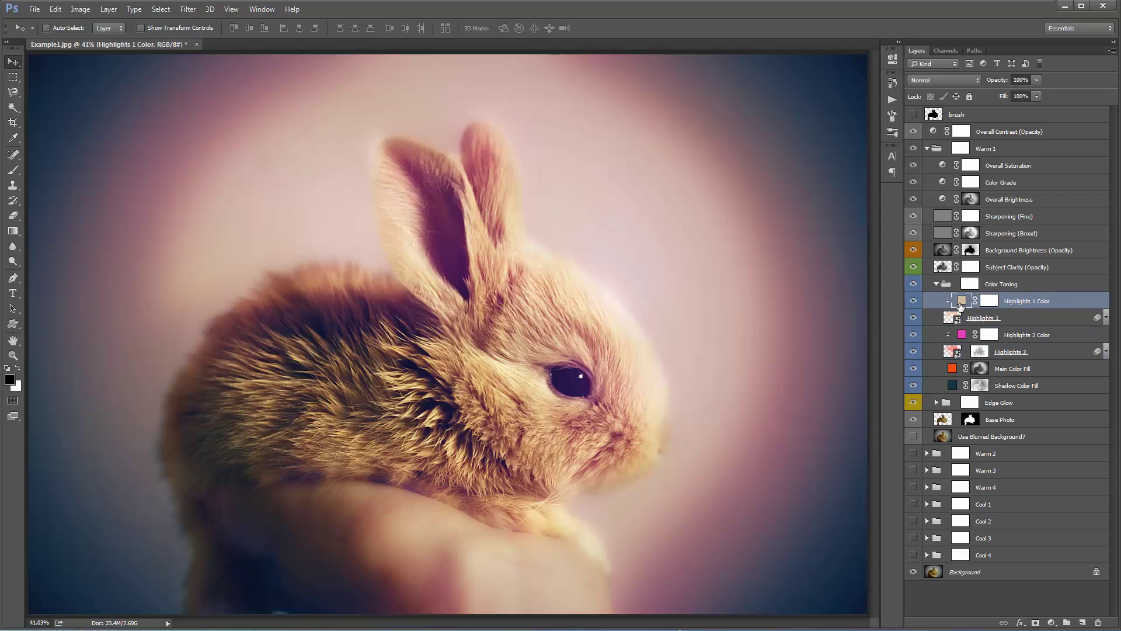
double_click(962, 300)
left_click(1004, 101)
left_click_drag(1005, 104, 1004, 74)
left_click(1004, 135)
left_click(988, 77)
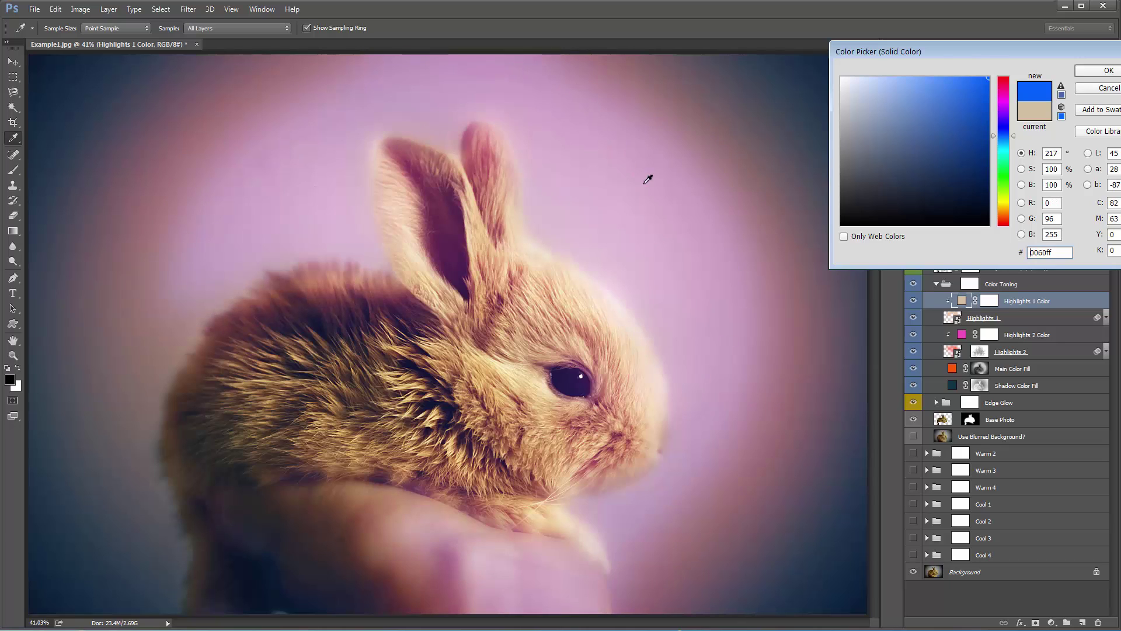
left_click(1005, 145)
left_click_drag(1004, 146, 998, 225)
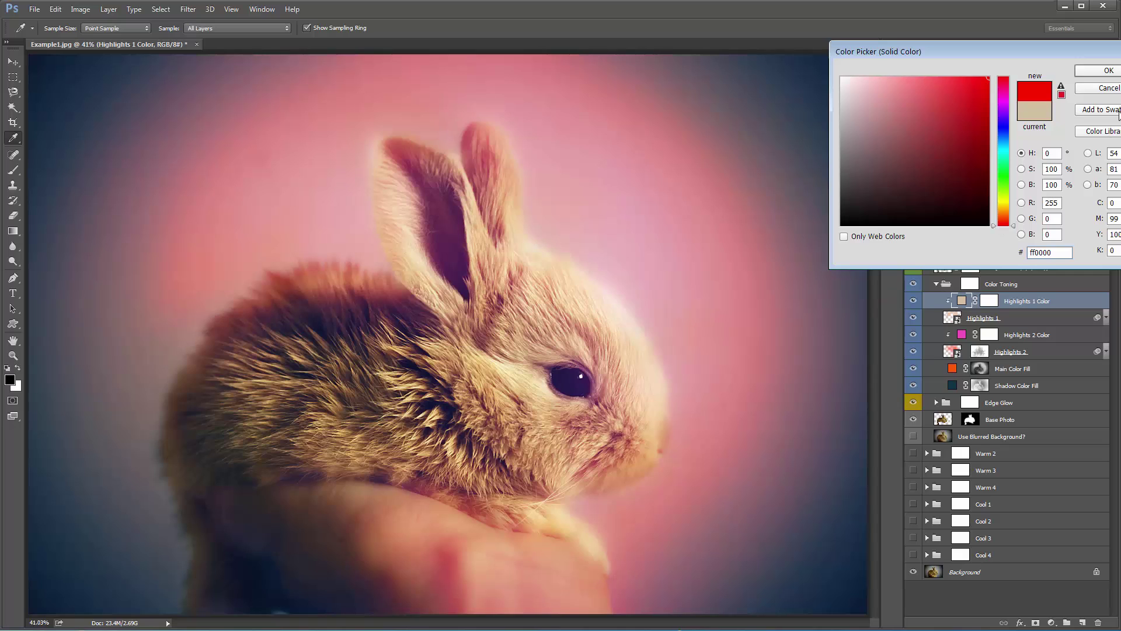
key("Return")
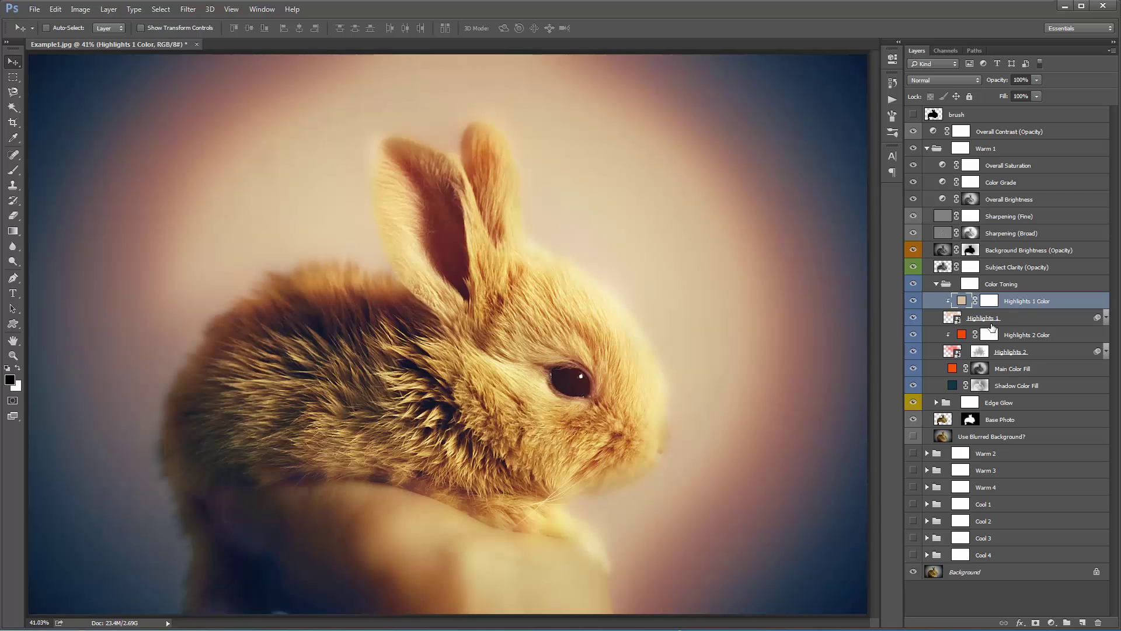
Step: Collapse the Color Toning group and compare the photo with and without the Edge Glow group, leaving it visible
left_click(936, 284)
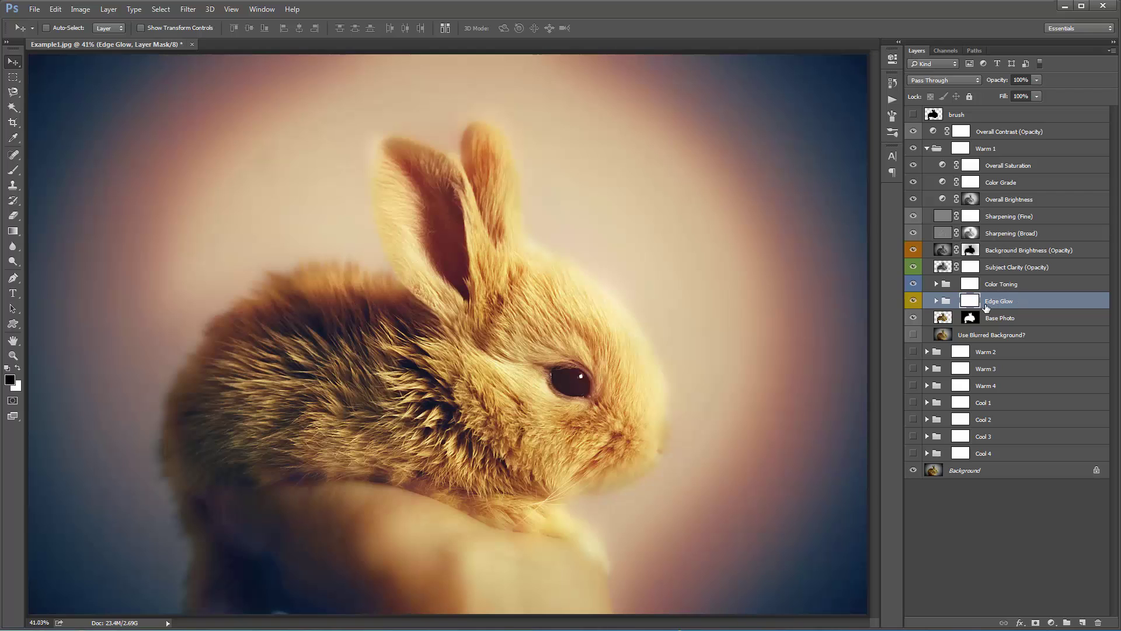
left_click(914, 300)
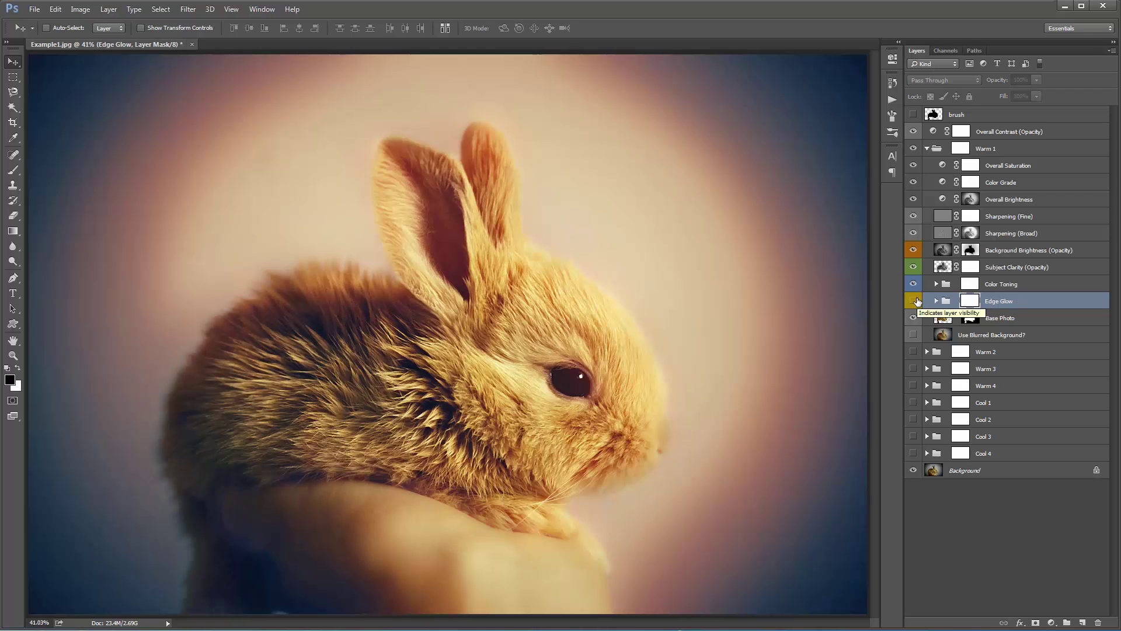
left_click(915, 301)
left_click(915, 301)
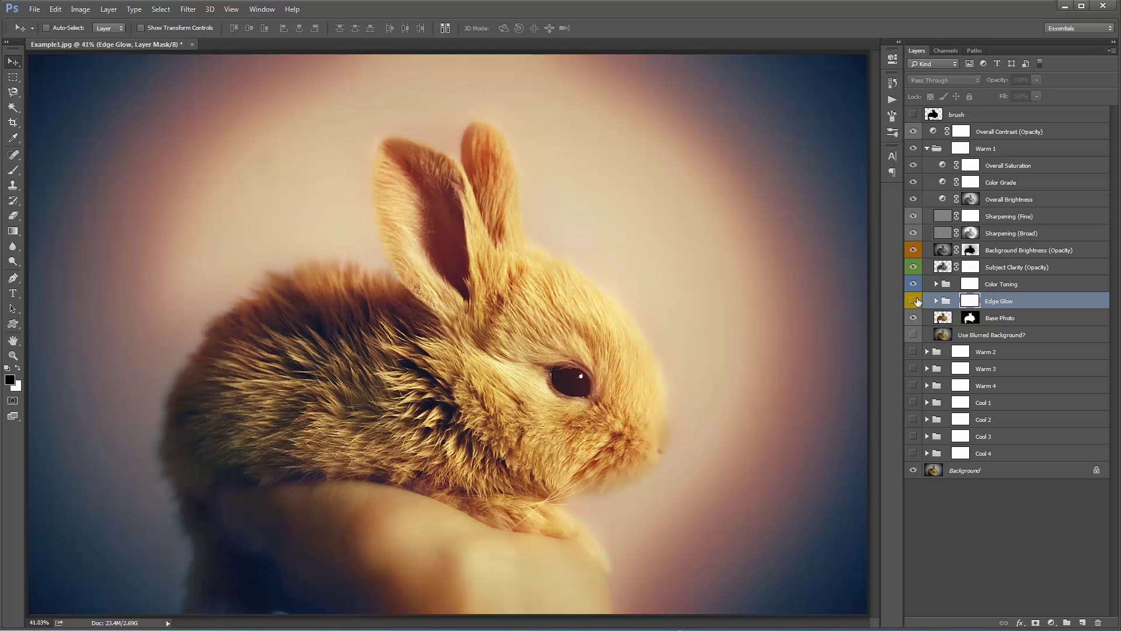
left_click(914, 301)
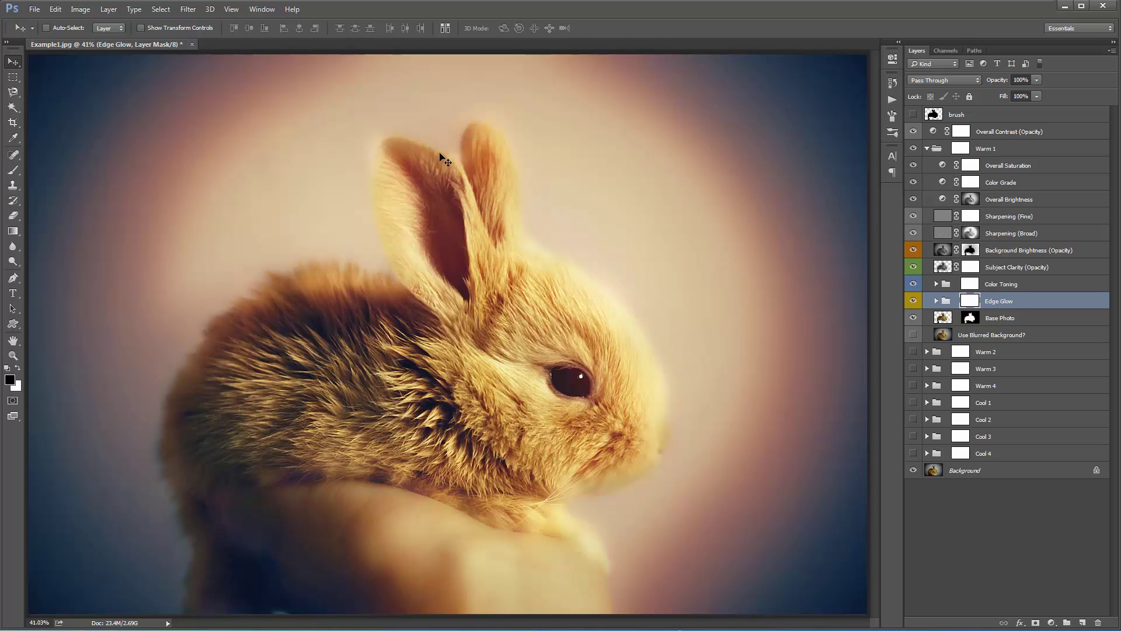
Step: Check the brushed rabbit silhouette by briefly showing the brush layer, and compare the subject's edges with and without Edge Glow
left_click(911, 116)
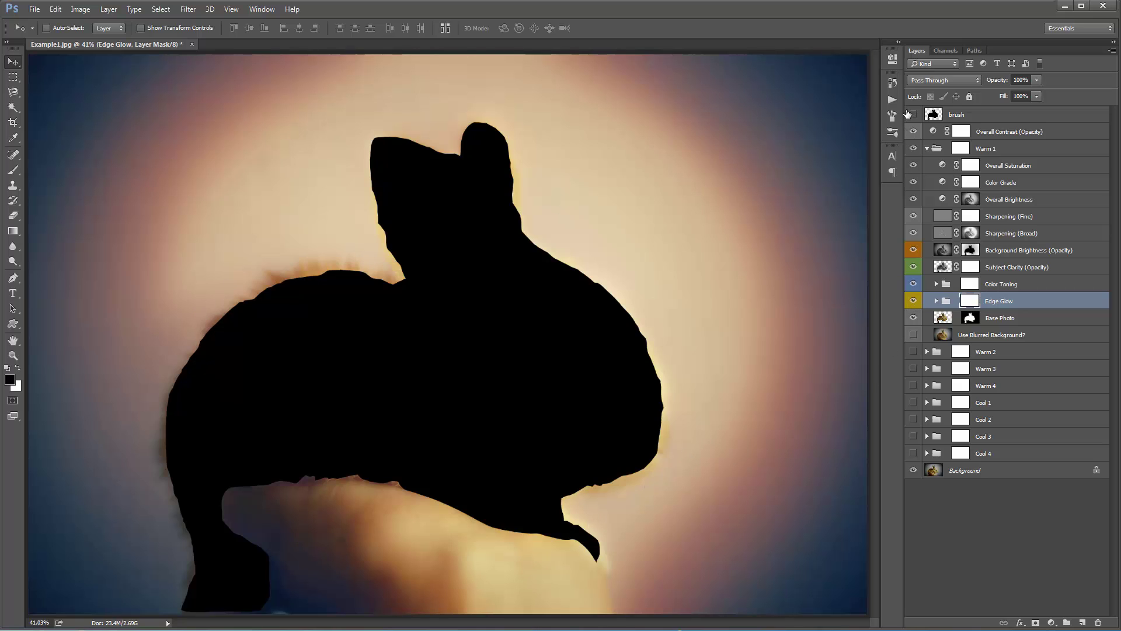
left_click(913, 114)
left_click(912, 301)
left_click(913, 301)
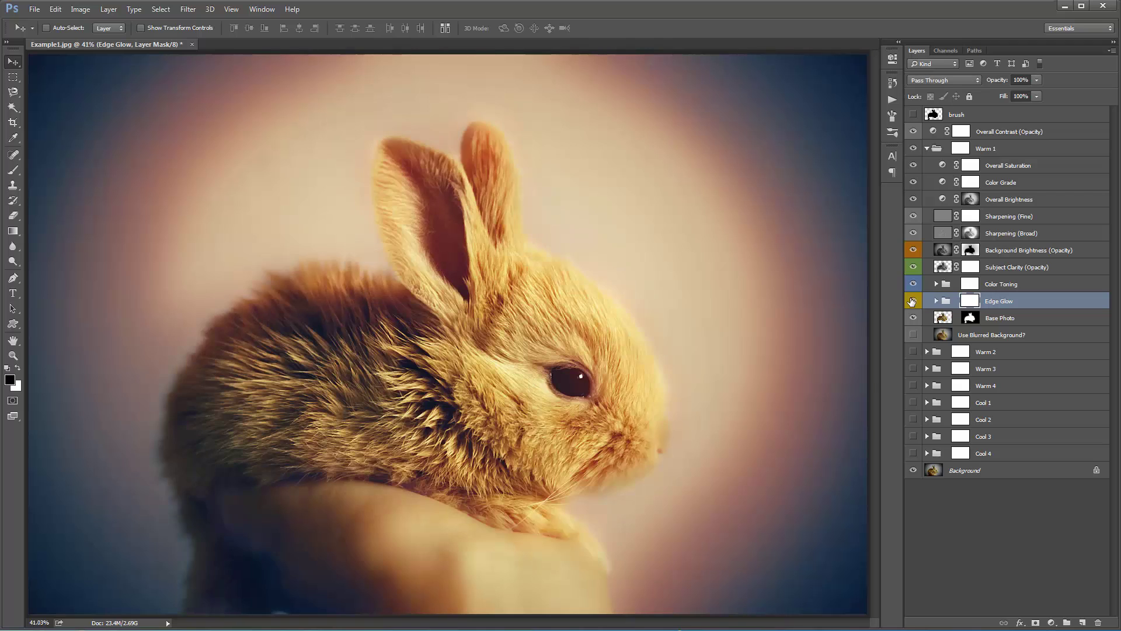
Step: Expand the Edge Glow group and select its three layers, Edge Glow_1 to Edge Glow_3
left_click(935, 301)
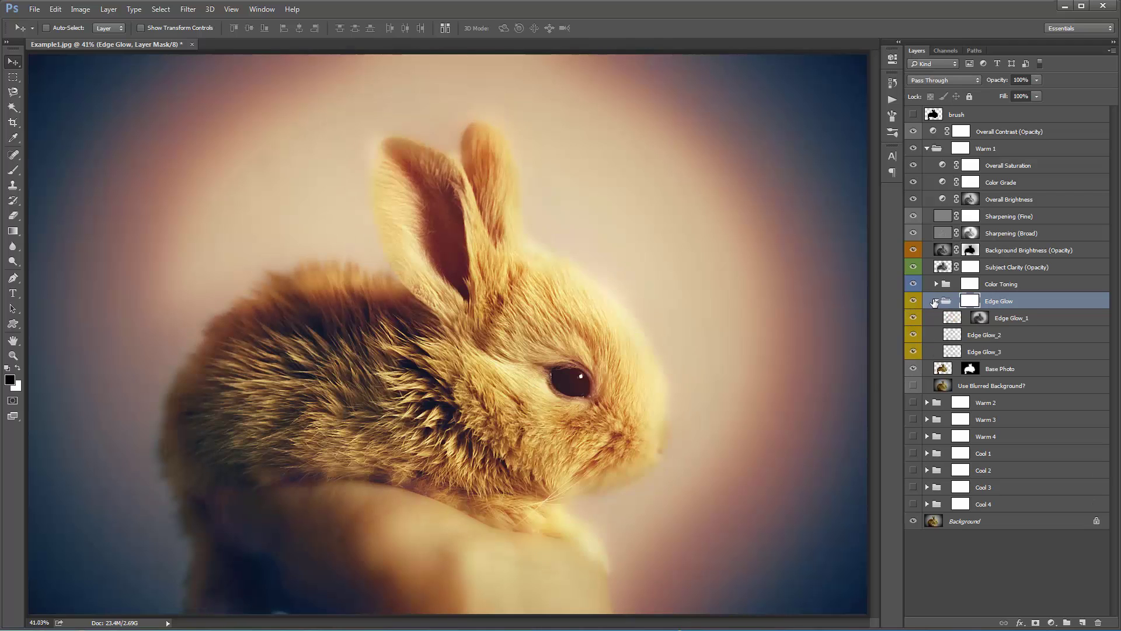
key("alt+bracketleft")
key("alt+shift+bracketleft")
key("alt+shift+bracketleft")
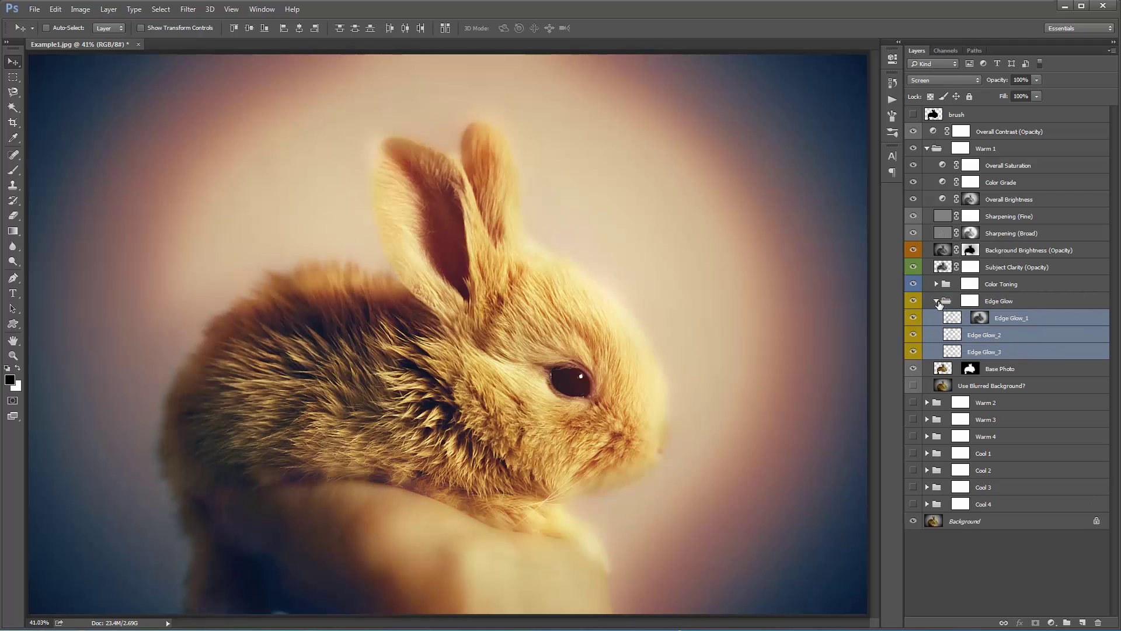
Step: Collapse the Edge Glow group and duplicate it to strengthen the glow around the rabbit
left_click(936, 301)
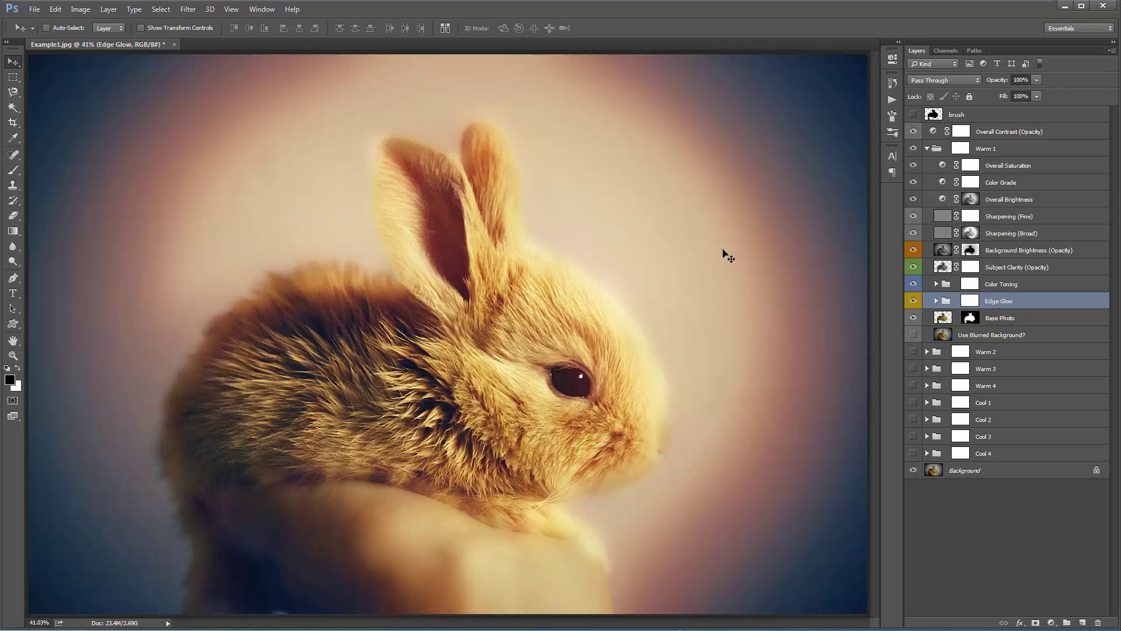
key("ctrl+j")
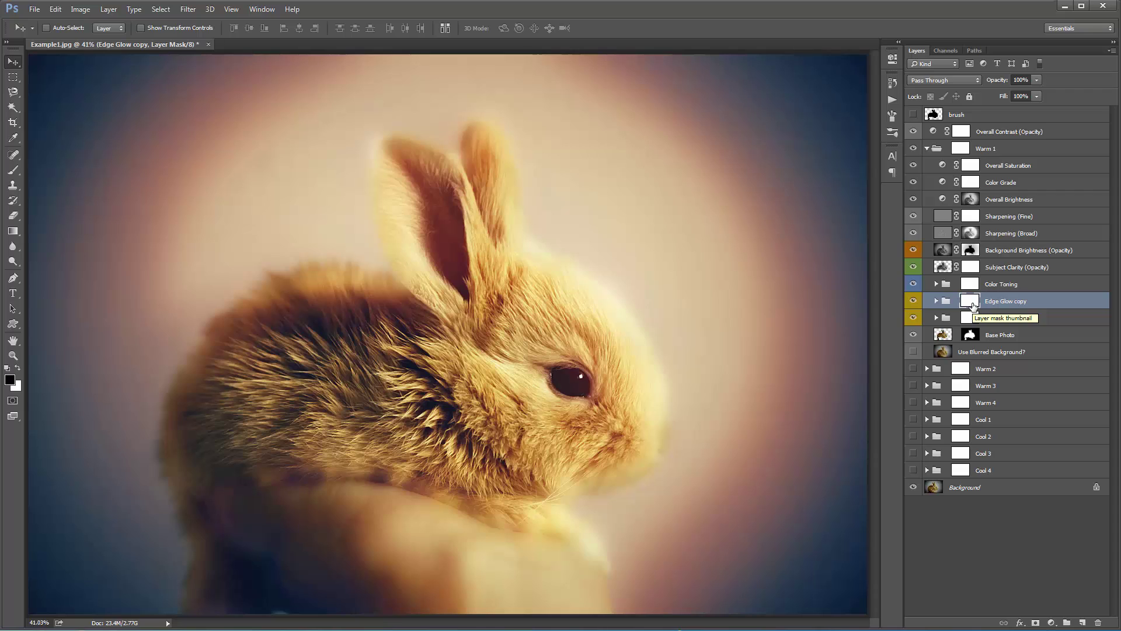
Step: Invert the Edge Glow copy mask to black and paint white along the rabbit's back ear with a soft 300 px brush
key("ctrl+i")
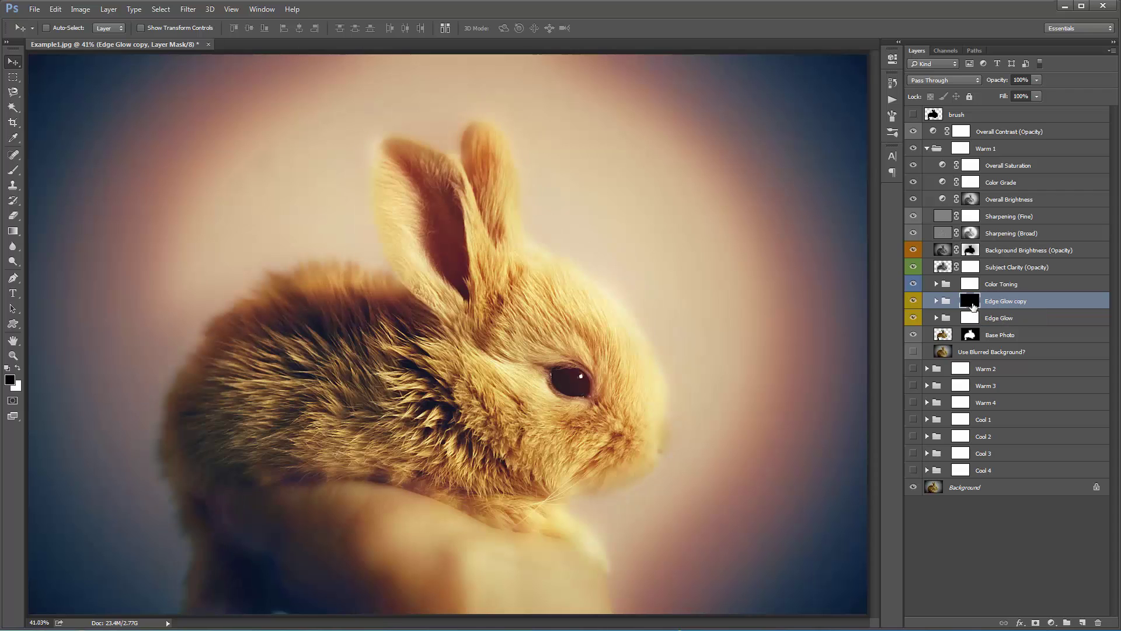
key("b")
right_click(574, 233)
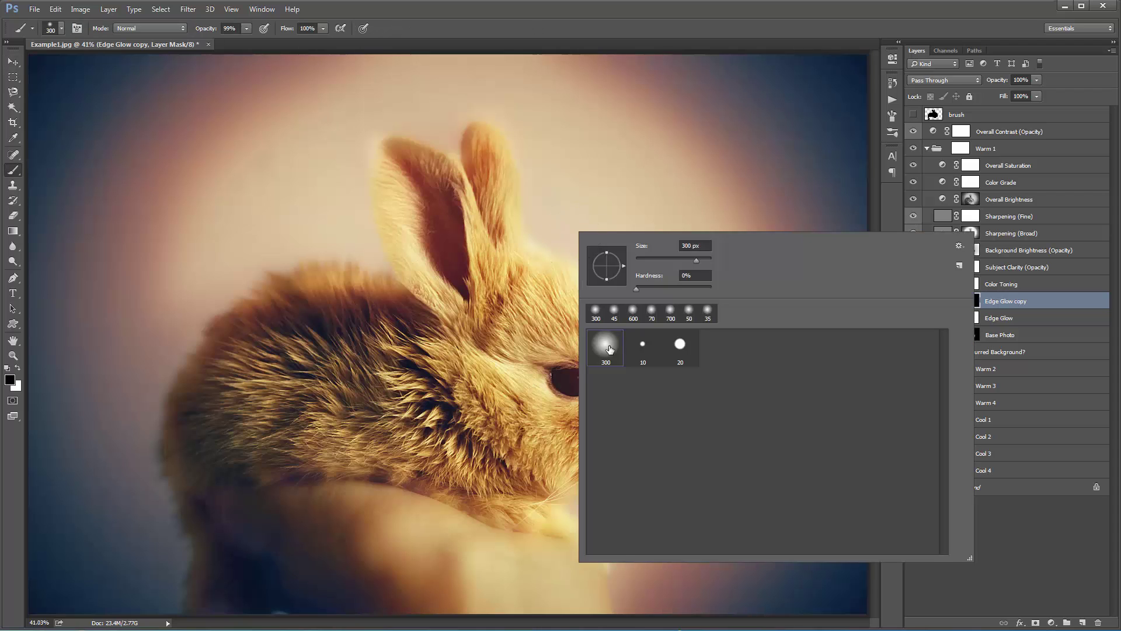
double_click(606, 348)
left_click(19, 368)
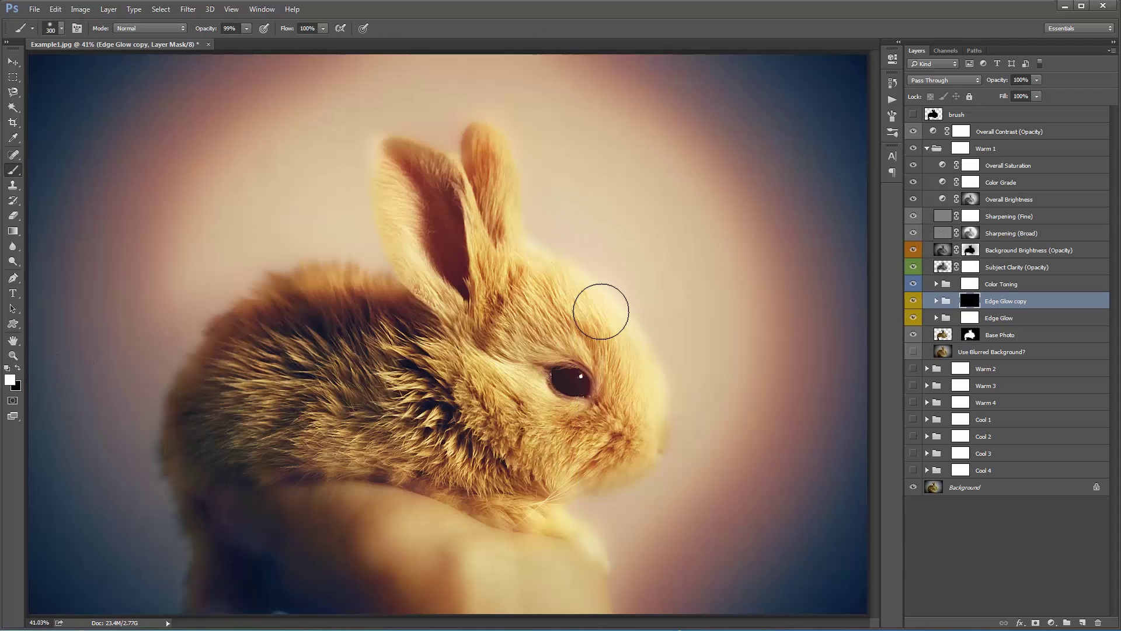
mouse_move(518, 220)
left_mouse_down()
mouse_move(506, 124)
mouse_move(532, 197)
mouse_move(514, 139)
left_mouse_up()
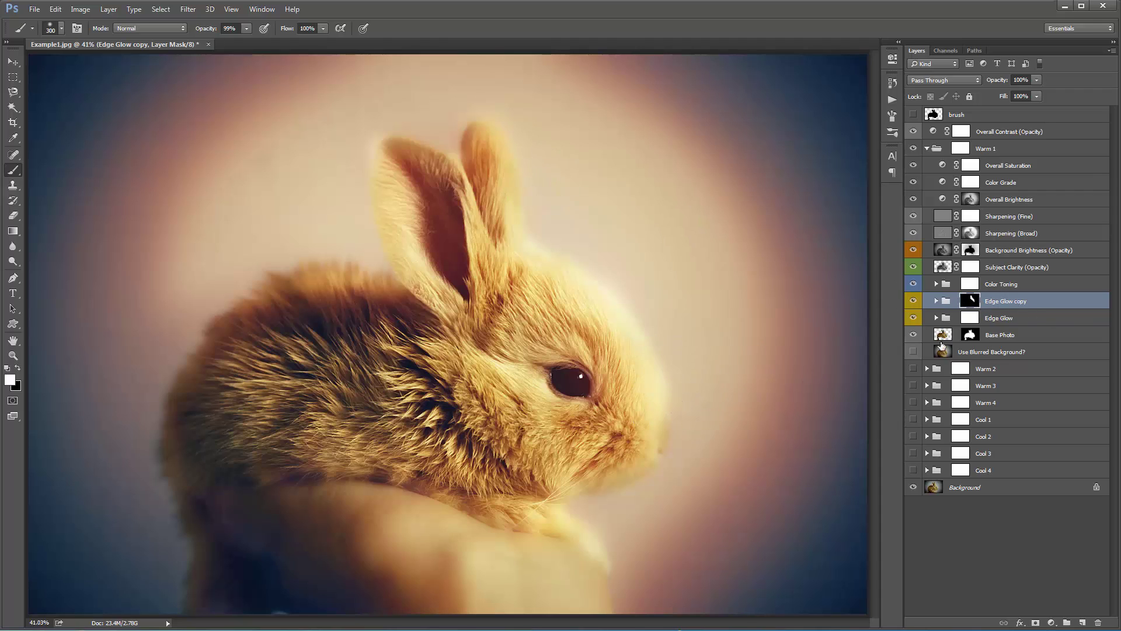
key("v")
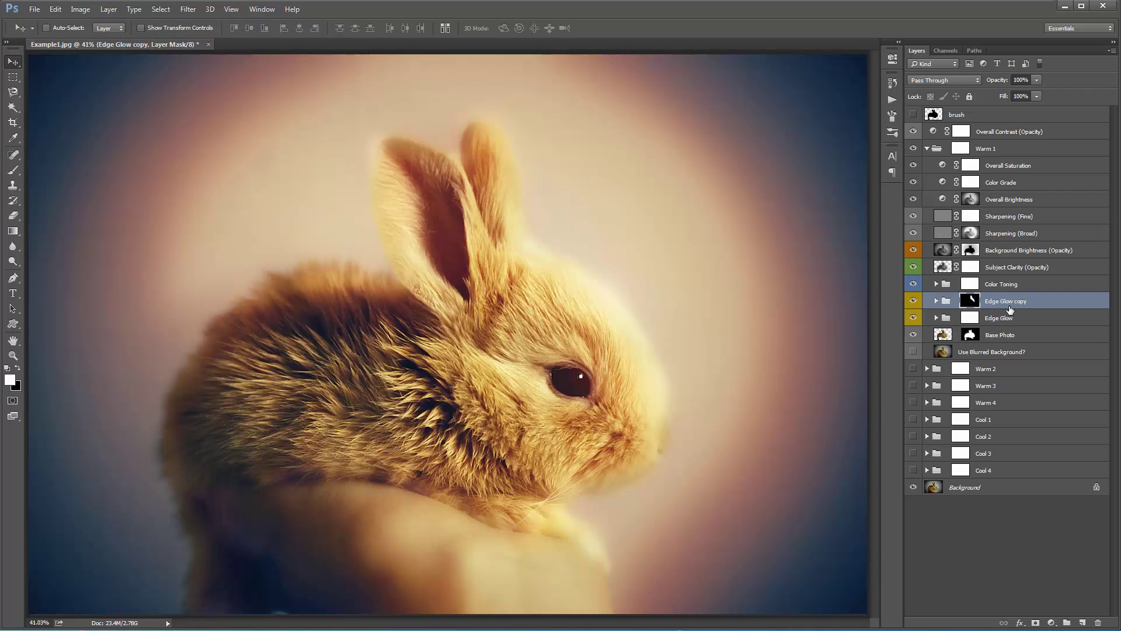
Step: Delete the Edge Glow copy group and compare the photo with and without the original Edge Glow group
key("Delete")
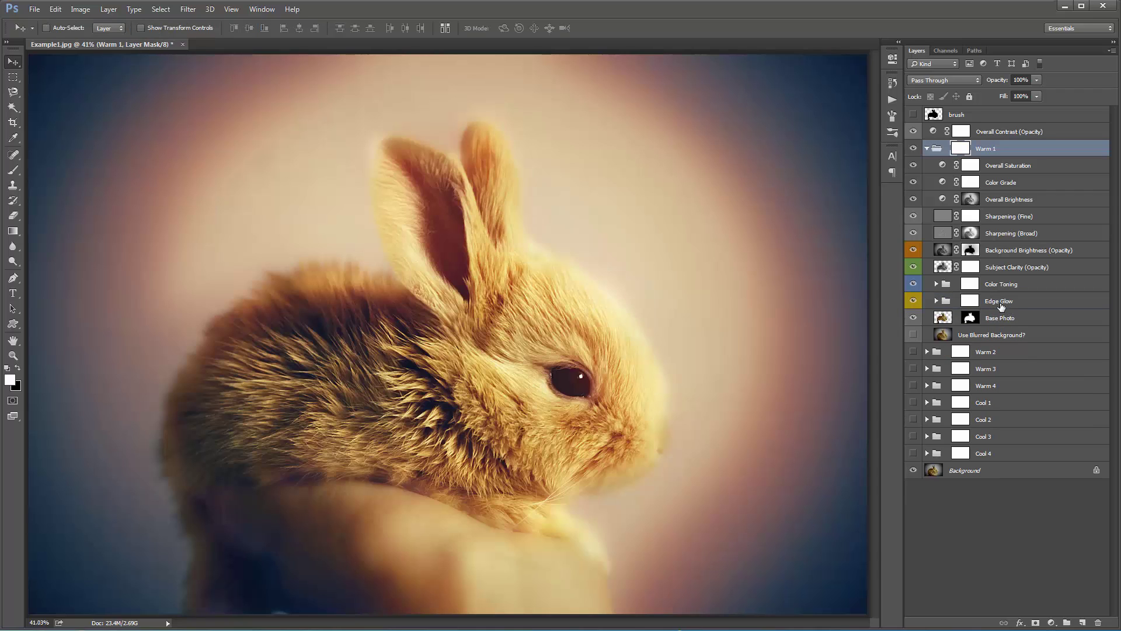
left_click(914, 300)
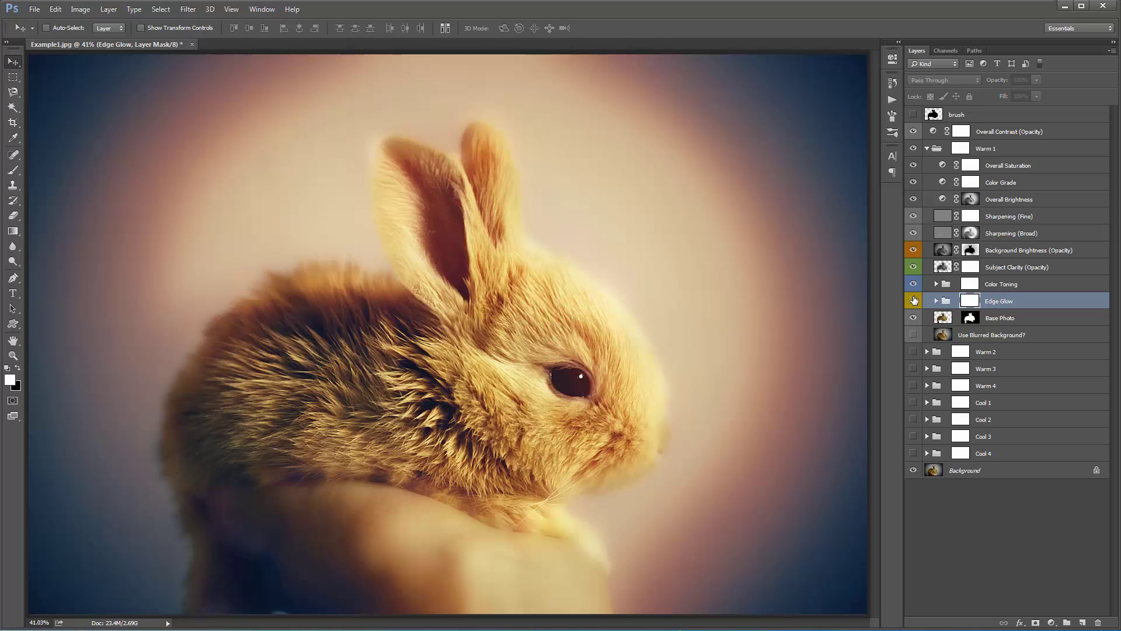
left_click(914, 300)
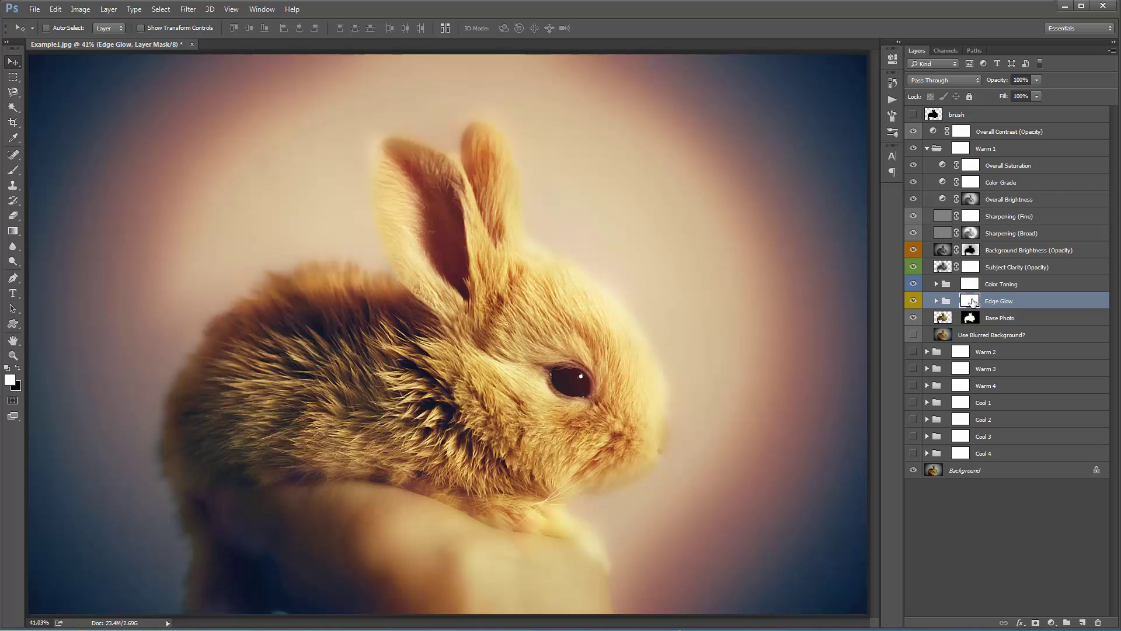
Step: Paint black on the Edge Glow mask with the soft 300 px brush to remove the glow along the rabbit's back
key("b")
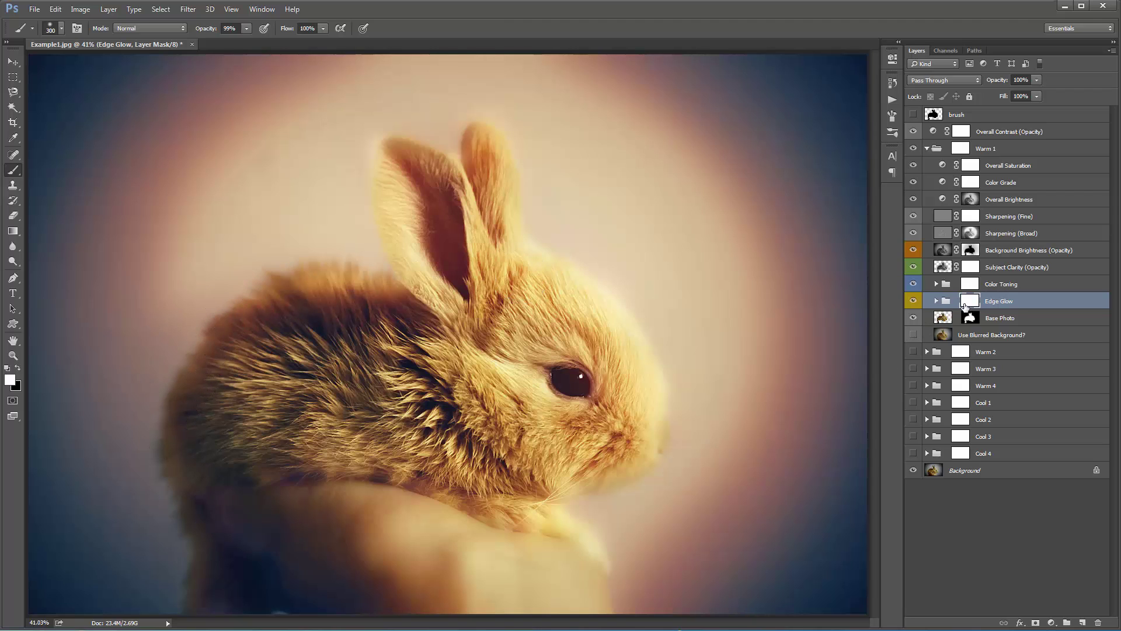
key("x")
mouse_move(231, 312)
left_mouse_down()
mouse_move(165, 401)
mouse_move(227, 322)
mouse_move(182, 477)
mouse_move(154, 420)
mouse_move(198, 582)
mouse_move(175, 422)
mouse_move(269, 305)
mouse_move(196, 334)
left_mouse_up()
key("v")
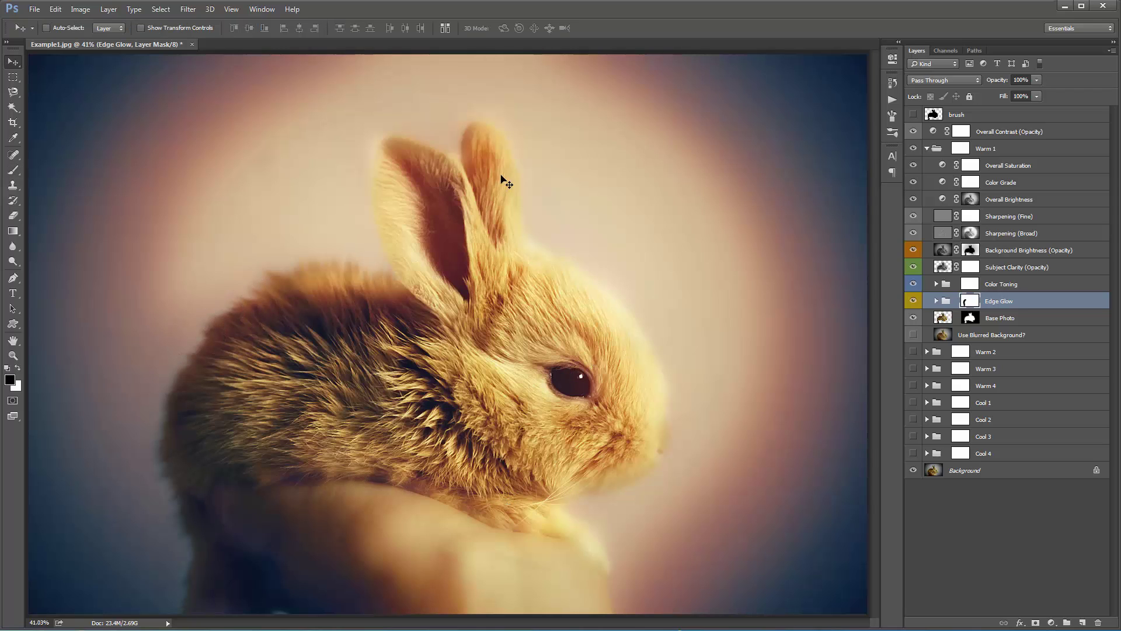
Step: Compare the photo with and without the Use Blurred Background? layer, briefly hiding Base Photo as well
left_click(1033, 320)
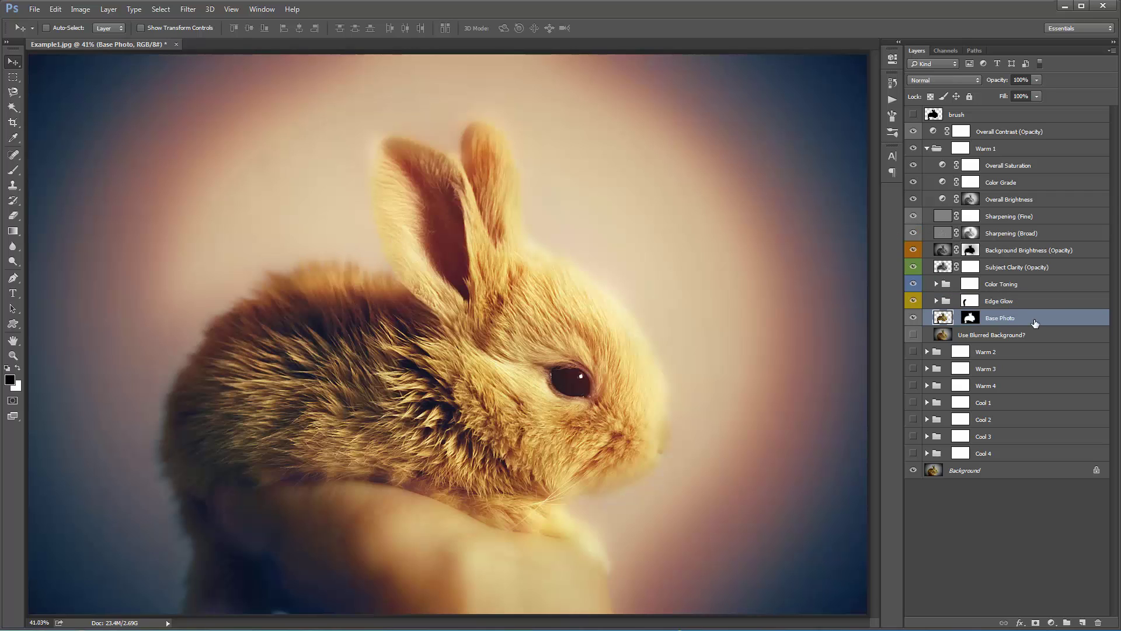
left_click(913, 335)
left_click(914, 318)
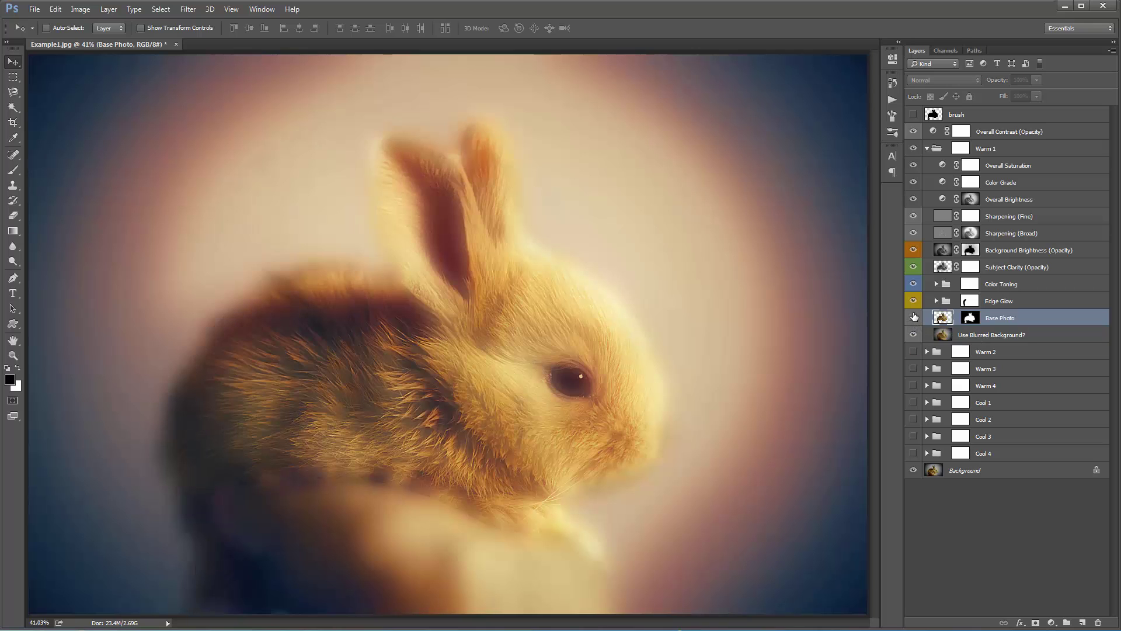
left_click(913, 318)
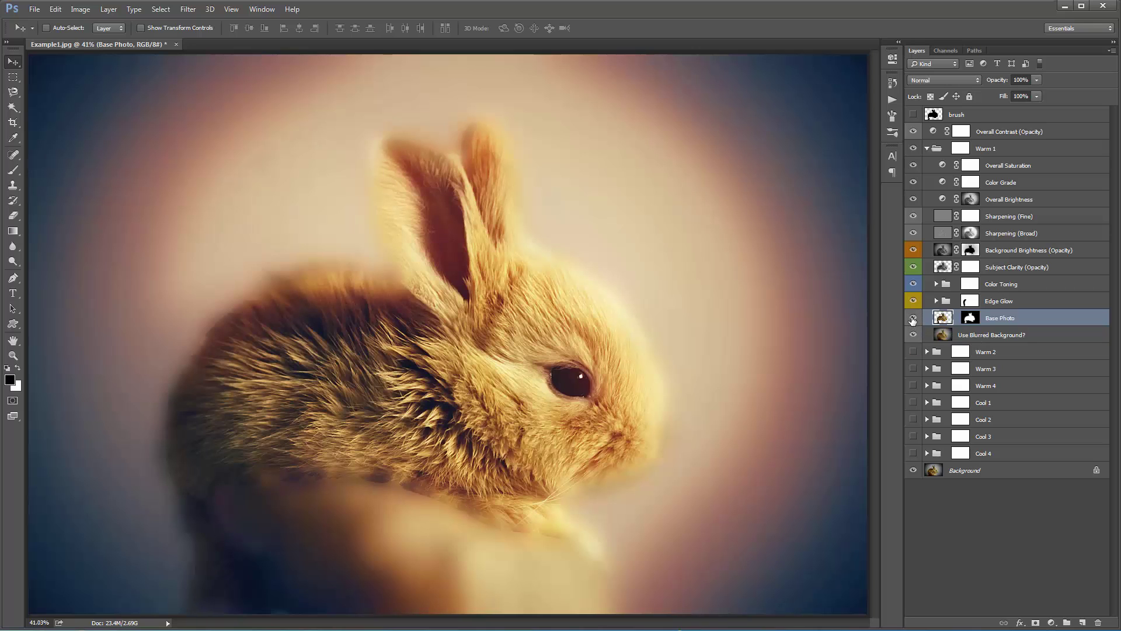
left_click(914, 334)
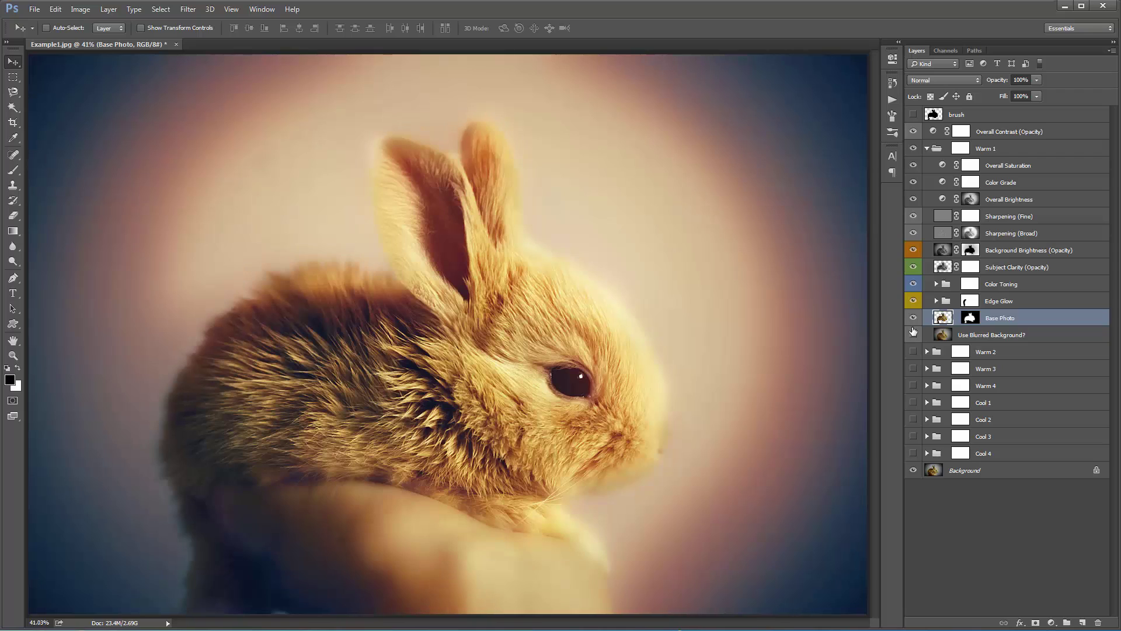
left_click(919, 337)
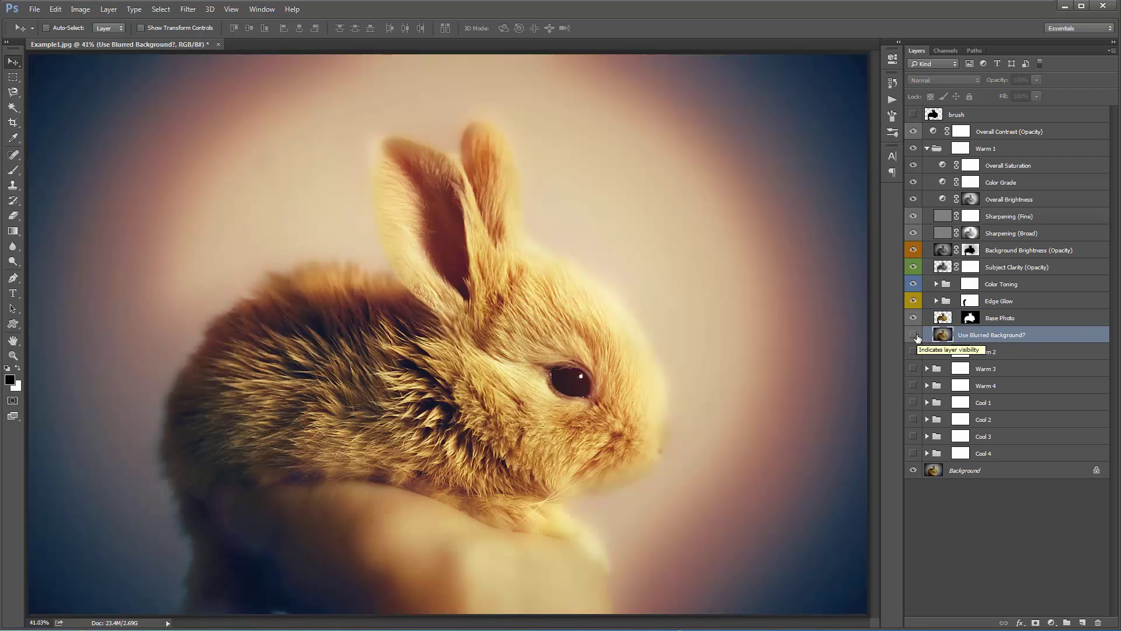
Step: Show the Use Blurred Background? layer and reduce its opacity to 27%
left_click(914, 335)
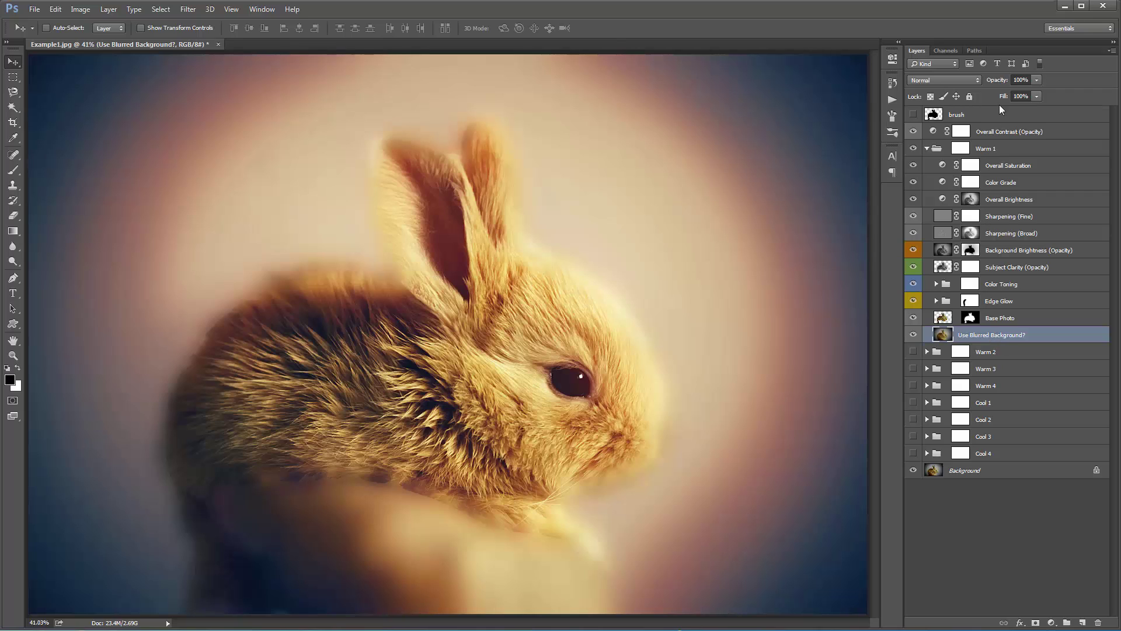
left_click_drag(999, 80, 634, 166)
left_click_drag(1000, 83, 964, 84)
left_click_drag(995, 84, 1046, 84)
left_click_drag(620, 133, 464, 148)
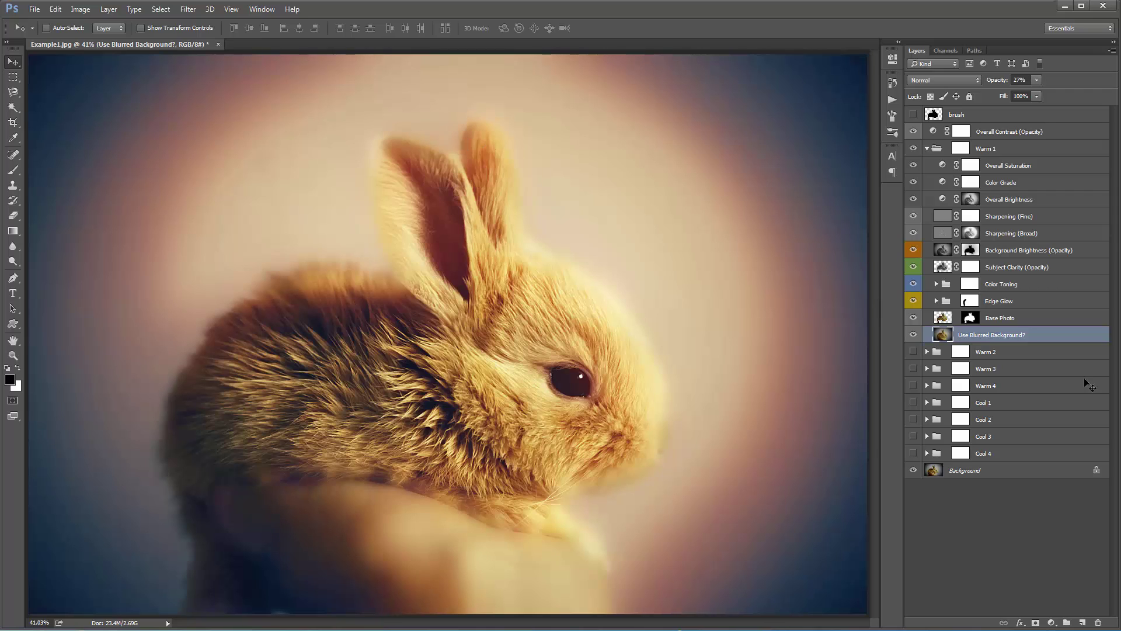
Step: Set the Use Blurred Background? layer's opacity to 50%, comparing the photo with Base Photo hidden and shown
left_click(914, 318)
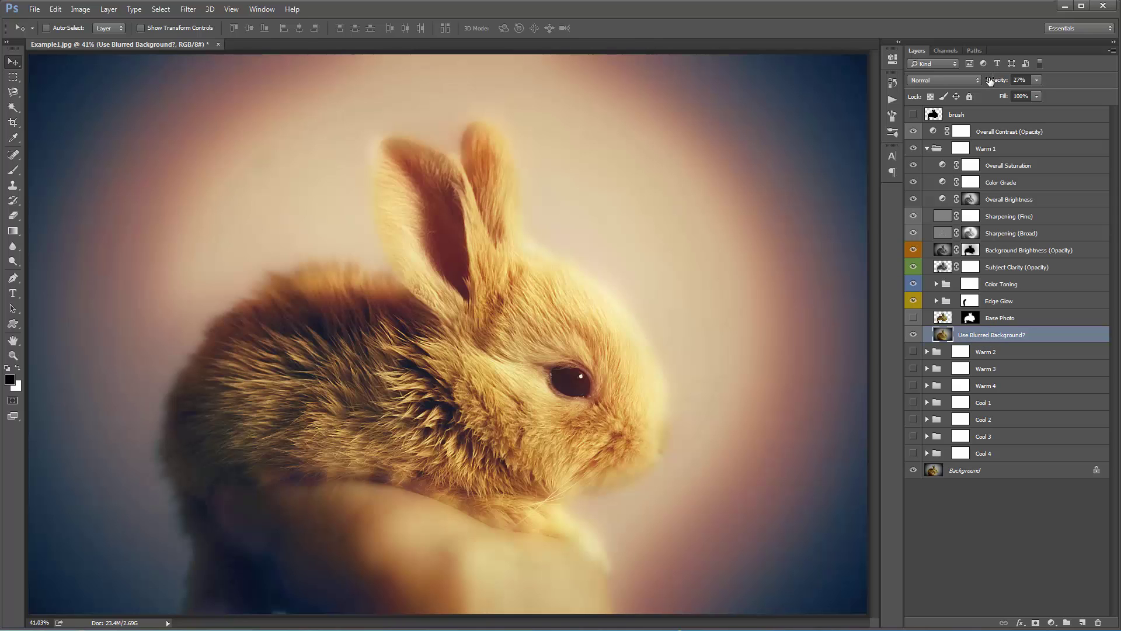
left_click_drag(990, 81, 1002, 81)
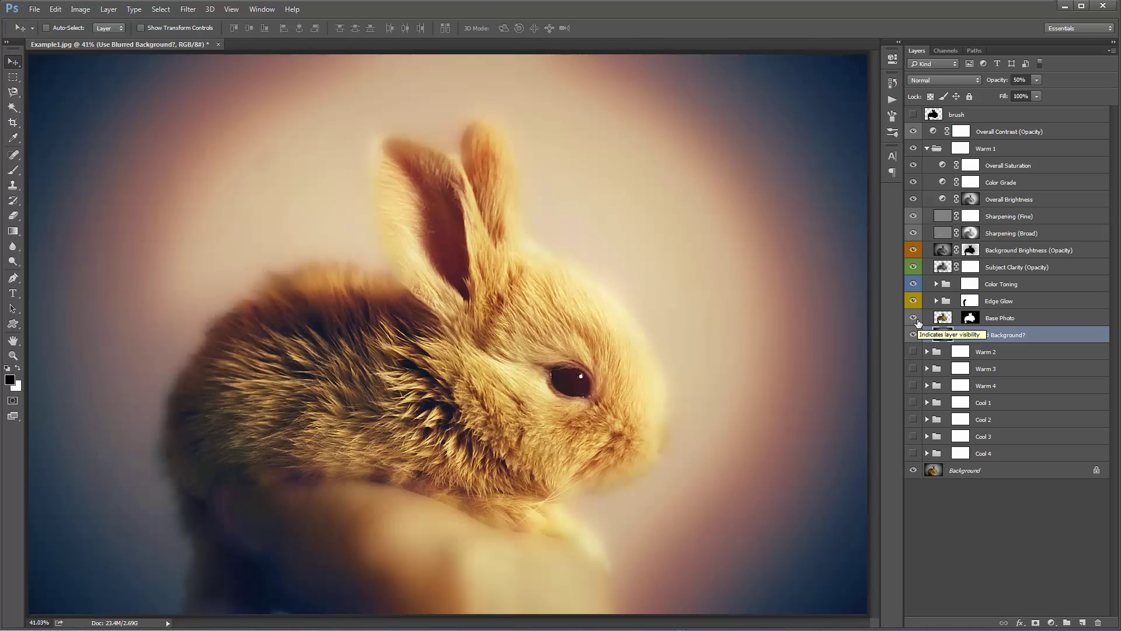
left_click(1005, 315)
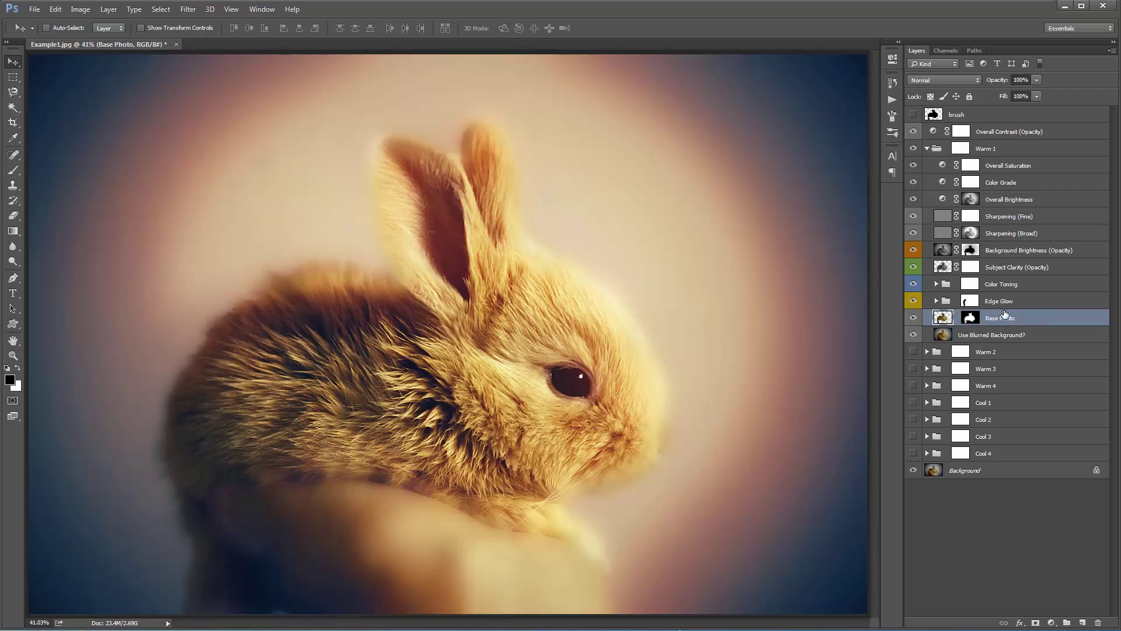
Step: Collapse and hide the Warm 1 group, and compare the Warm 2, Warm 3 and Warm 4 looks one at a time
left_click(928, 150)
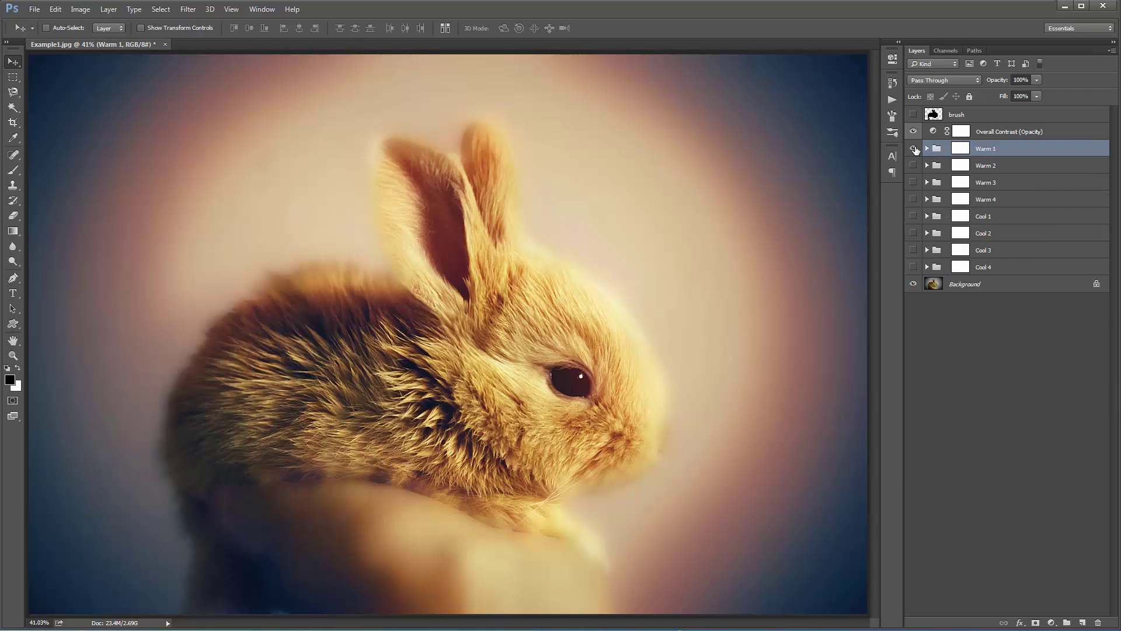
left_click(914, 149)
left_click(913, 166)
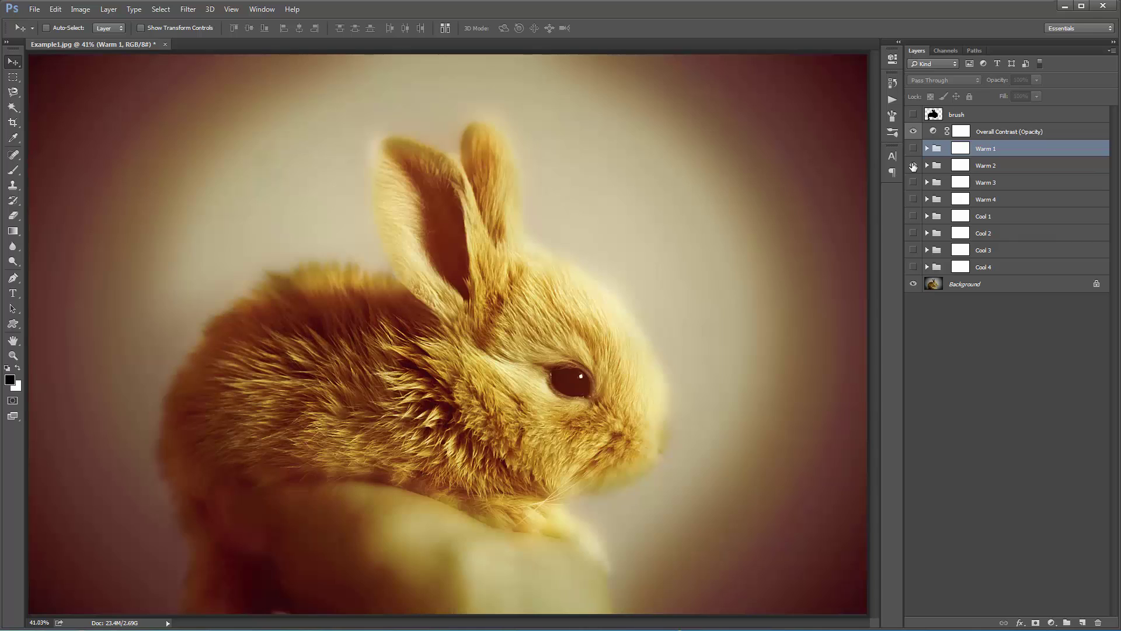
left_click(913, 166)
left_click(913, 182)
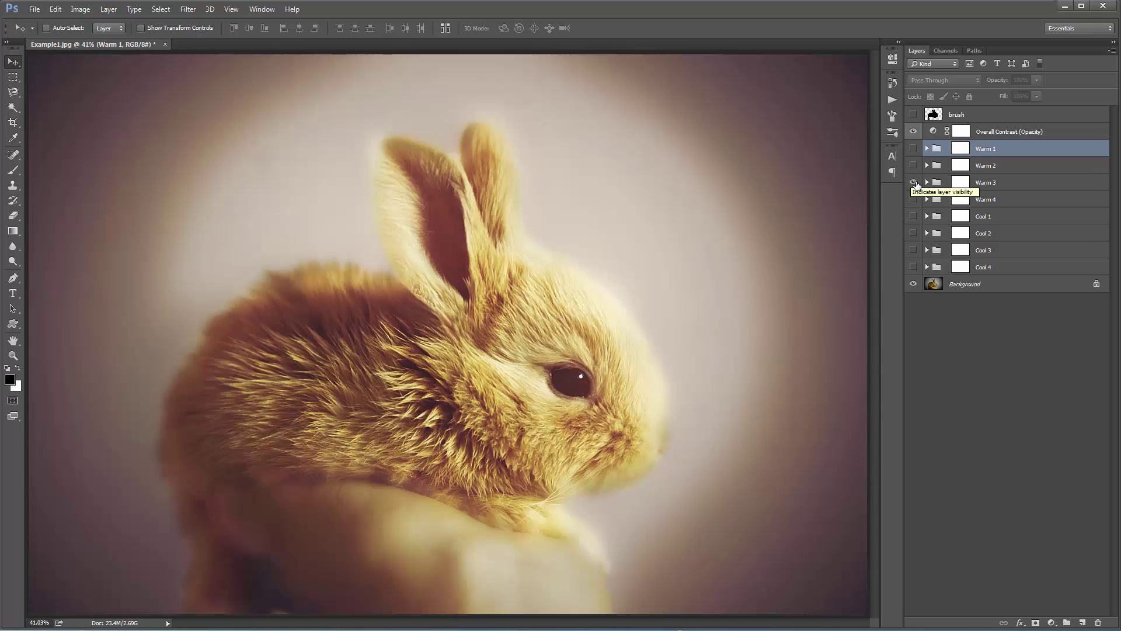
left_click(914, 182)
left_click(913, 166)
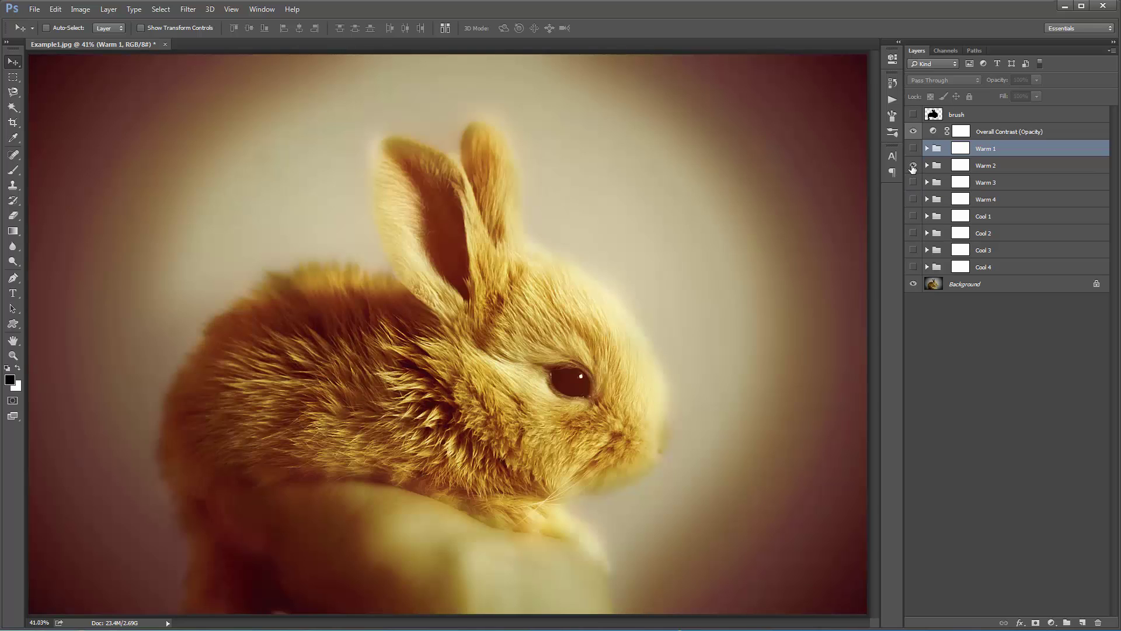
left_click(913, 166)
left_click(913, 182)
left_click(913, 183)
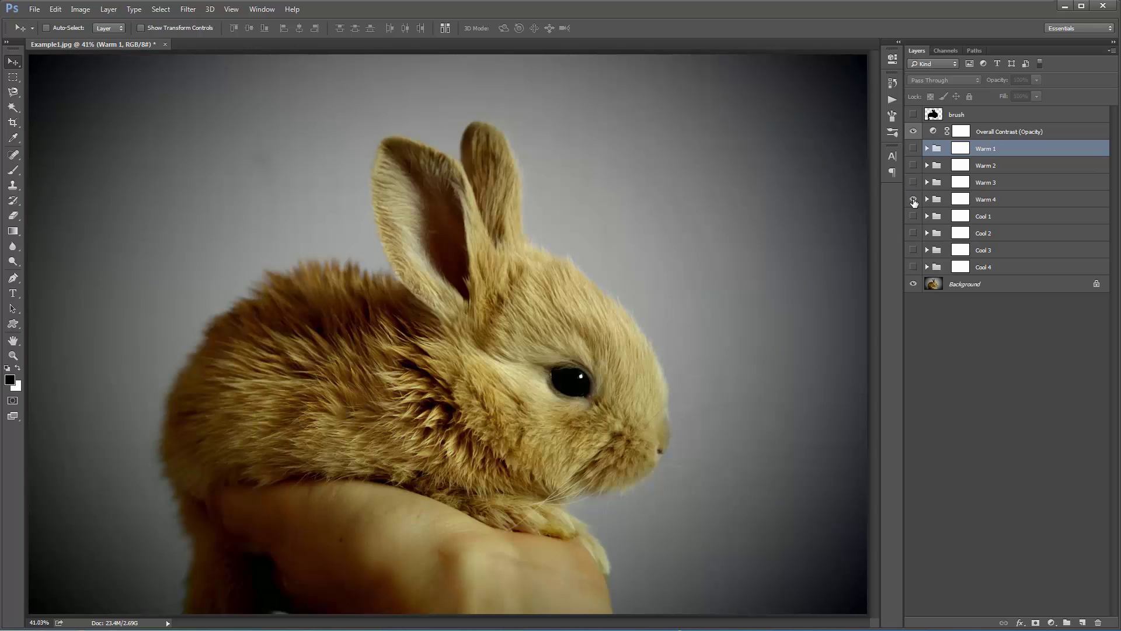
left_click(913, 199)
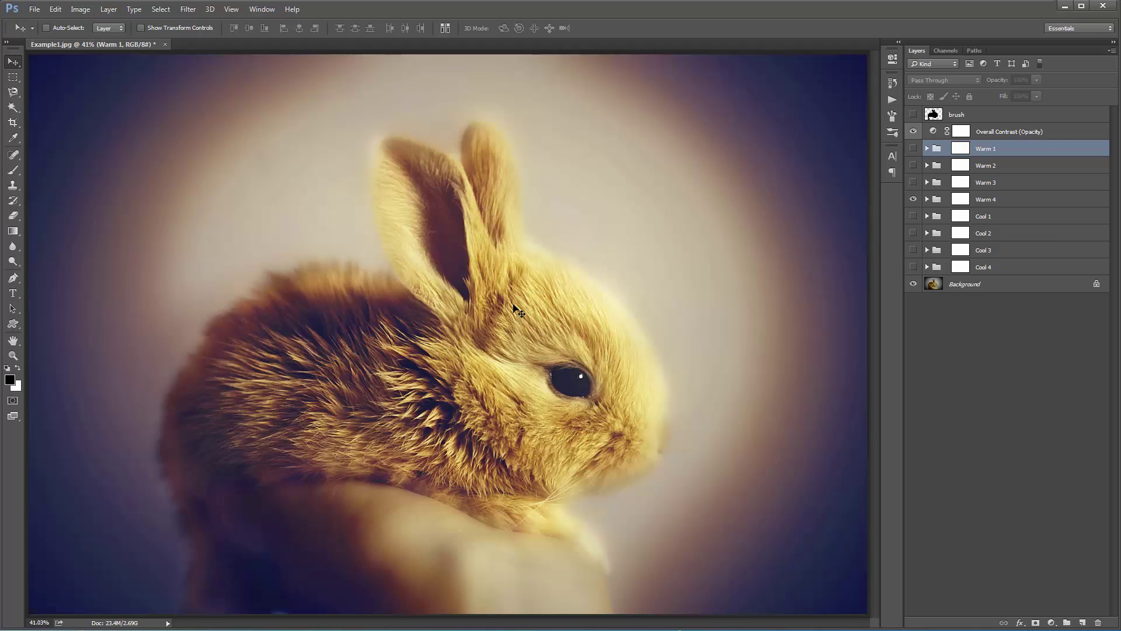
left_click(913, 199)
Step: Expand the Warm 4 group and hide its Sharpening (Fine) and Sharpening (Broad) layers
left_click(960, 199)
left_click(927, 199)
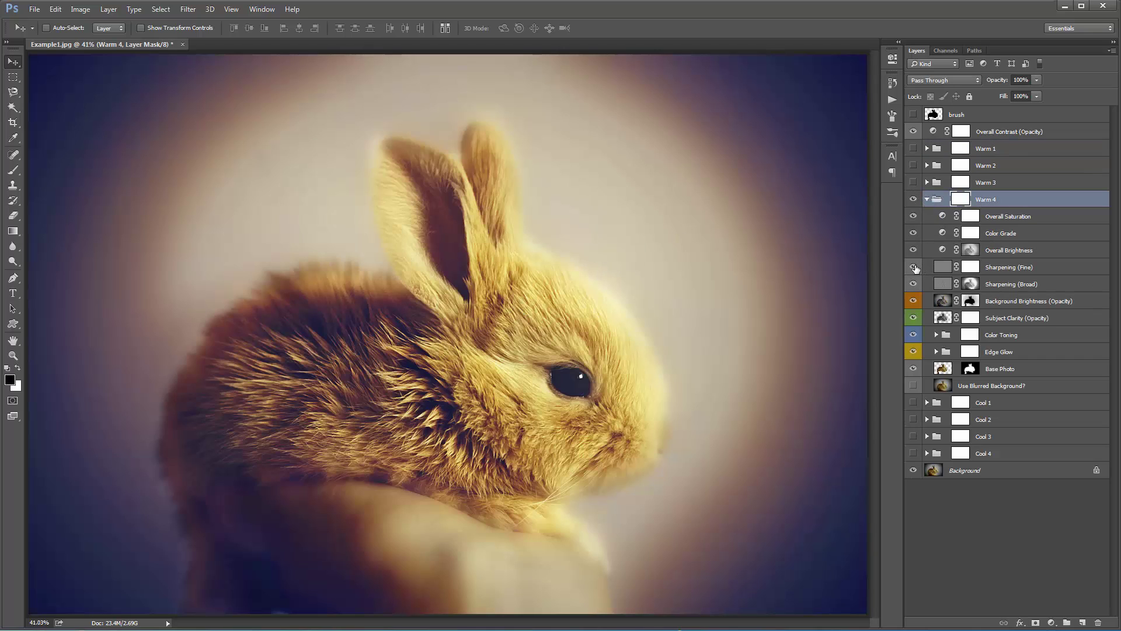
left_click(913, 267)
left_click(914, 284)
Step: Adjust the opacity of Warm 4's Background Brightness layer and select its Subject Clarity layer
left_click(943, 301)
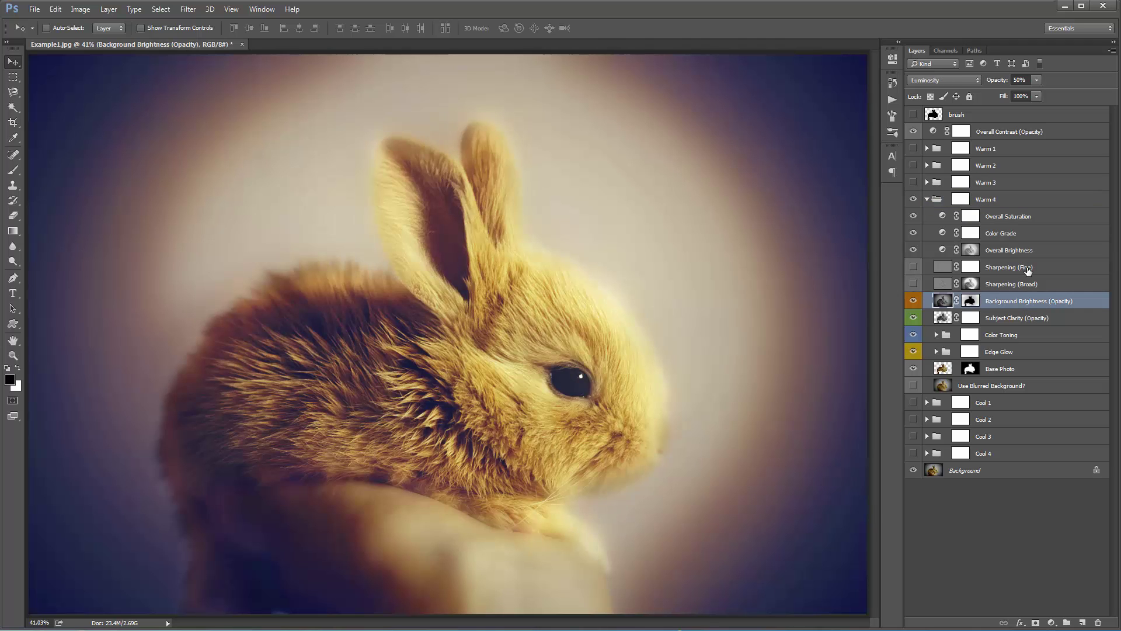
left_click_drag(990, 82, 999, 86)
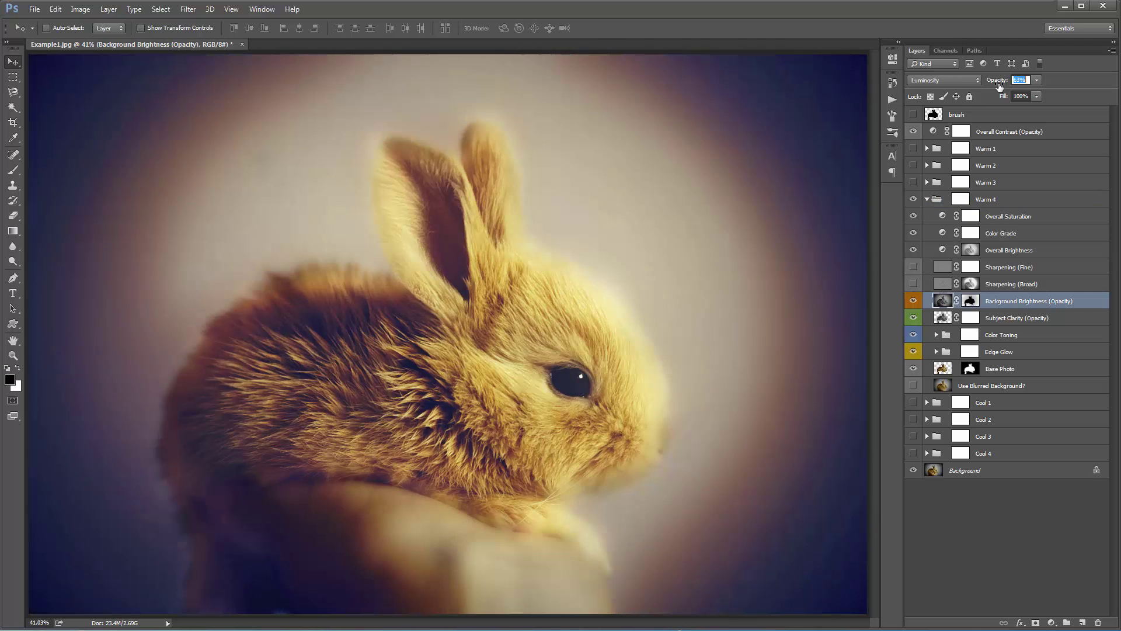
left_click(1003, 317)
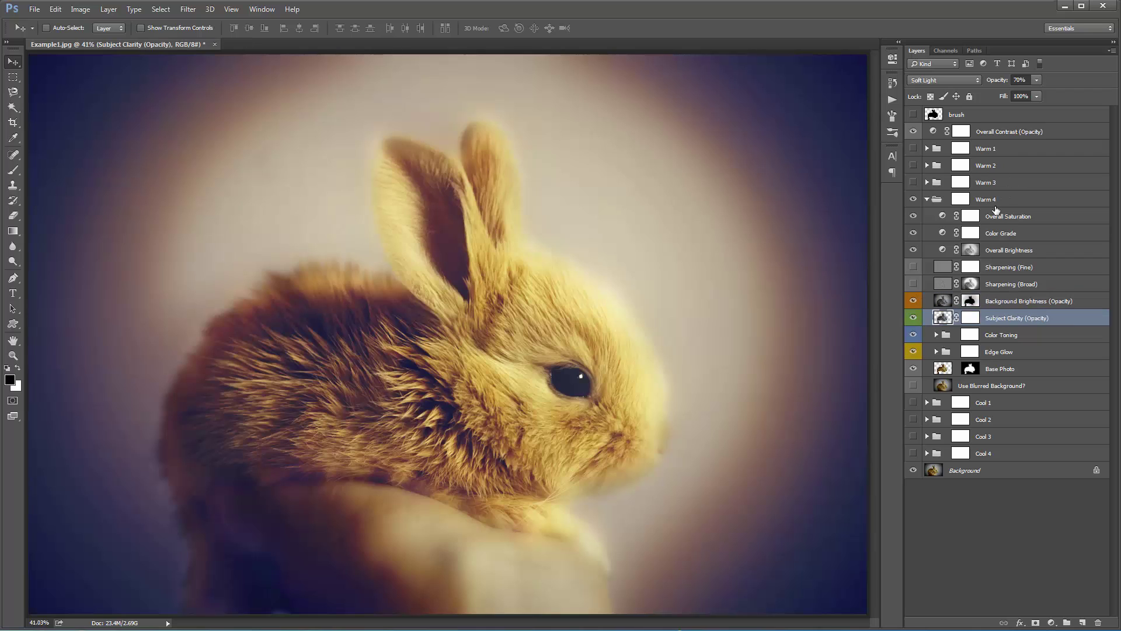
Step: Expand Warm 4's Color Toning group and change the Shadow Color Fill from blue to a muted purple
left_click(936, 335)
double_click(951, 435)
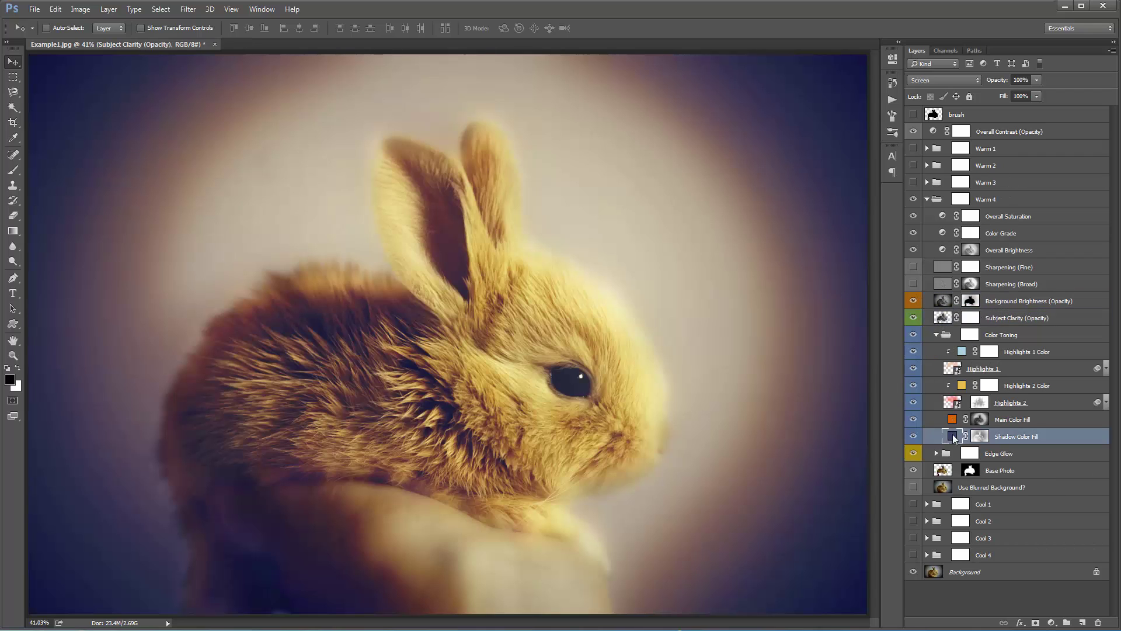
left_click_drag(1006, 129, 1007, 109)
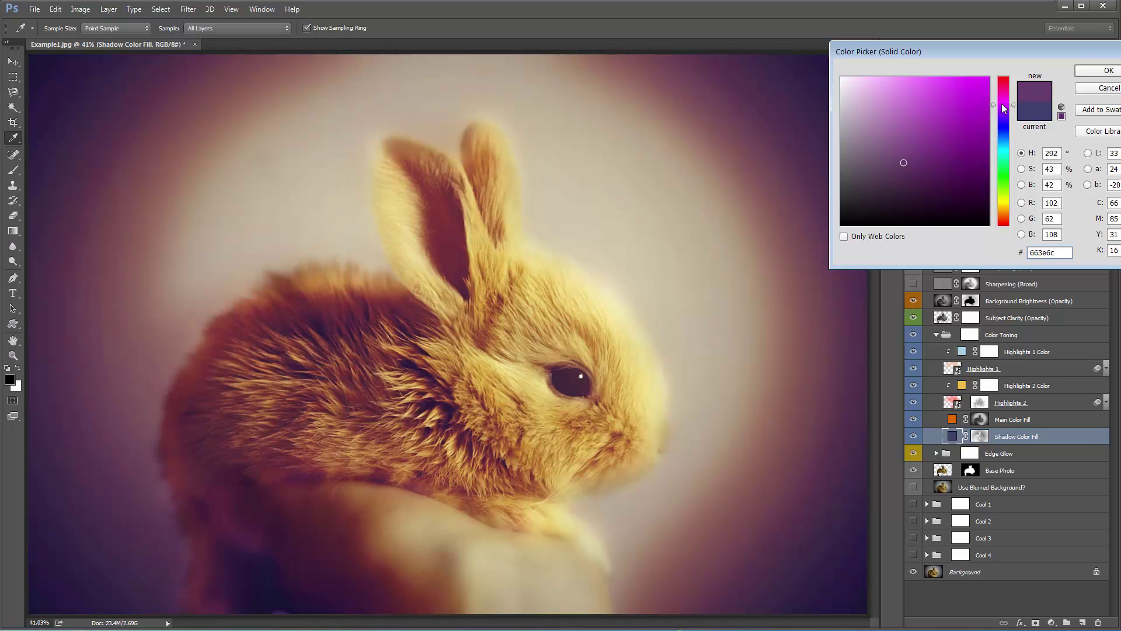
mouse_move(911, 149)
left_mouse_down()
mouse_move(924, 146)
mouse_move(902, 159)
left_mouse_up()
left_click(1107, 70)
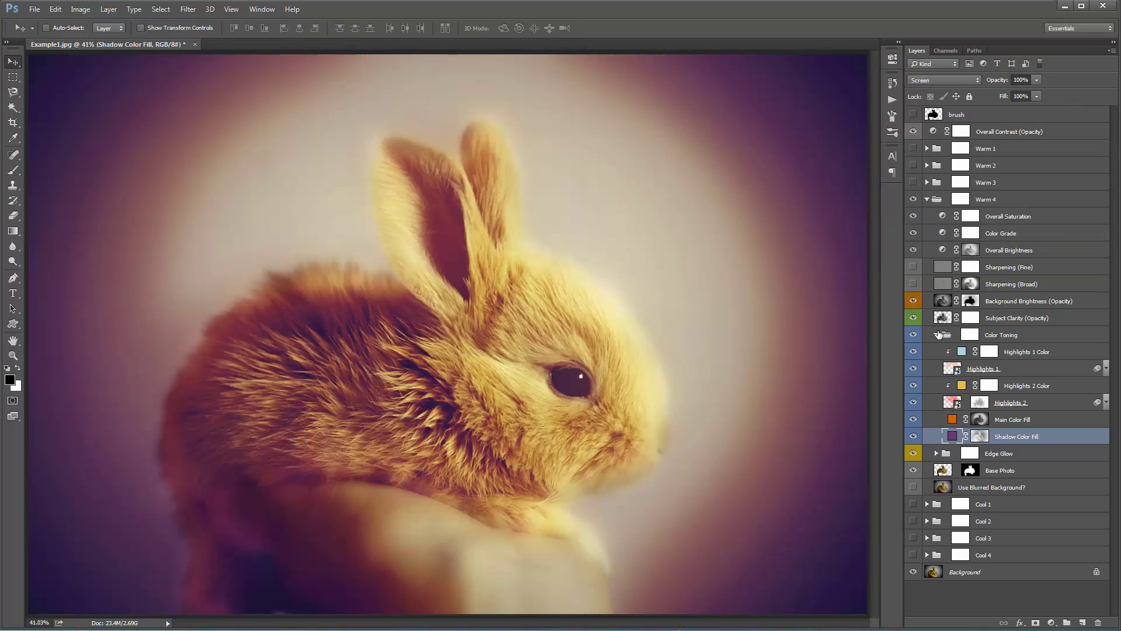
Step: Collapse Color Toning and the Warm 4 group, hide Warm 4, and show Warm 1 again
left_click(936, 335)
left_click(929, 199)
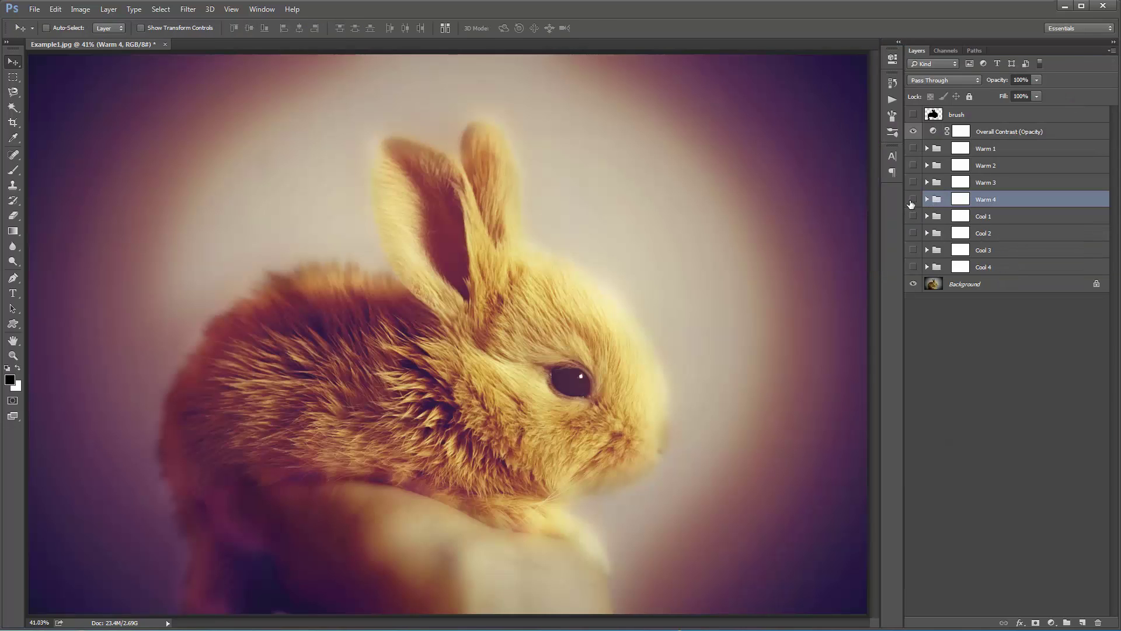
left_click_drag(914, 199, 915, 142)
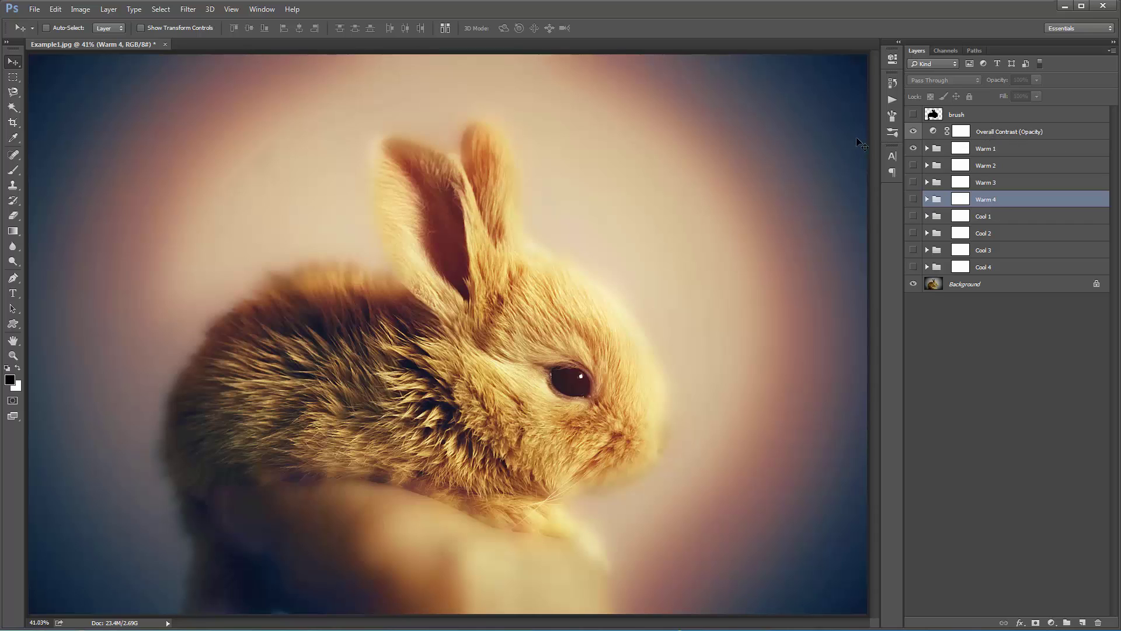
Step: Group the Overall Contrast (Opacity) layer together with all the Warm and Cool groups, from Warm 1 through Cool 4
left_click(998, 136)
left_click(1017, 267, "shift")
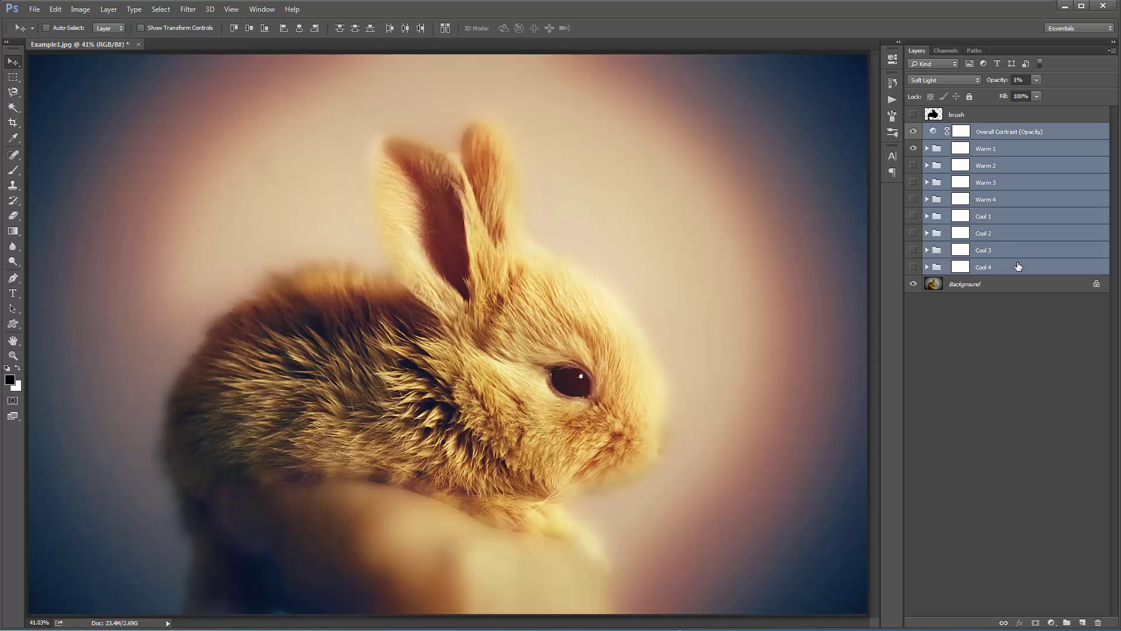
key("ctrl+g")
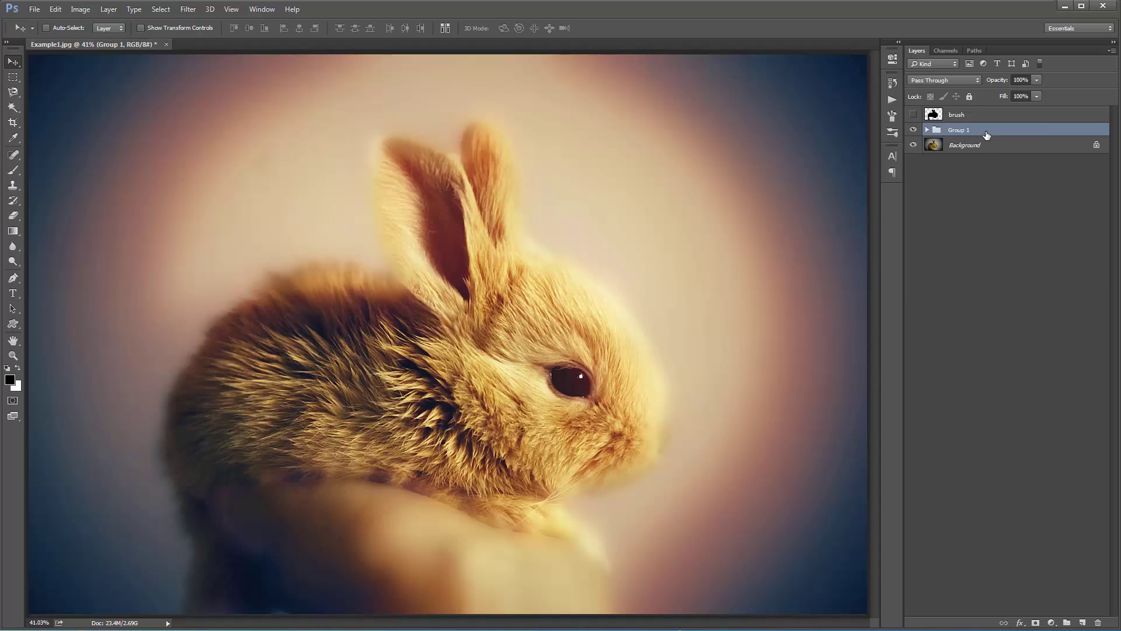
Step: Toggle the new group's visibility repeatedly to compare the rabbit photo before and after the effect
left_click(912, 130)
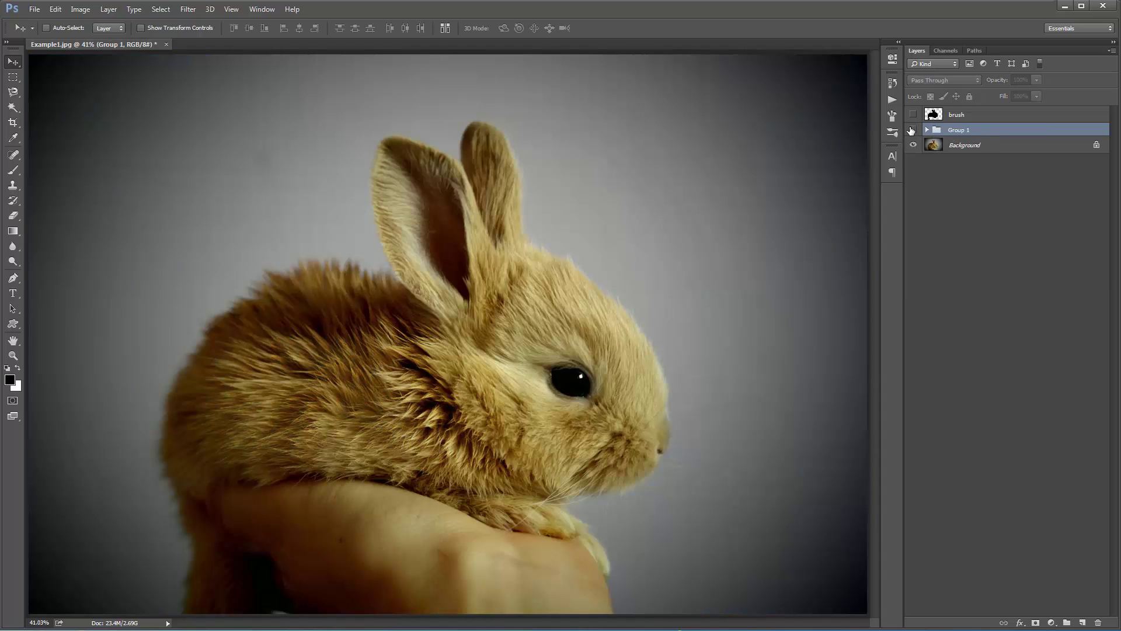
left_click(911, 130)
left_click(911, 130)
left_click(911, 130)
left_click(915, 130)
Step: Expand the new group, target Warm 1's layer mask, and activate the Gradient Tool
left_click(929, 130)
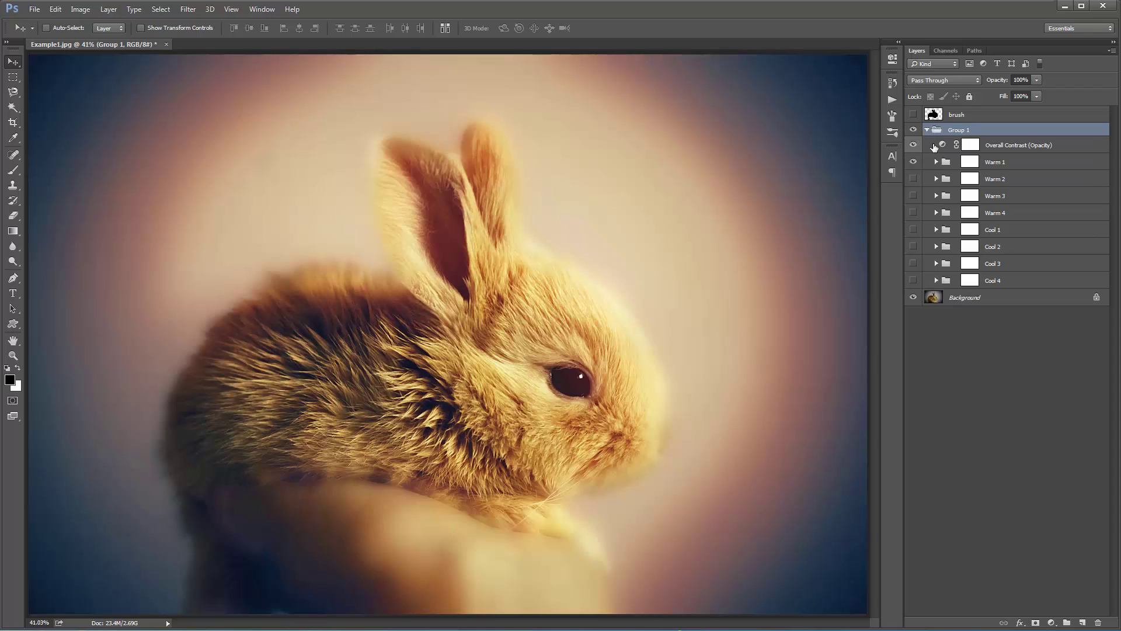
left_click(969, 162)
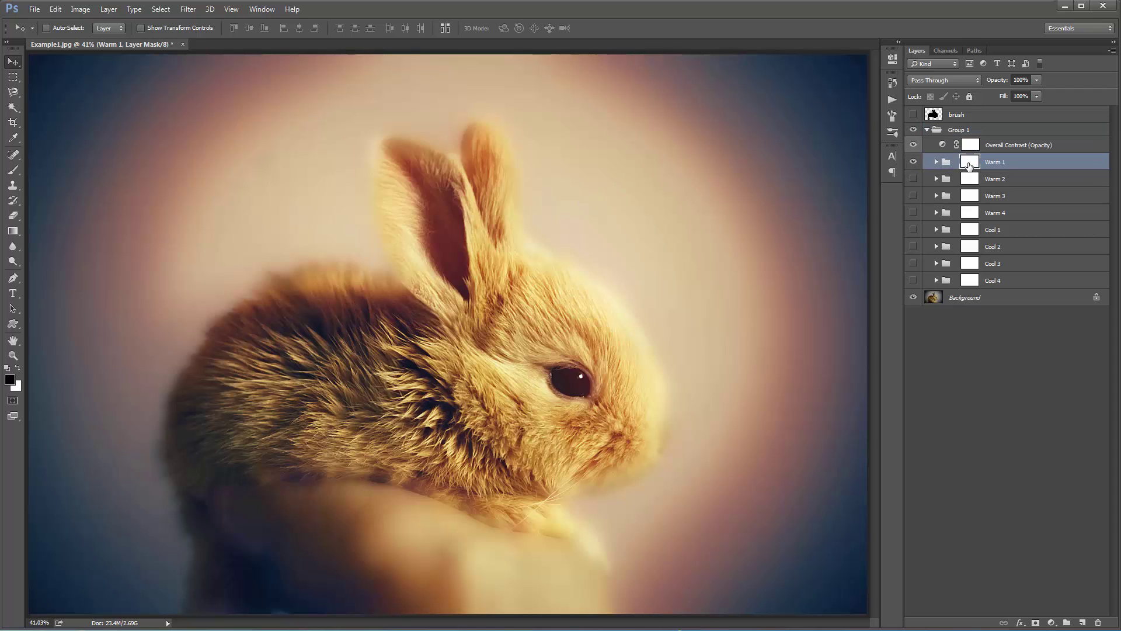
key("g")
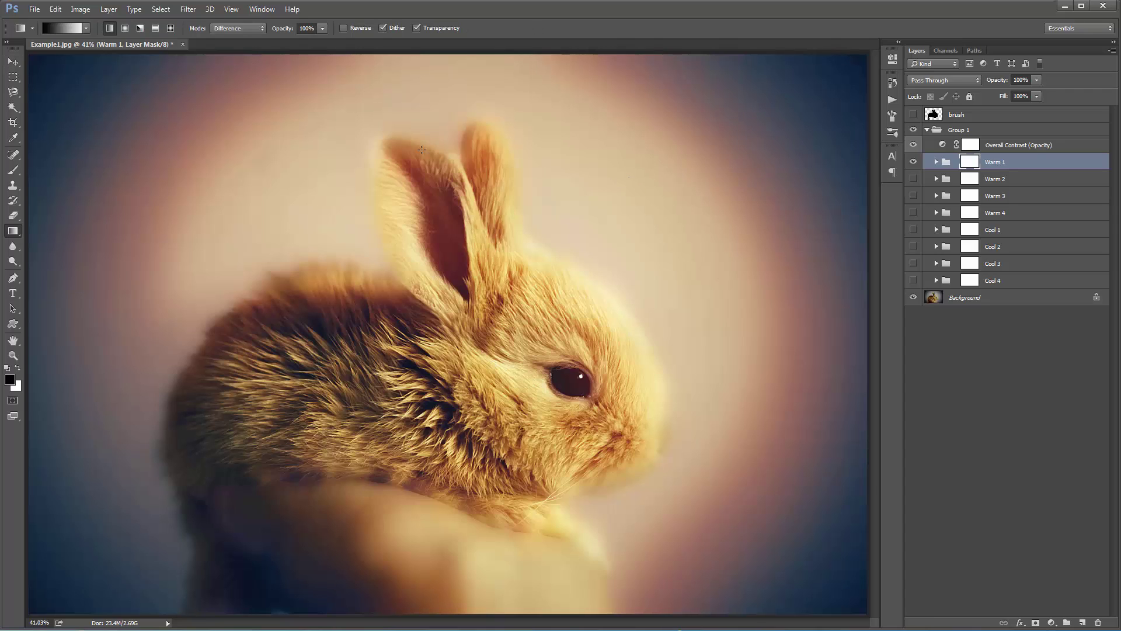
right_click(20, 232)
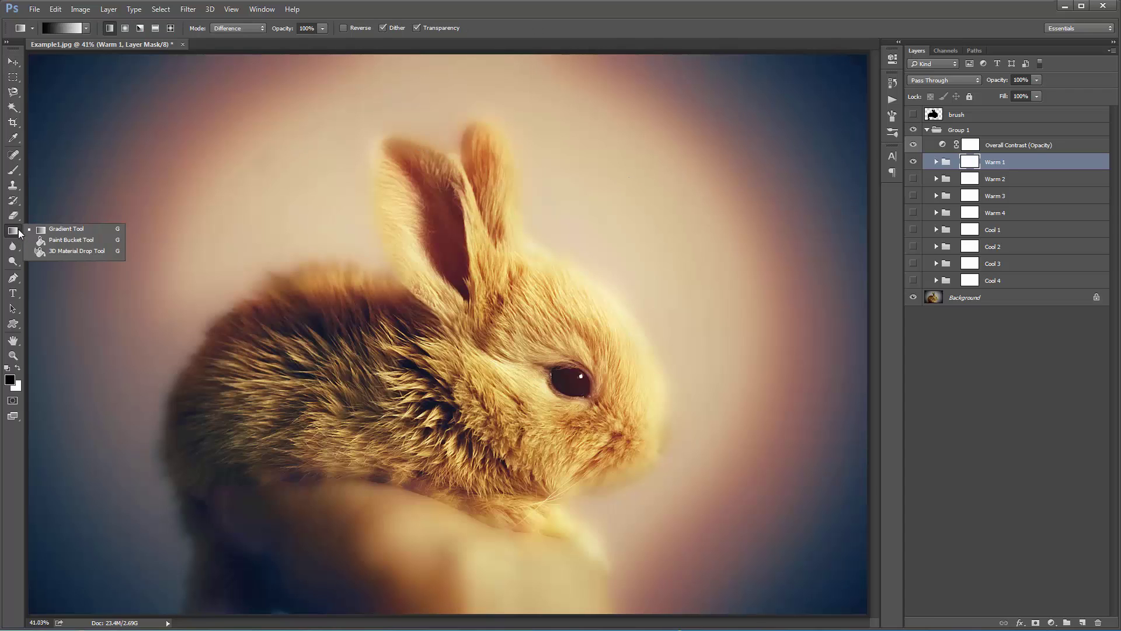
left_click(48, 230)
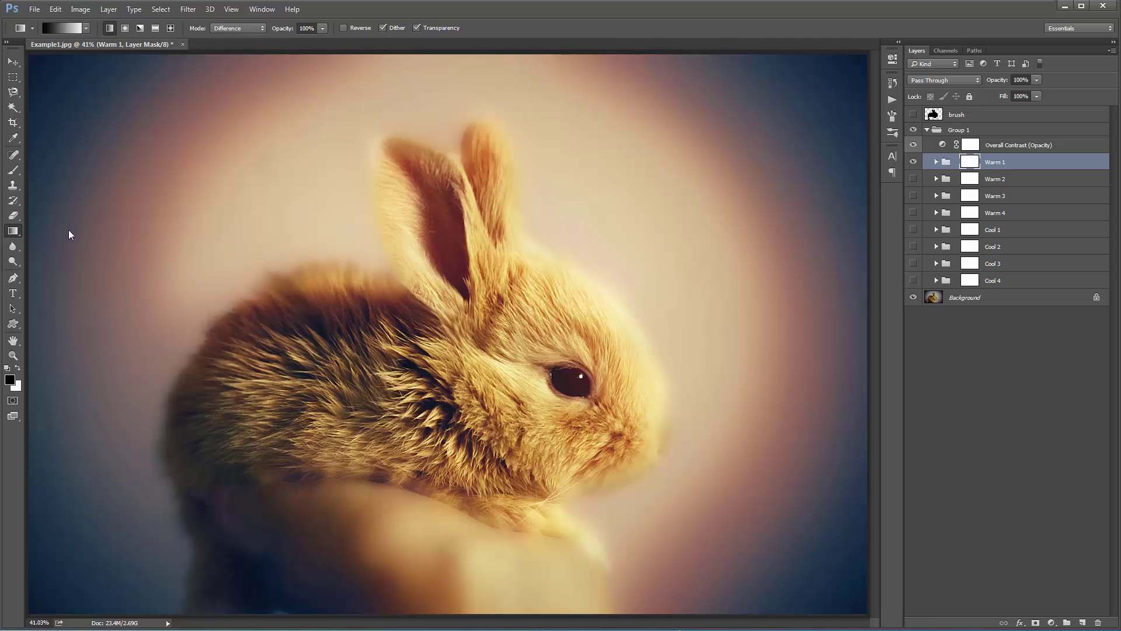
Step: Choose the Black, White preset as the gradient and accept it
left_click(58, 29)
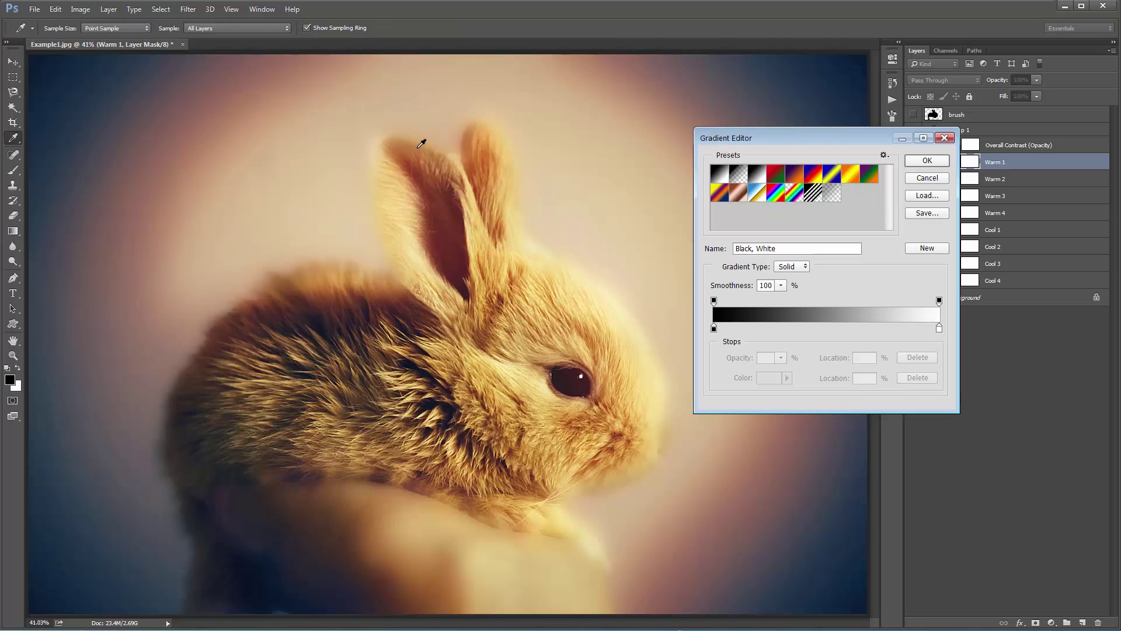
left_click_drag(790, 137, 395, 102)
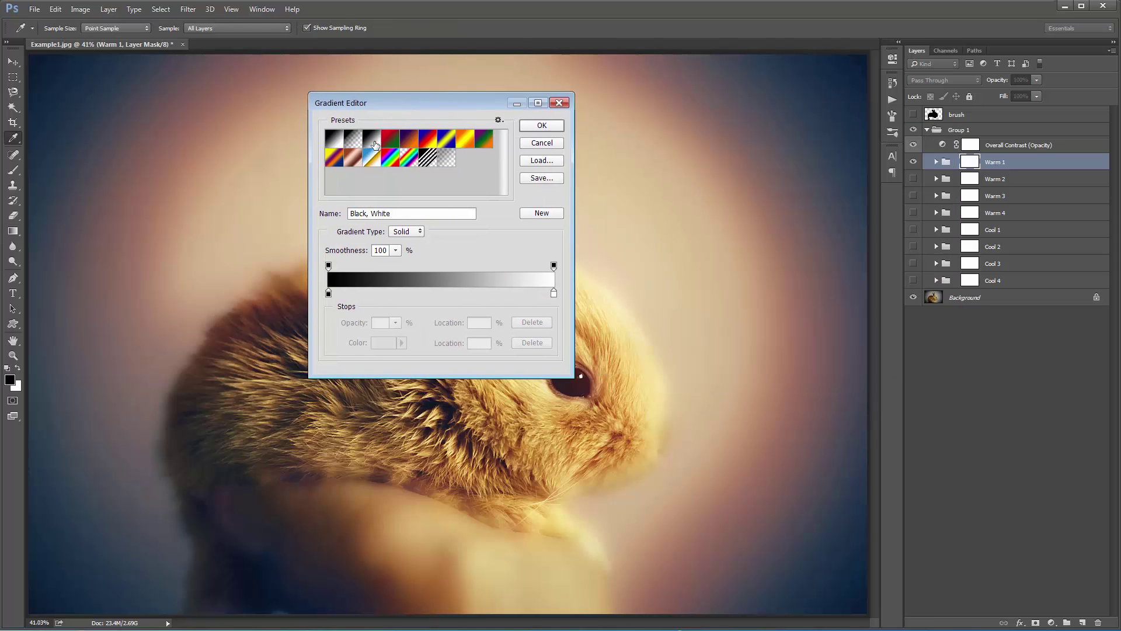
double_click(372, 143)
left_click(736, 267)
left_click(531, 124)
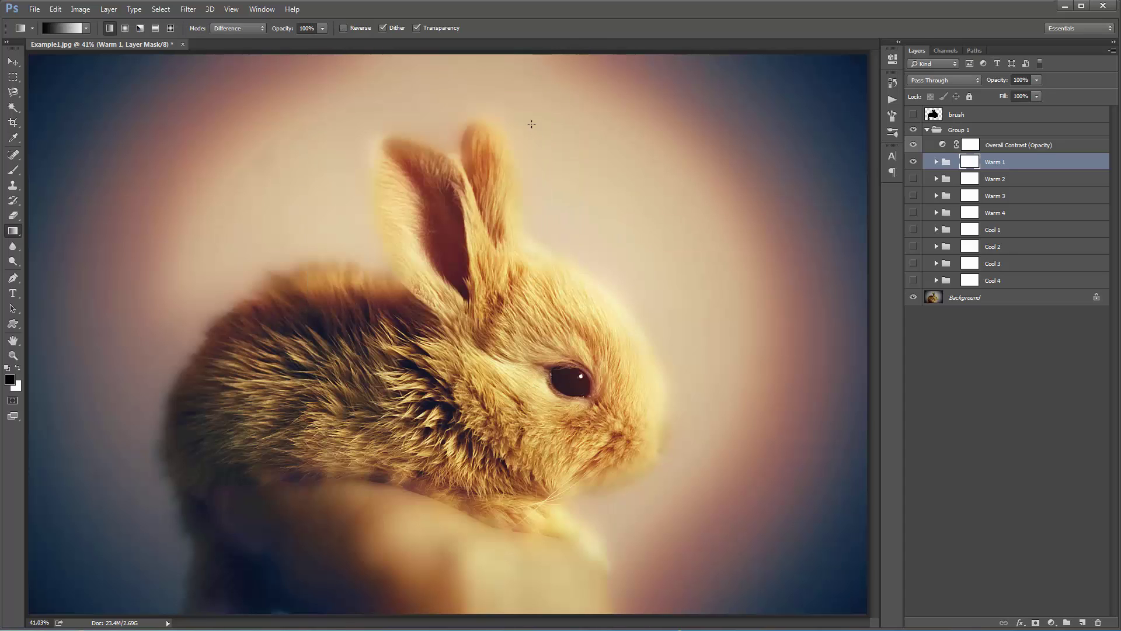
Step: Draw a series of overlapping black-to-white gradients in Difference mode across Warm 1's mask, in varying directions over the rabbit
left_click(247, 28)
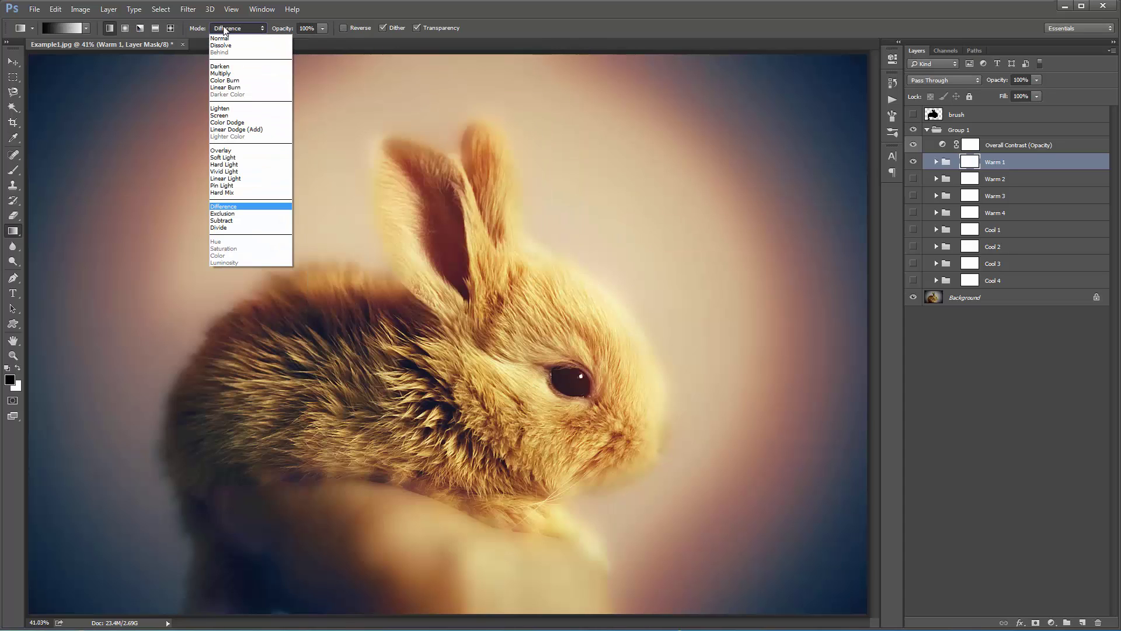
left_click(223, 207)
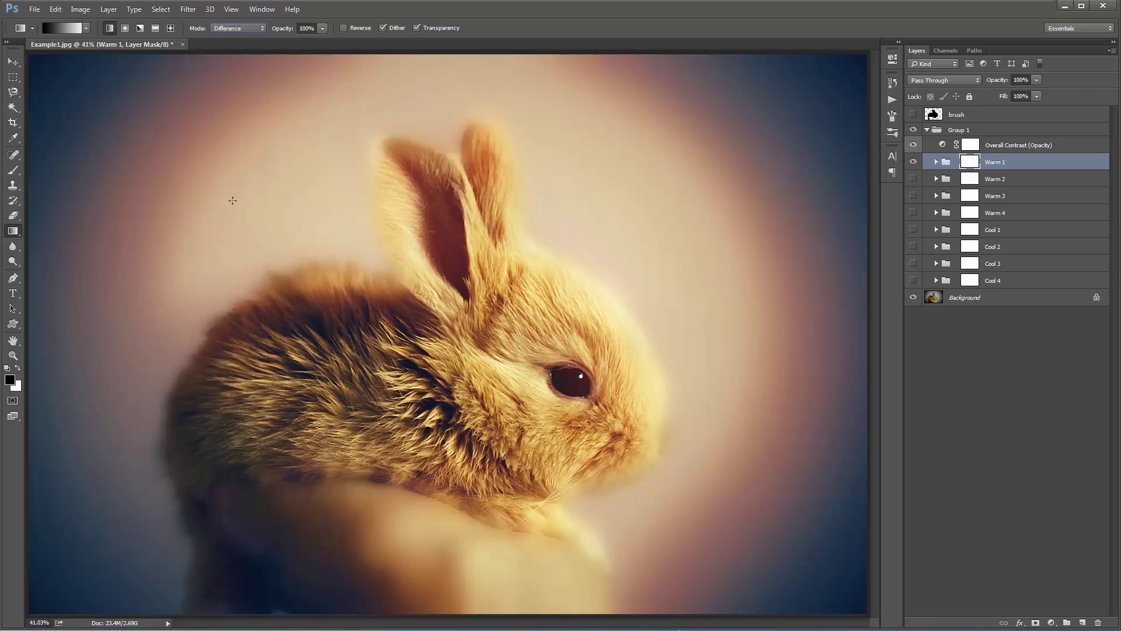
key("ctrl+minus")
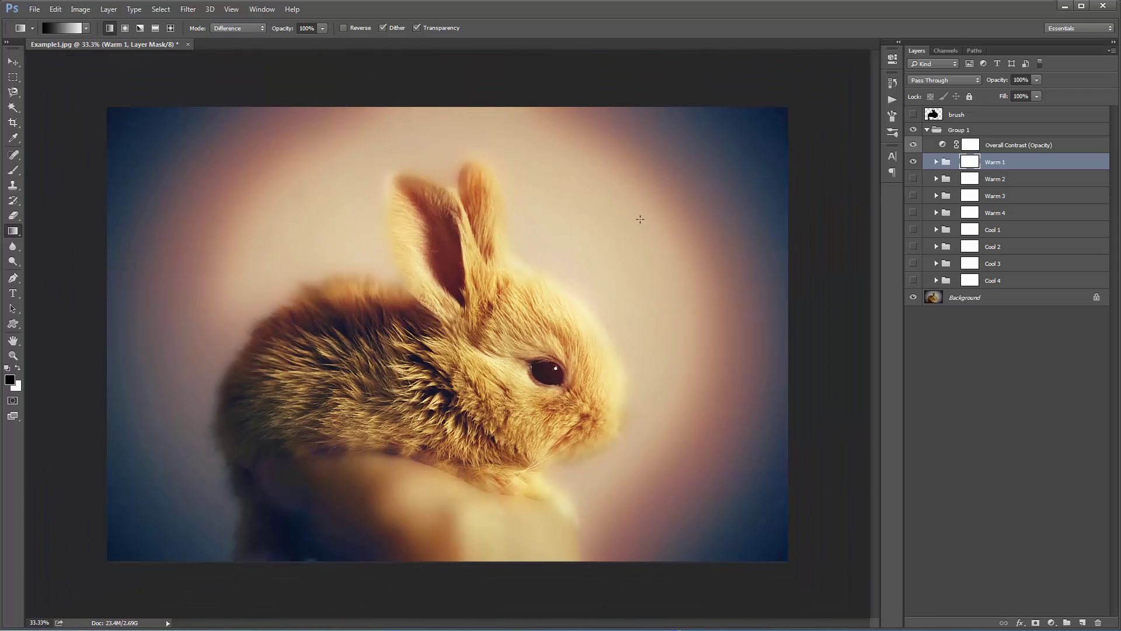
left_click_drag(679, 179, 411, 334)
left_click_drag(297, 377, 292, 379)
left_click_drag(353, 283, 445, 185)
left_click_drag(377, 211, 434, 336)
left_click_drag(392, 481, 290, 384)
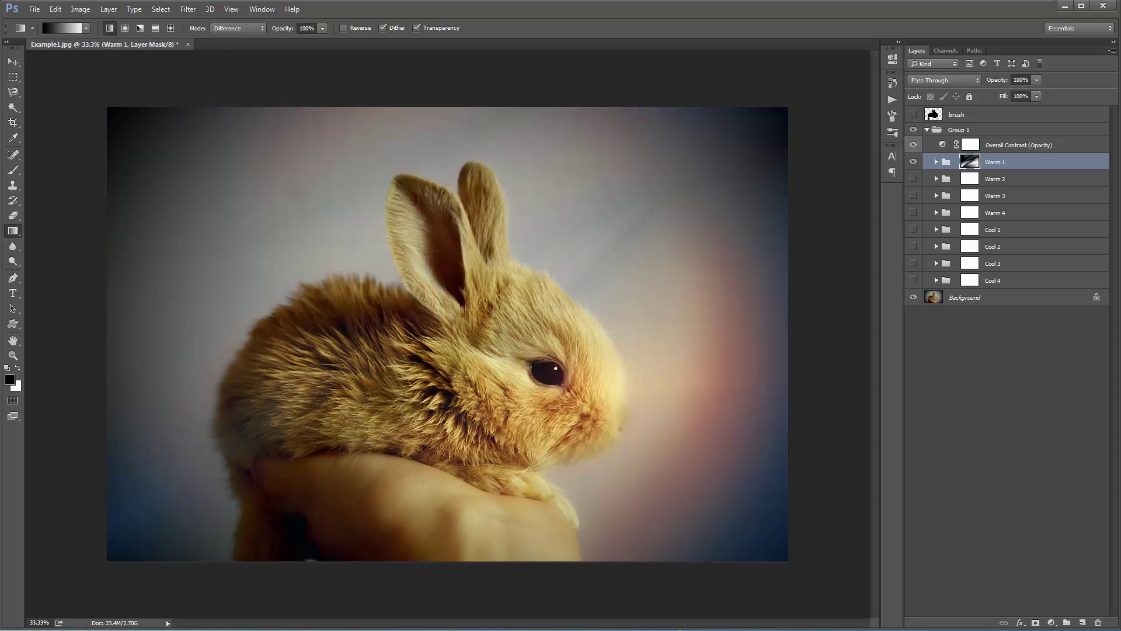
left_click_drag(327, 347, 480, 241)
left_click_drag(372, 214, 307, 365)
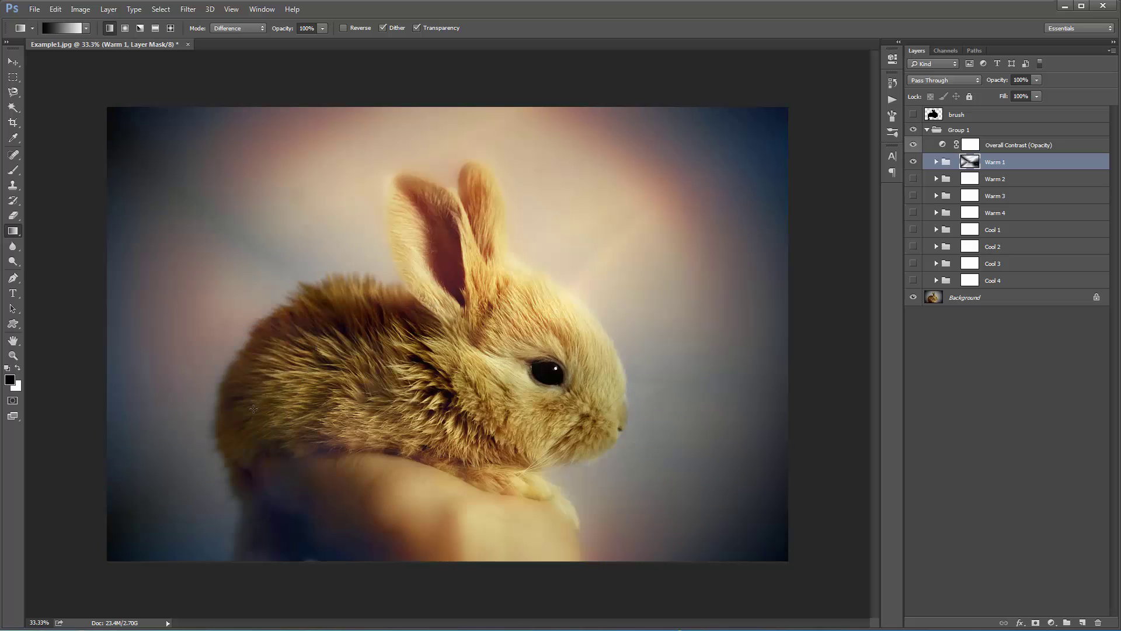
left_click_drag(517, 345, 598, 416)
left_click_drag(522, 334, 306, 191)
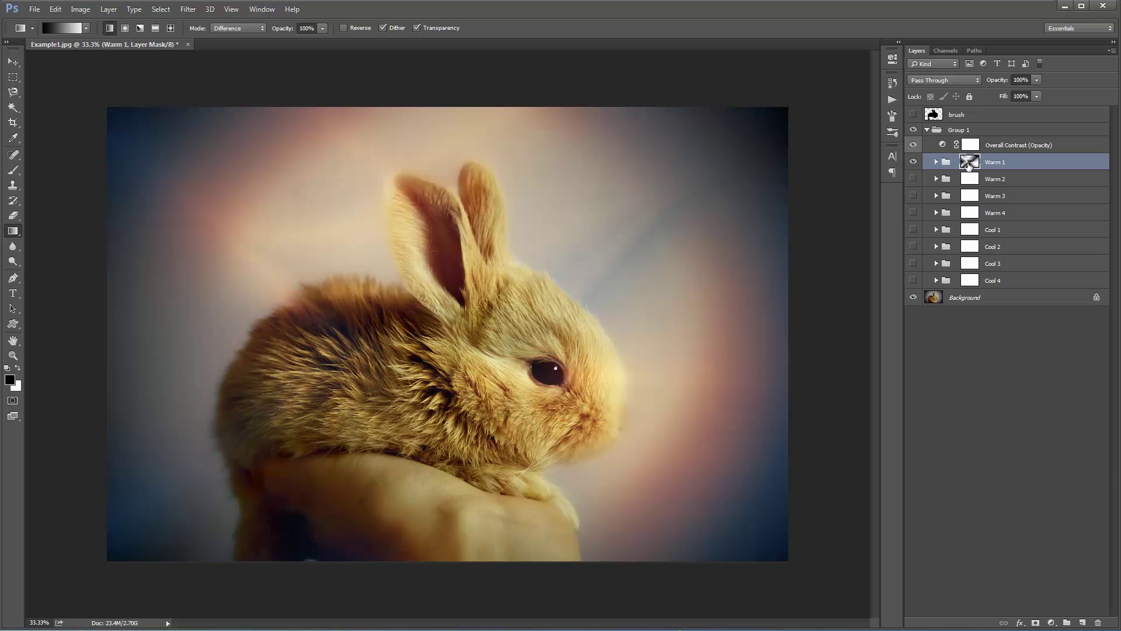
Step: View Warm 1's gradient mask on its own, return to the photo, and toggle Warm 1 off and on to compare
left_click(969, 164, "alt")
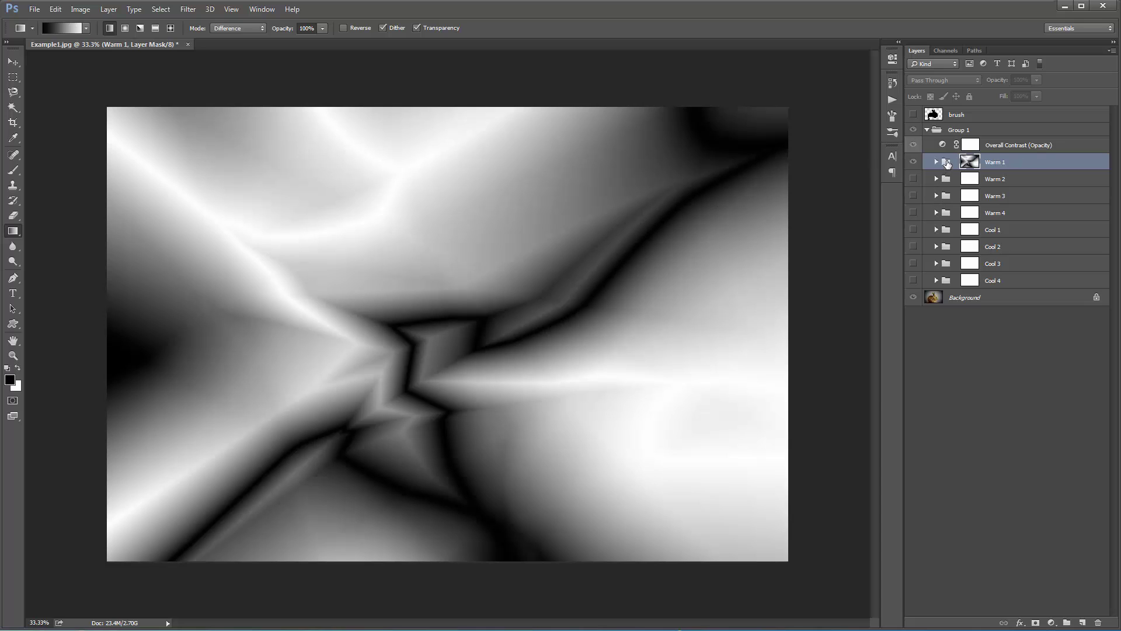
left_click(947, 166)
key("v")
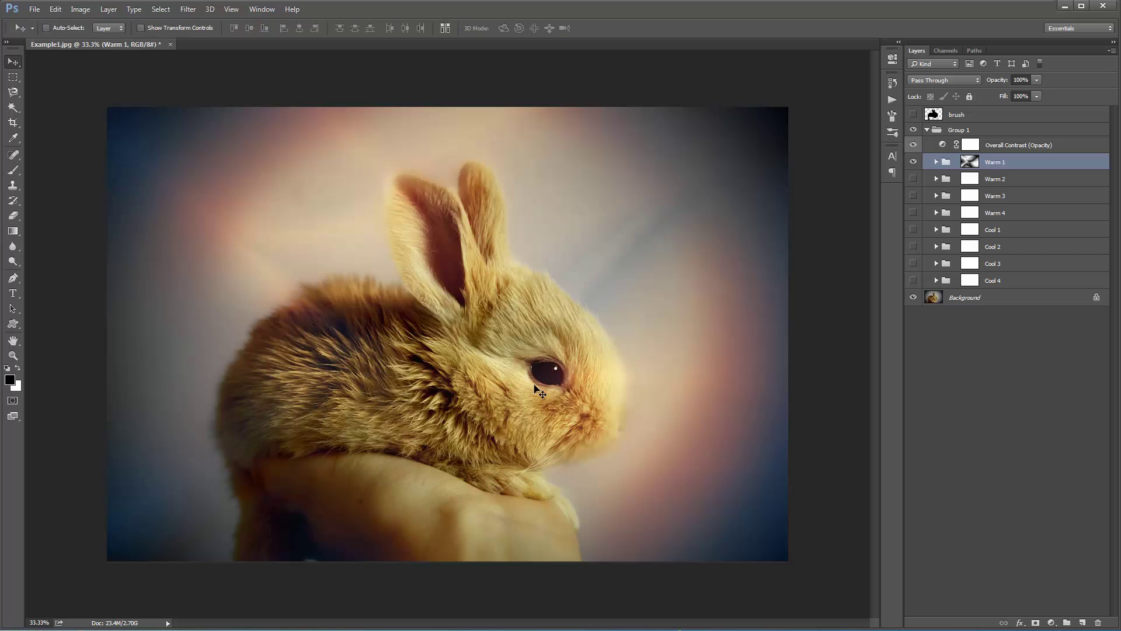
left_click(919, 169)
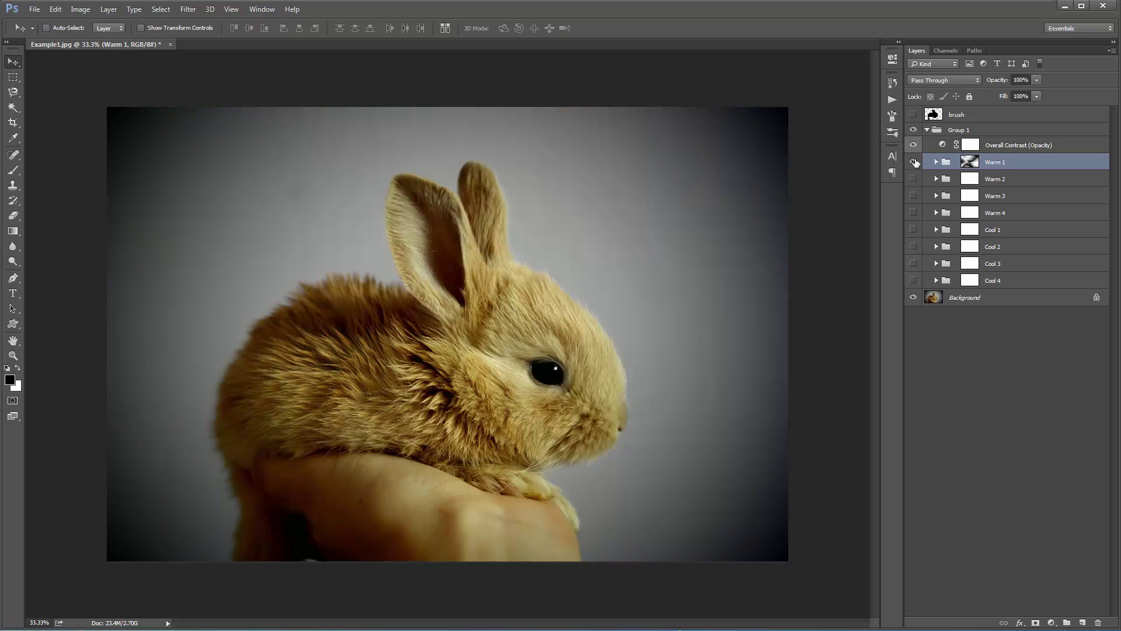
left_click(919, 169)
Step: View Warm 1's mask again, and temporarily hide the Background layer to examine which areas the mask reveals
left_click(969, 162)
left_click(970, 161, "alt")
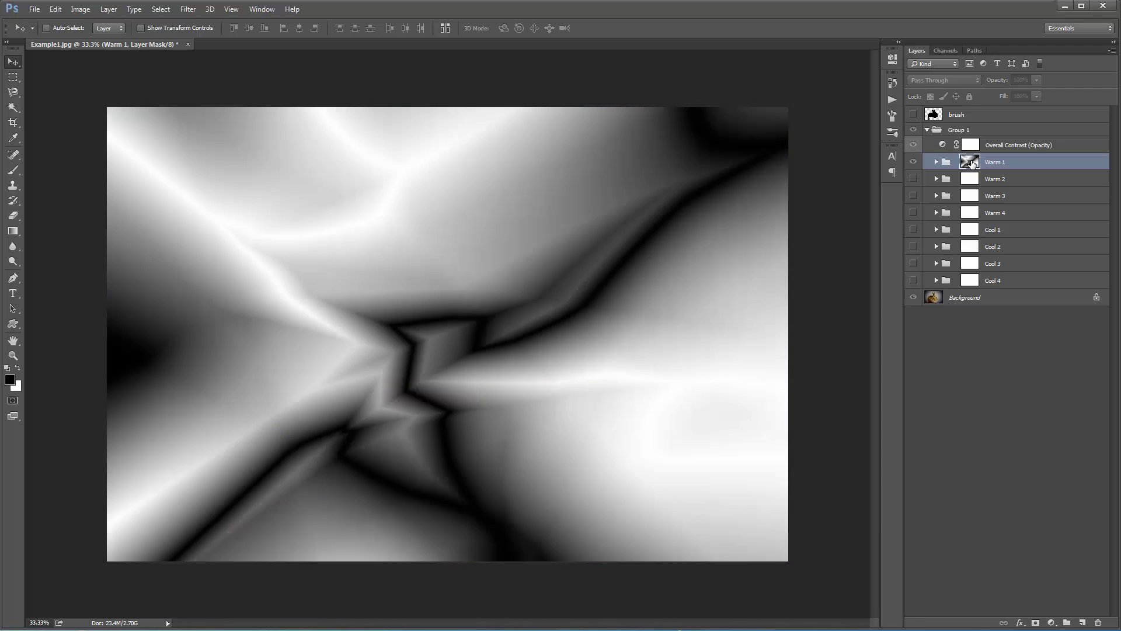
left_click(970, 161, "alt")
left_click(914, 298)
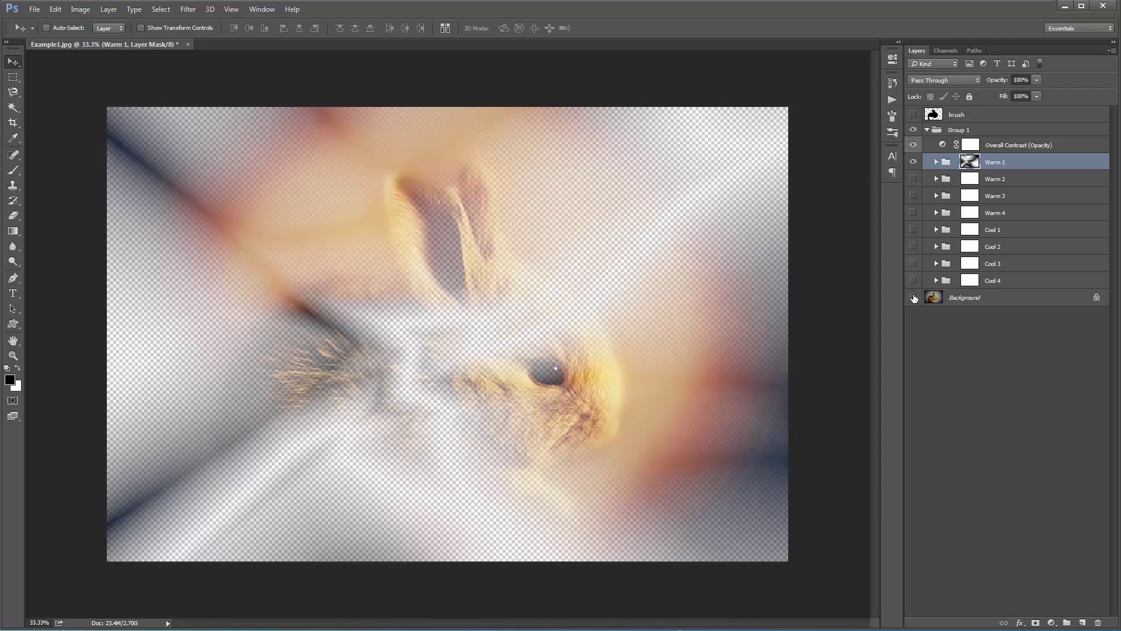
left_click(914, 298)
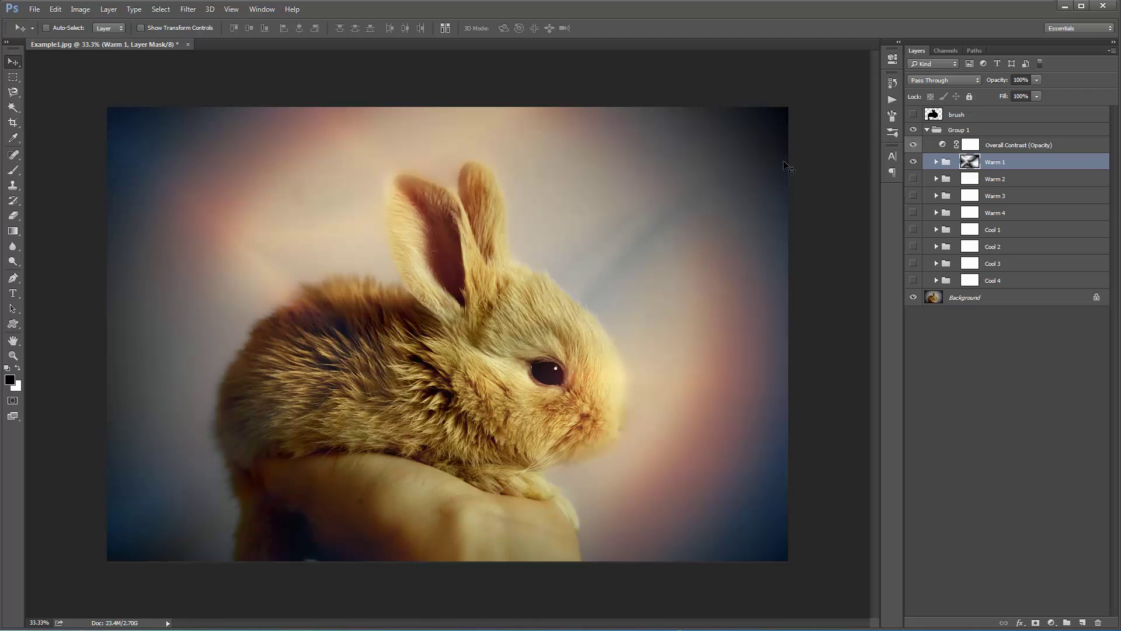
Step: Apply a Gaussian Blur with a radius of about 25 pixels to Warm 1's layer mask and return to the photo view
left_click(976, 162, "alt")
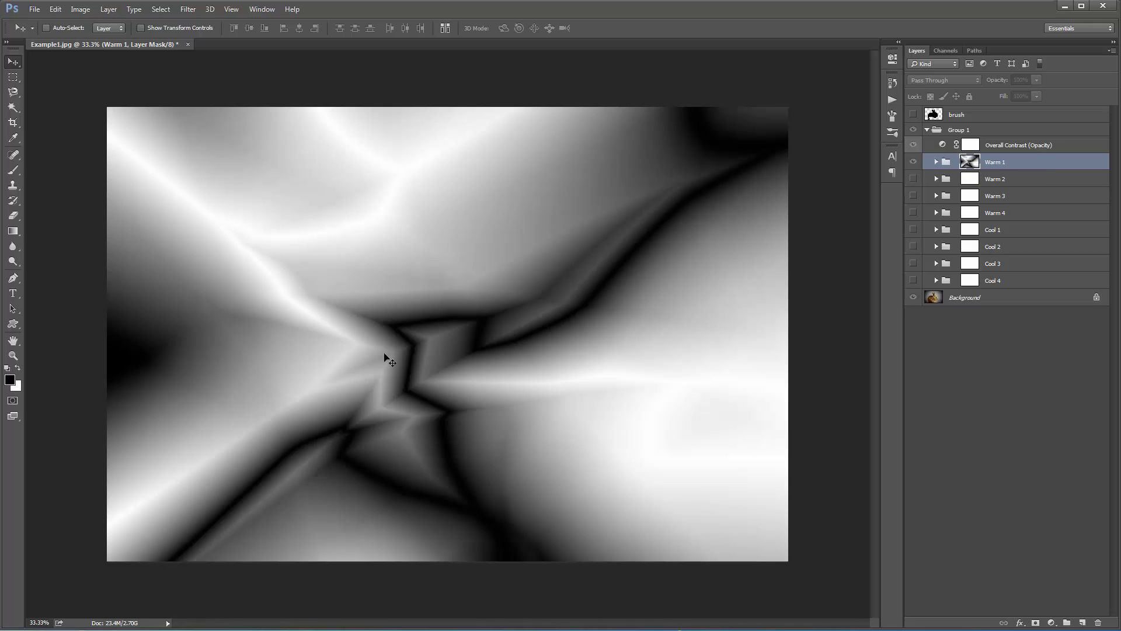
left_click(189, 9)
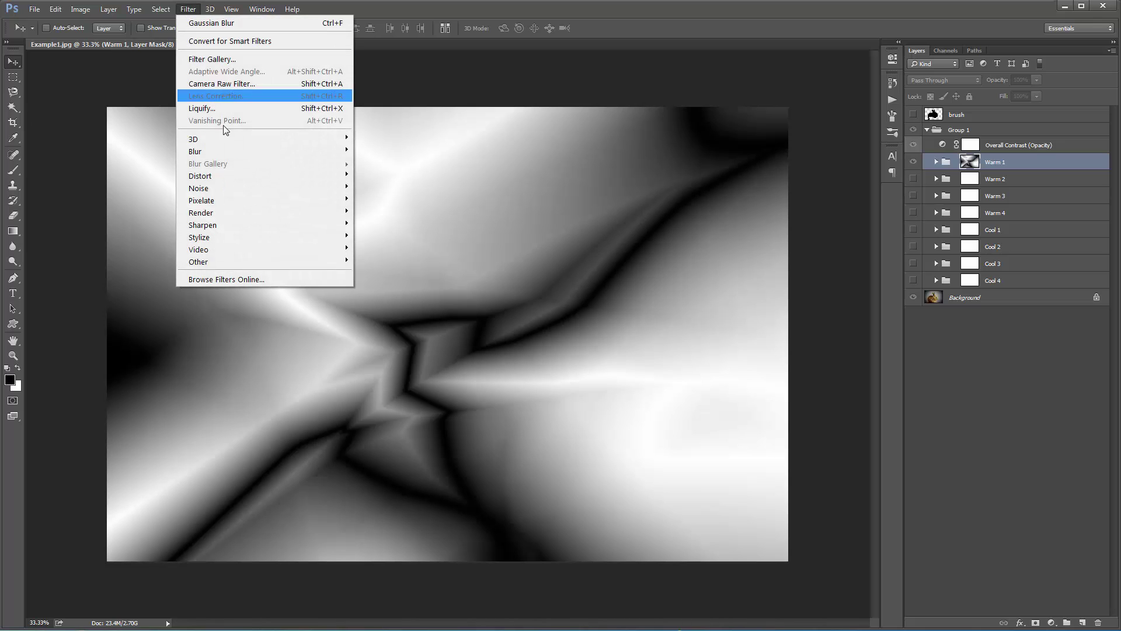
mouse_move(224, 152)
left_click(387, 200)
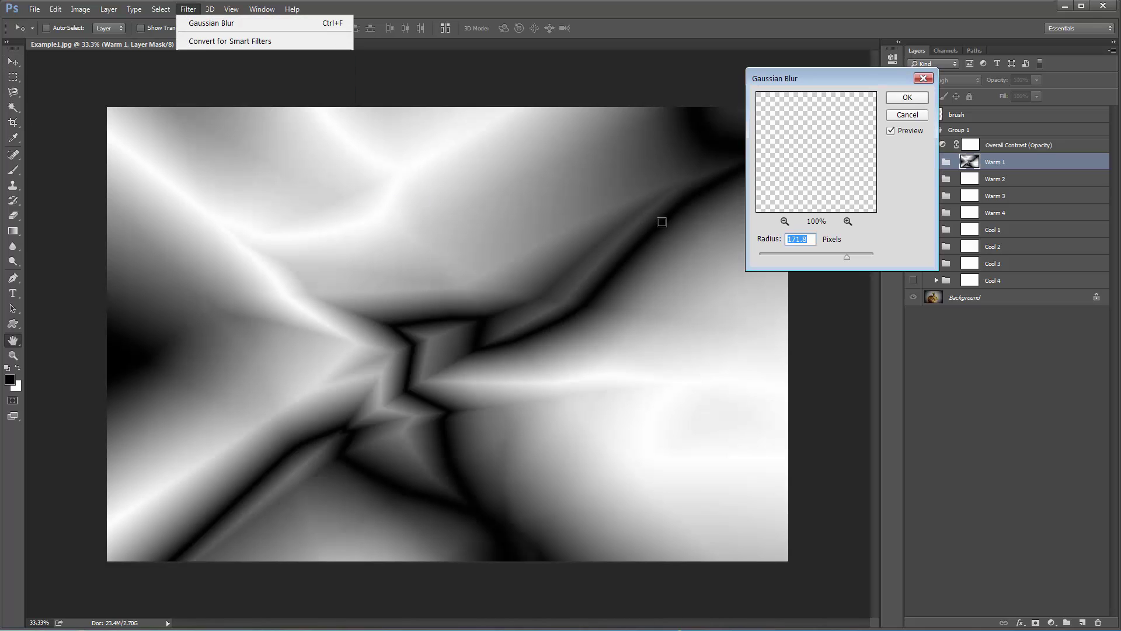
left_click_drag(852, 255, 814, 257)
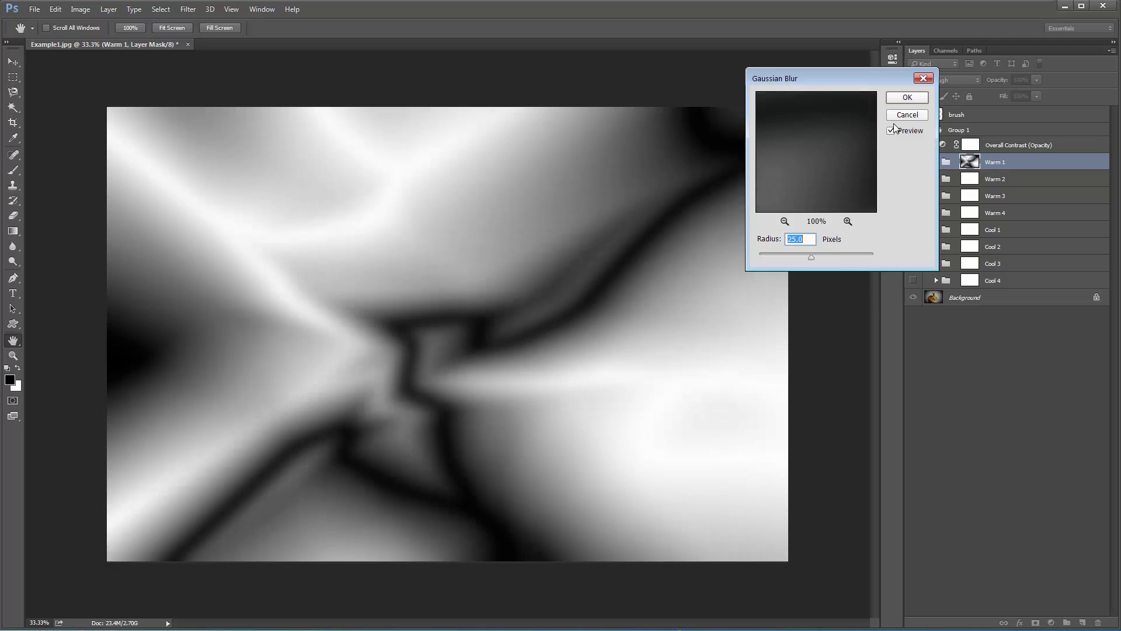
left_click(908, 97)
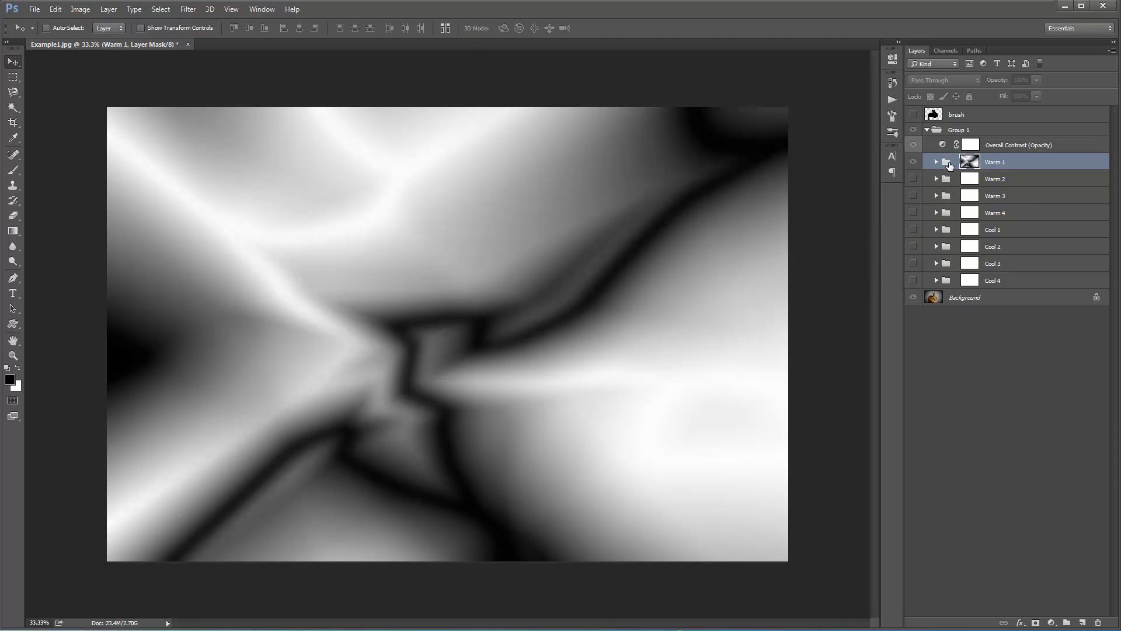
left_click(950, 170)
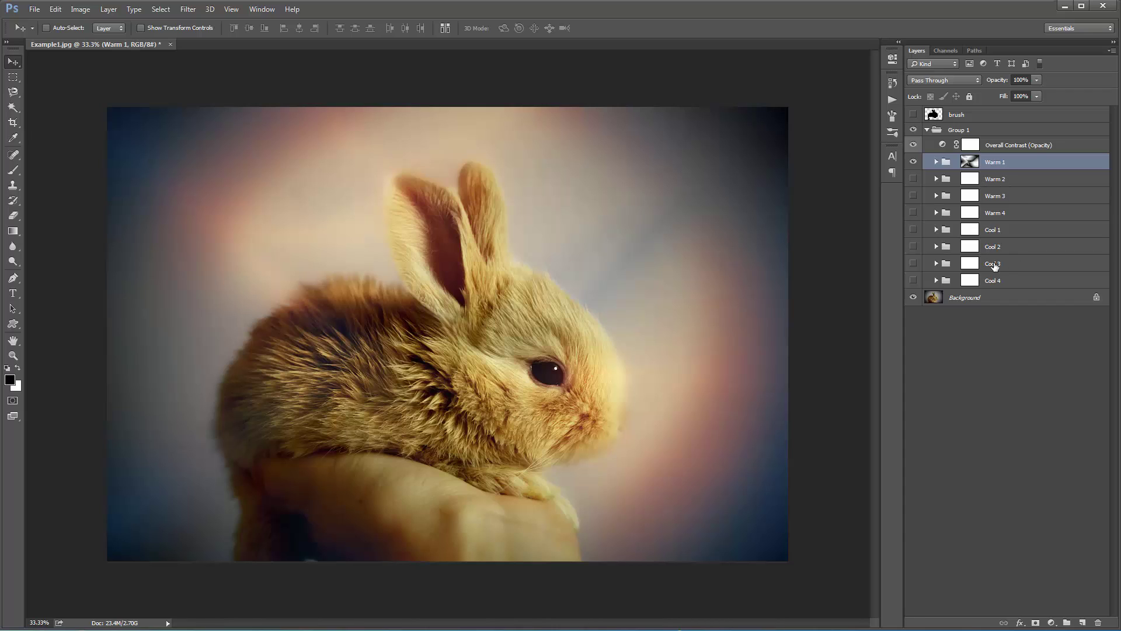
Step: Copy Warm 1's blurred gradient mask onto the Warm 2 group, replacing its white mask
left_click(995, 179)
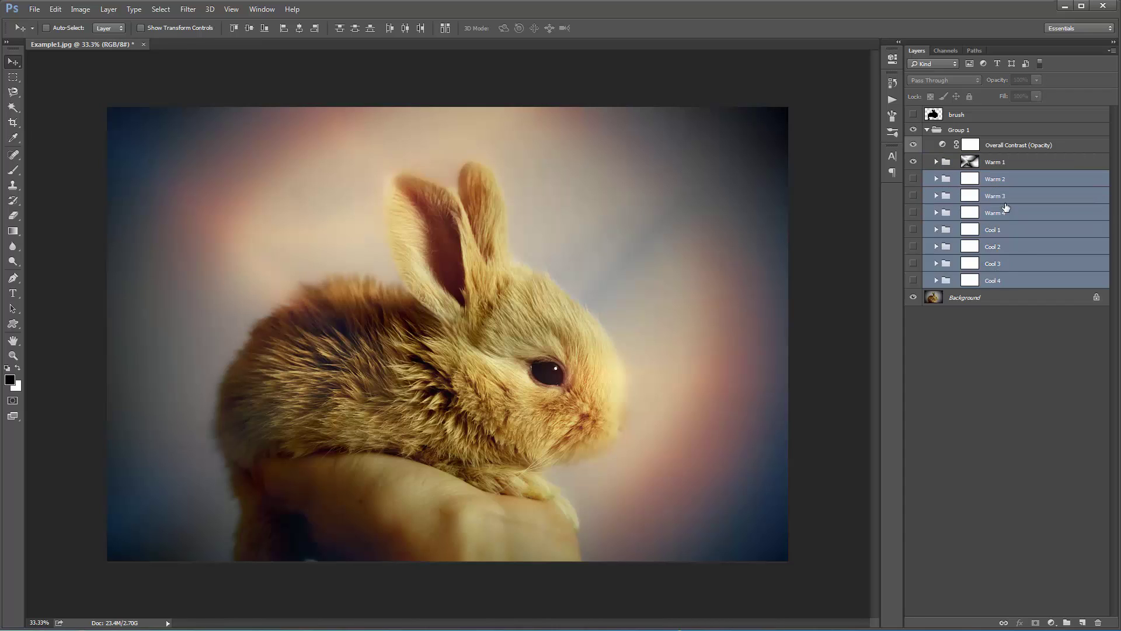
left_click(970, 163)
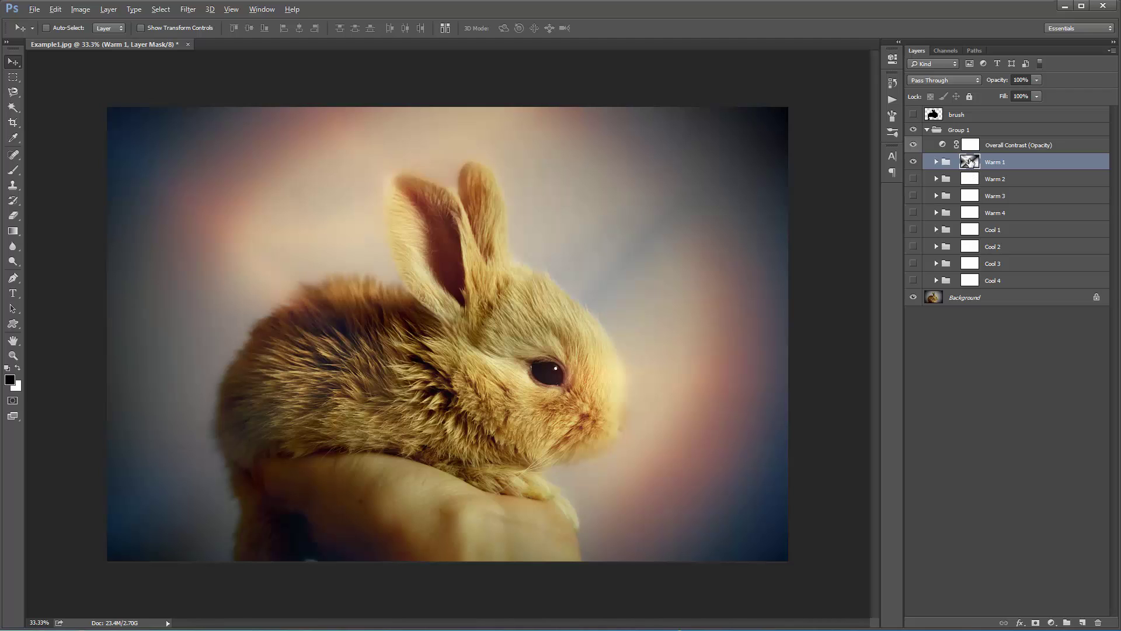
left_click_drag(970, 162, 974, 183)
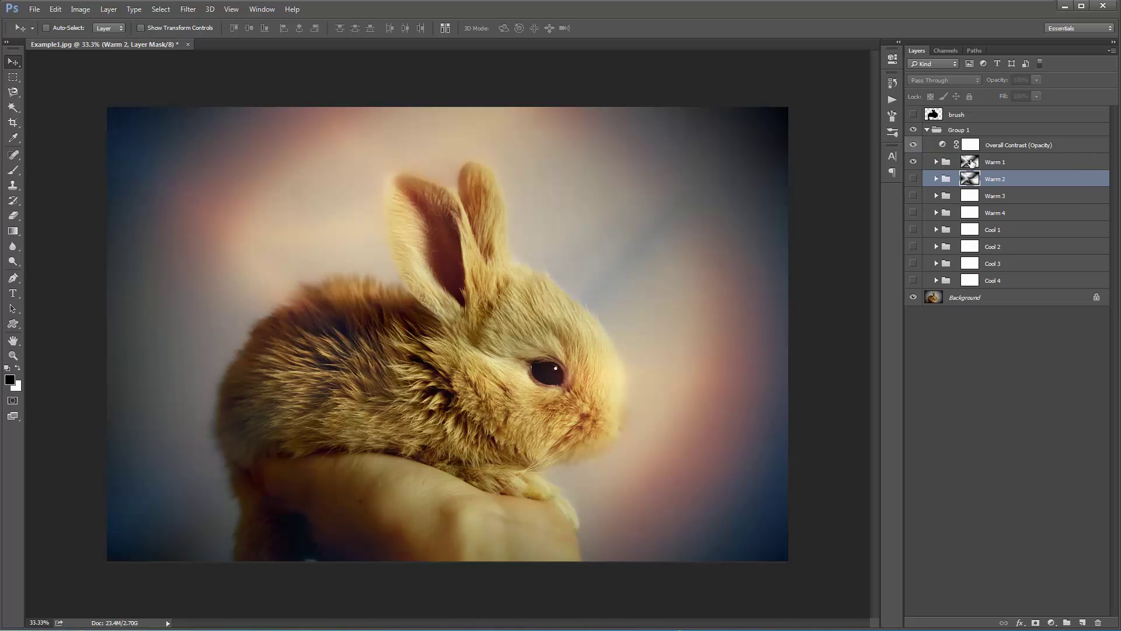
Step: Compare the masked Warm 2 look with Warm 1 by switching their visibility, leaving Warm 1 shown
left_click(913, 161)
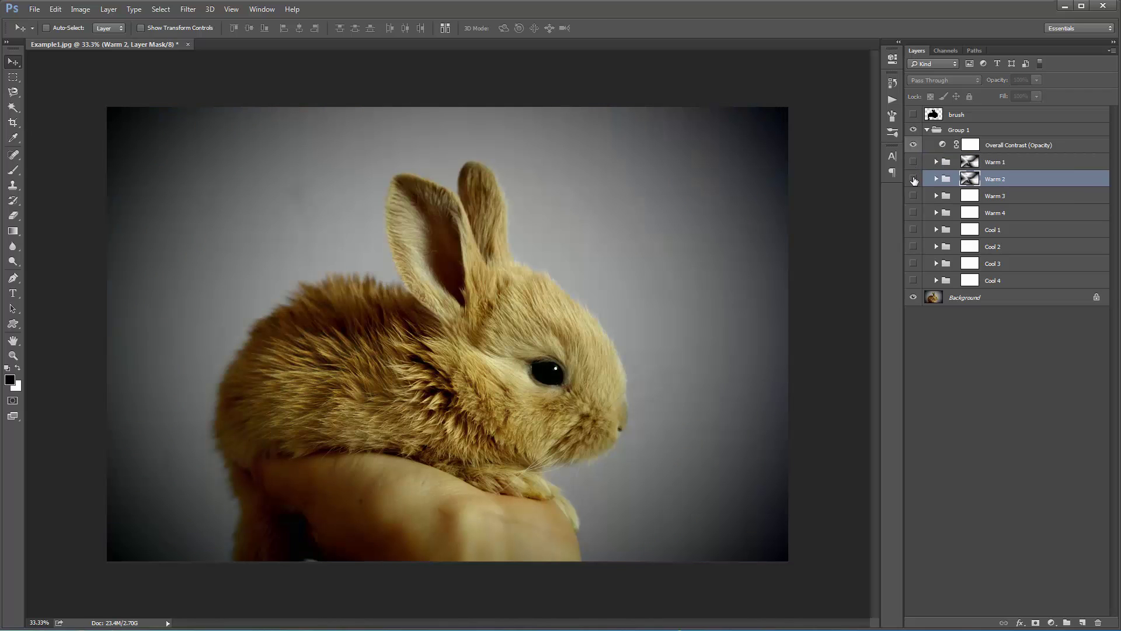
left_click(913, 178)
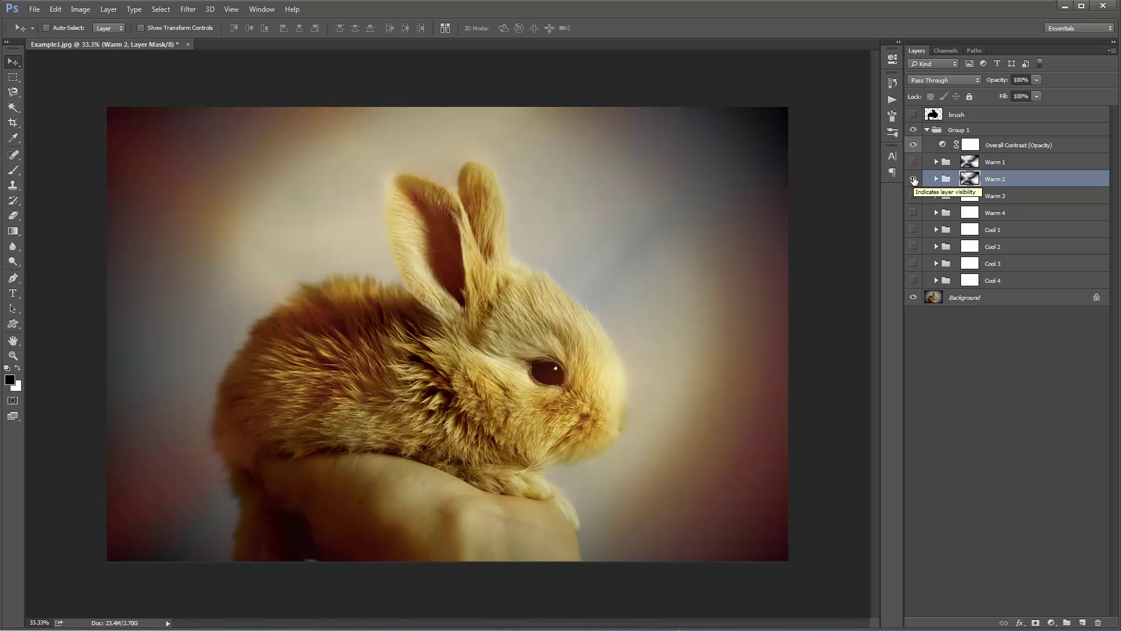
left_click(913, 179)
left_click(913, 162)
Step: Copy the gradient mask to Warm 3, Warm 4 and Cool 1 through Cool 4, and view Warm 2's mask on its own
left_click_drag(980, 180, 972, 282)
left_click(966, 183, "alt")
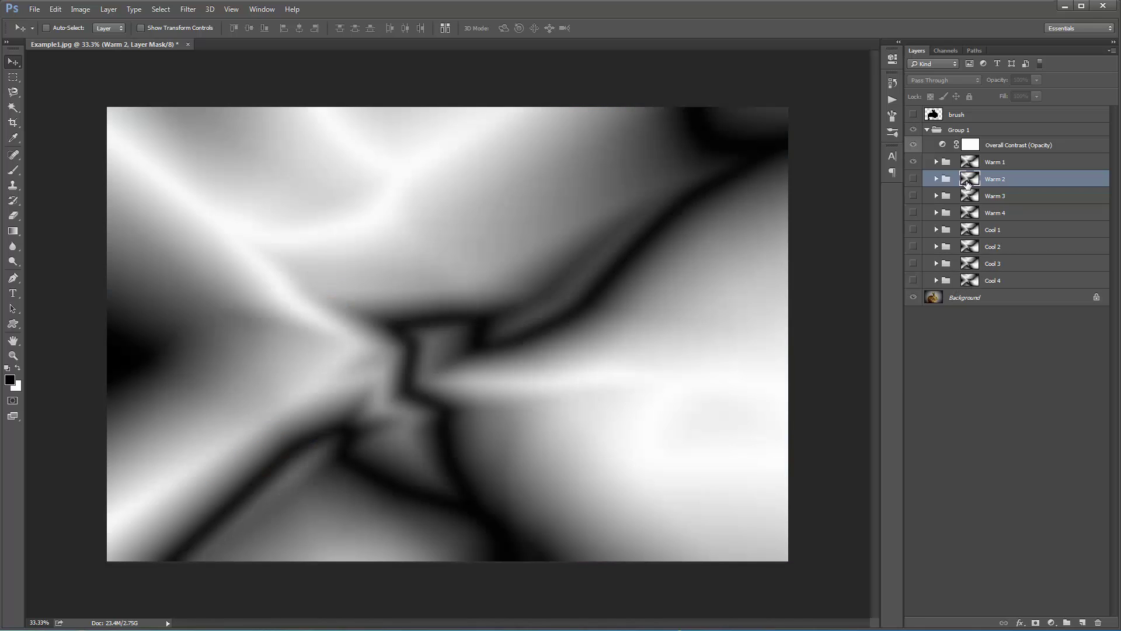
Step: Return to the photo view, hide Warm 1 and compare the masked Warm 3, Warm 4 and Cool 1 looks, leaving Warm 4 shown
left_click(967, 183, "alt")
left_click(913, 162)
left_click(914, 195)
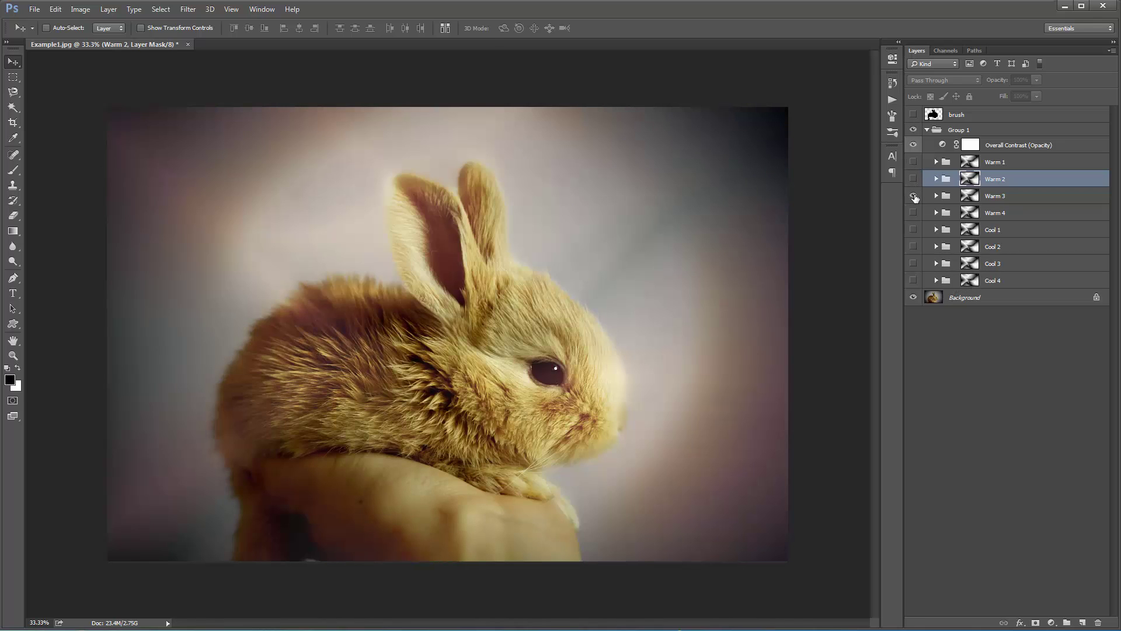
left_click(914, 196)
left_click(913, 212)
left_click(913, 212)
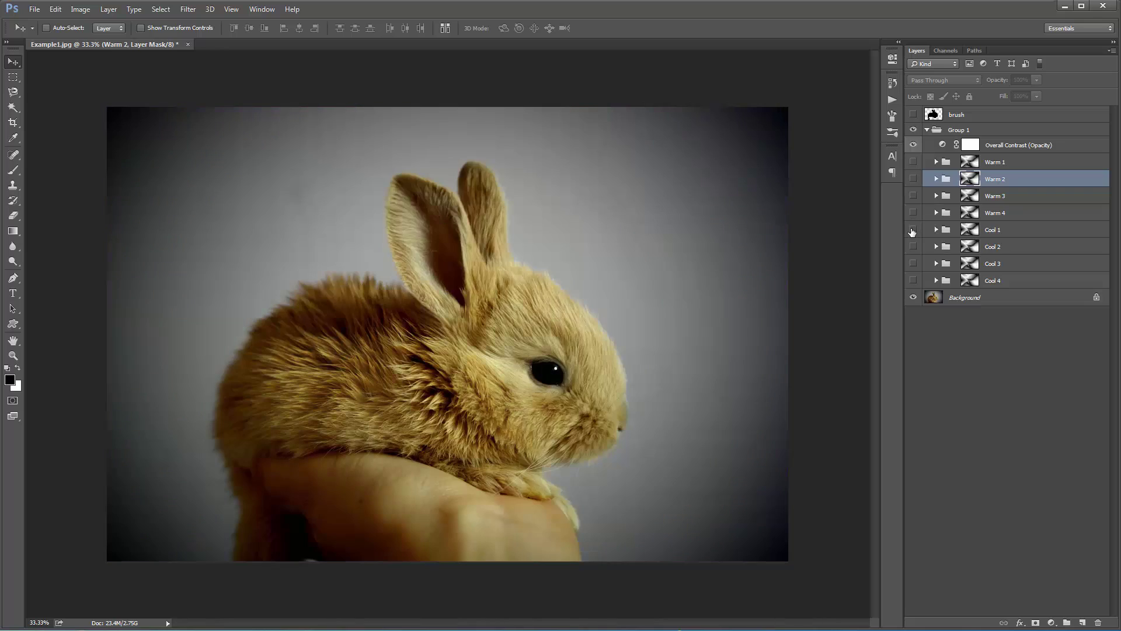
left_click(914, 230)
left_click(914, 229)
left_click(913, 213)
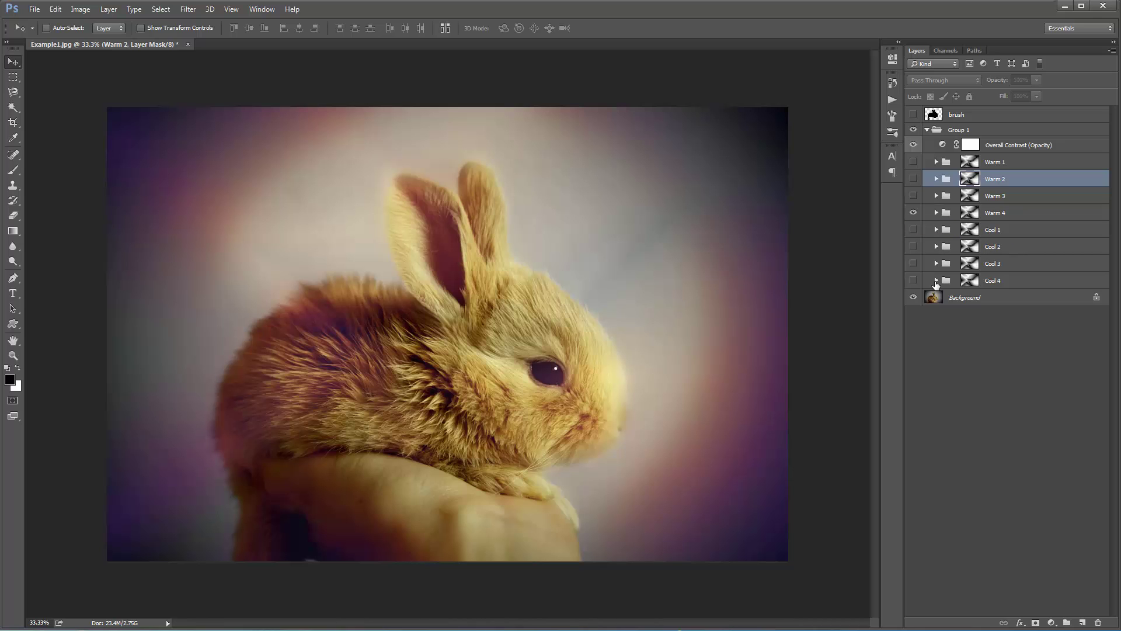
Step: Check the masked Warm 4 look without the Background, restore it, and compare Warm 4 with Warm 3, leaving Warm 4 shown
left_click(914, 298)
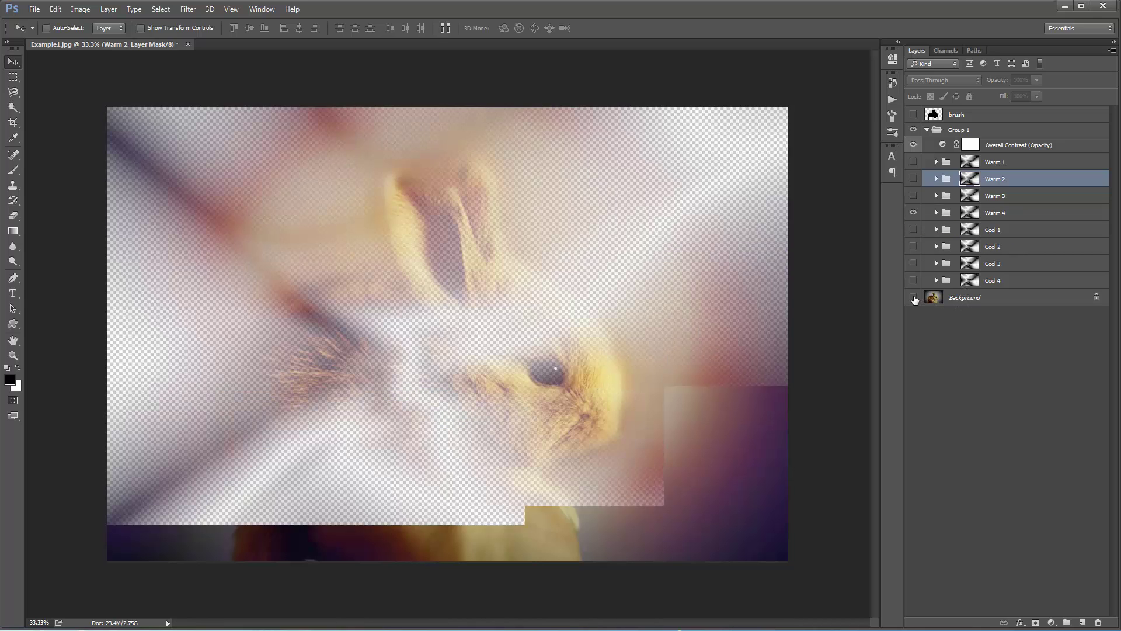
left_click(914, 298)
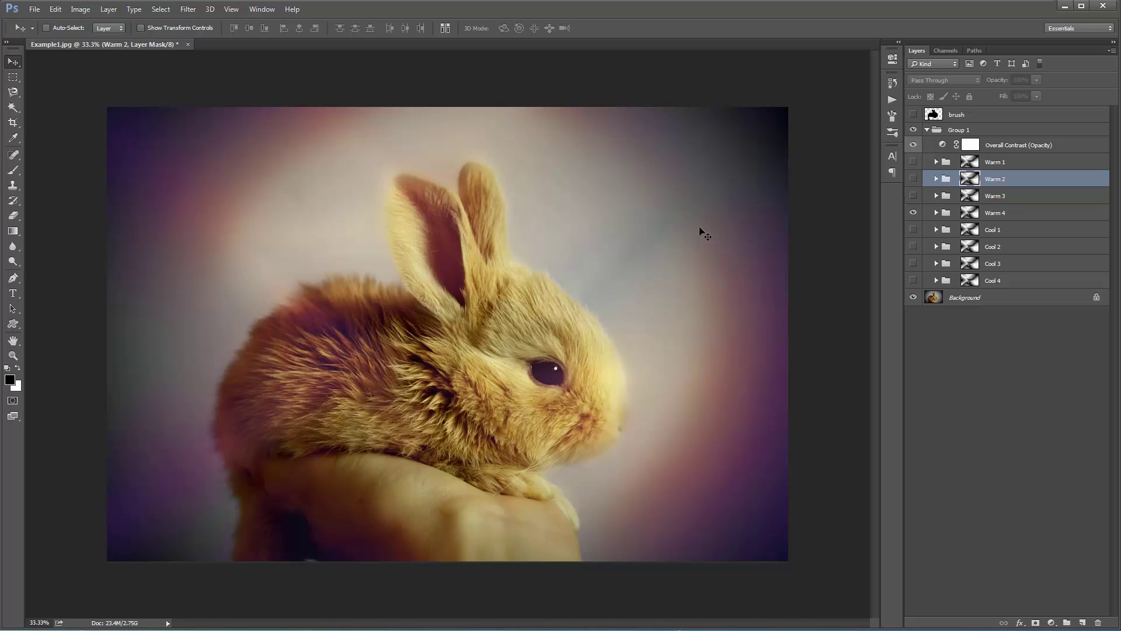
left_click(914, 212)
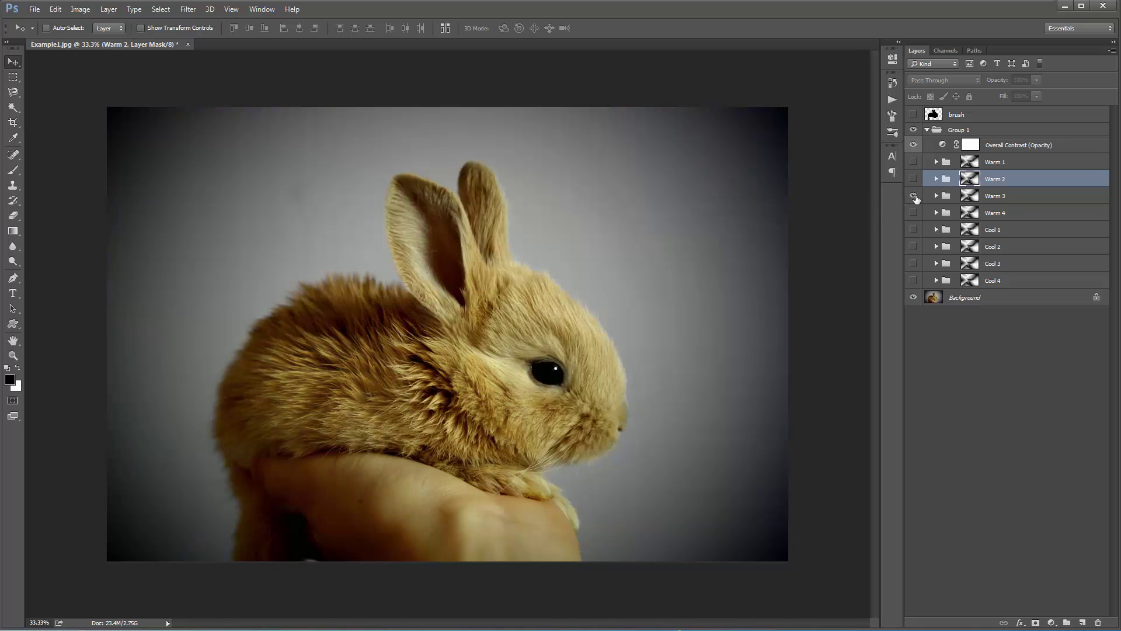
left_click(914, 196)
left_click(914, 196)
left_click(914, 214)
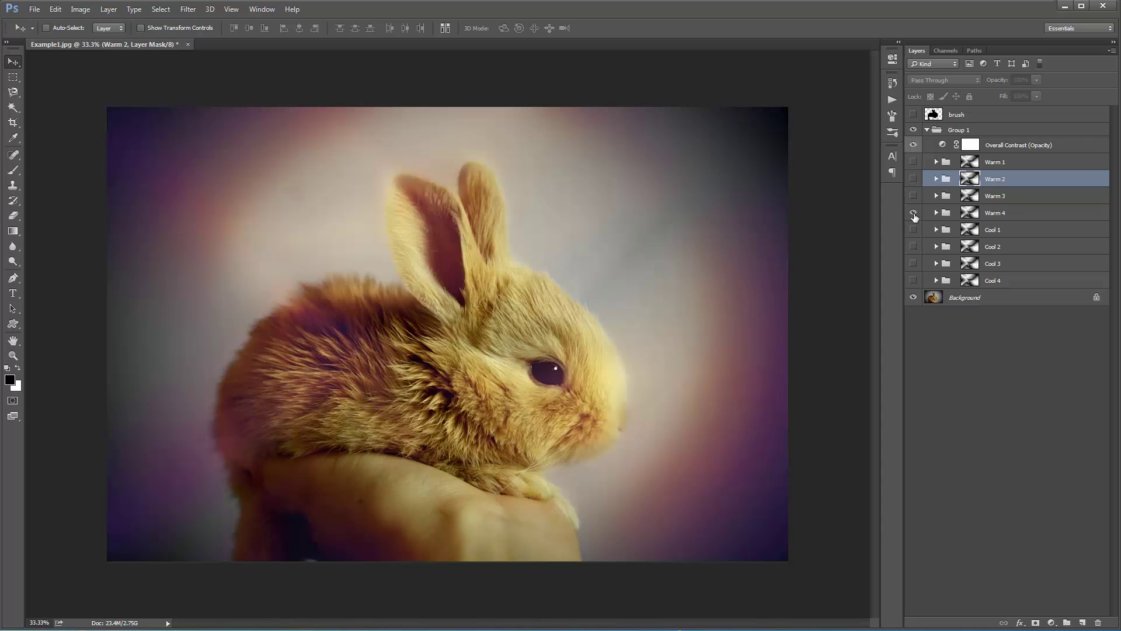
Step: Select the Warm 4 group, view its layer mask on its own and return to the photo view
left_click(995, 214)
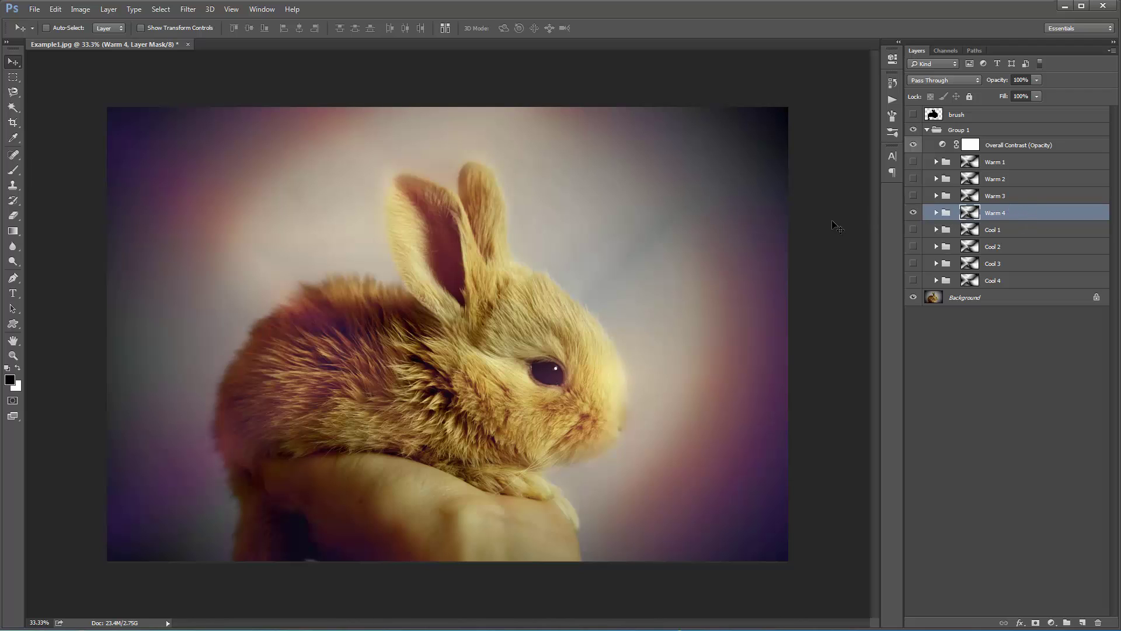
left_click(970, 214, "alt")
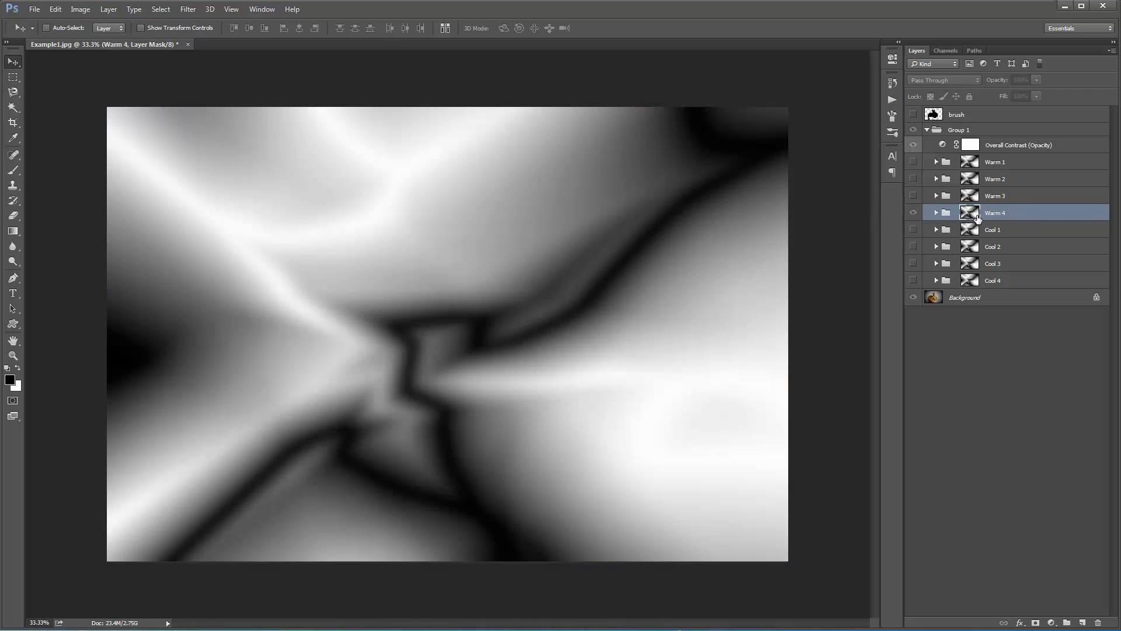
left_click(951, 215)
Step: Invert Warm 1's gradient layer mask, inspect it on its own and return to the photo view with the group collapsed
left_click(970, 198)
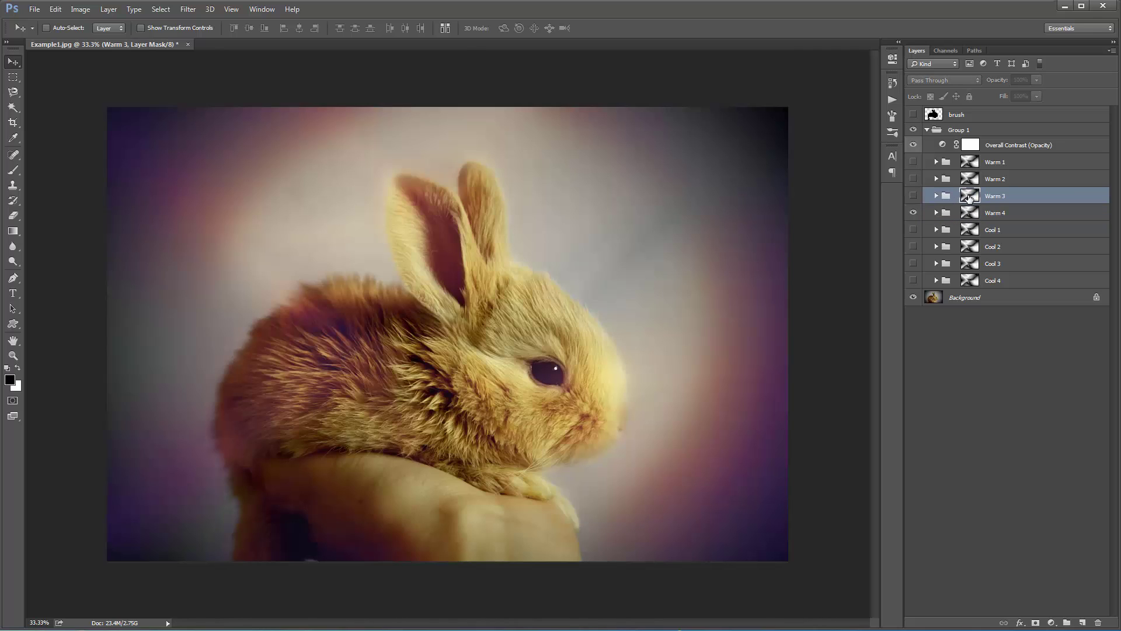
left_click(971, 164)
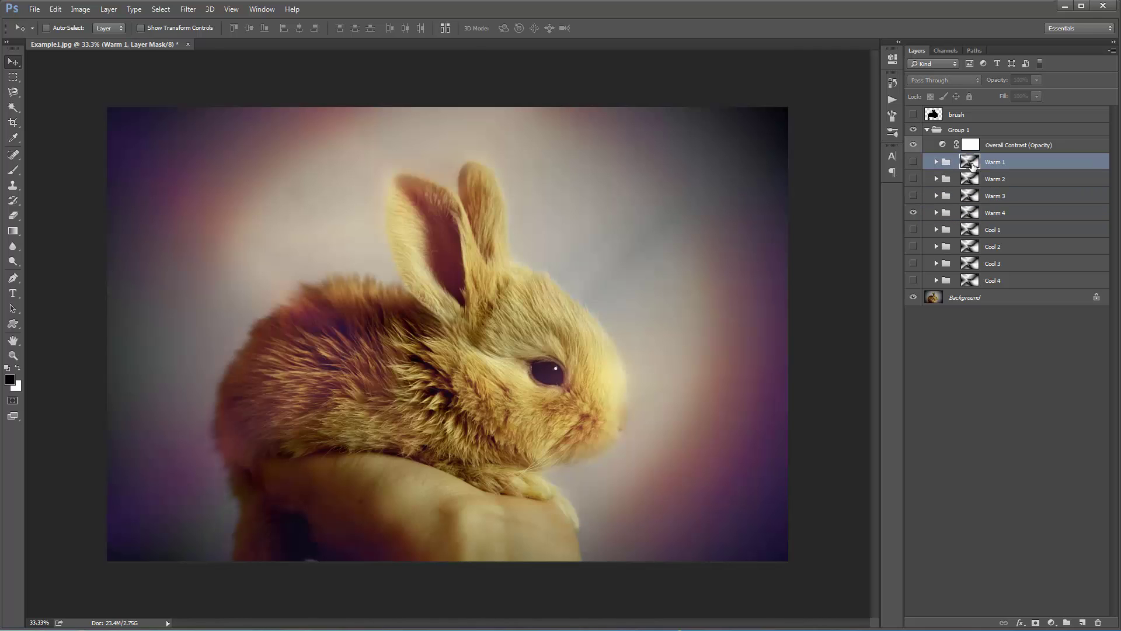
key("ctrl")
left_click(972, 166, "alt")
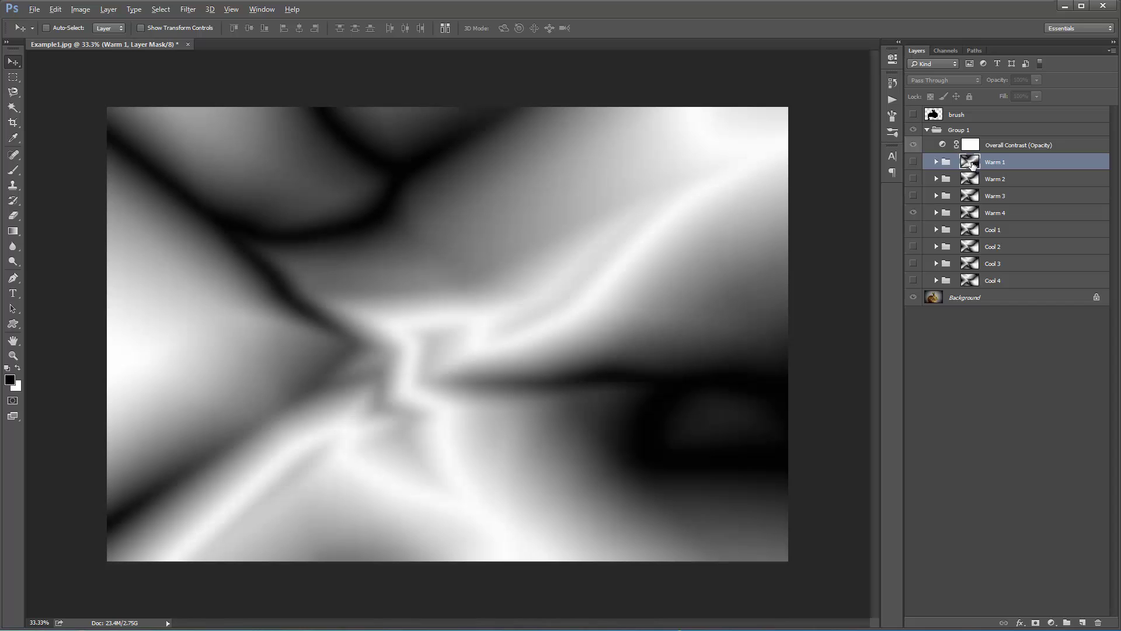
left_click(972, 166, "alt")
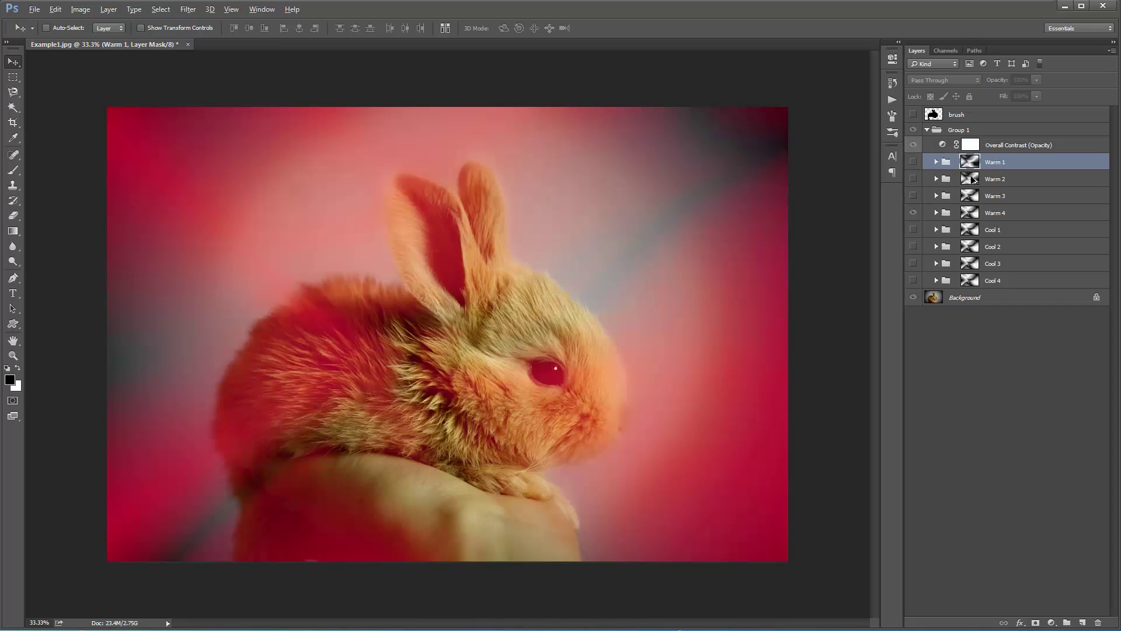
left_click(937, 162)
left_click(943, 166)
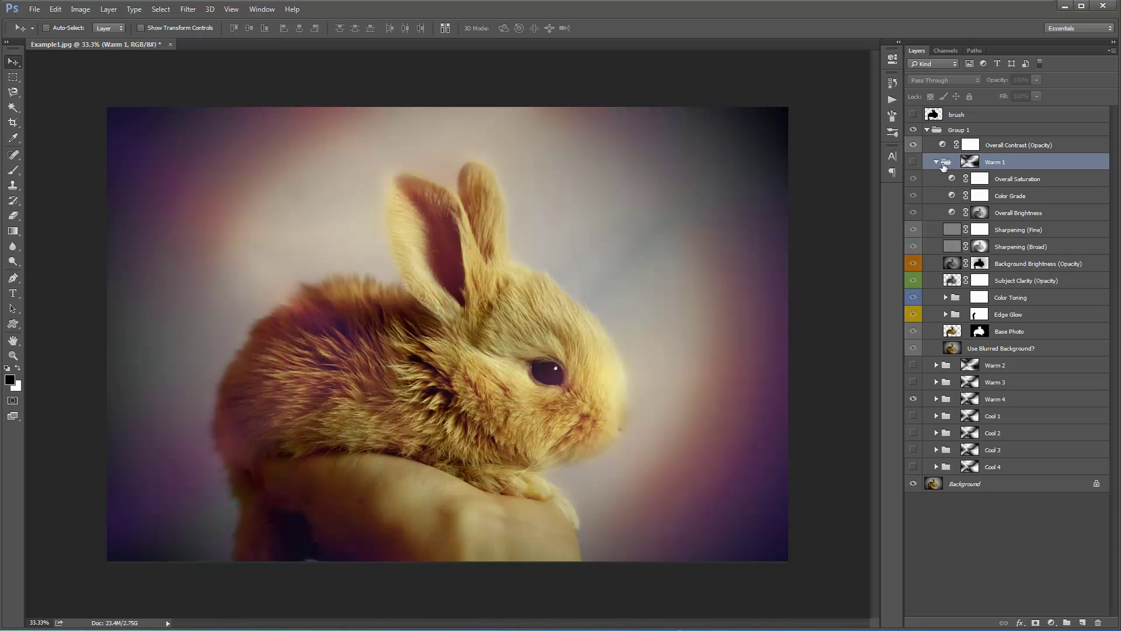
left_click(936, 163)
Step: View the layer masks of Warm 2 and Warm 3 on their own, return to the photo and select Cool 1's mask
left_click(972, 180)
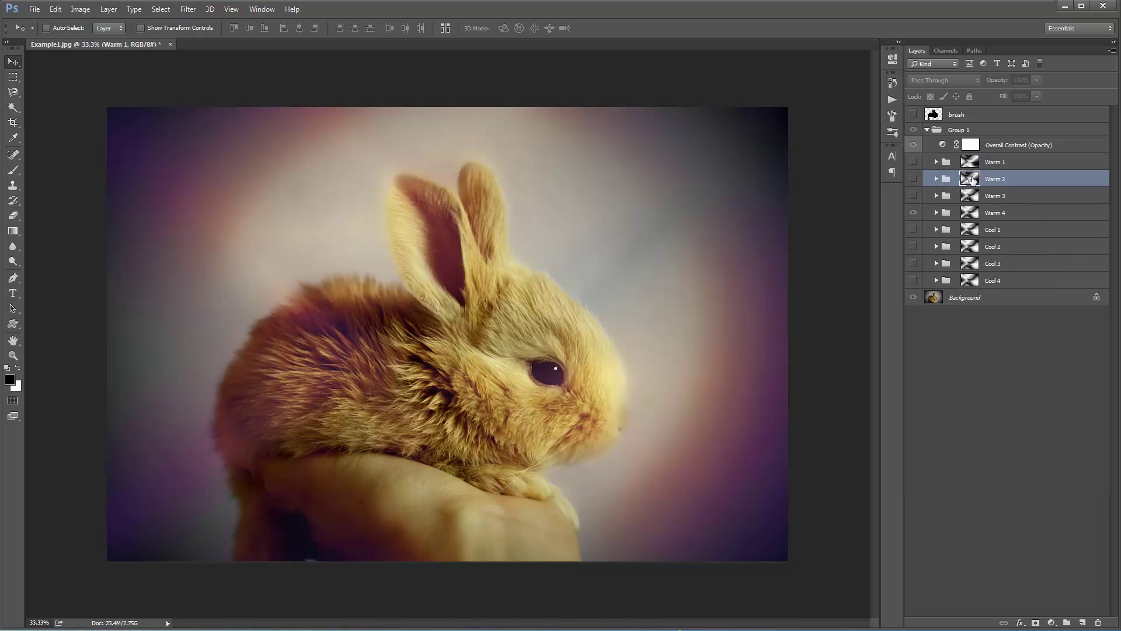
left_click(972, 179, "alt")
left_click(971, 196, "alt")
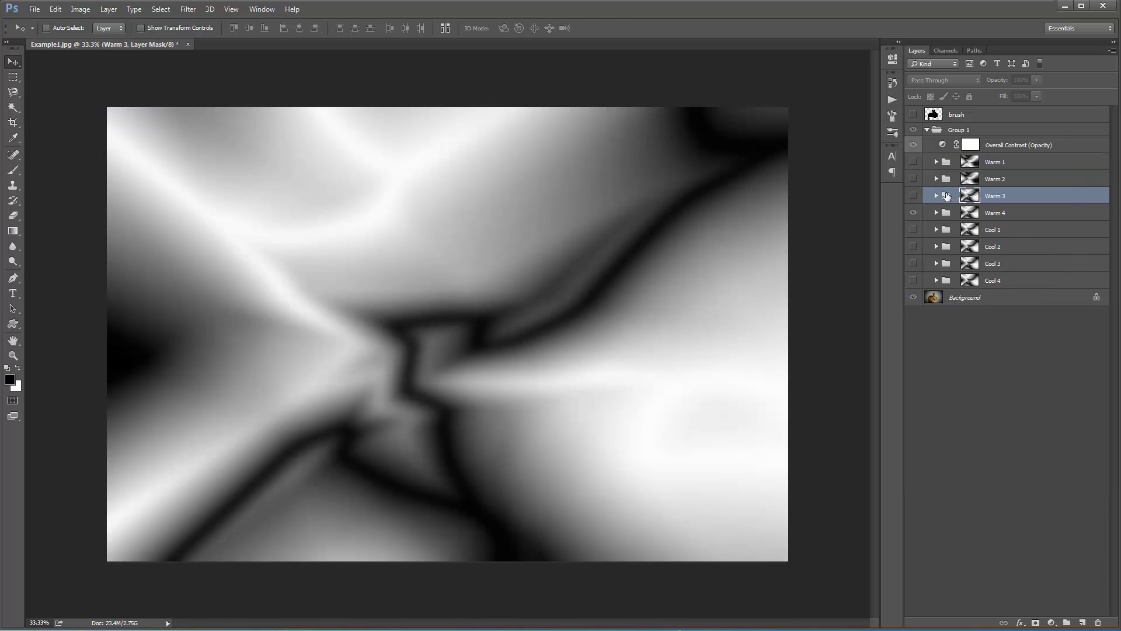
left_click(968, 196, "alt")
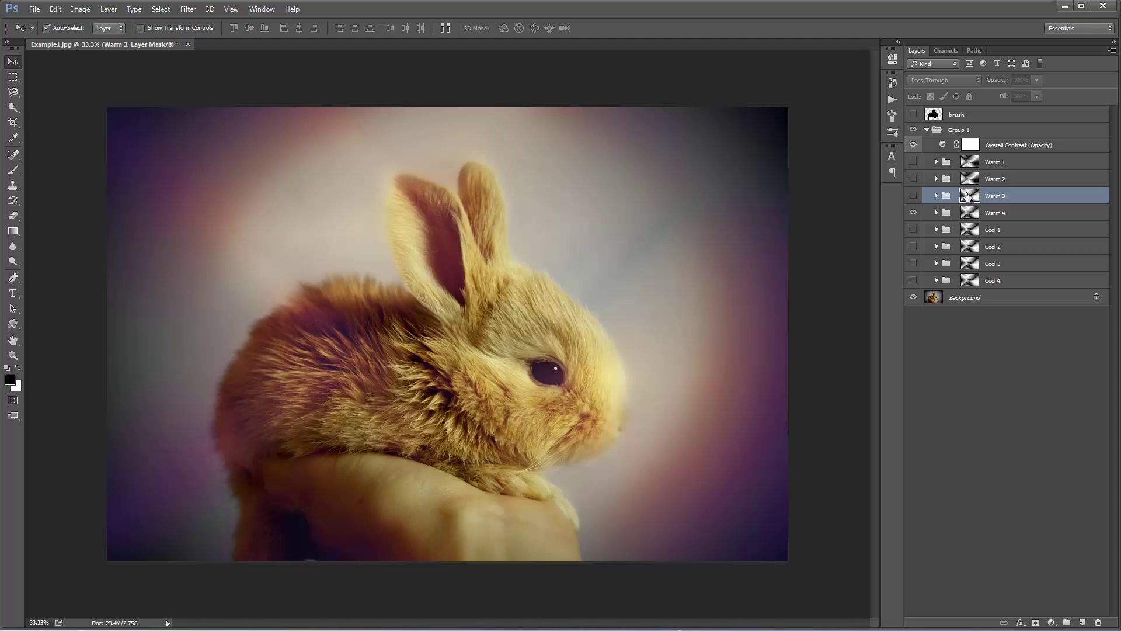
left_click(966, 231)
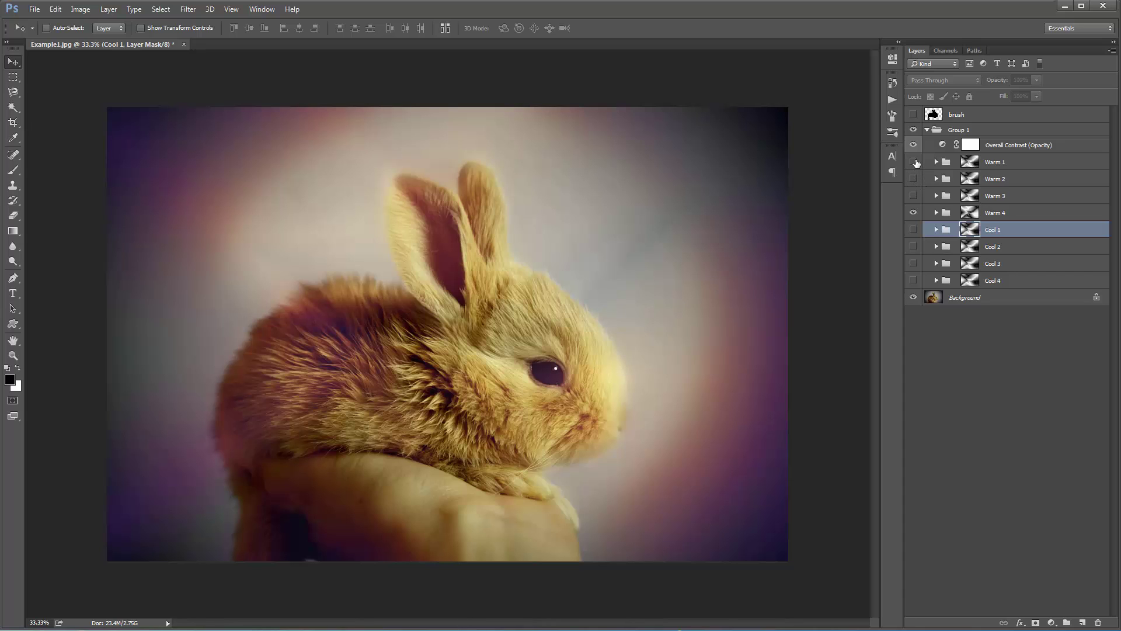
Step: Preview the Warm 1, Warm 2 and Warm 3 groups one at a time, combined with the visible Warm 4 group
left_click(914, 161)
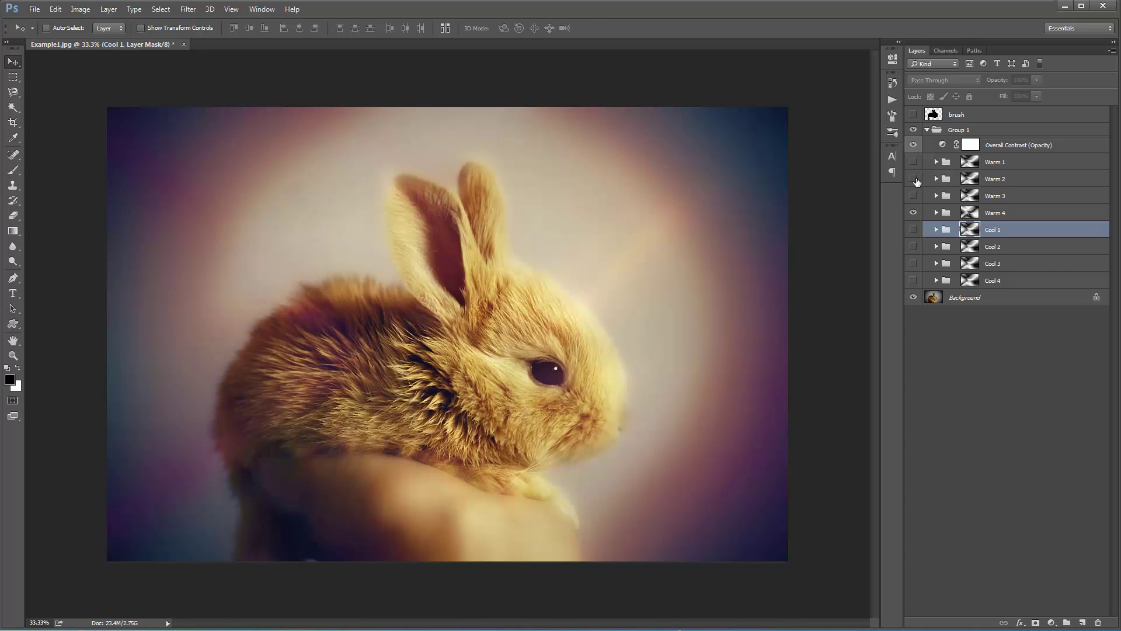
left_click(914, 161)
left_click(915, 179)
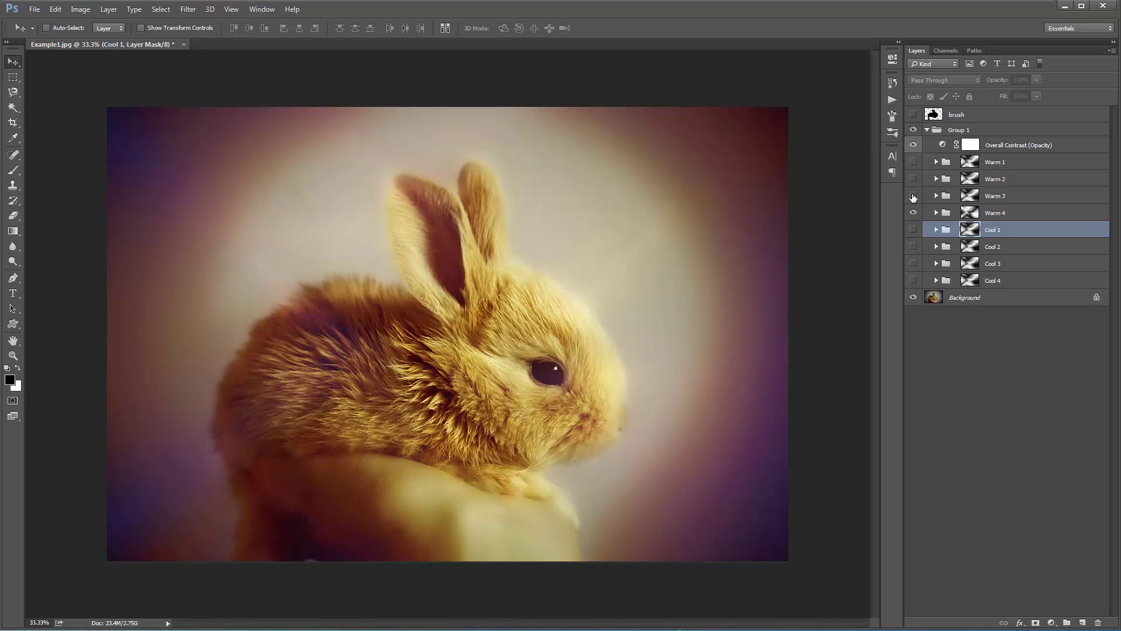
left_click(915, 179)
left_click(914, 195)
left_click(913, 195)
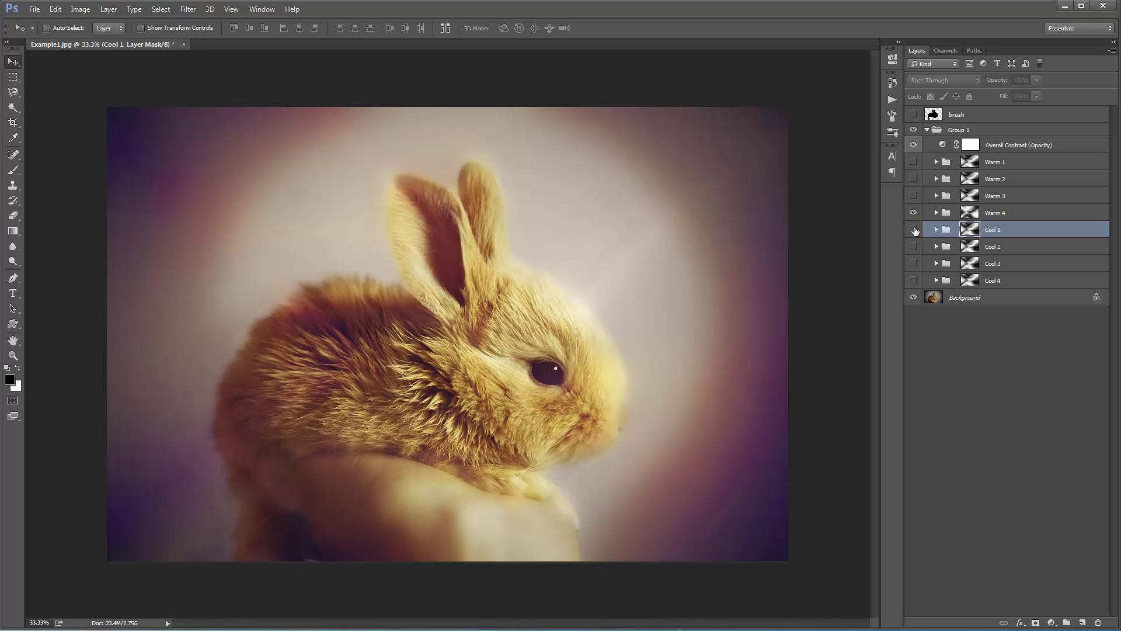
Step: Preview the Cool 1 to Cool 4 groups one at a time over Warm 4, leaving only Cool 3 of them visible
left_click(914, 230)
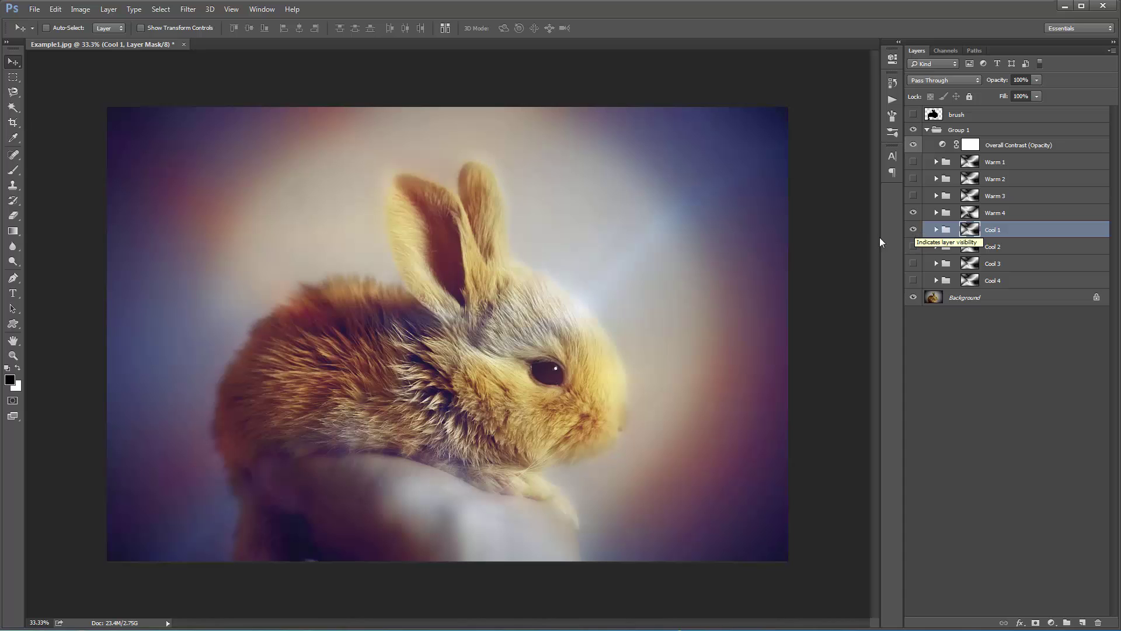
left_click(914, 230)
left_click(912, 247)
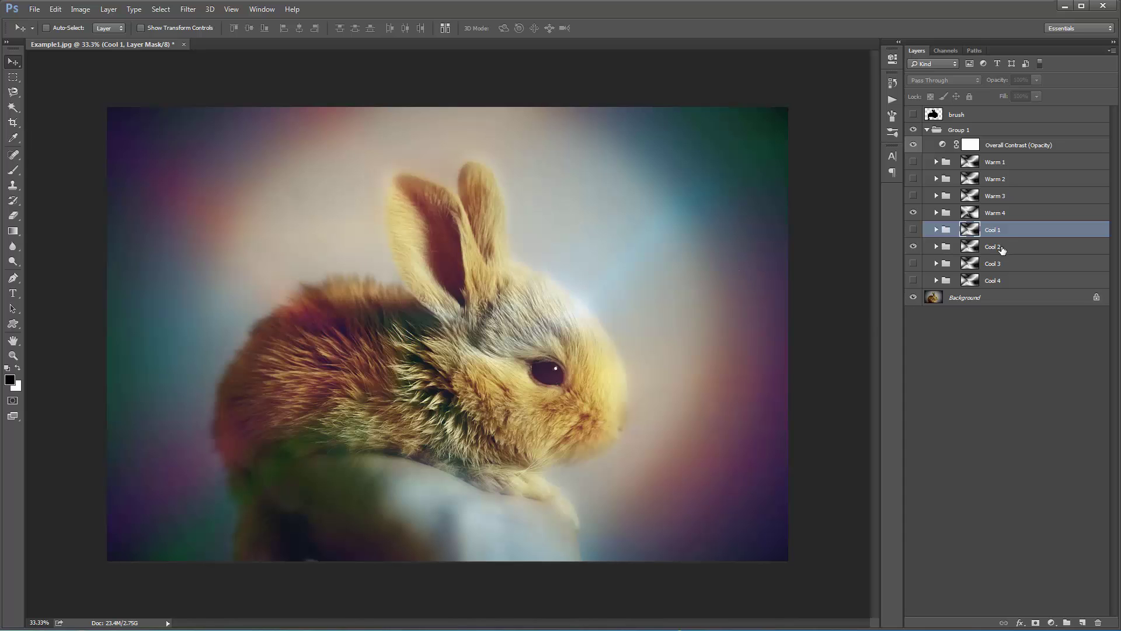
left_click(914, 247)
left_click(913, 264)
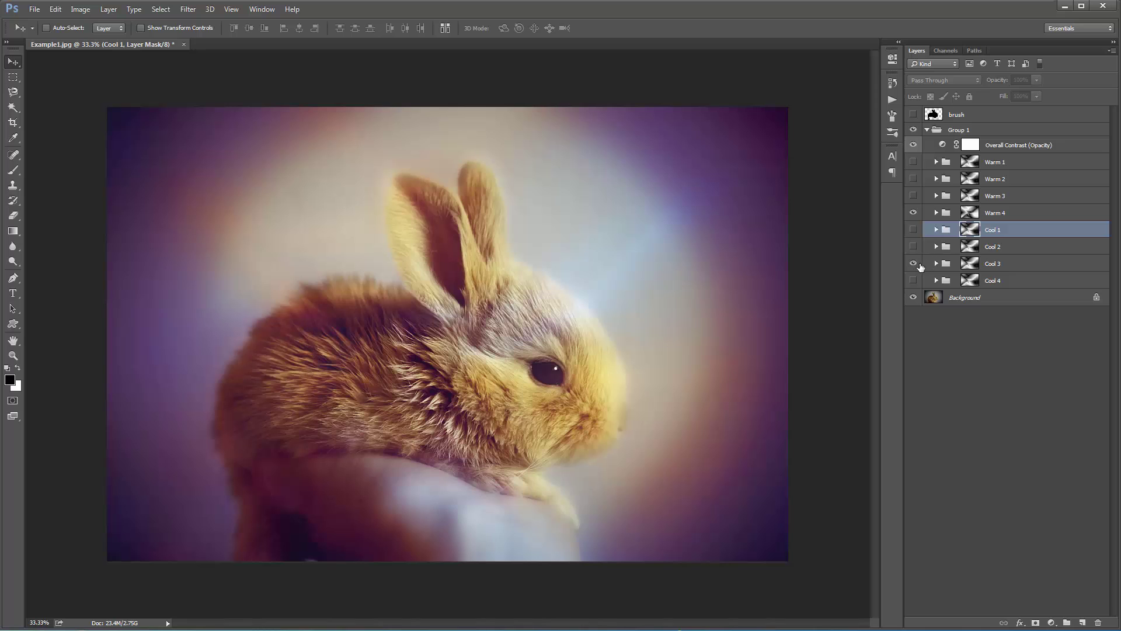
left_click(913, 263)
left_click(913, 280)
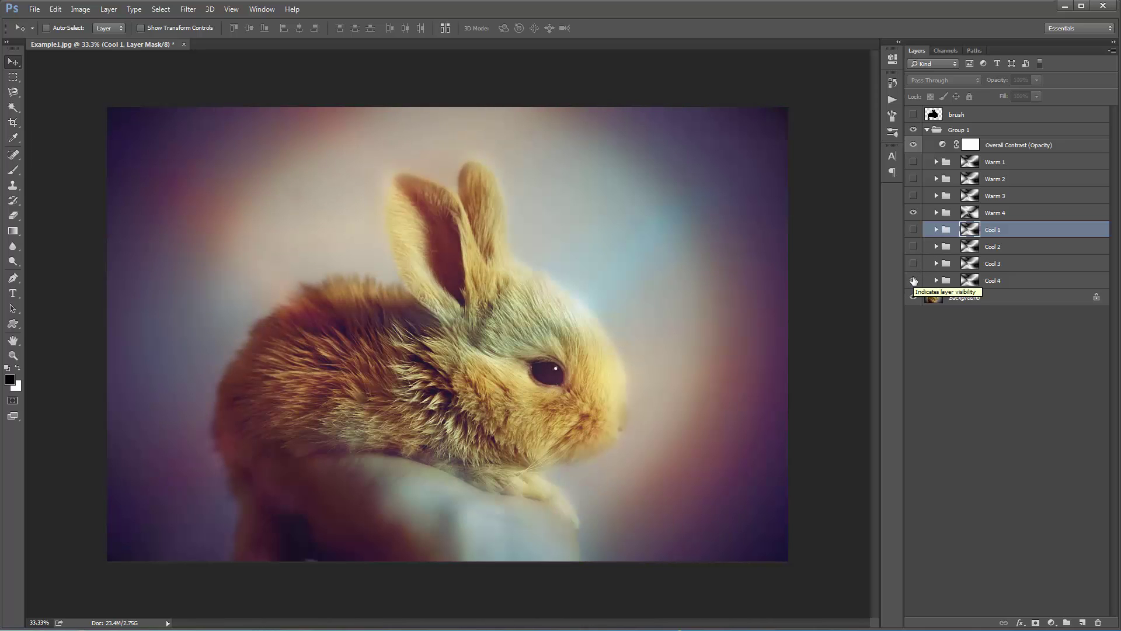
left_click(913, 280)
left_click(912, 264)
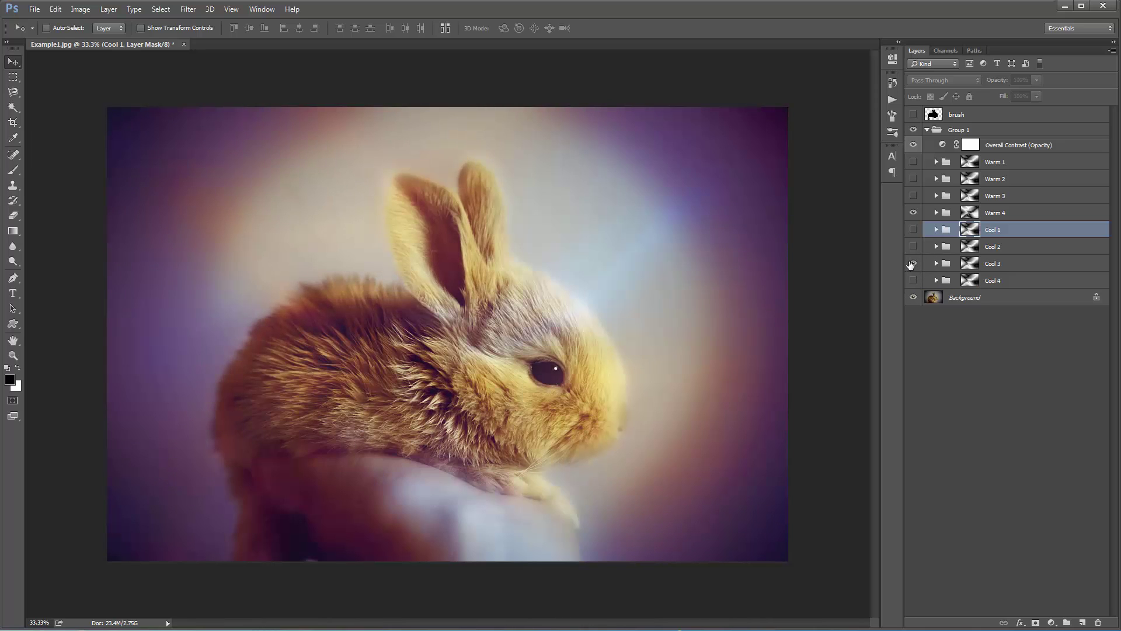
Step: Compare the rabbit photo with the Warm 4 group and the whole Group 1 hidden and shown
left_click(913, 213)
left_click(913, 213)
left_click(914, 130)
left_click(914, 130)
left_click(776, 198)
left_click(561, 244)
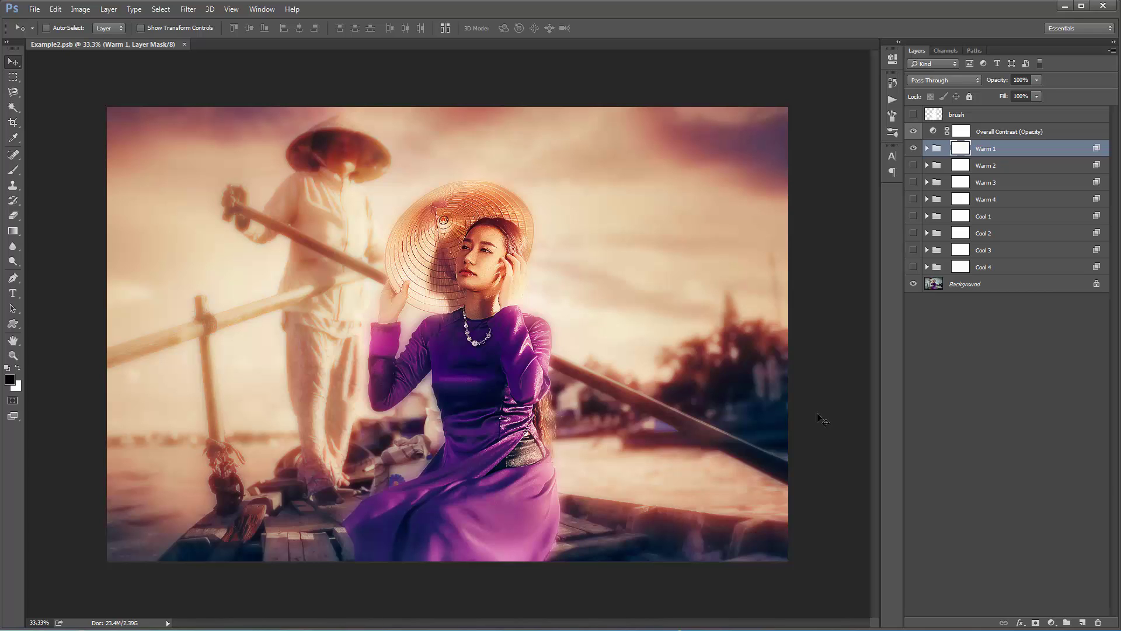
Step: In Example2.psb, compare the photo with and without the Overall Contrast layer and the Warm 1 group
key("ctrl+plus")
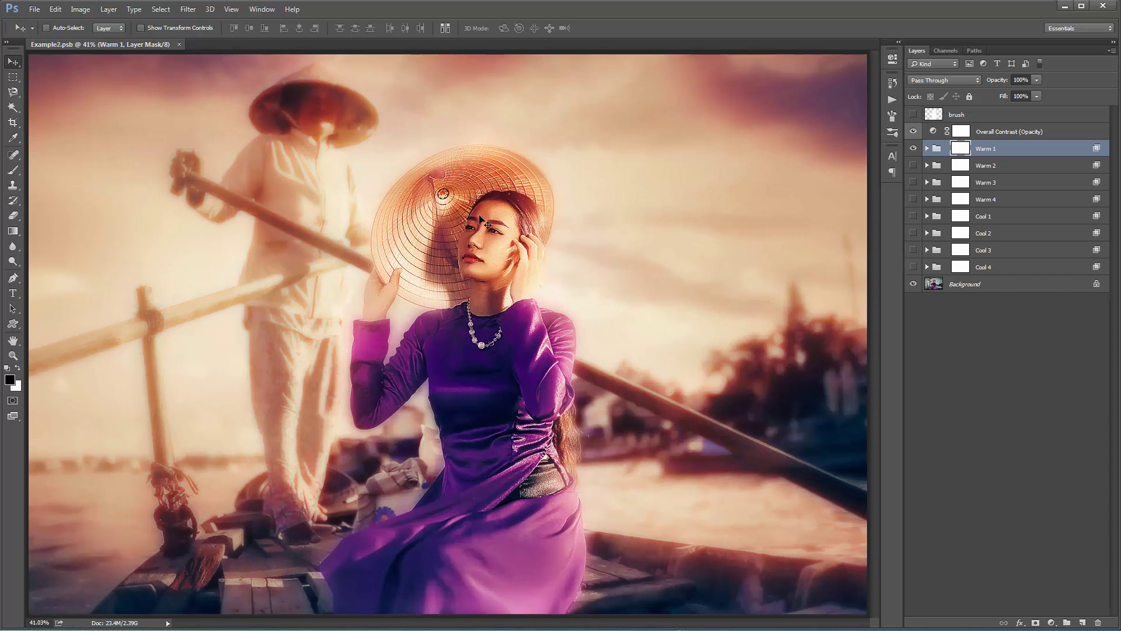
left_click(1009, 134)
left_click(1000, 148)
left_click(913, 132)
left_click(914, 148)
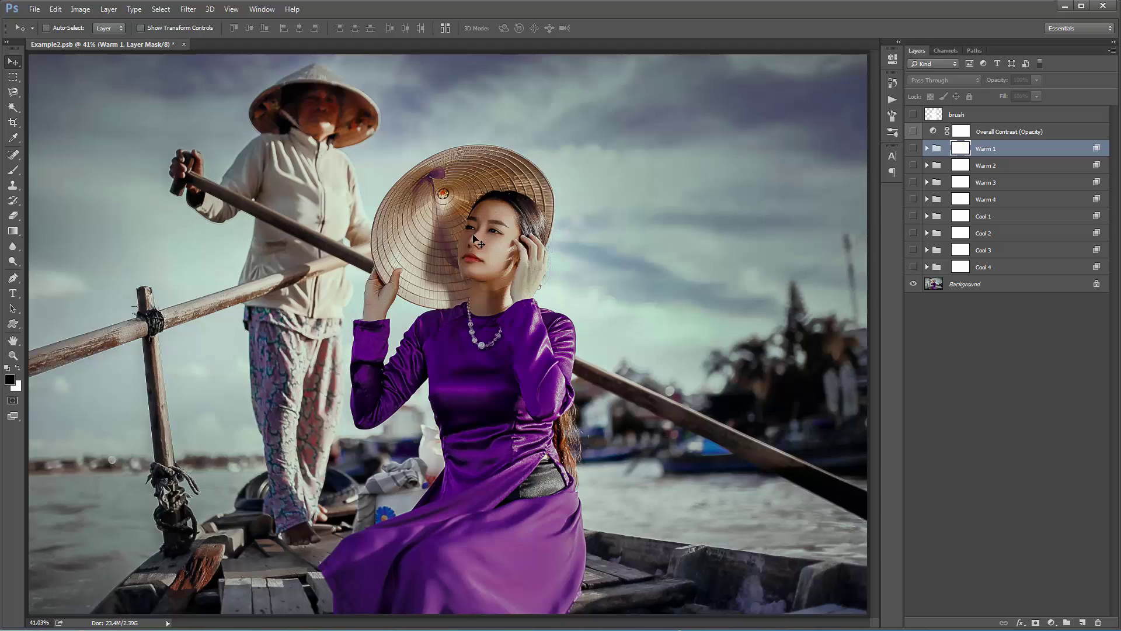
left_click_drag(913, 148, 914, 132)
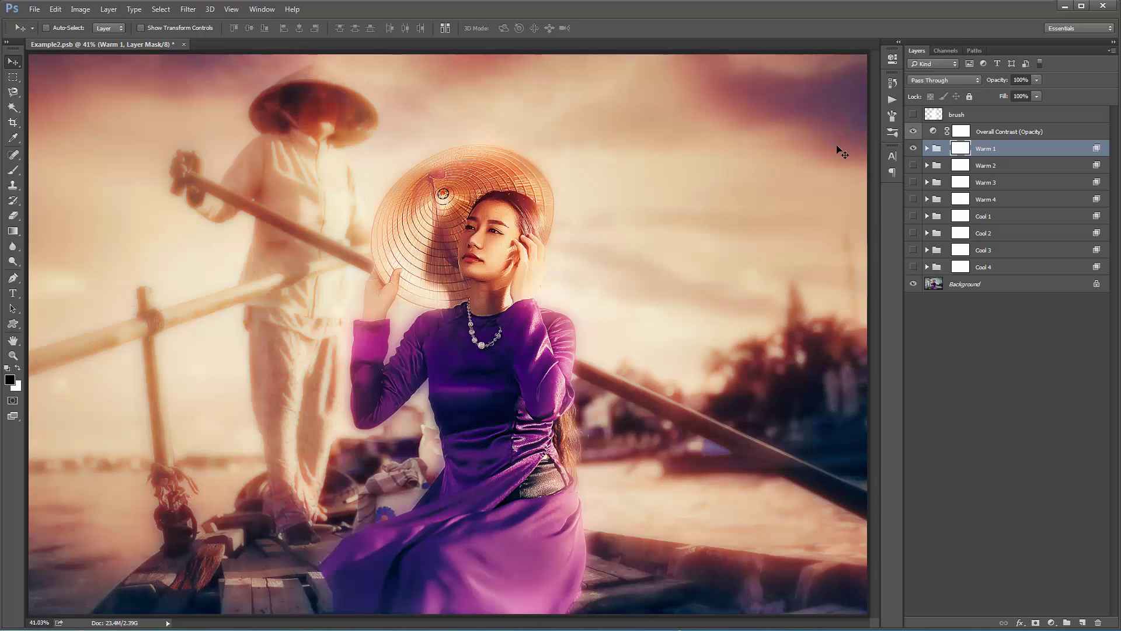
Step: Examine the layers inside the Warm 1 group, including the effect of its sharpening, and collapse the group again
left_click(927, 149)
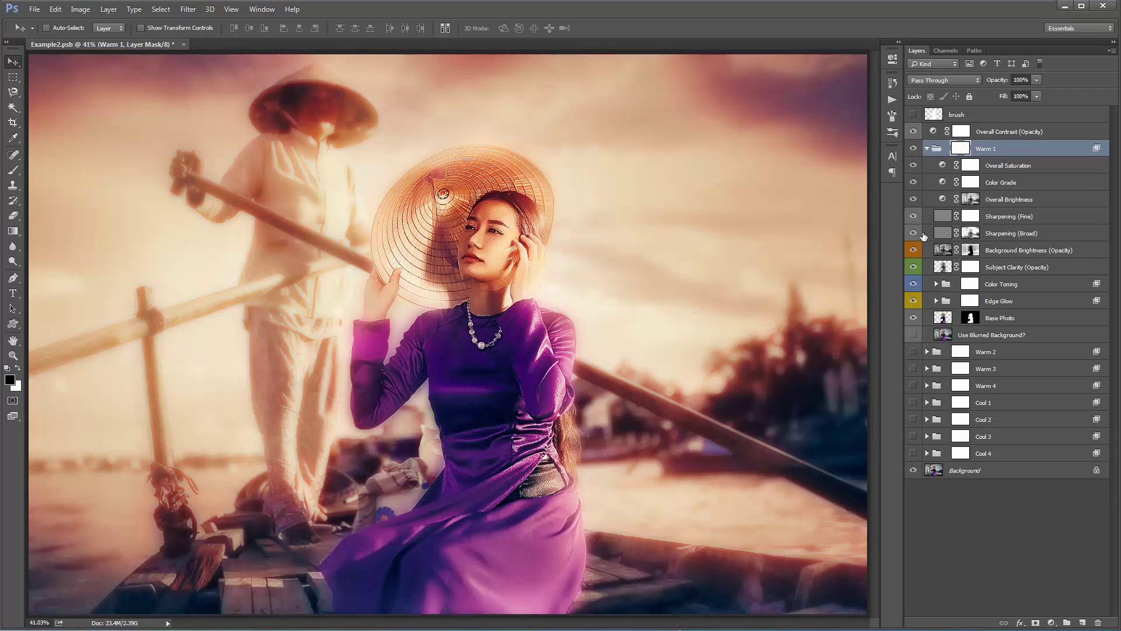
mouse_move(915, 219)
left_mouse_down()
mouse_move(912, 238)
mouse_move(914, 216)
left_mouse_up()
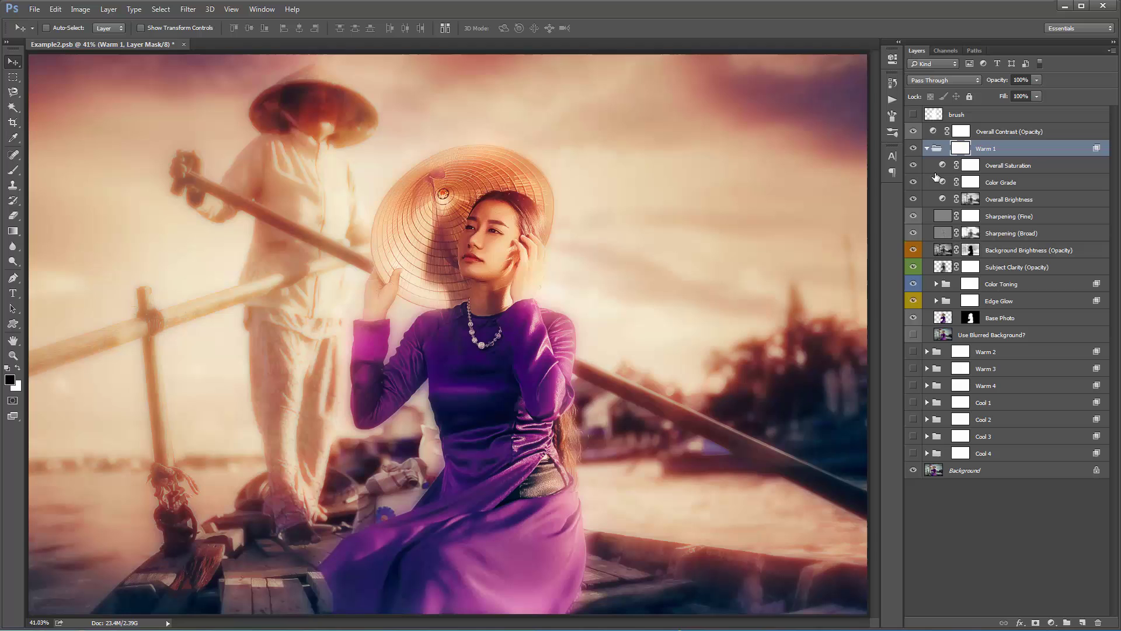
left_click(925, 149)
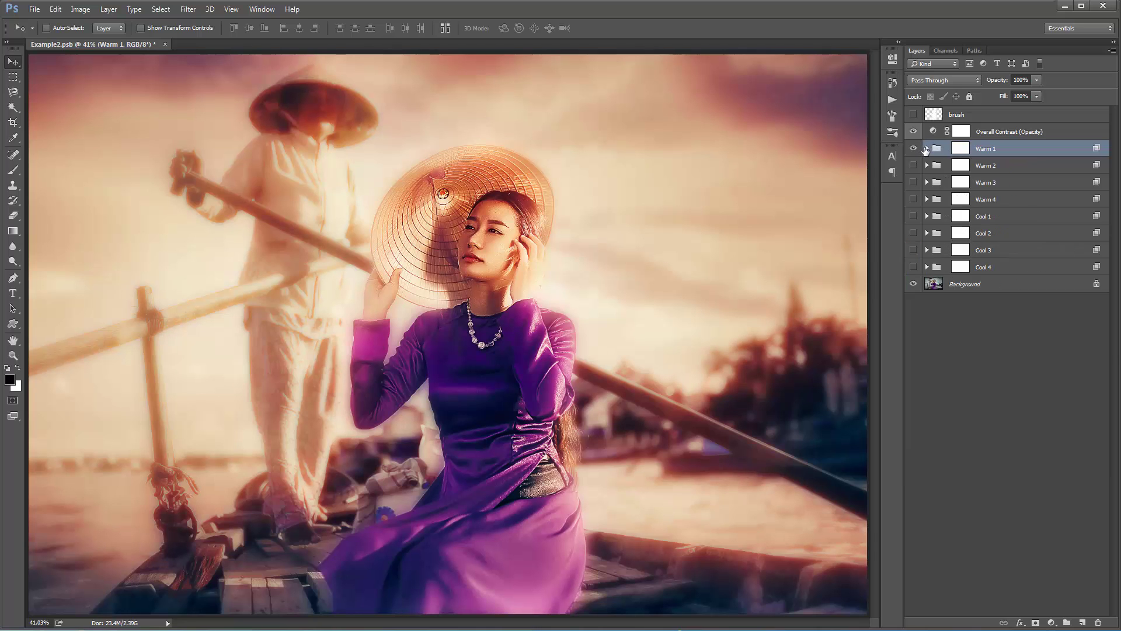
Step: Hide the Warm 1 group and preview the Warm 2, Warm 3 and Warm 4 groups one at a time
left_click(913, 149)
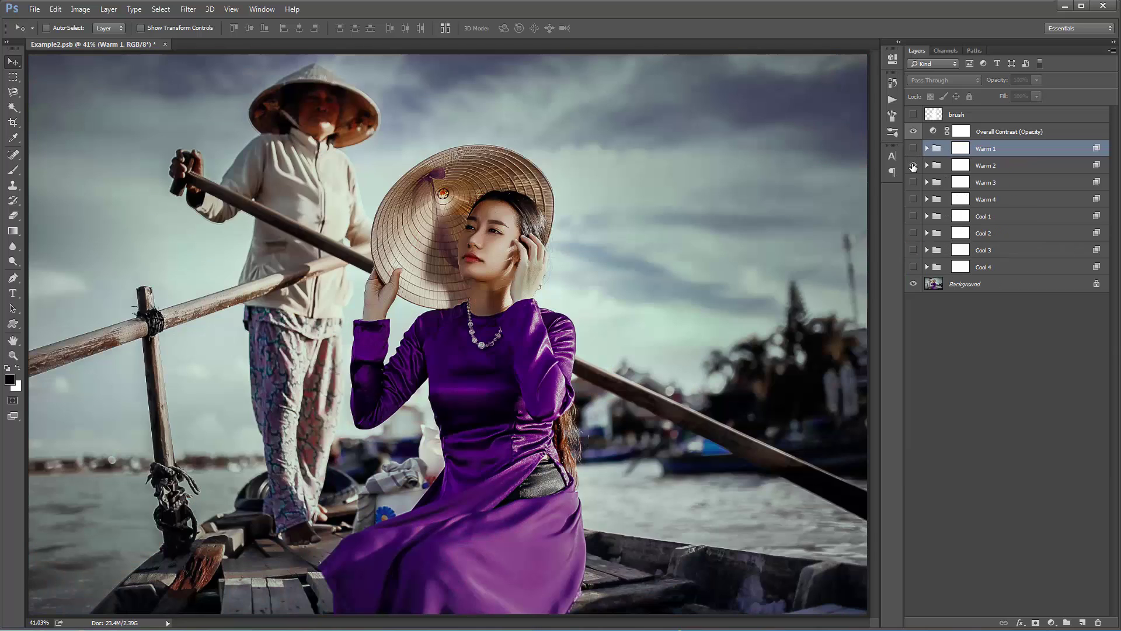
left_click(913, 166)
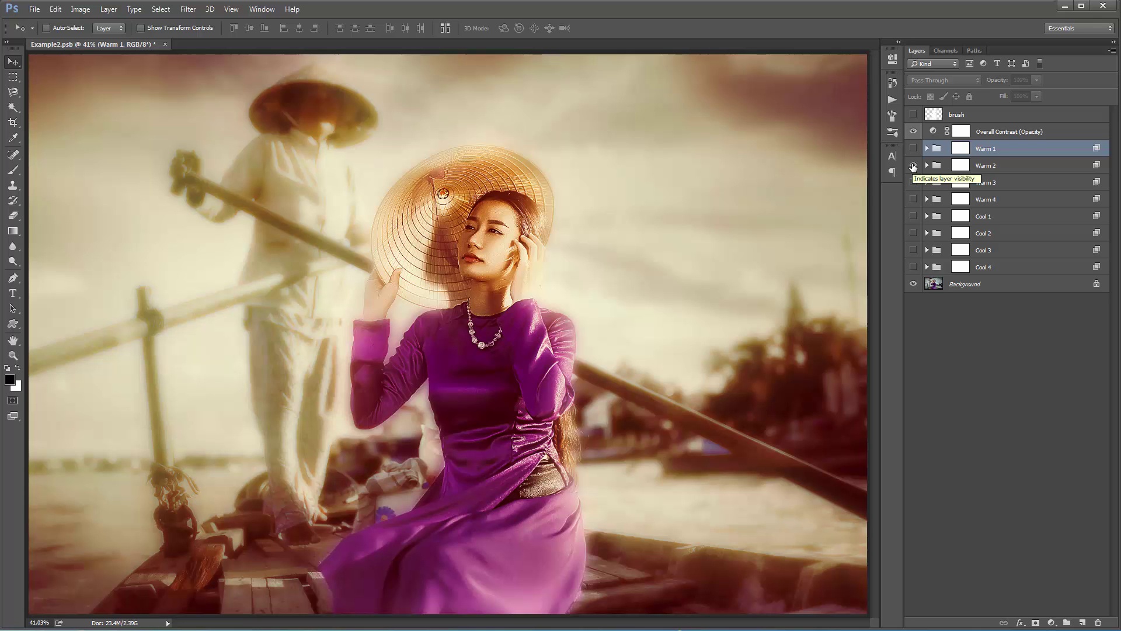
left_click(913, 166)
left_click(913, 183)
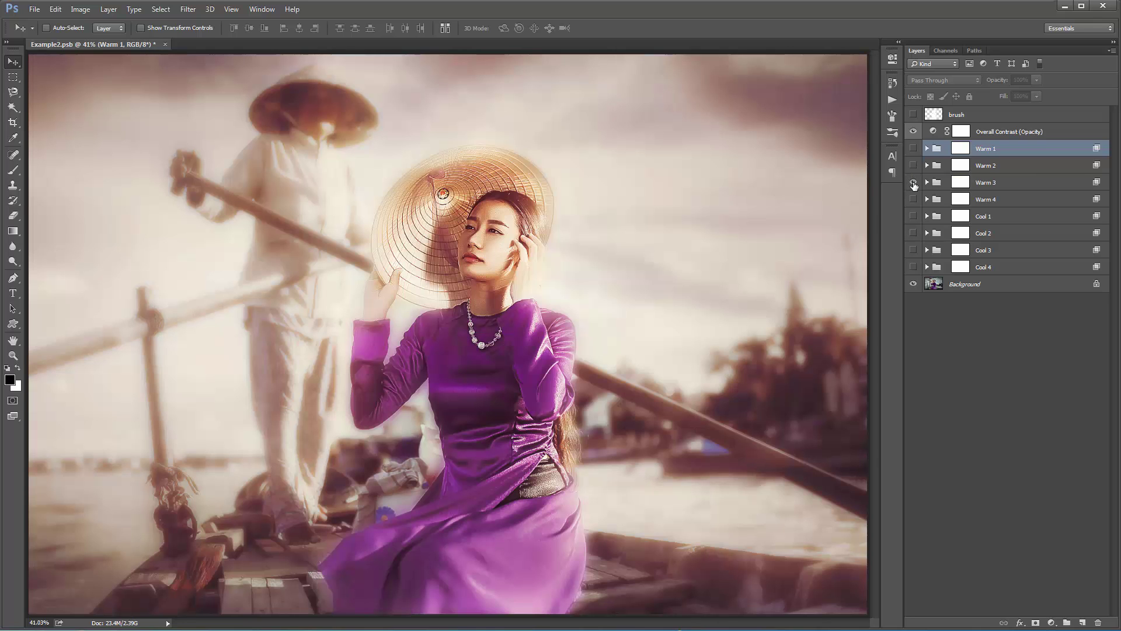
left_click(913, 182)
left_click(913, 200)
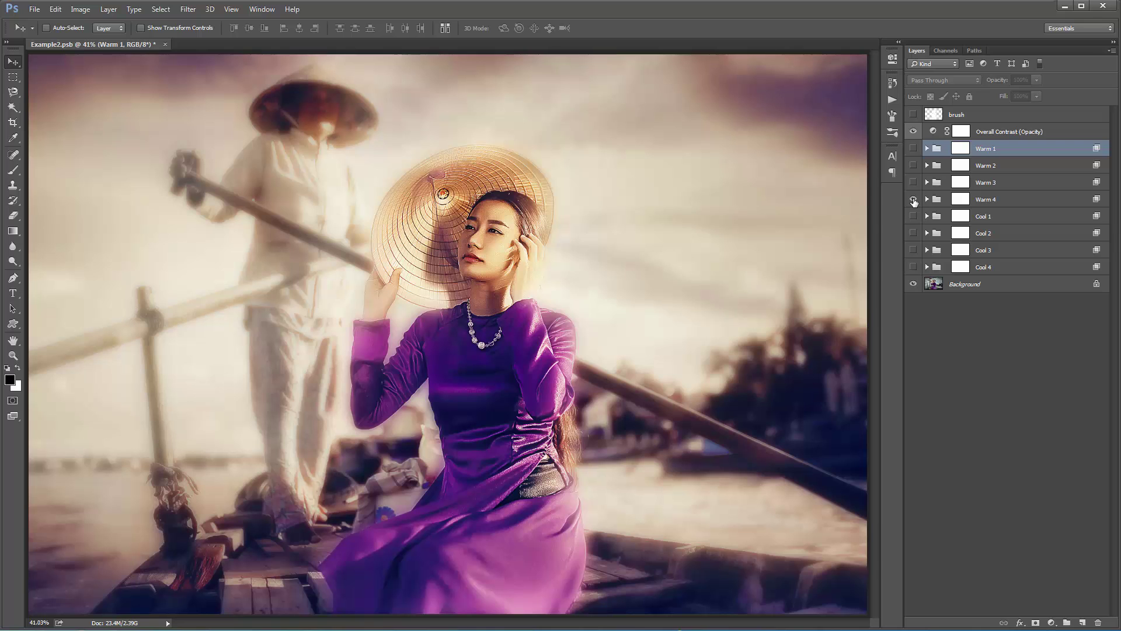
left_click(913, 200)
Step: Compare the Warm 3 and Warm 4 groups alternately, leaving only Warm 4 of the colour groups visible
left_click(913, 183)
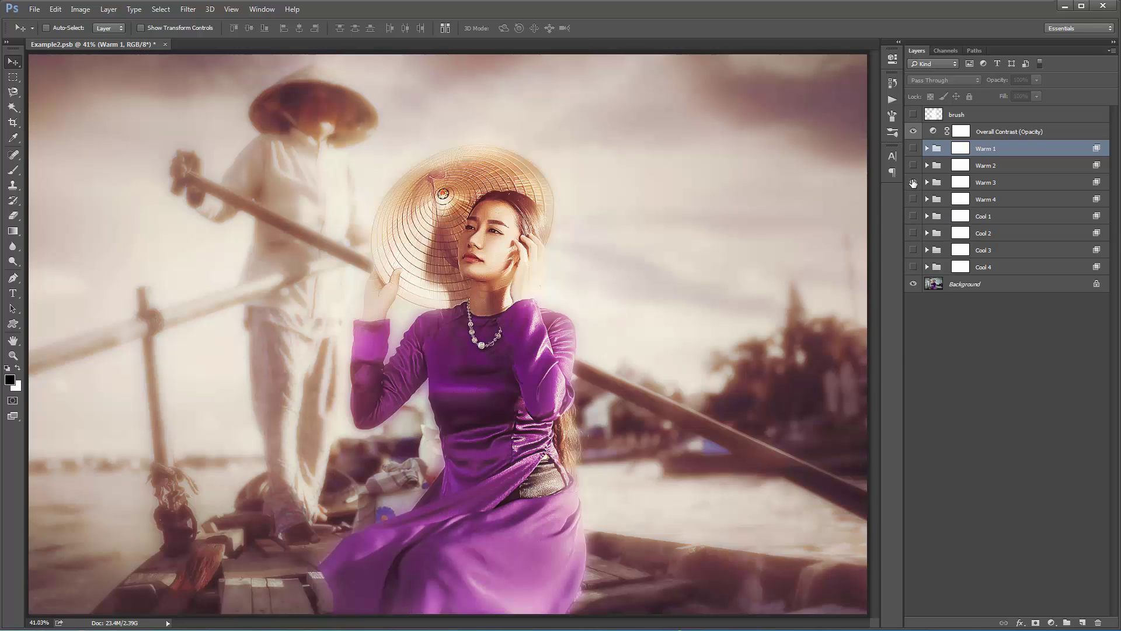
left_click(913, 183)
left_click(913, 200)
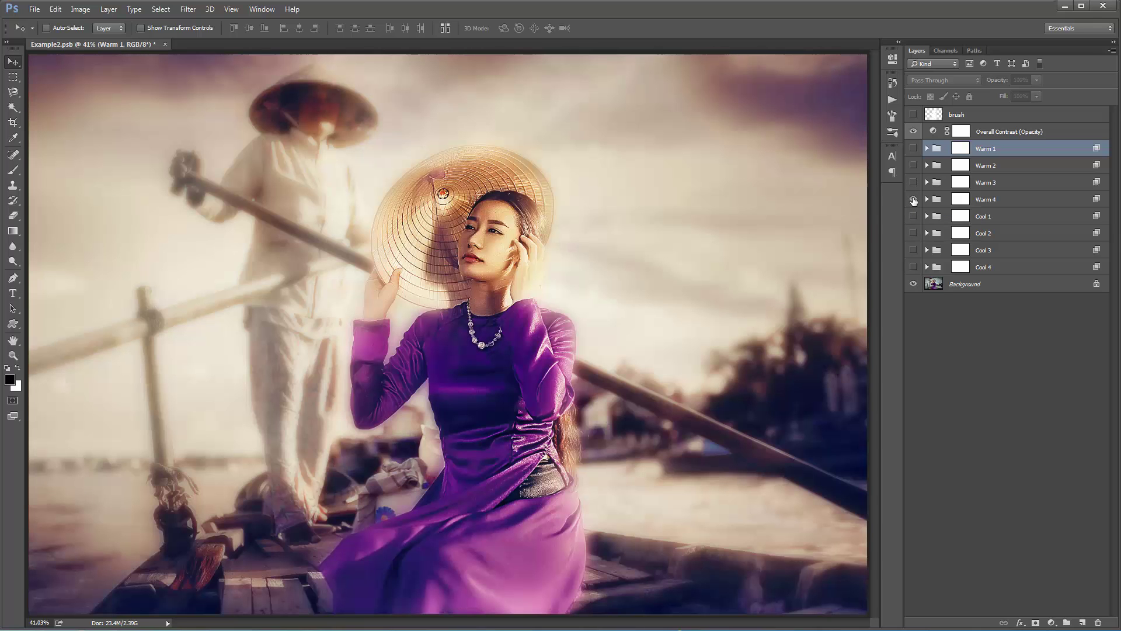
left_click(913, 200)
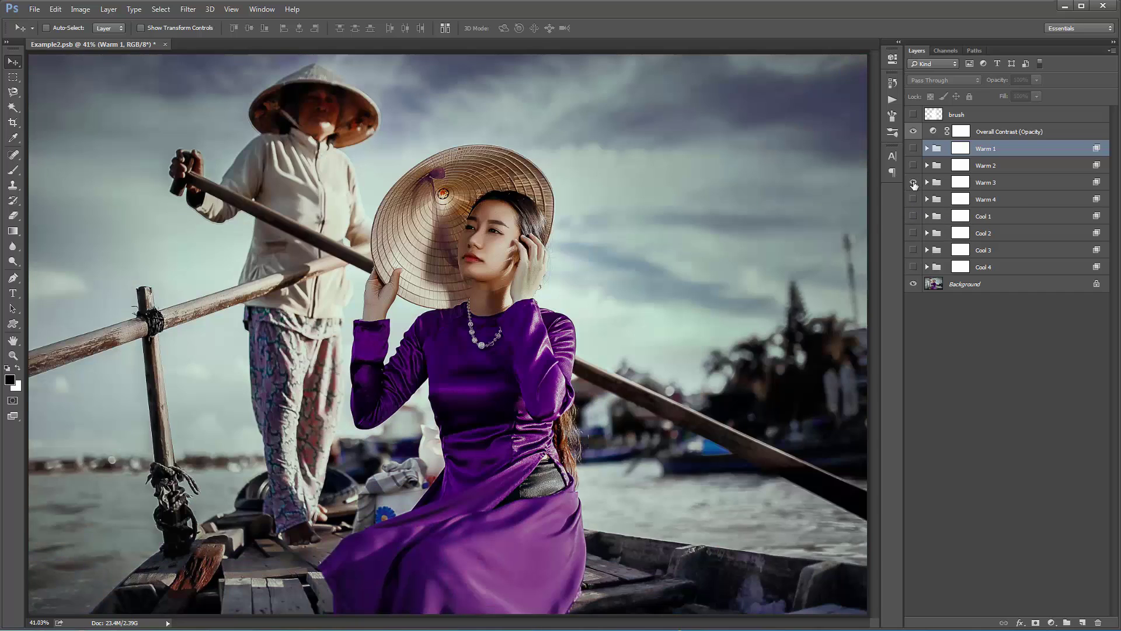
left_click(913, 182)
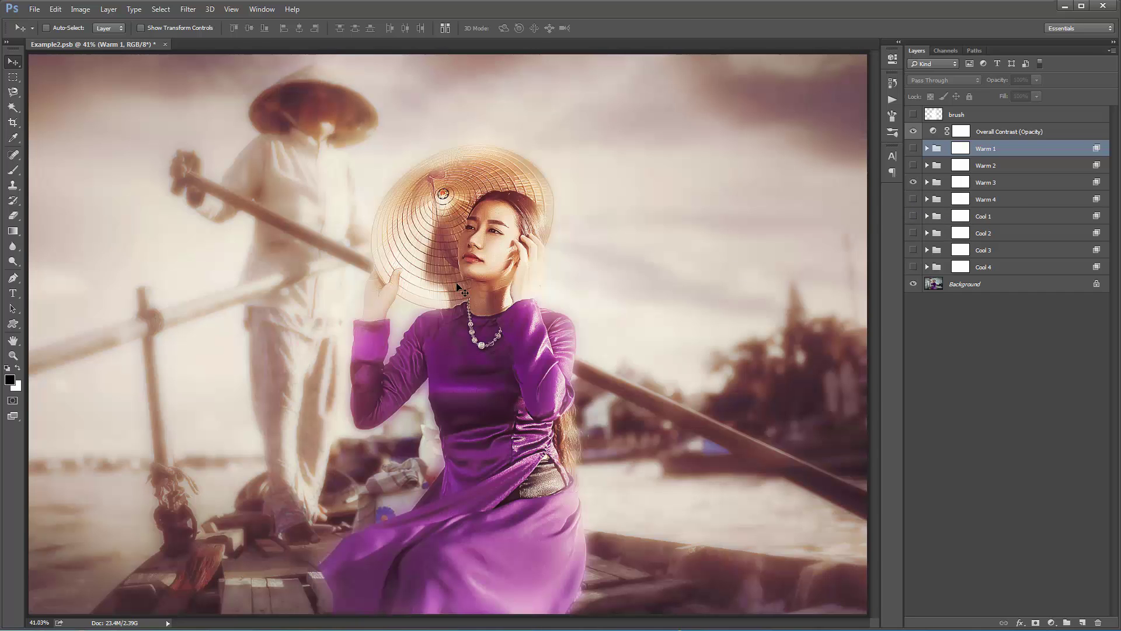
left_click(913, 182)
left_click(914, 200)
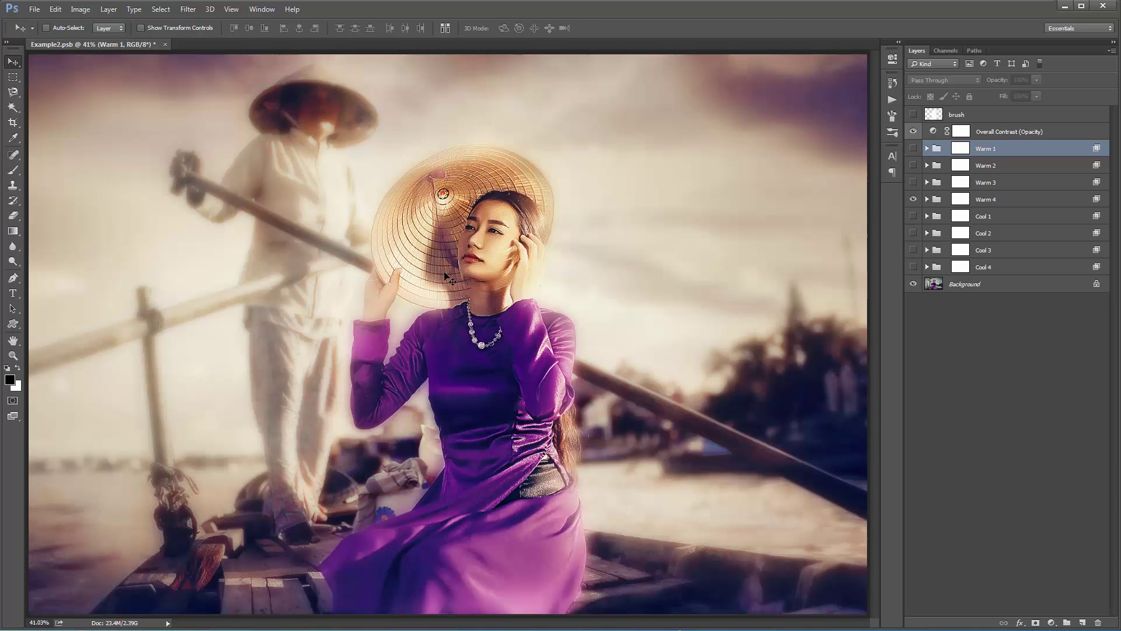
Step: Hide the Sharpening (Fine) and Sharpening (Broad) layers inside the Warm 4 group and collapse the group
left_click(938, 200)
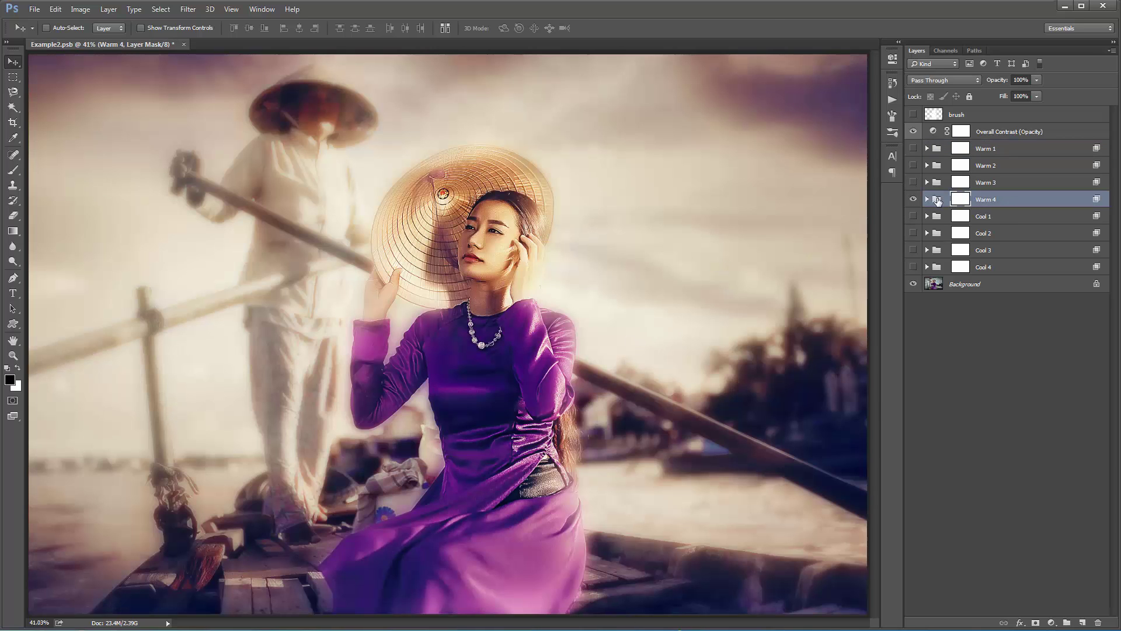
left_click(927, 199)
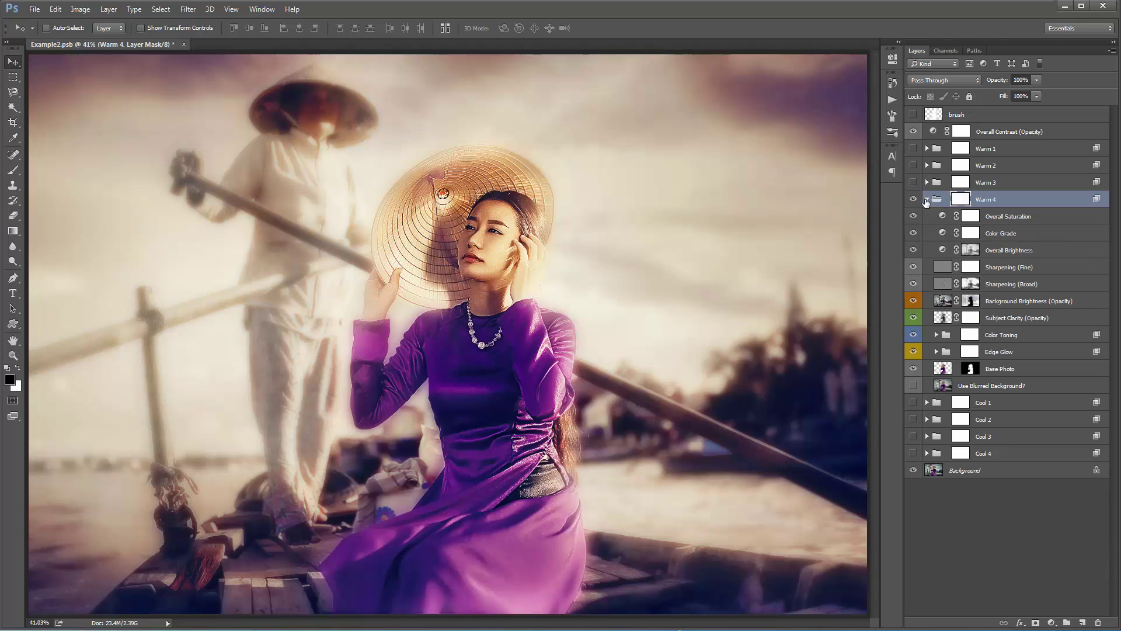
left_click(913, 268)
left_click(912, 285)
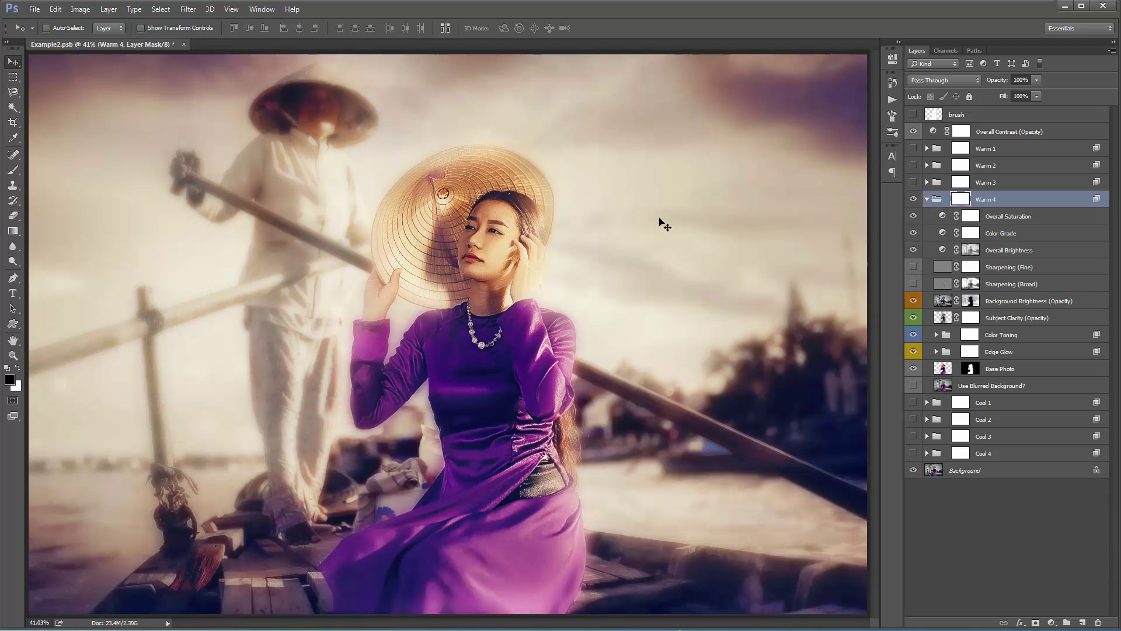
key("ctrl+minus")
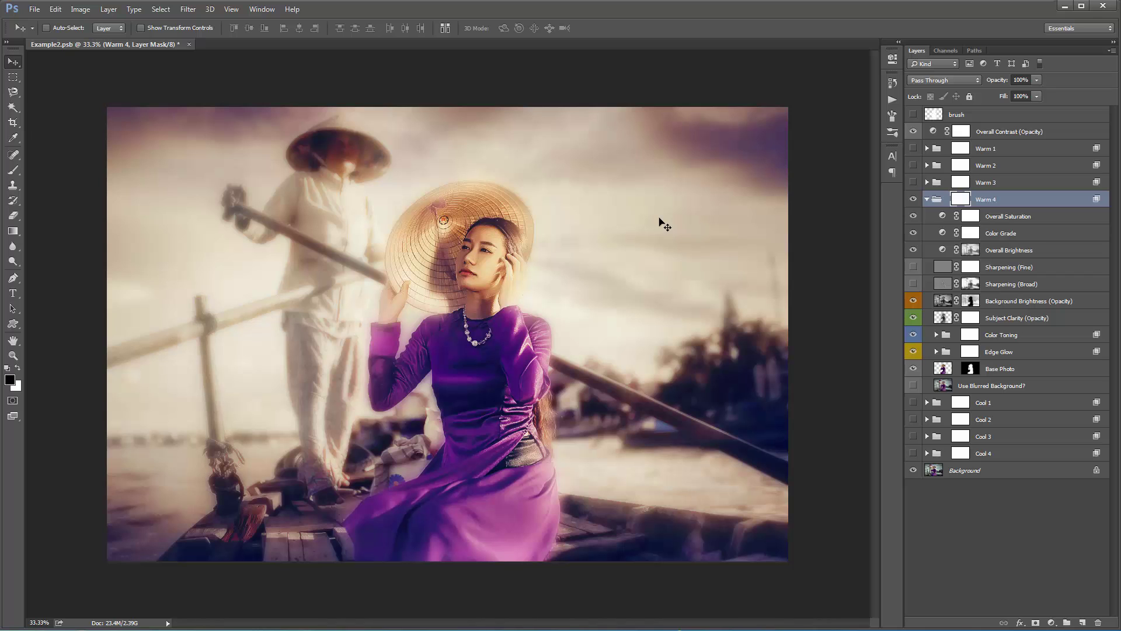
left_click(926, 199)
Step: Compare the photo with the Warm 4 group hidden and shown, leaving the group visible
left_click(914, 199)
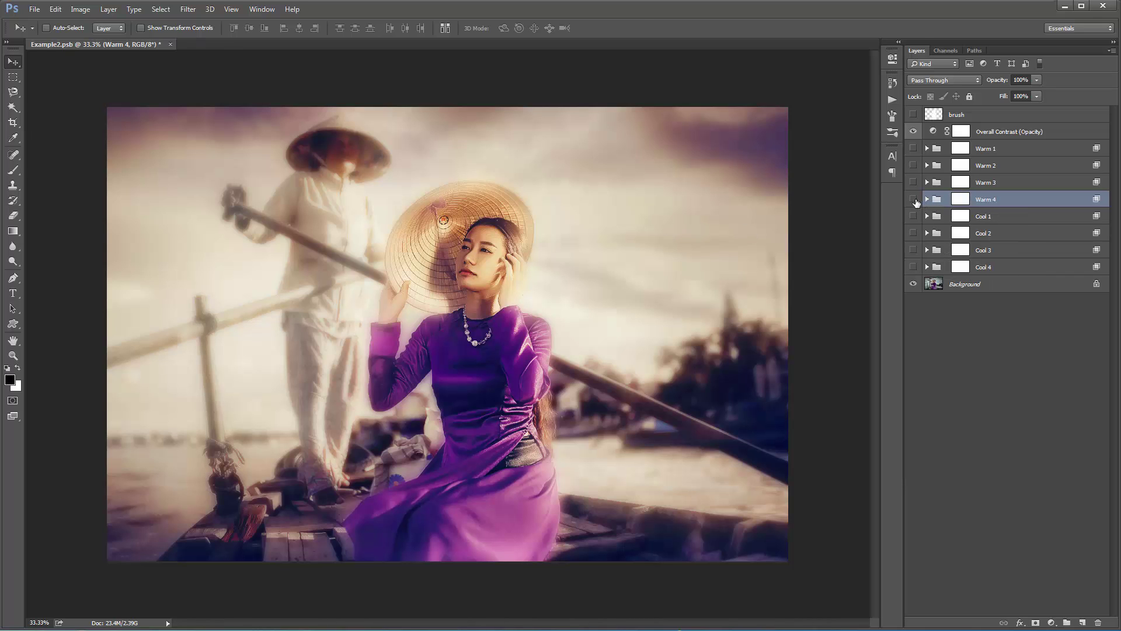
left_click(914, 199)
left_click(914, 199)
left_click(914, 199)
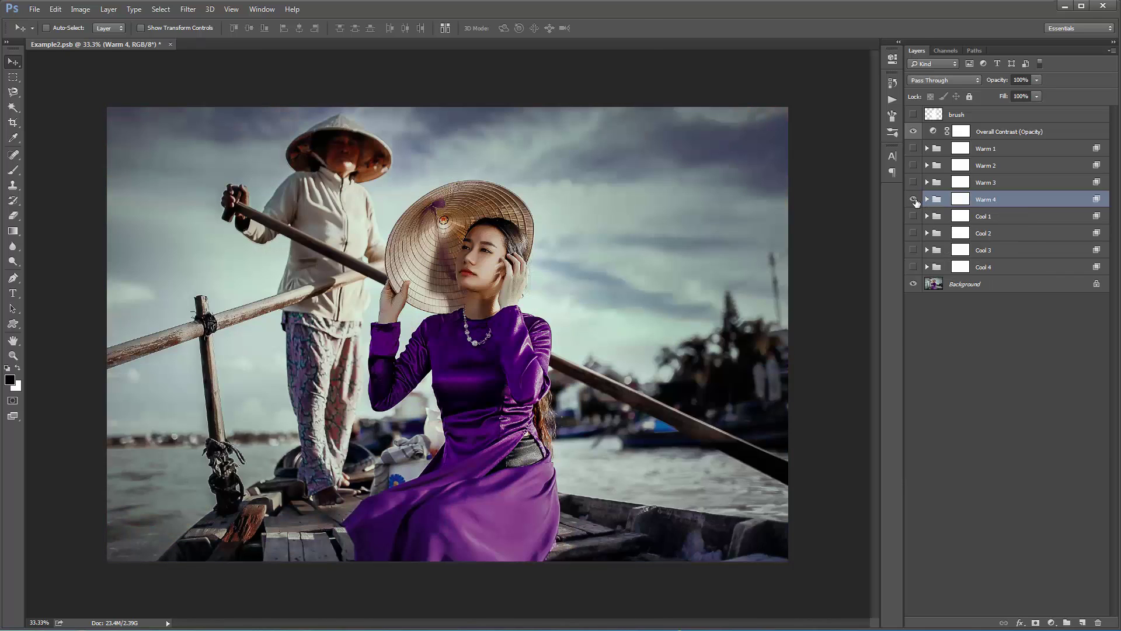
left_click(914, 199)
left_click(914, 199)
left_click(914, 199)
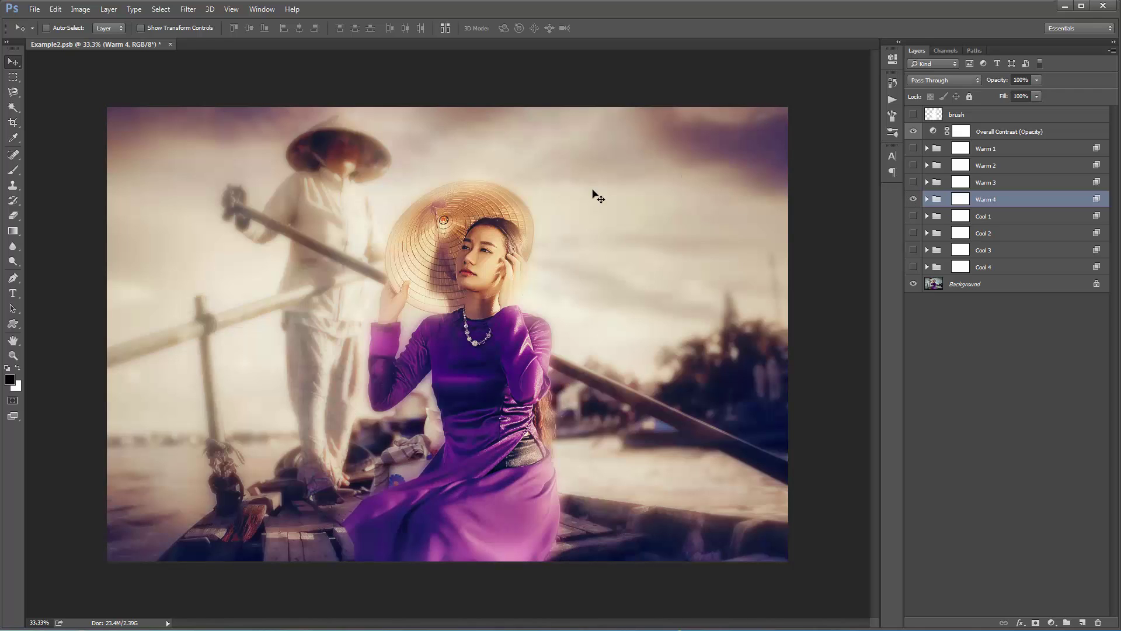
Step: In the Warm 4 group, set the Background Brightness layer's opacity to 66% and the Subject Clarity layer's opacity to 74%
left_click(927, 199)
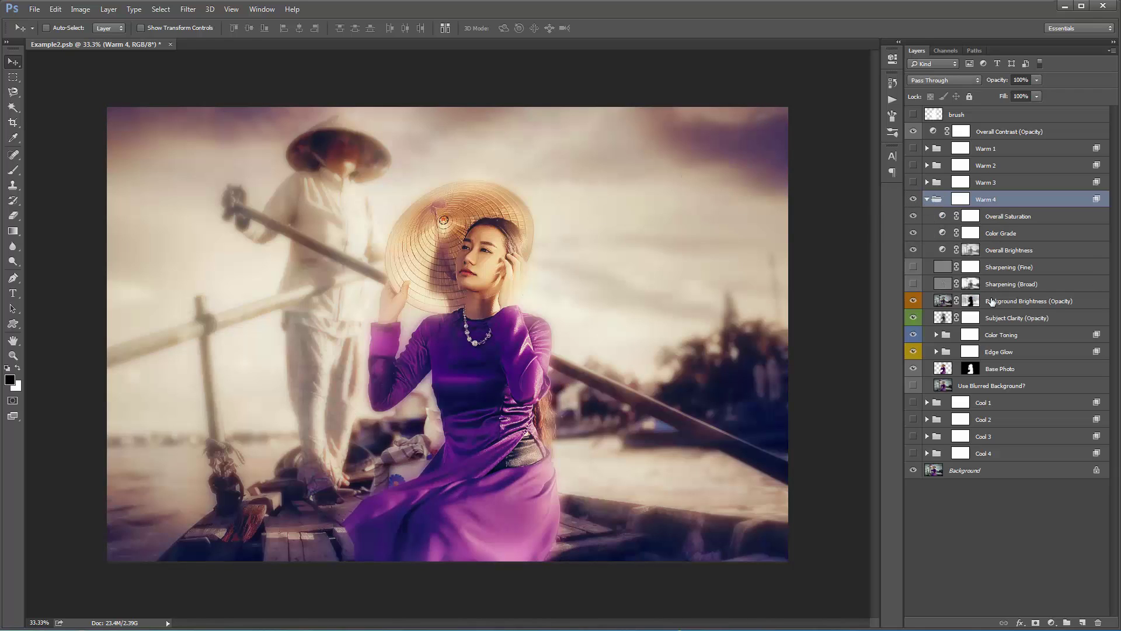
left_click(992, 301)
left_click(999, 80)
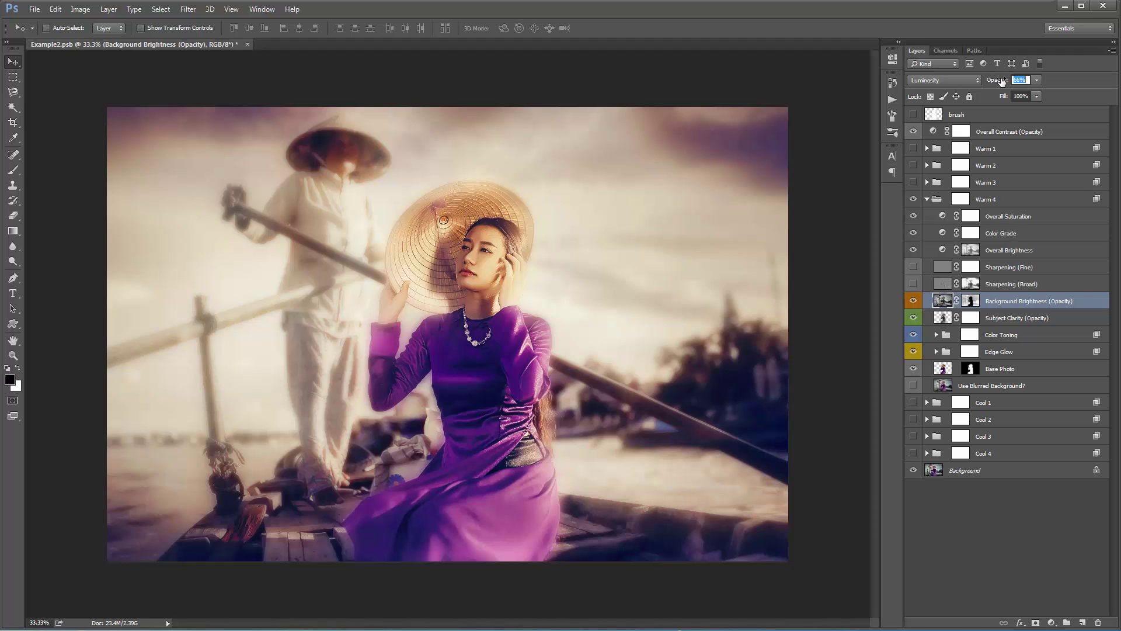
left_click_drag(1001, 81, 1001, 82)
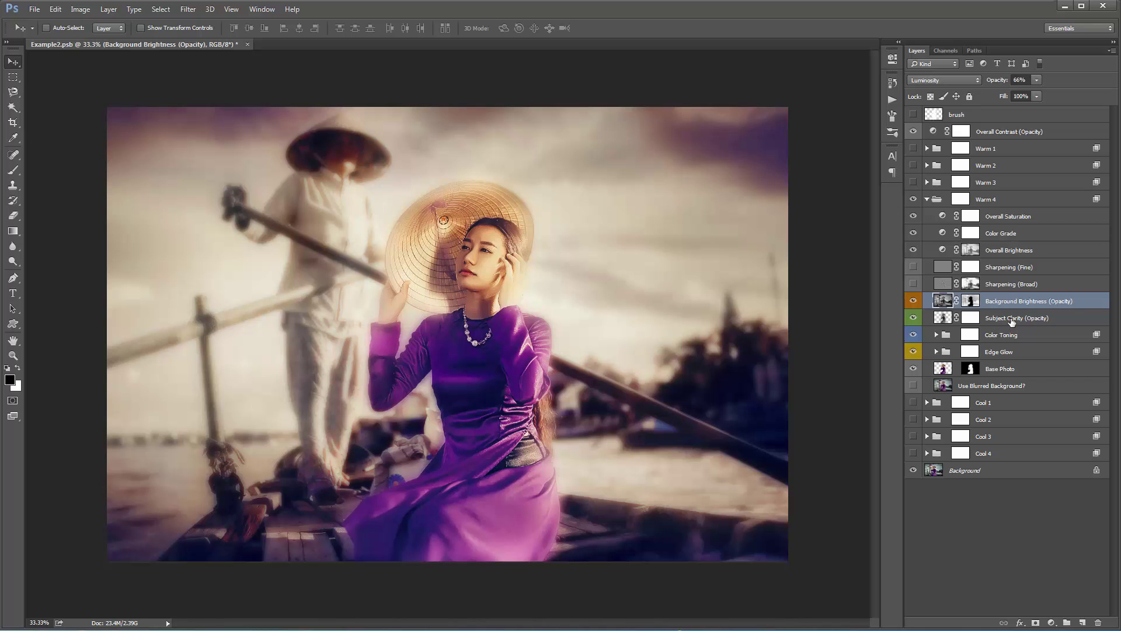
key("alt+bracketleft")
left_click_drag(1000, 82, 1002, 88)
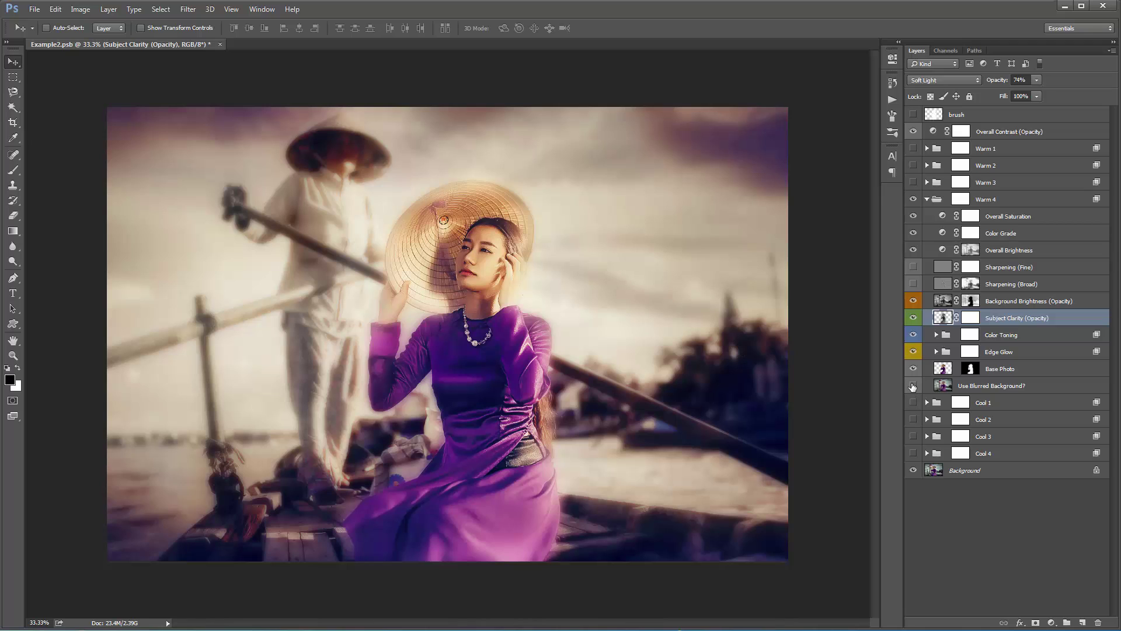
Step: Show the Use Blurred Background? layer in the Warm 4 group and set its opacity to 46%
left_click(913, 386)
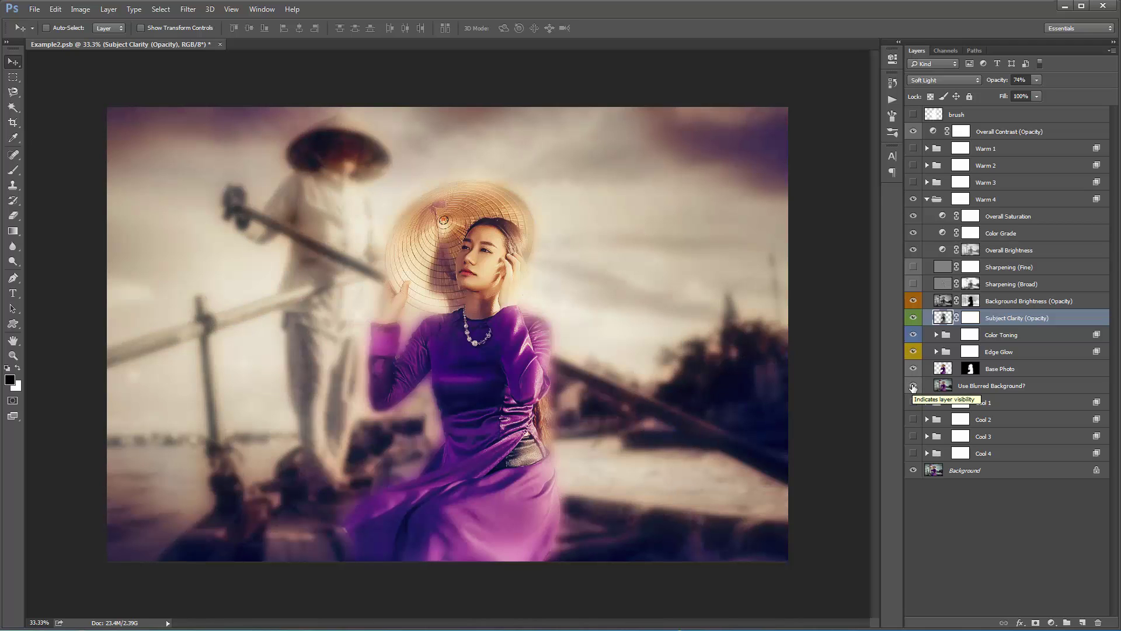
left_click(929, 386)
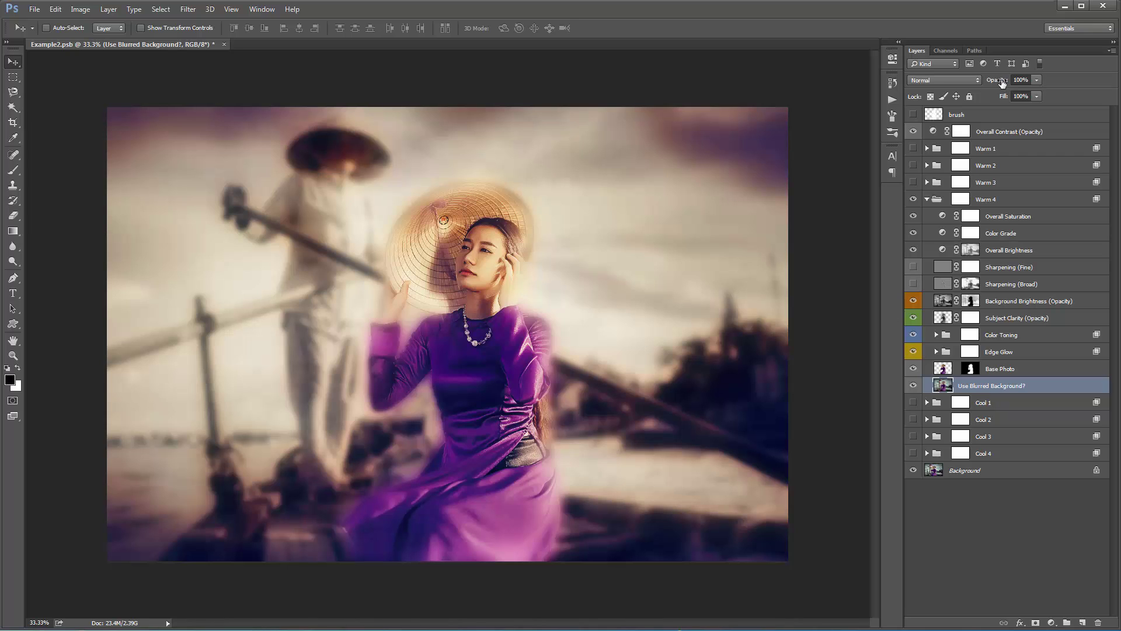
left_click_drag(1000, 82, 176, 135)
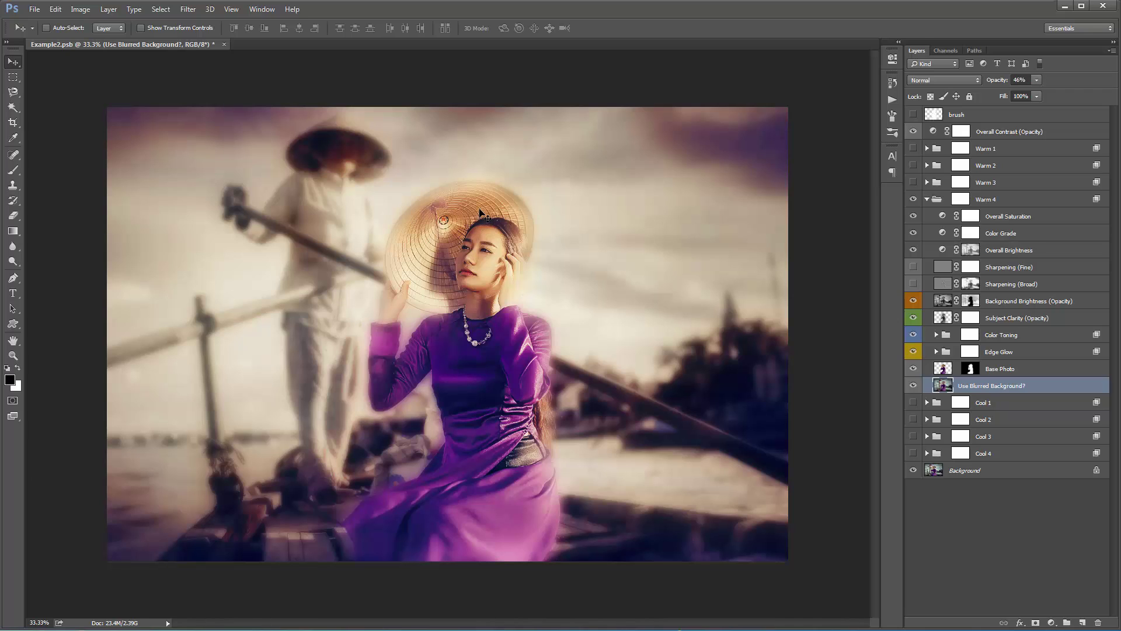
Step: Compare the photo with the Base Photo layer hidden and shown, leaving the layer visible
left_click(911, 369)
left_click(910, 370)
left_click(909, 371)
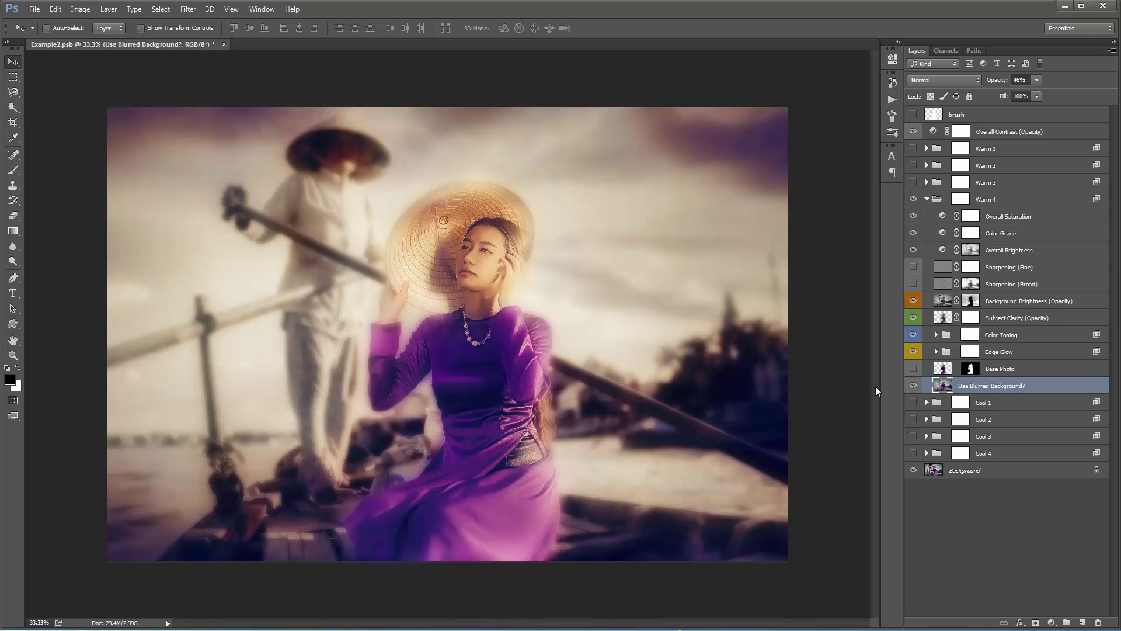
left_click(912, 369)
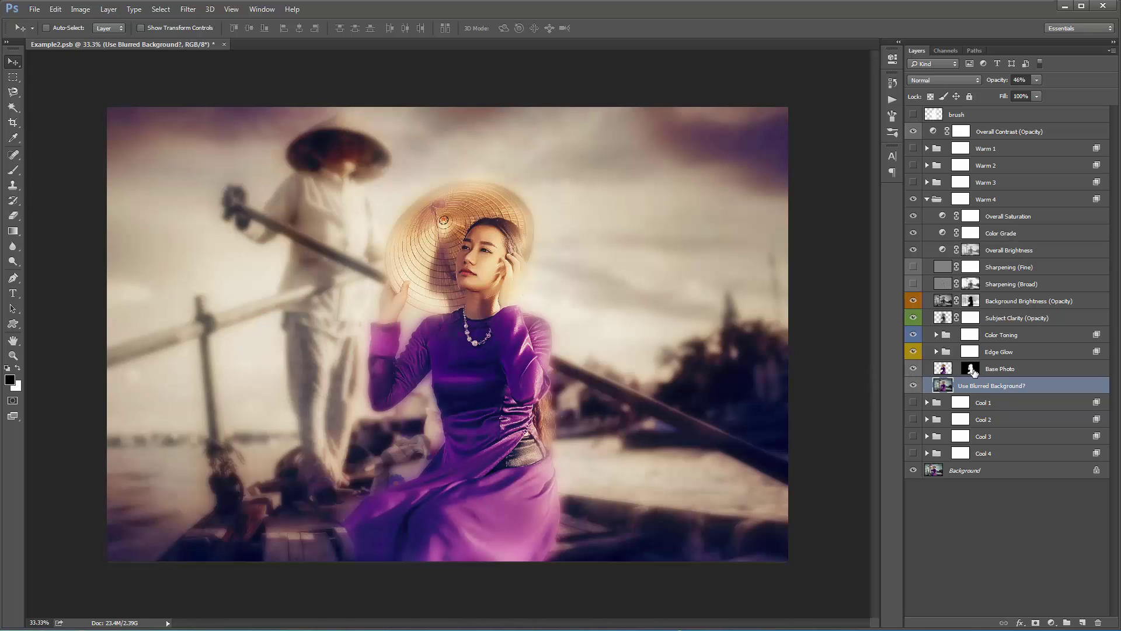
Step: View the Base Photo layer's mask on its own and return to the full photo
left_click(971, 369)
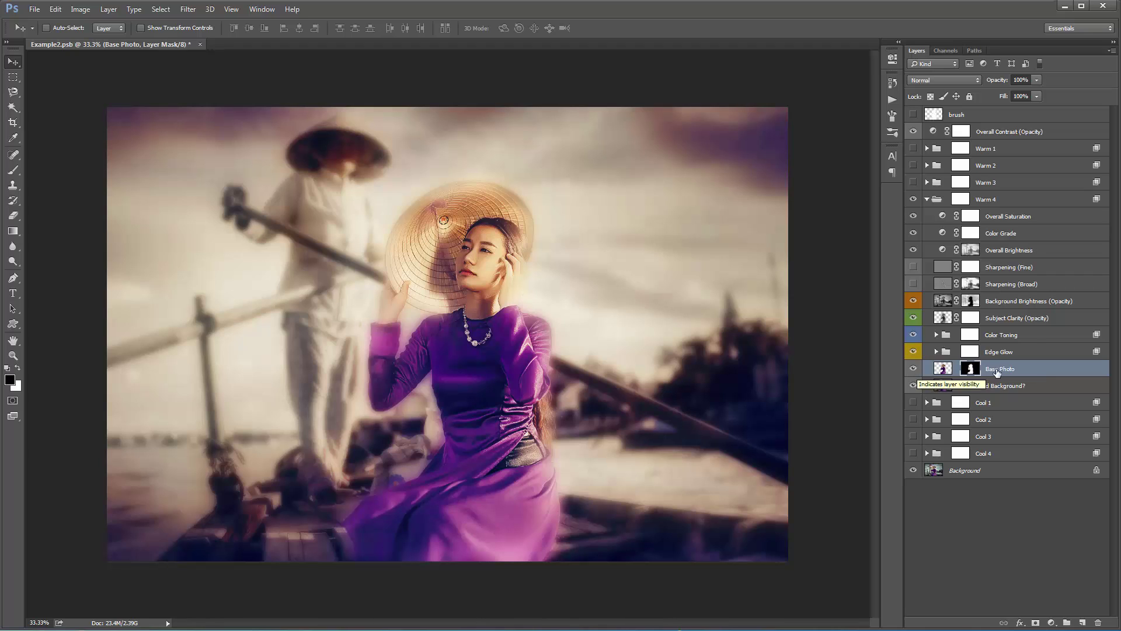
left_click(971, 369, "alt")
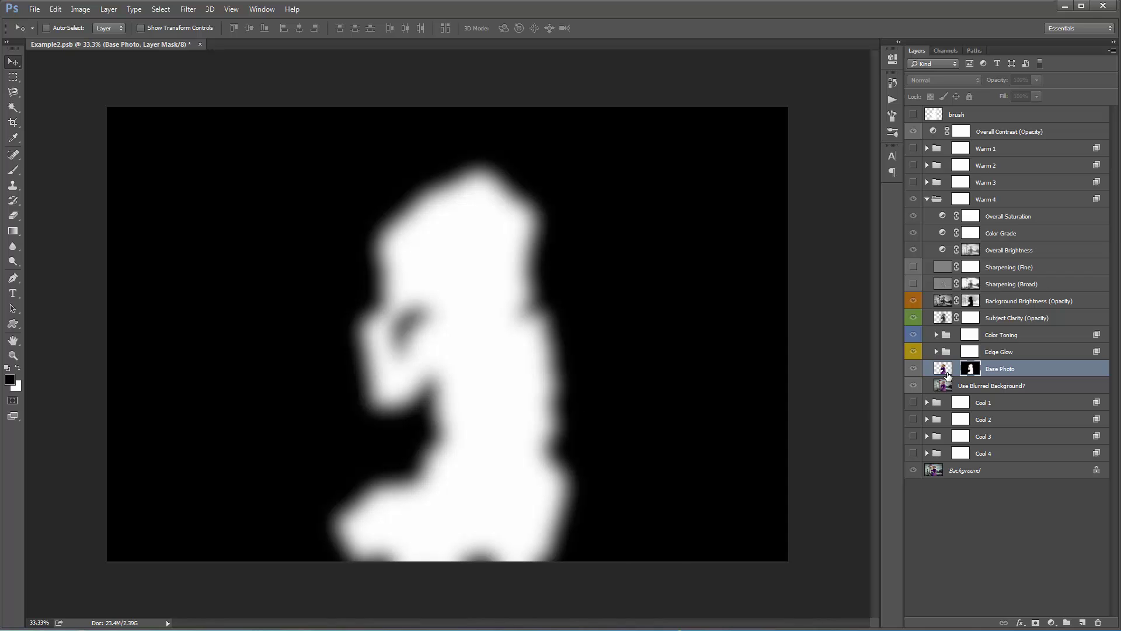
left_click(970, 369, "alt")
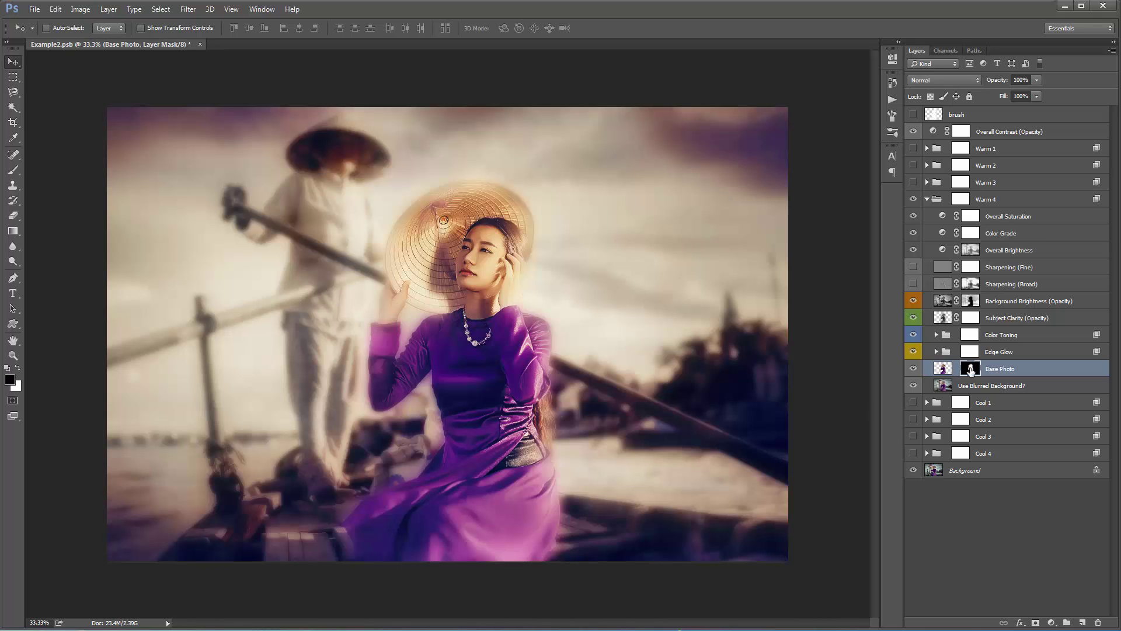
Step: Paint with black on the Base Photo layer's mask using the Brush tool at size 500, and return to the Move tool
key("b")
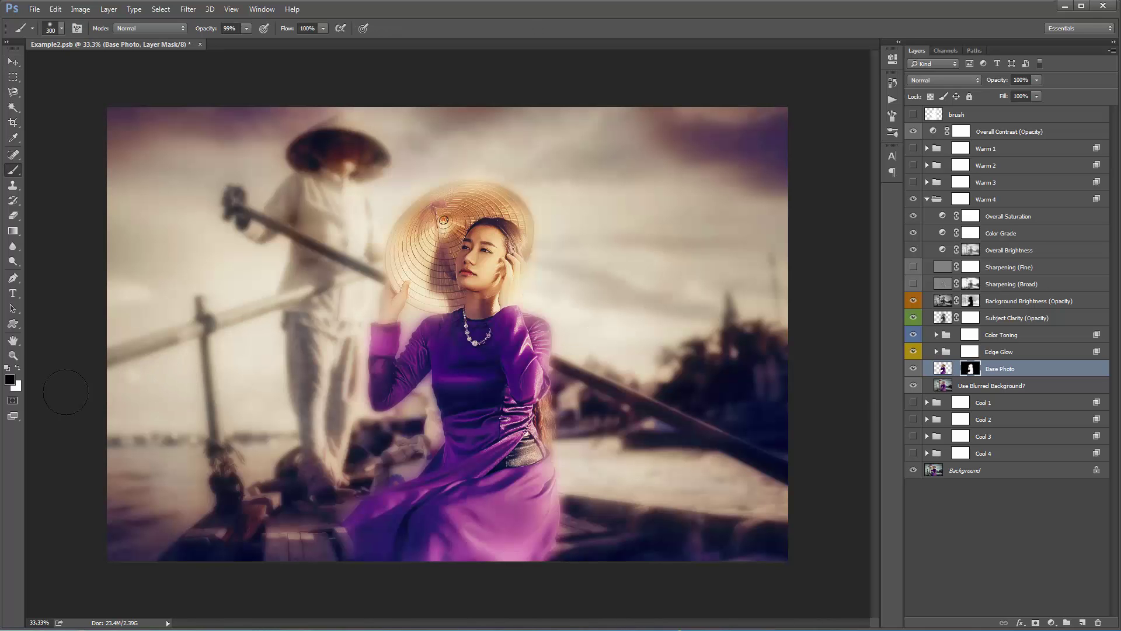
key("bracketright")
key("bracketright")
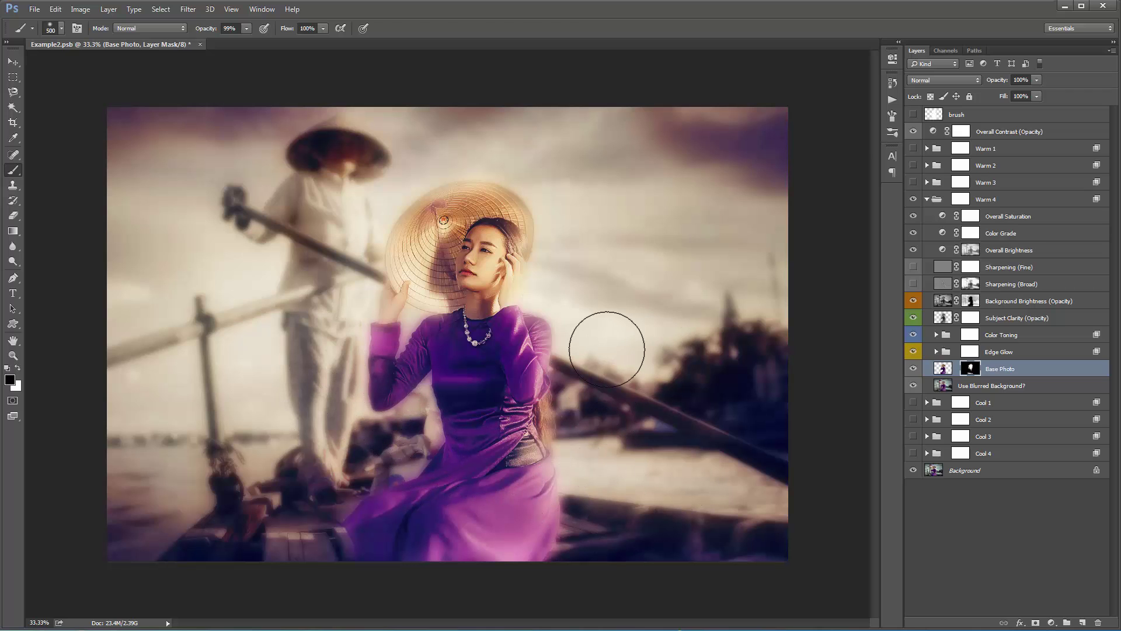
key("v")
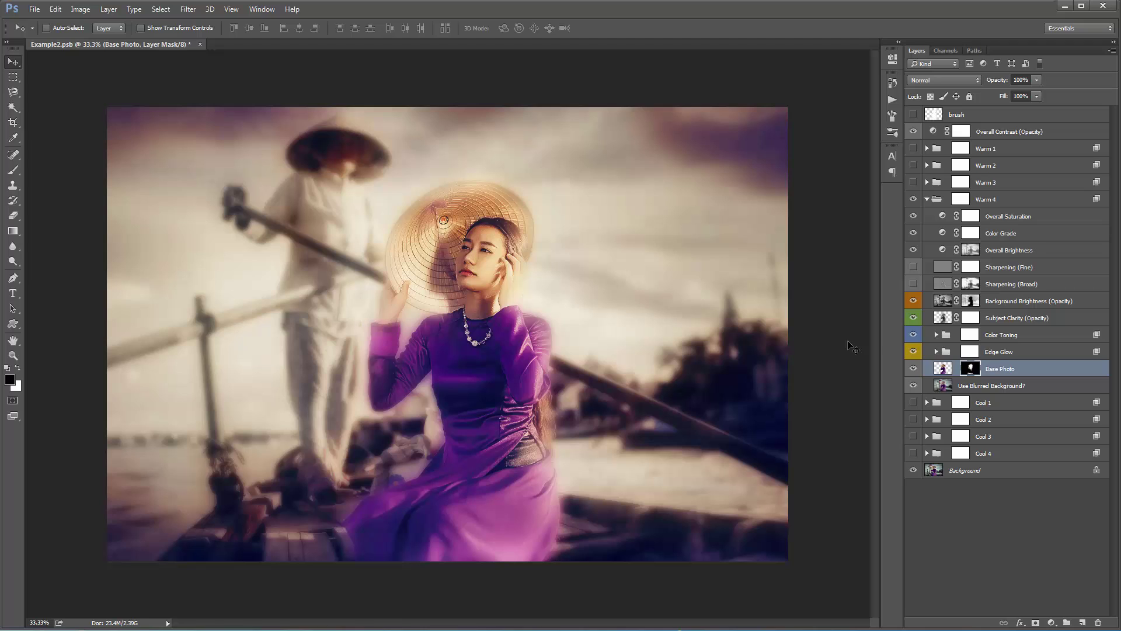
Step: Compare the photo with the Edge Glow group hidden and shown, leaving the group visible
left_click(915, 350)
left_click(914, 351)
left_click(914, 351)
left_click(914, 351)
left_click(914, 351)
left_click(915, 351)
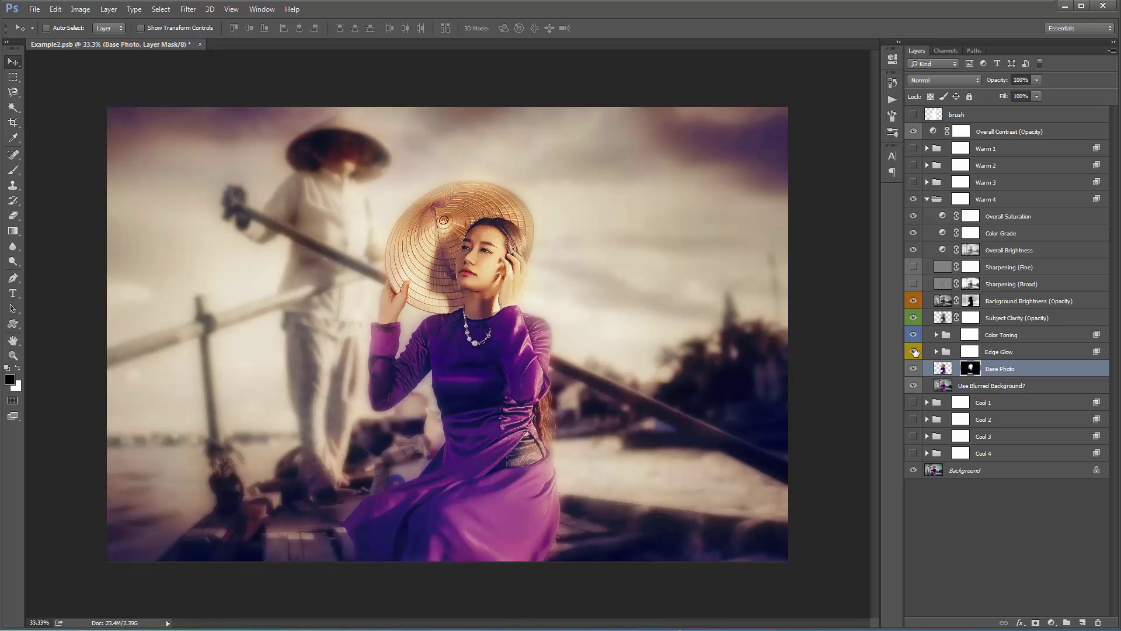
left_click(914, 351)
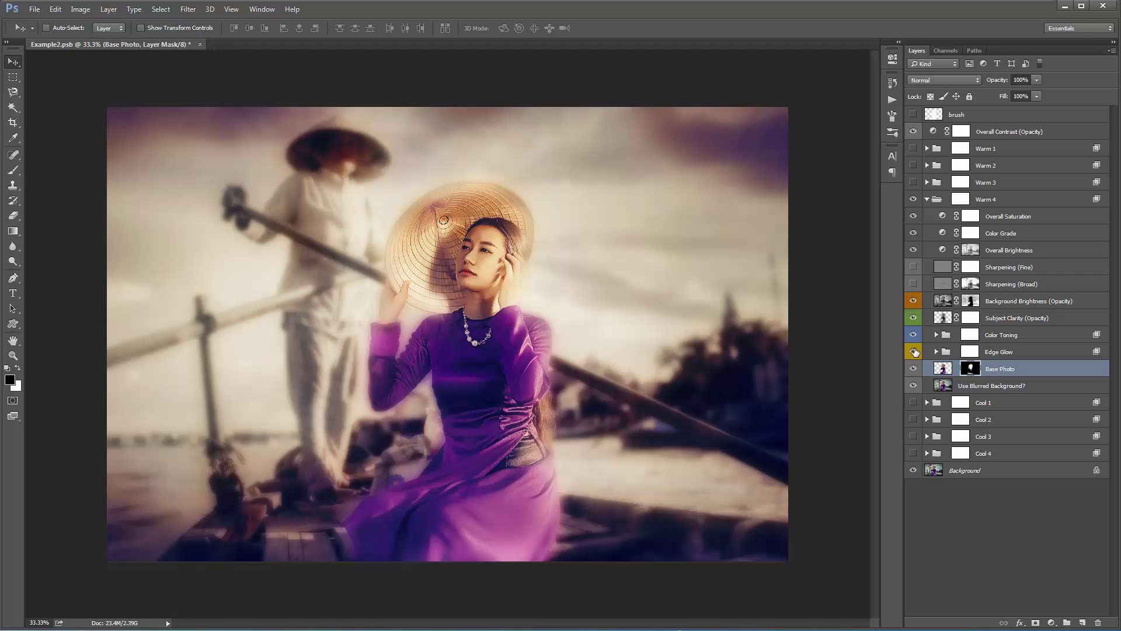
Step: Expand the Color Toning group and set the Shadow Color Fill layer's color to #3b3d72
left_click(1010, 341)
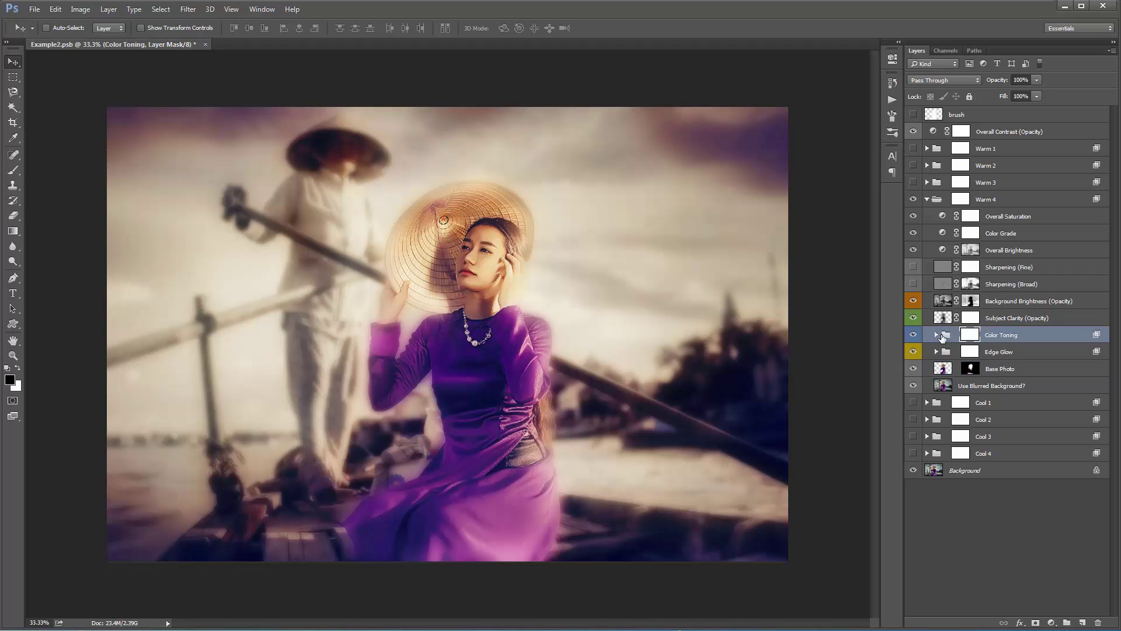
left_click(935, 335)
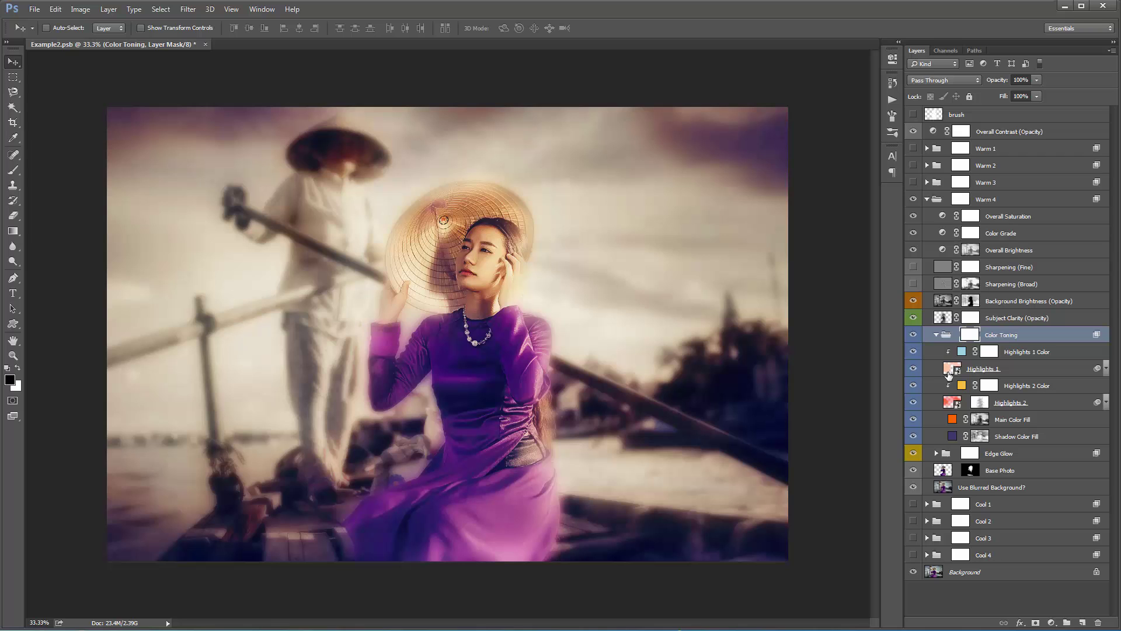
double_click(953, 436)
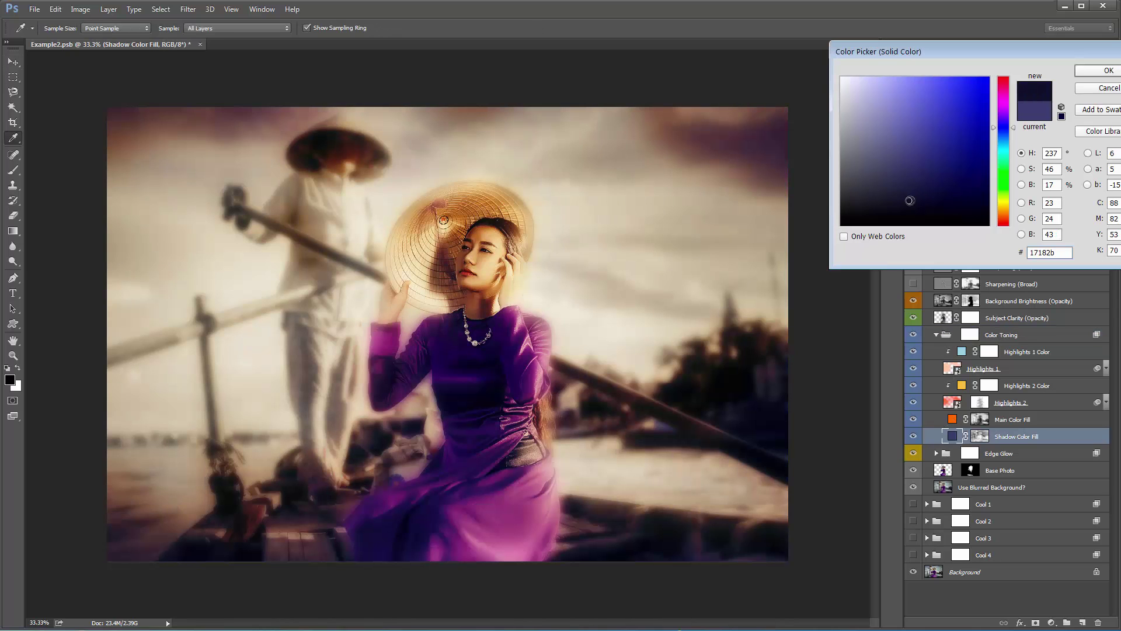
left_click_drag(908, 200, 914, 159)
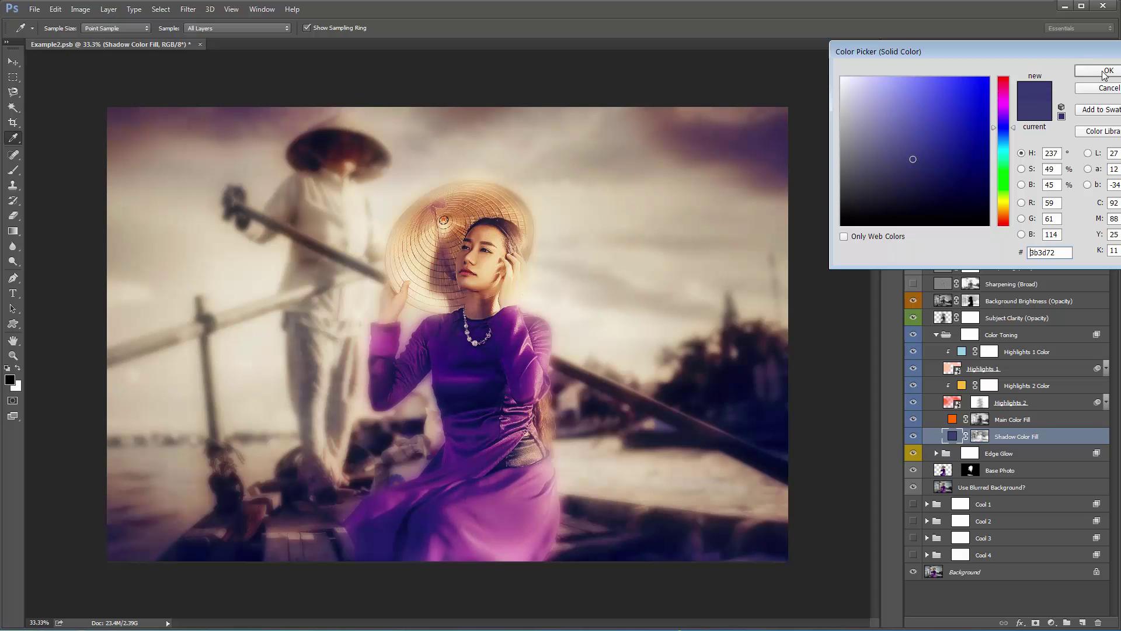
left_click(1104, 72)
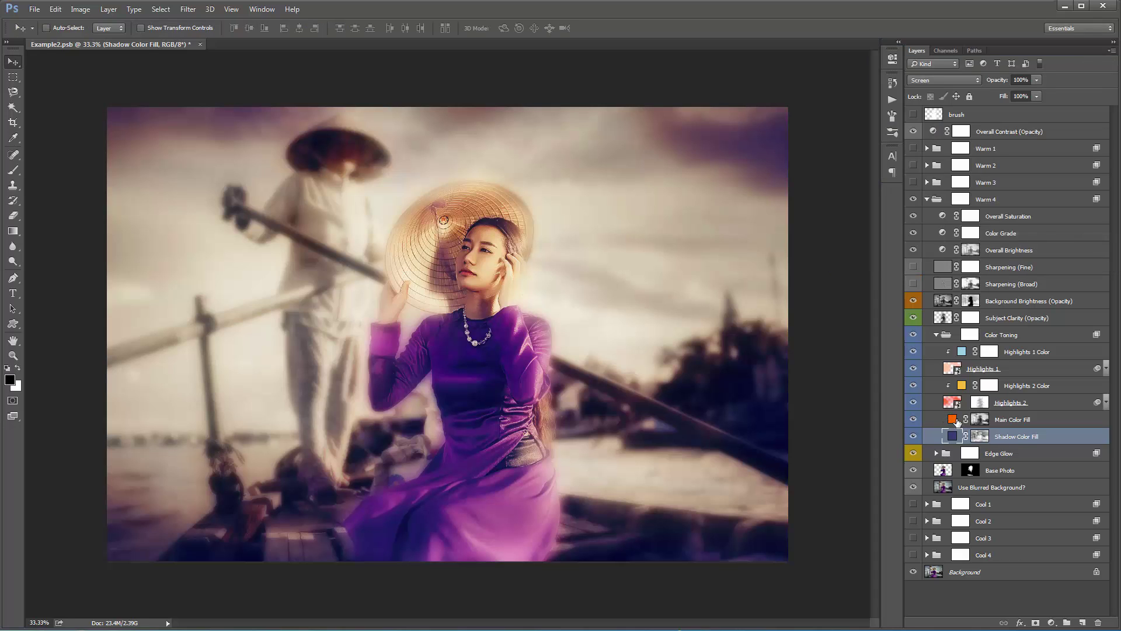
Step: Set the Main Color Fill layer's color to the orange #dc8435
double_click(953, 420)
left_click_drag(998, 137, 1004, 219)
mouse_move(964, 112)
left_mouse_down()
mouse_move(933, 108)
mouse_move(953, 97)
left_mouse_up()
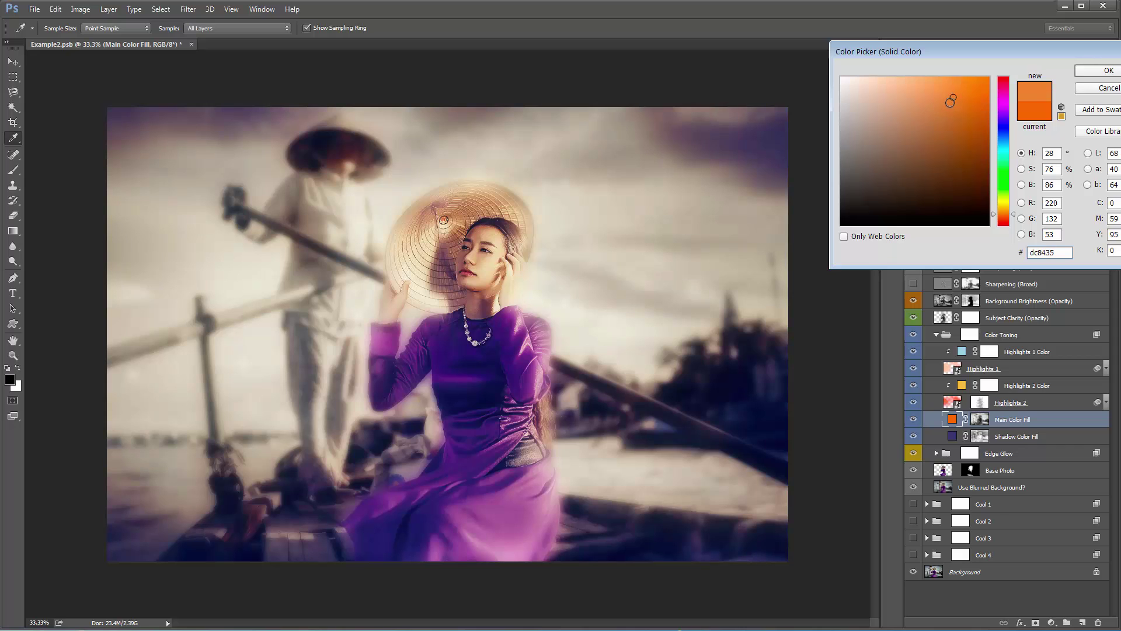
left_click(1104, 71)
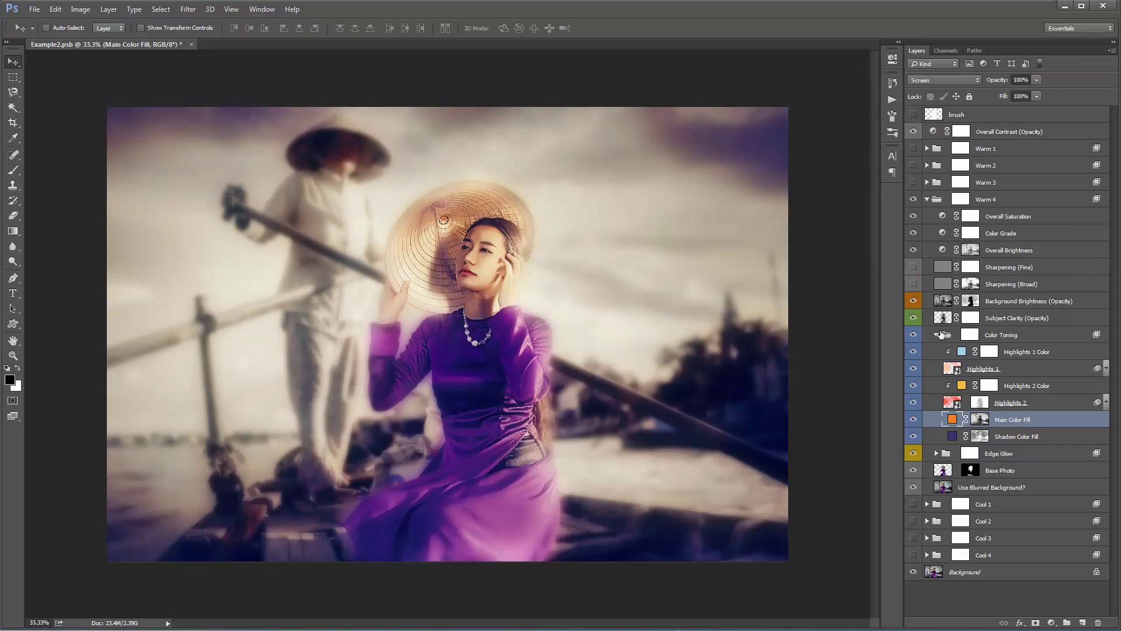
Step: Collapse the Color Toning and Warm 4 groups and set the Overall Contrast layer's opacity to 22%
left_click(939, 334)
left_click(926, 199)
left_click(1009, 132)
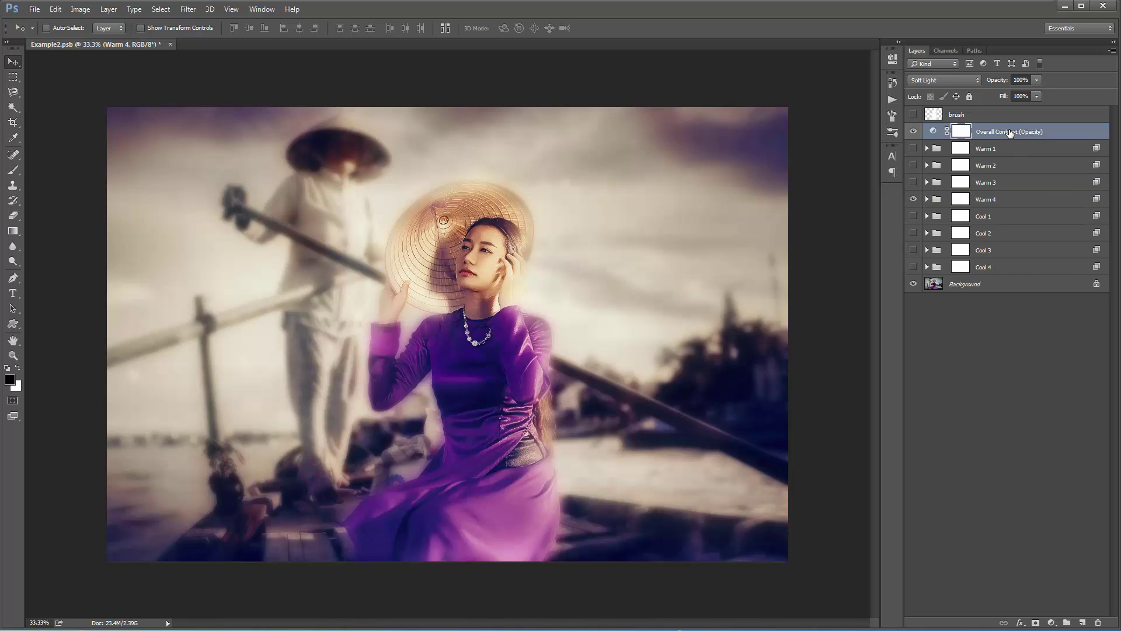
key("3")
left_click_drag(1001, 82, 999, 82)
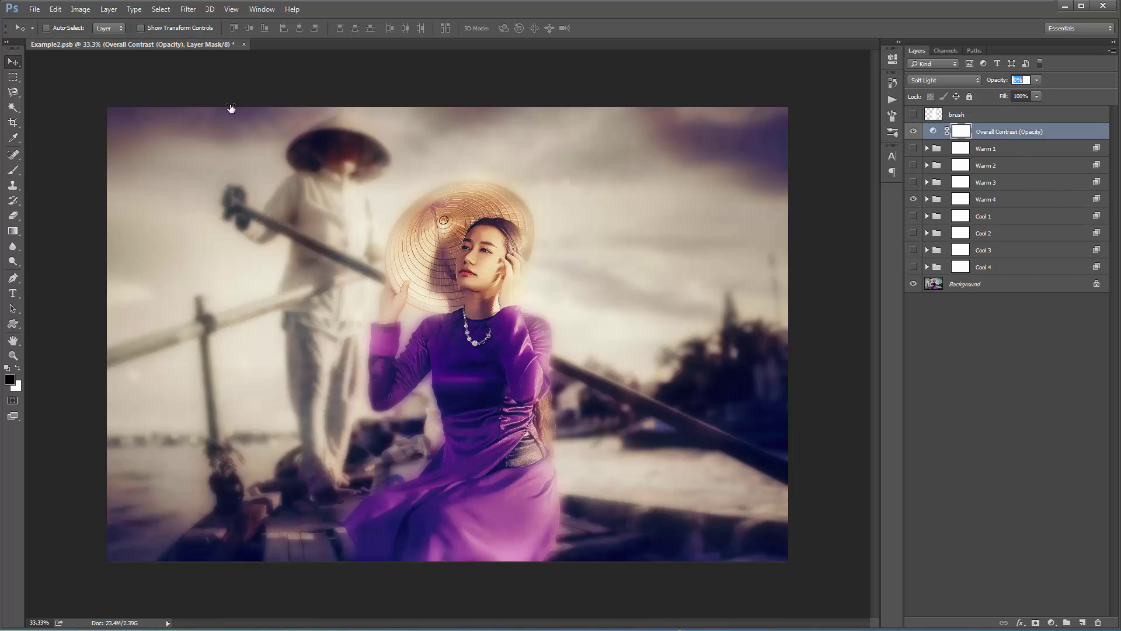
mouse_move(247, 109)
left_mouse_down()
mouse_move(228, 110)
mouse_move(240, 109)
left_mouse_up()
Step: Group the Overall Contrast layer with all Warm and Cool groups, and compare the photo with the new group hidden and shown
left_click(985, 269, "shift")
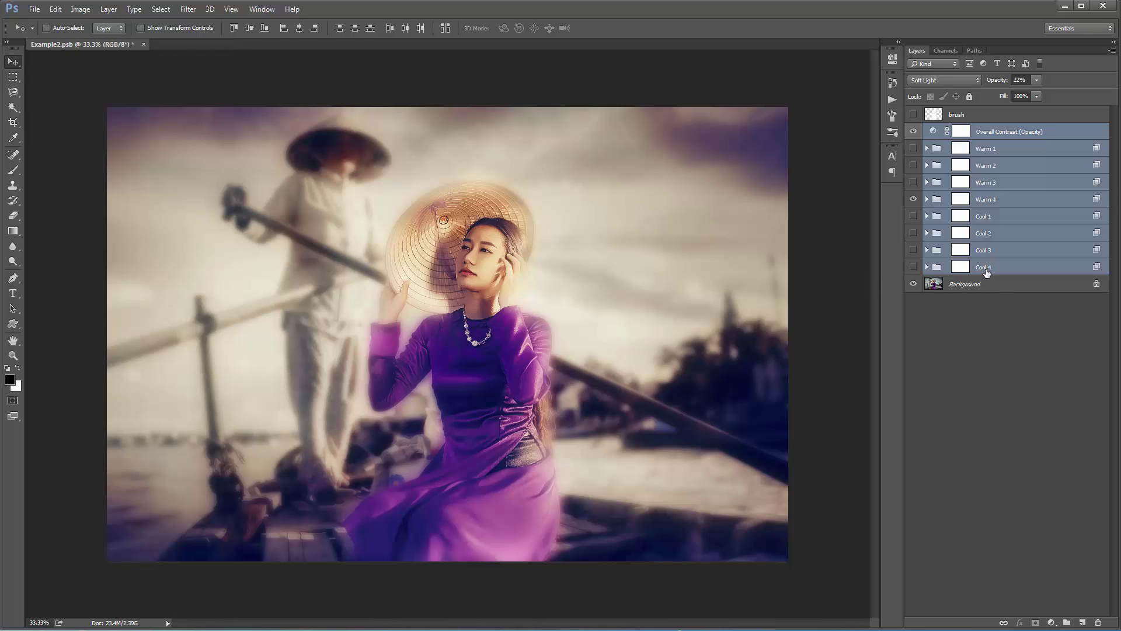
key("ctrl+g")
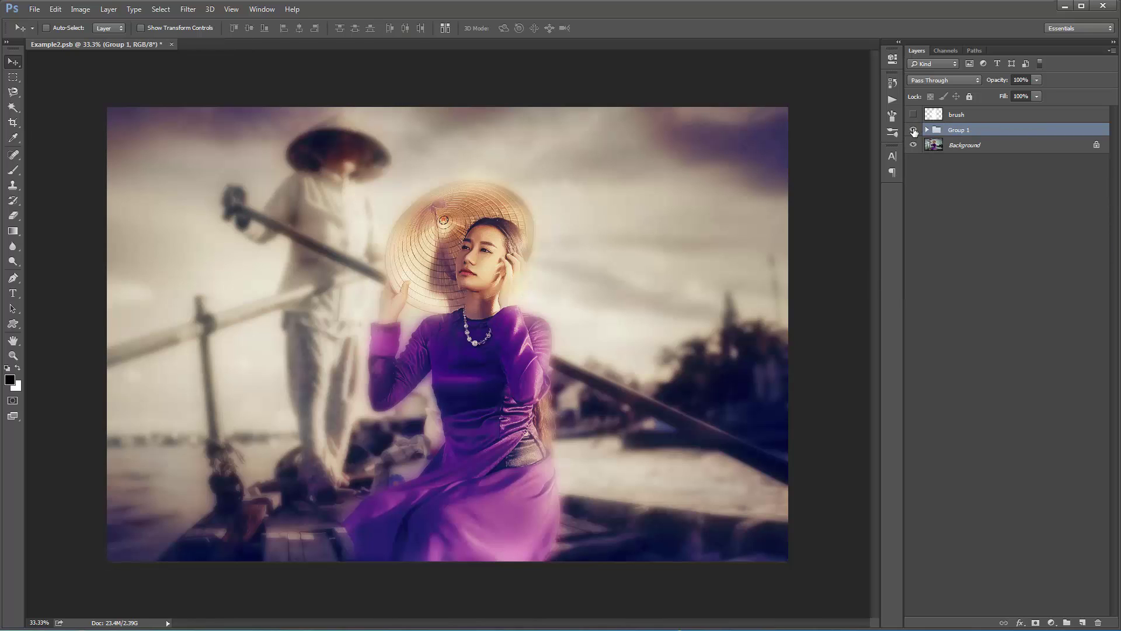
left_click(914, 130)
left_click(913, 131)
left_click(913, 131)
left_click(913, 130)
Step: Inside the new group, set the Warm 4 group's Use Blurred Background? layer to 17% opacity and collapse the new group
left_click(927, 129)
left_click(936, 212)
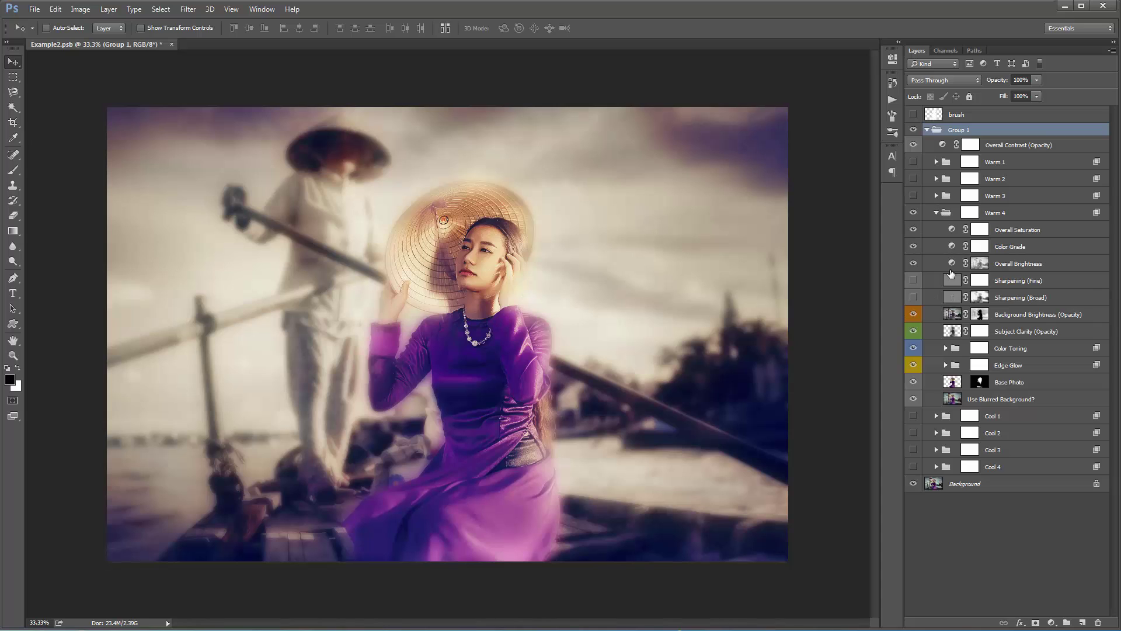
left_click(1013, 399)
left_click_drag(999, 83, 982, 80)
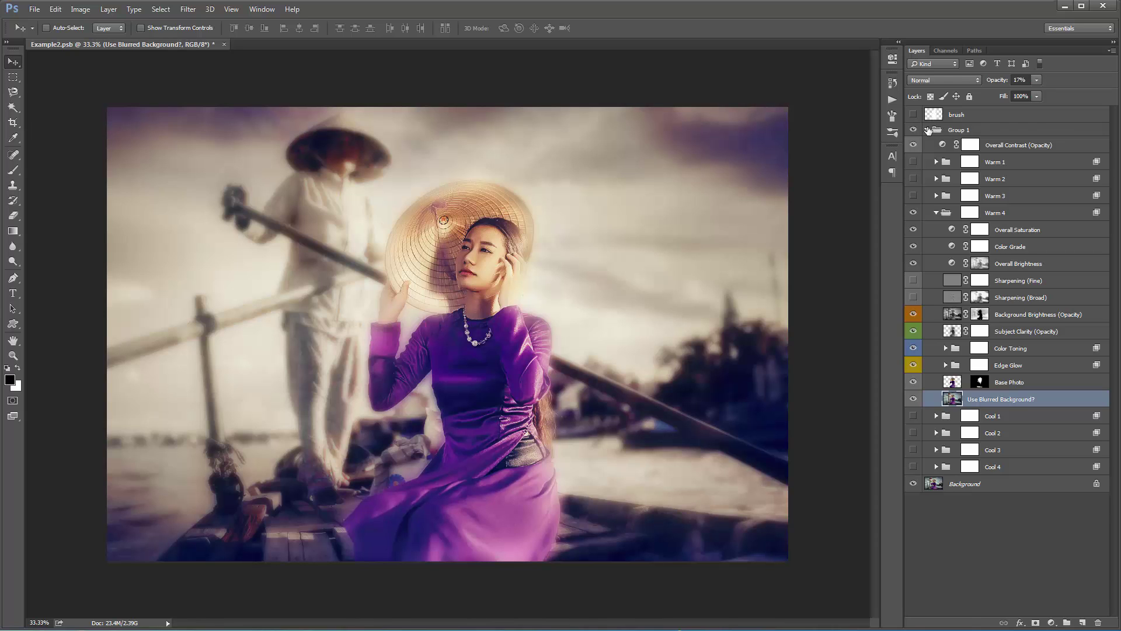
left_click(927, 130)
Step: Compare the original photo with the finished effect by switching Group 1's visibility repeatedly
left_click(913, 130)
left_click(914, 130)
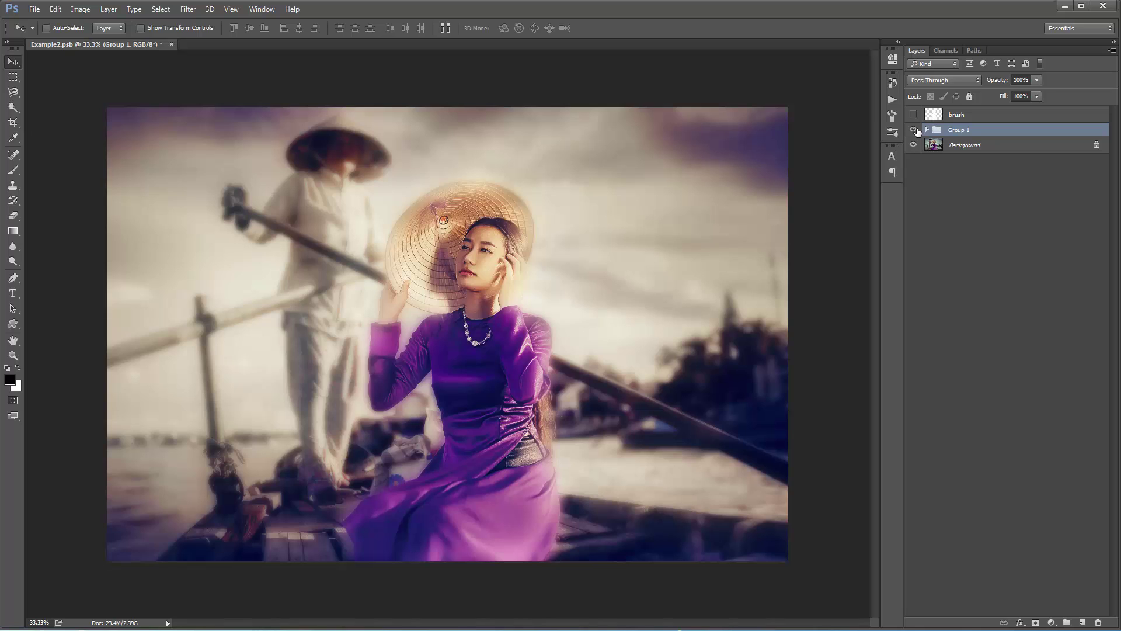
left_click(914, 131)
left_click(915, 130)
left_click(914, 130)
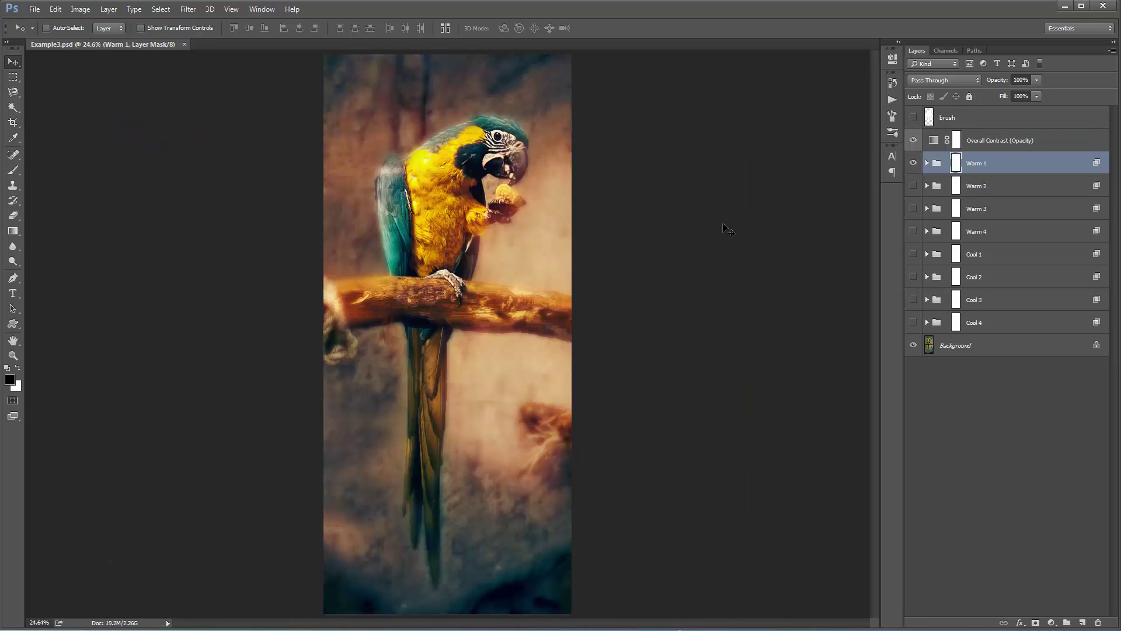
Step: Compare the parrot photo in Example3.psd with the Warm 1 group hidden and shown, leaving the group visible
left_click(913, 160)
left_click(914, 161)
left_click_drag(913, 161, 913, 141)
left_click(914, 143)
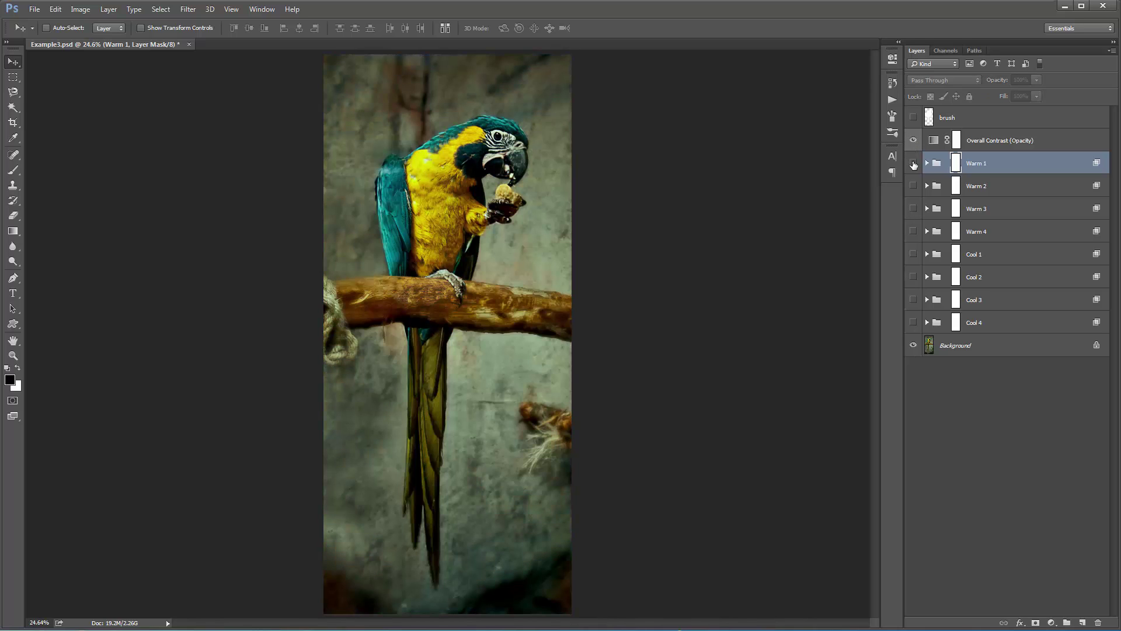
left_click(914, 142)
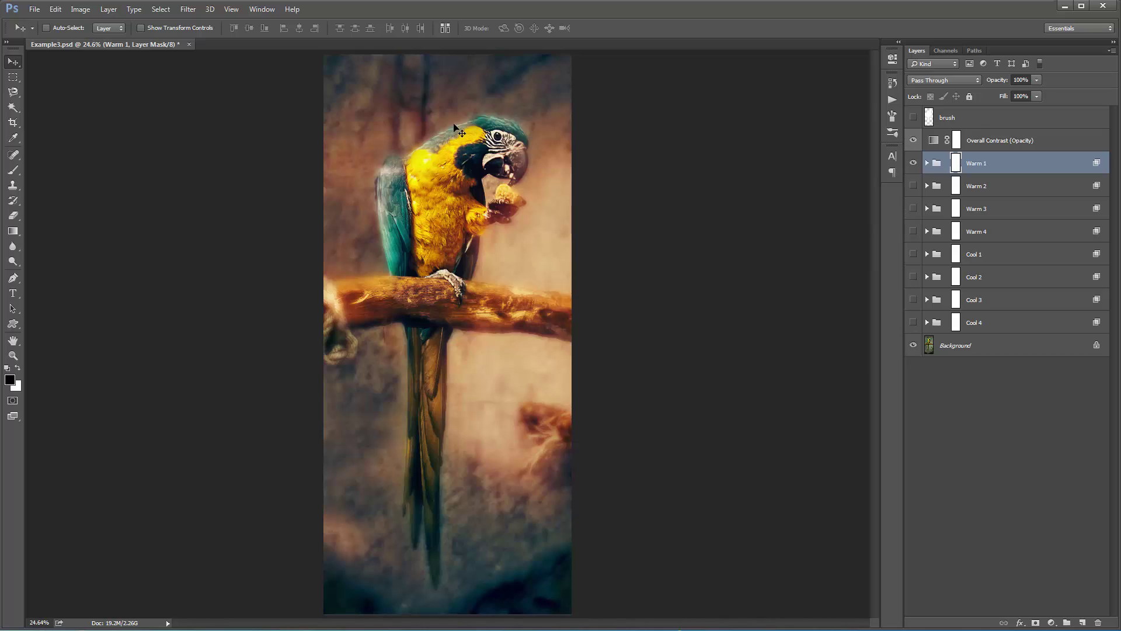
Step: Show and hide the brush layer repeatedly to examine which areas of the parrot and branch were painted
left_click(914, 117)
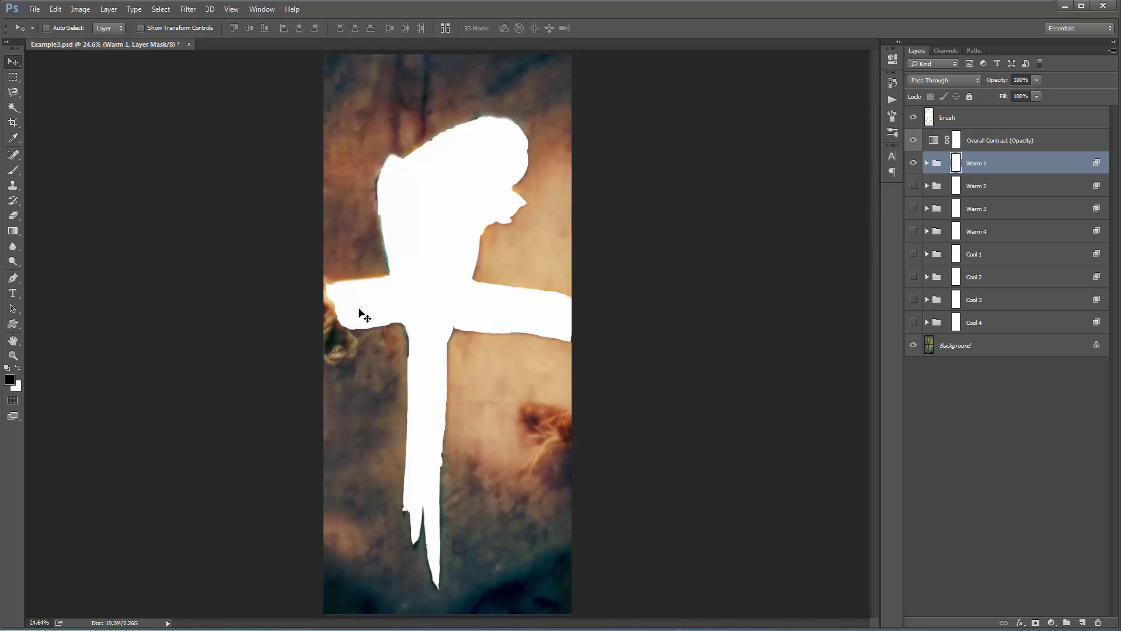
left_click(914, 119)
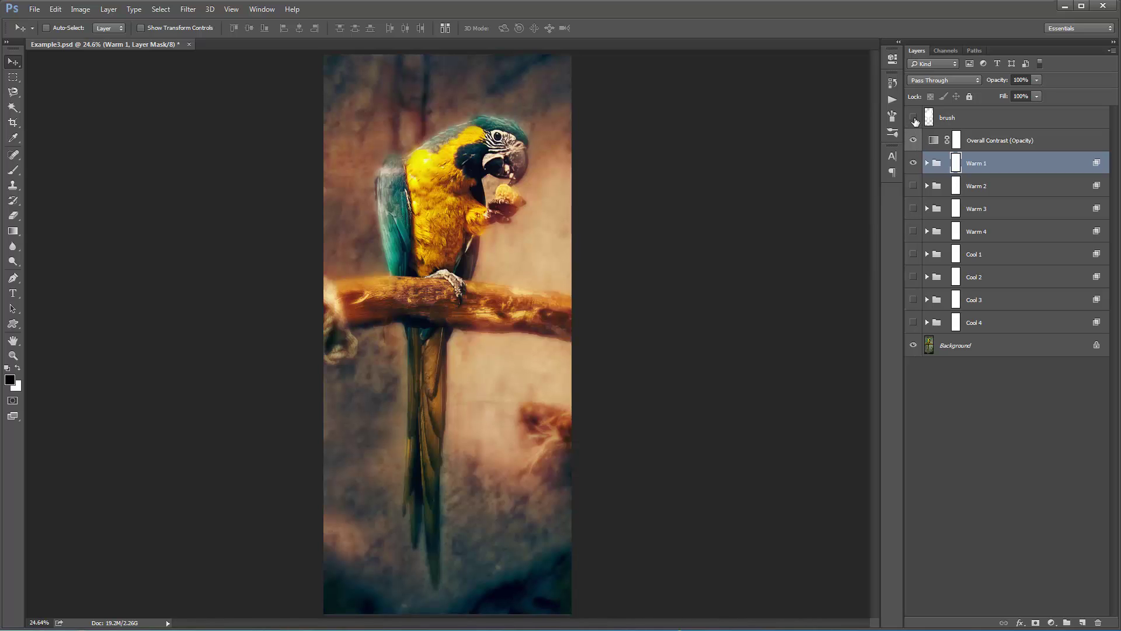
left_click(912, 118)
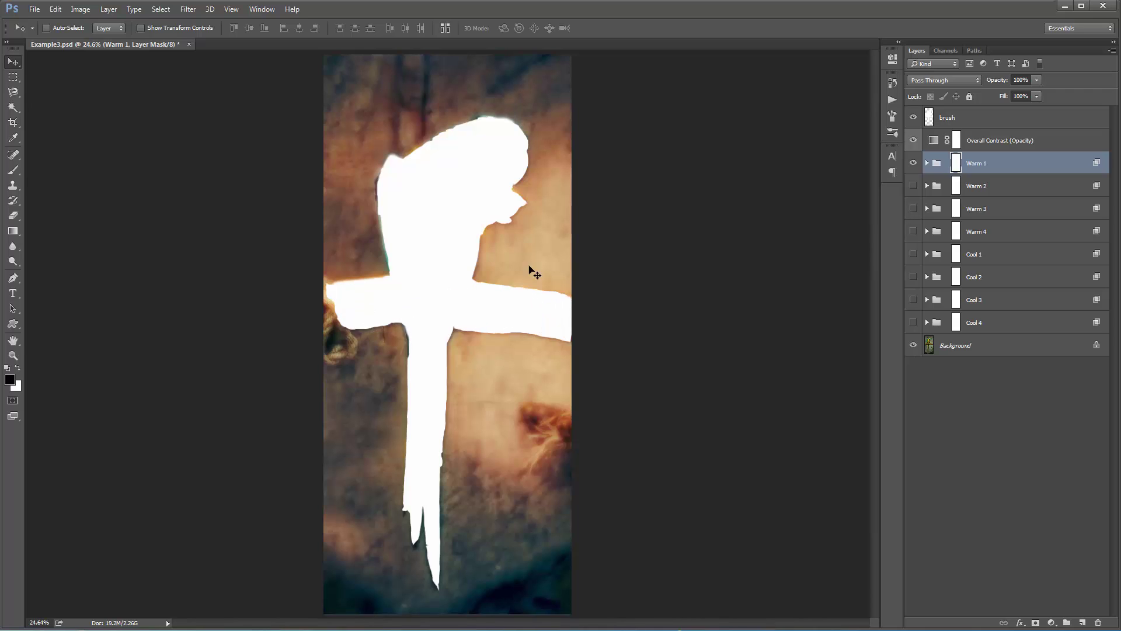
left_click(913, 118)
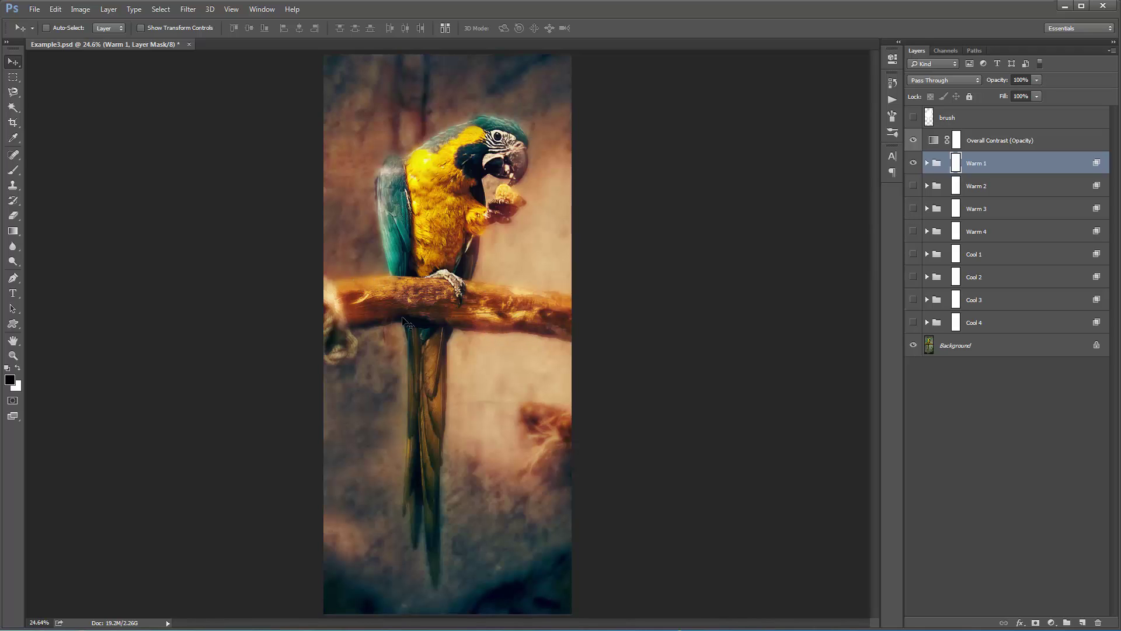
left_click(913, 117)
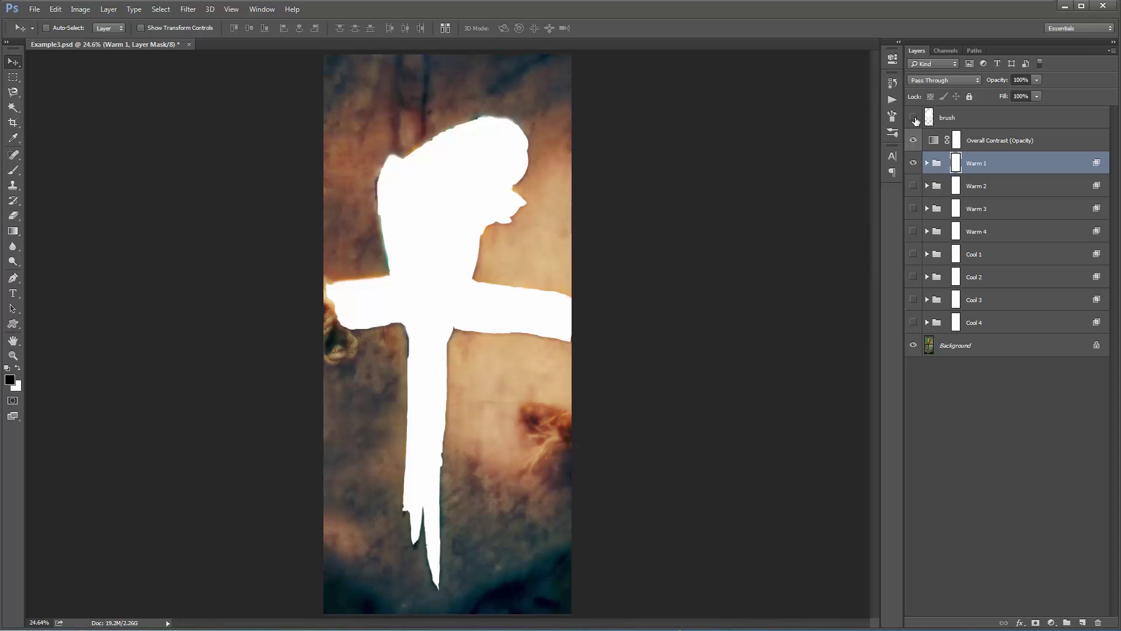
Step: Hide the brush layer and the Warm 1 group, and preview the Warm 2, Warm 3 and Warm 4 groups individually
left_click(913, 117)
left_click(913, 163)
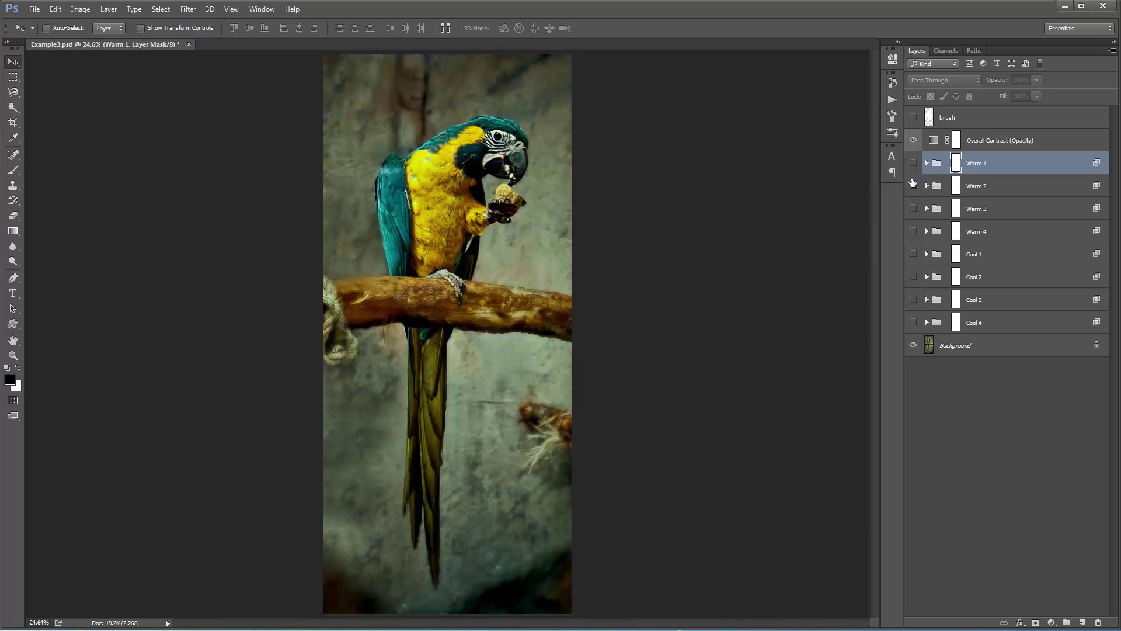
left_click(912, 186)
left_click(913, 186)
left_click(913, 208)
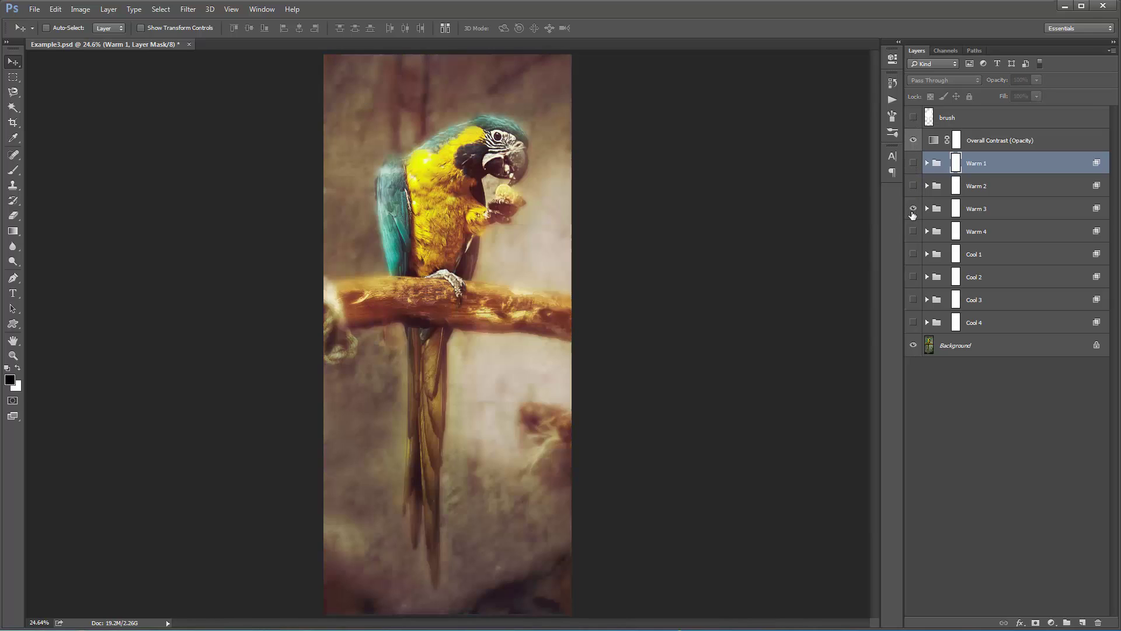
left_click(912, 209)
left_click(913, 232)
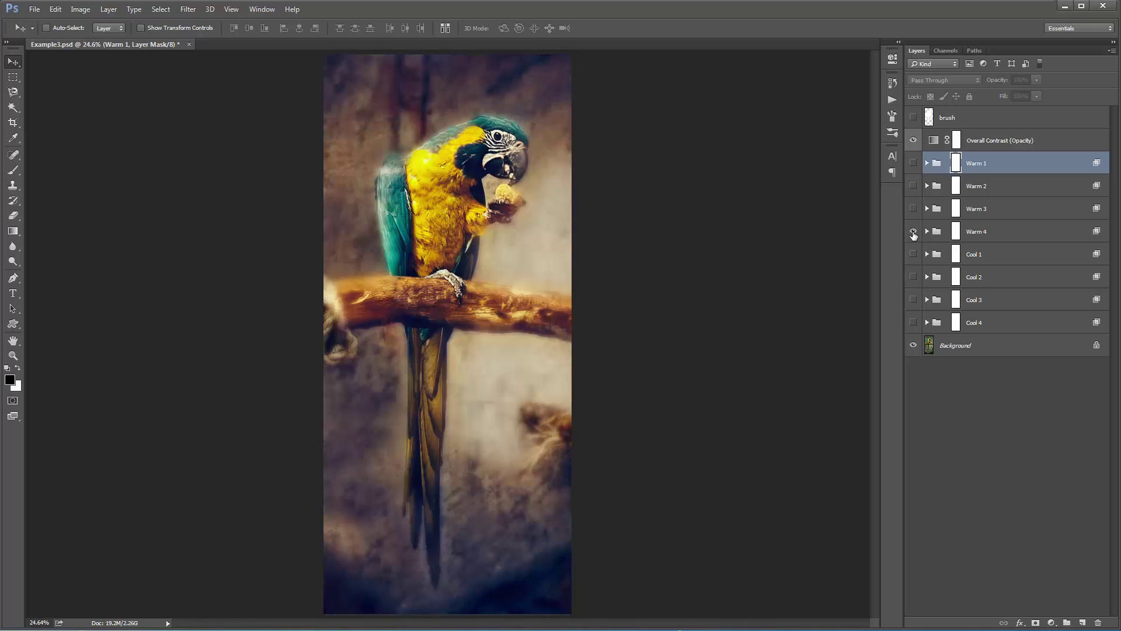
left_click(913, 231)
Step: Preview the Cool 1, Cool 2, Cool 3 and Cool 4 groups on the parrot photo one at a time
left_click(913, 254)
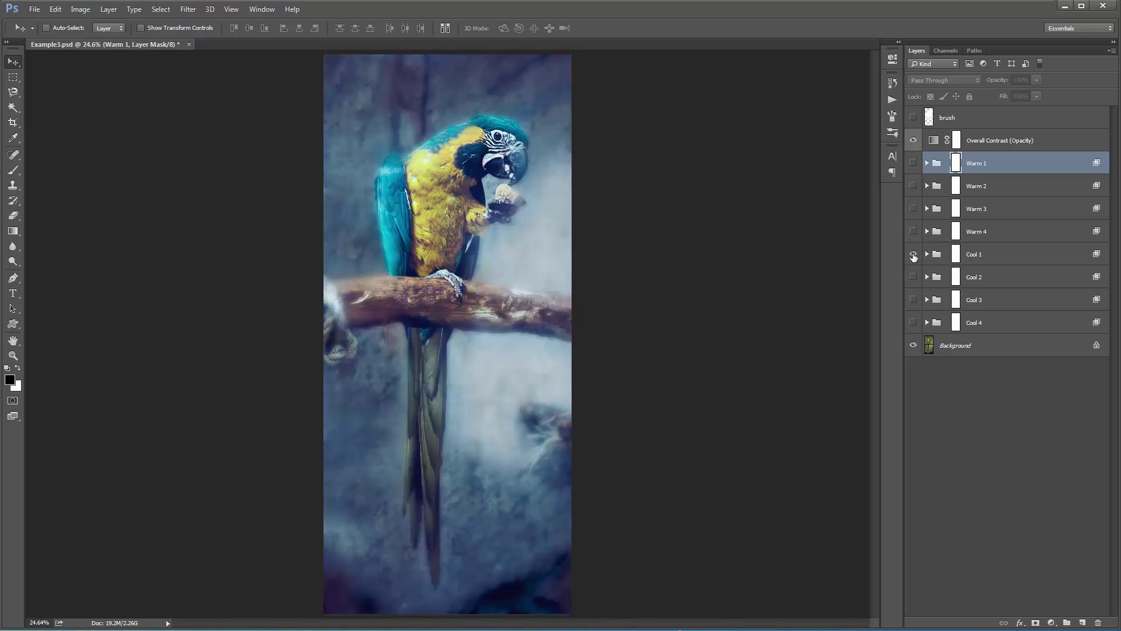
left_click(914, 254)
left_click(913, 276)
left_click(913, 276)
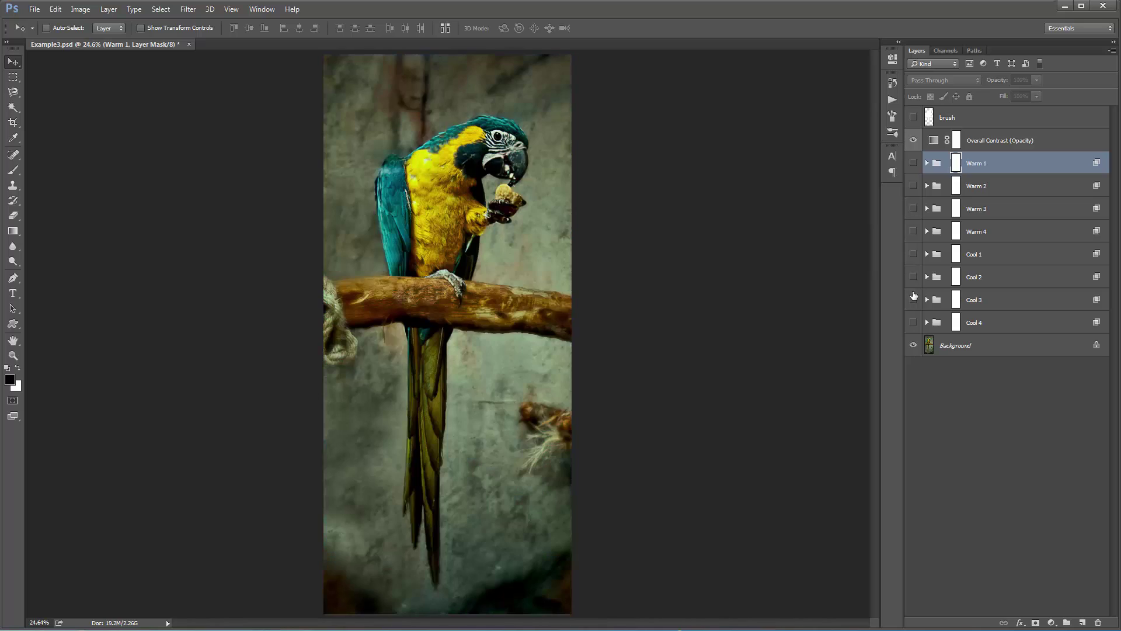
left_click(913, 300)
left_click(913, 300)
left_click(913, 322)
left_click(913, 323)
Step: Compare the Warm color effects again by showing and hiding their groups one after another
left_click(913, 231)
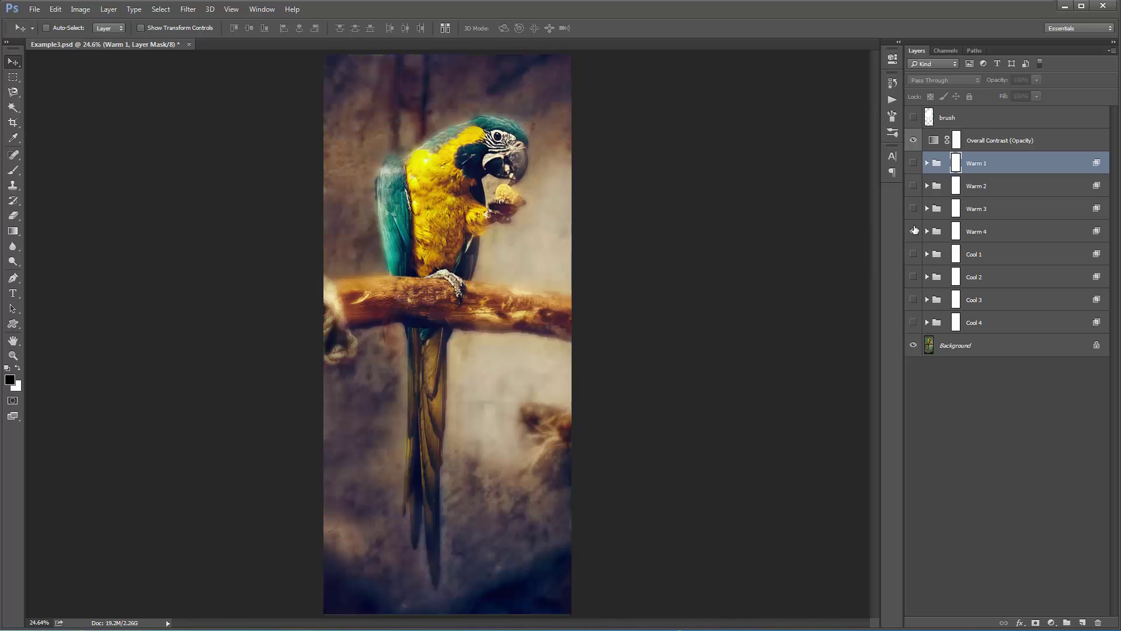
left_click(913, 231)
left_click(913, 209)
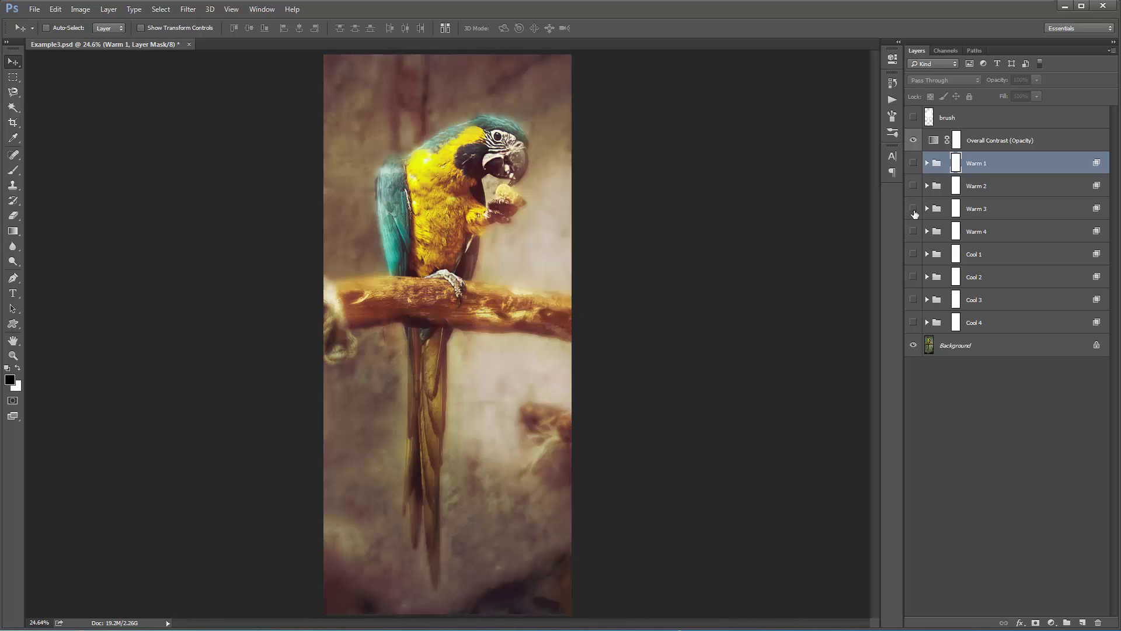
left_click(913, 185)
left_click(913, 186)
left_click(913, 209)
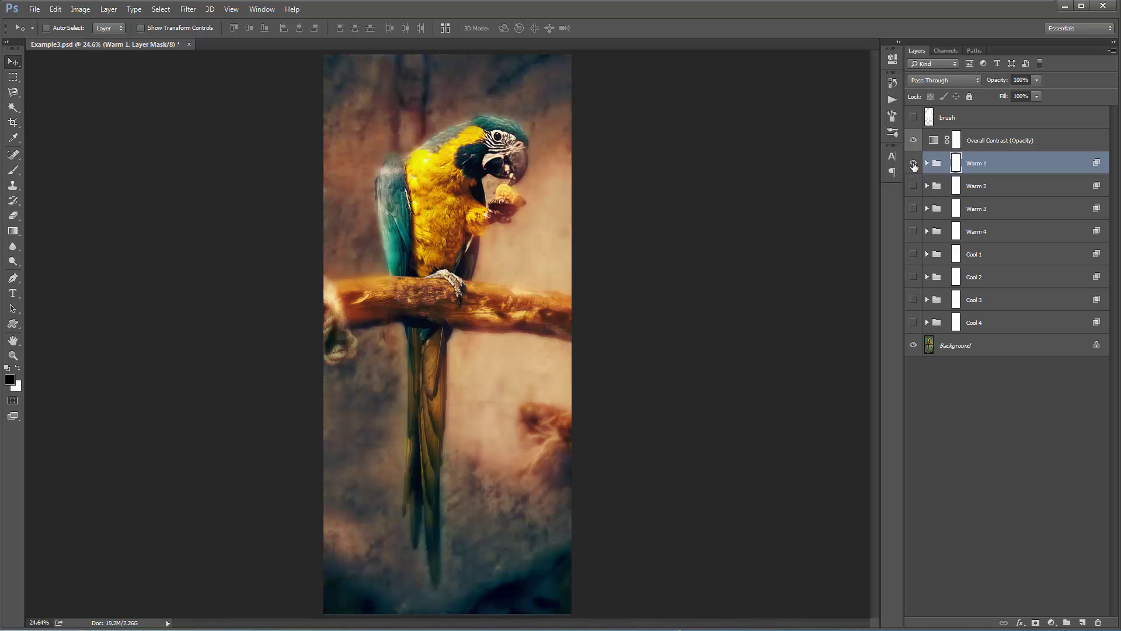
left_click(913, 208)
Step: Show the Warm 4 group and set its opacity to 50%
left_click(914, 231)
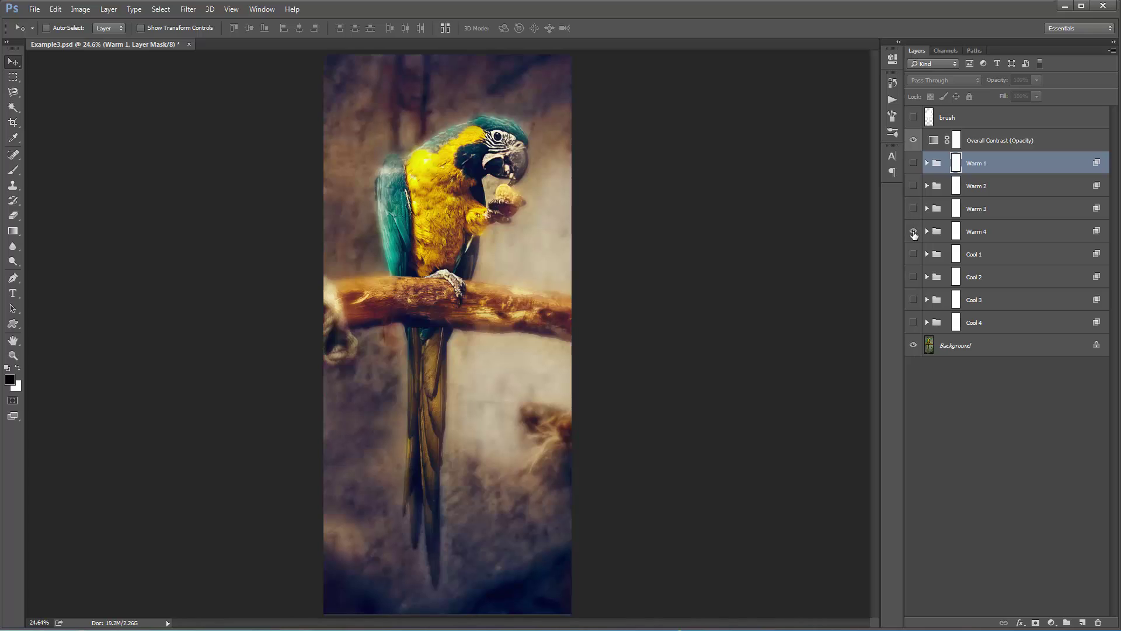
left_click(988, 237)
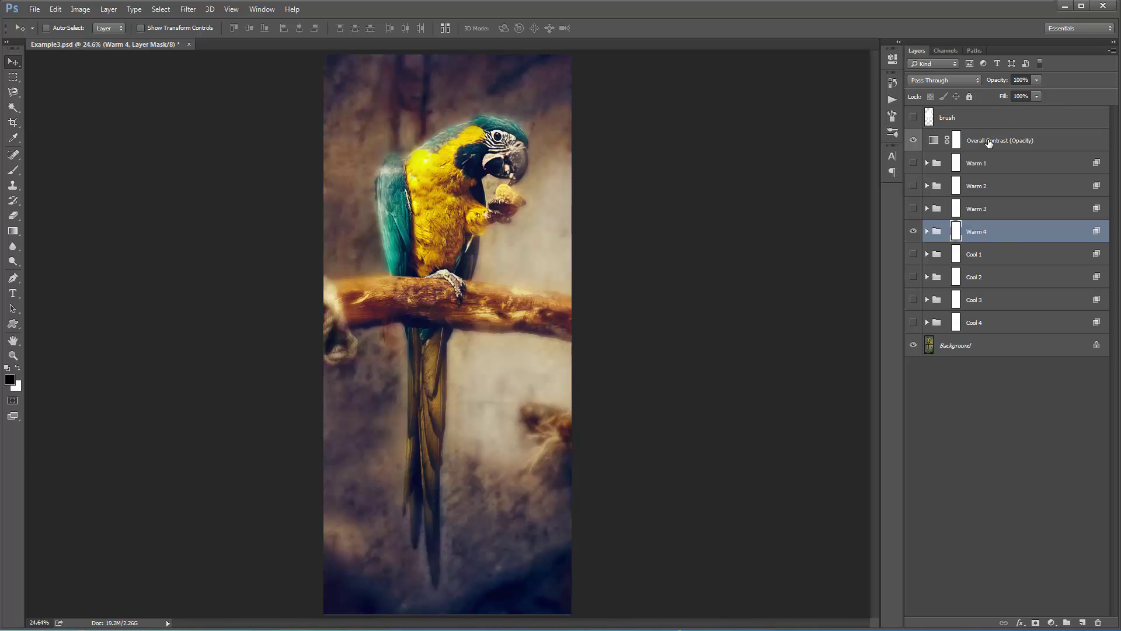
left_click(997, 235)
key("5")
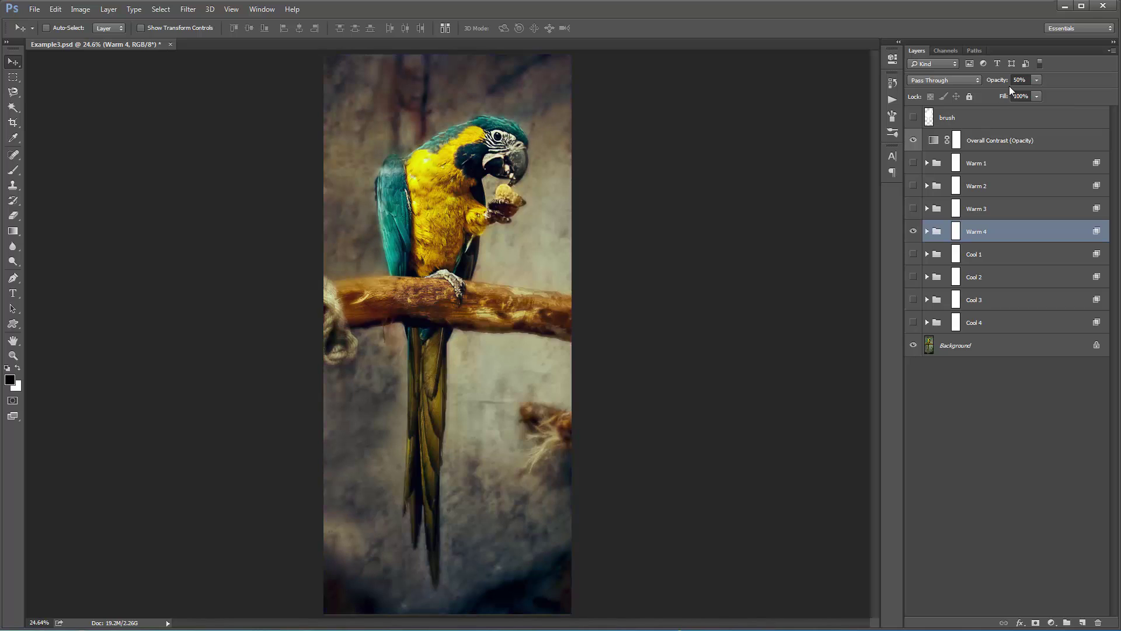
Step: Preview the other Warm groups in turn on top of the half-opacity Warm 4 group
left_click(914, 163)
left_click(915, 186)
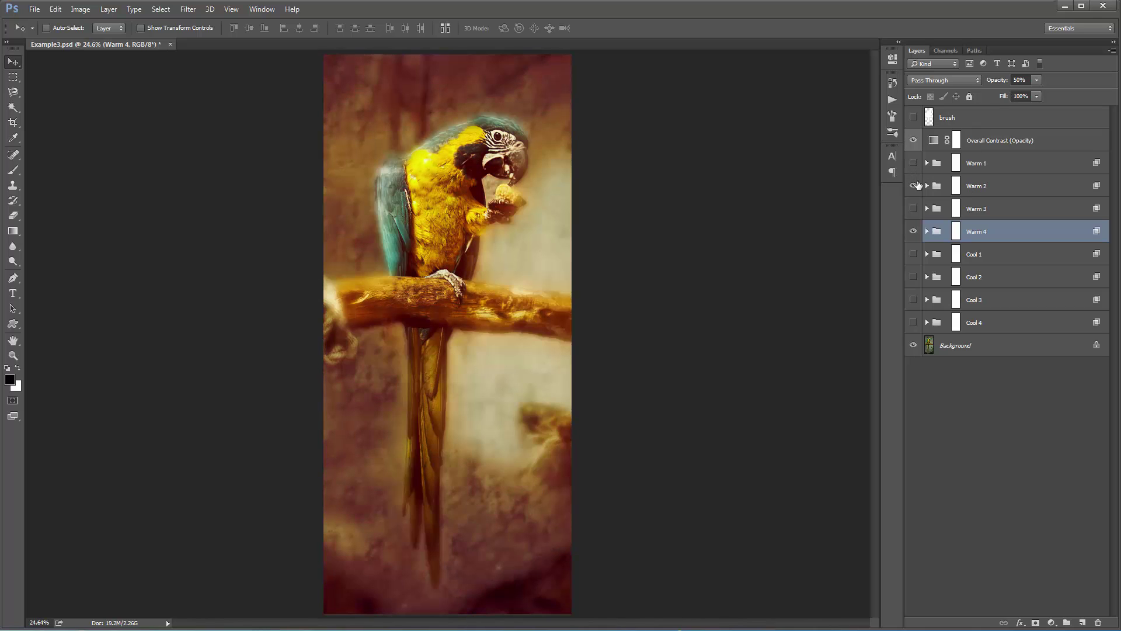
left_click(914, 186)
left_click(913, 208)
left_click(913, 208)
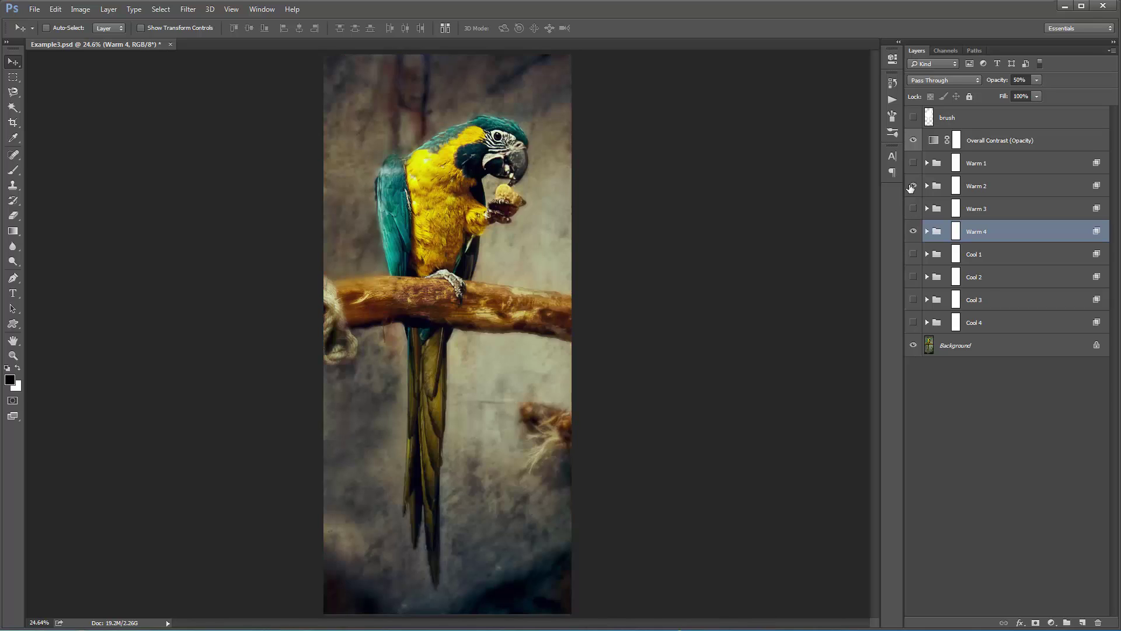
Step: Blend the Warm 2 group over Warm 4 by making it visible at 65% opacity
left_click(915, 185)
left_click(956, 186)
left_click_drag(996, 80, 314, 87)
left_click(1002, 231, "ctrl")
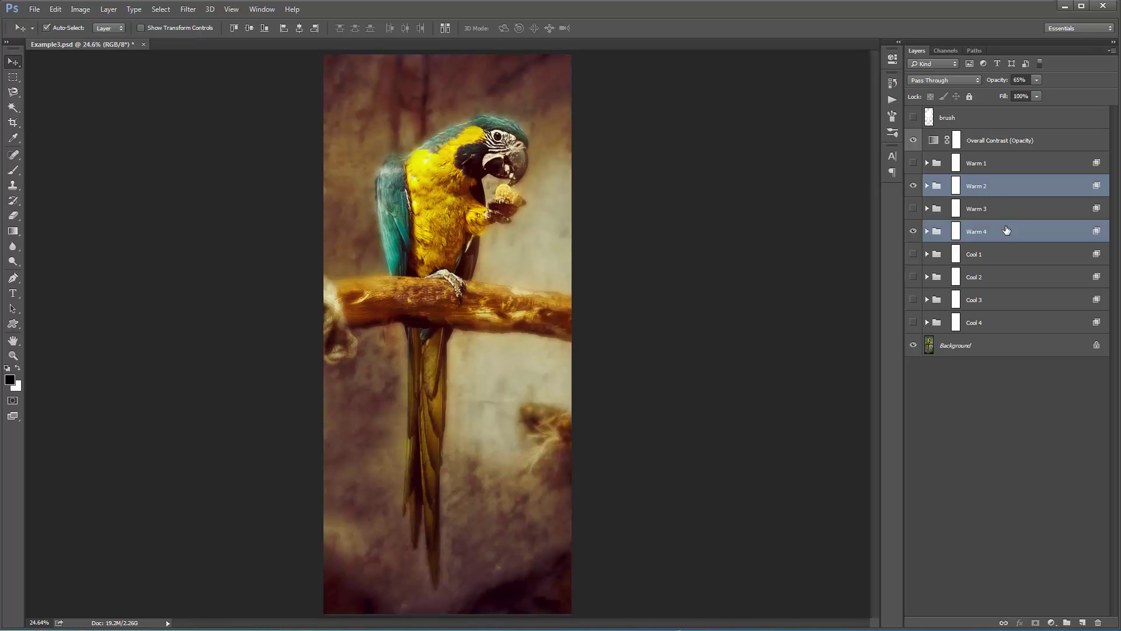
left_click(995, 192)
left_click(992, 231, "ctrl")
left_click(989, 189)
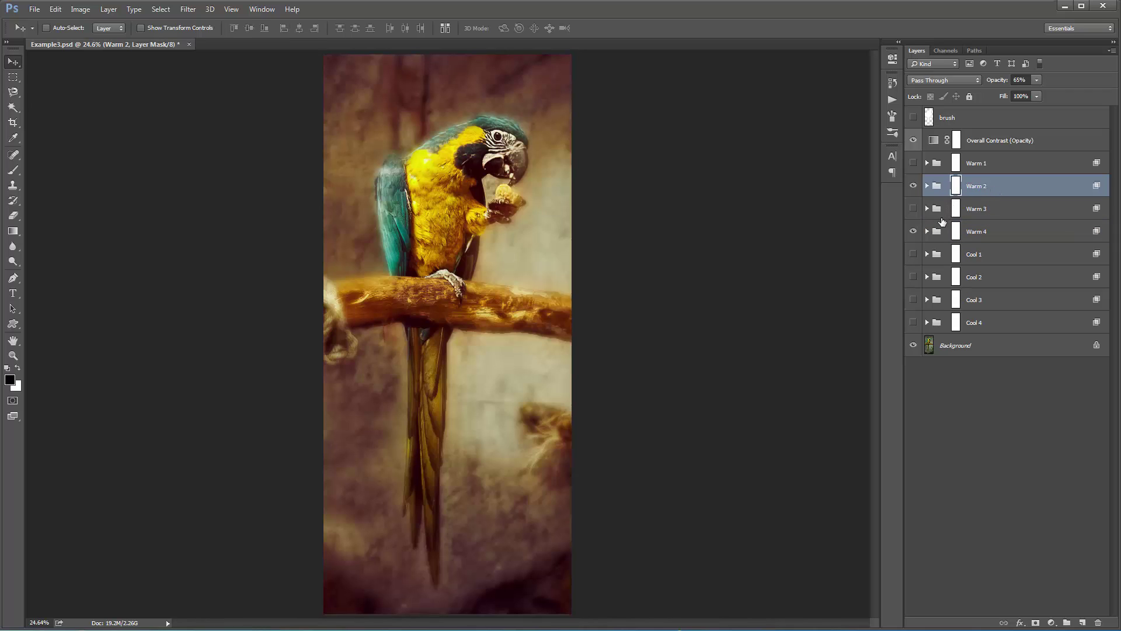
Step: Inside the Warm 2 group, lower the Background Brightness layer's opacity and raise the Subject Clarity layer's opacity
left_click(927, 231)
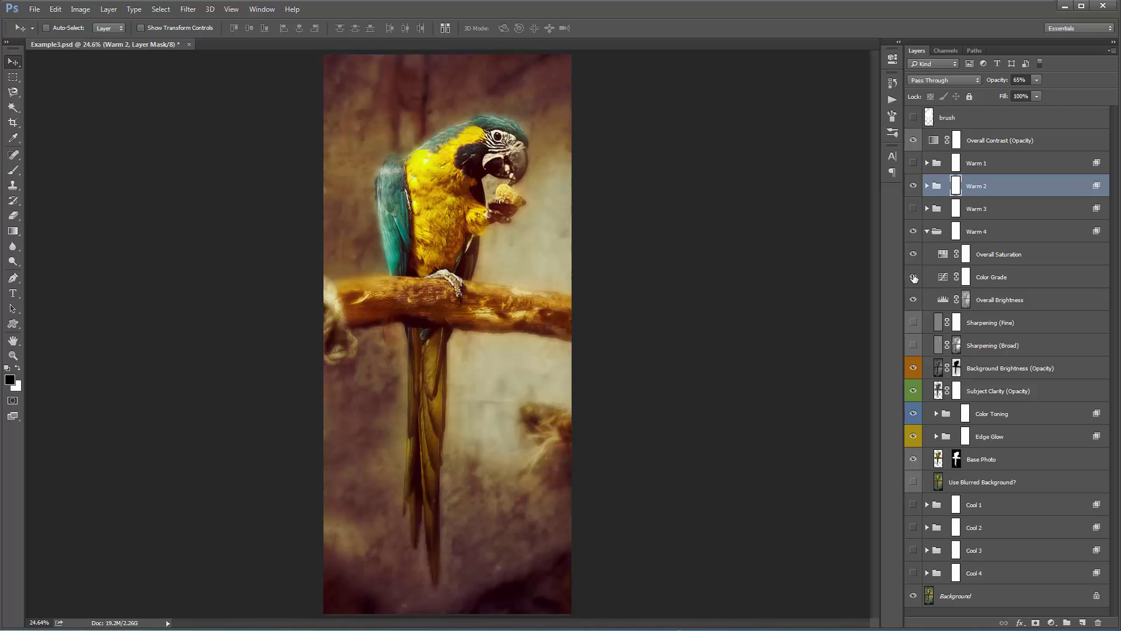
left_click(927, 231)
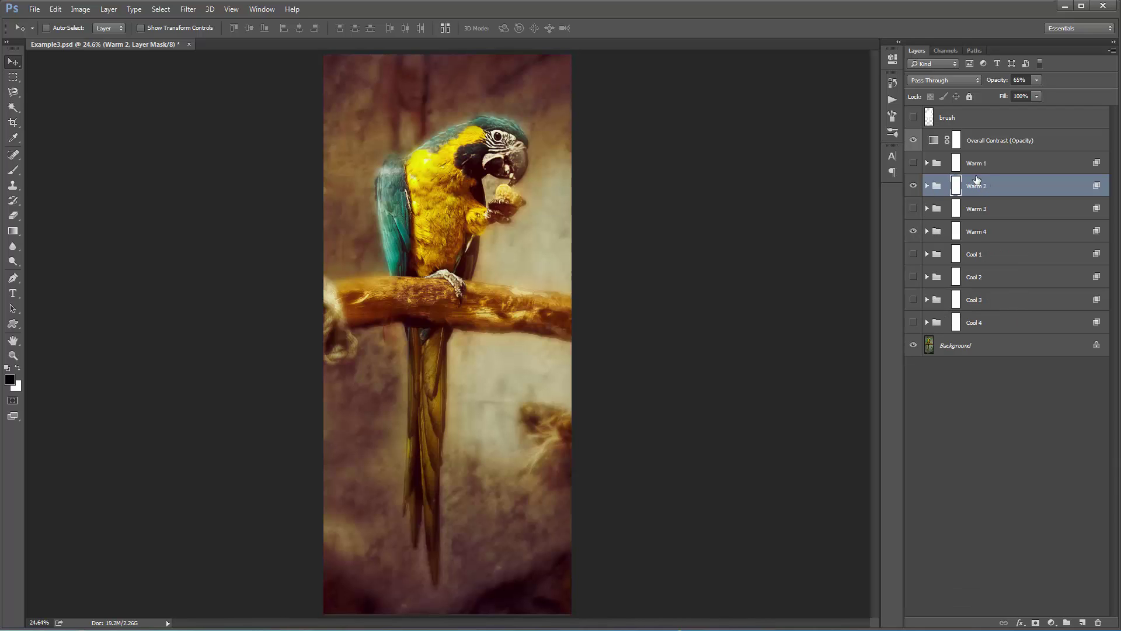
left_click(927, 186)
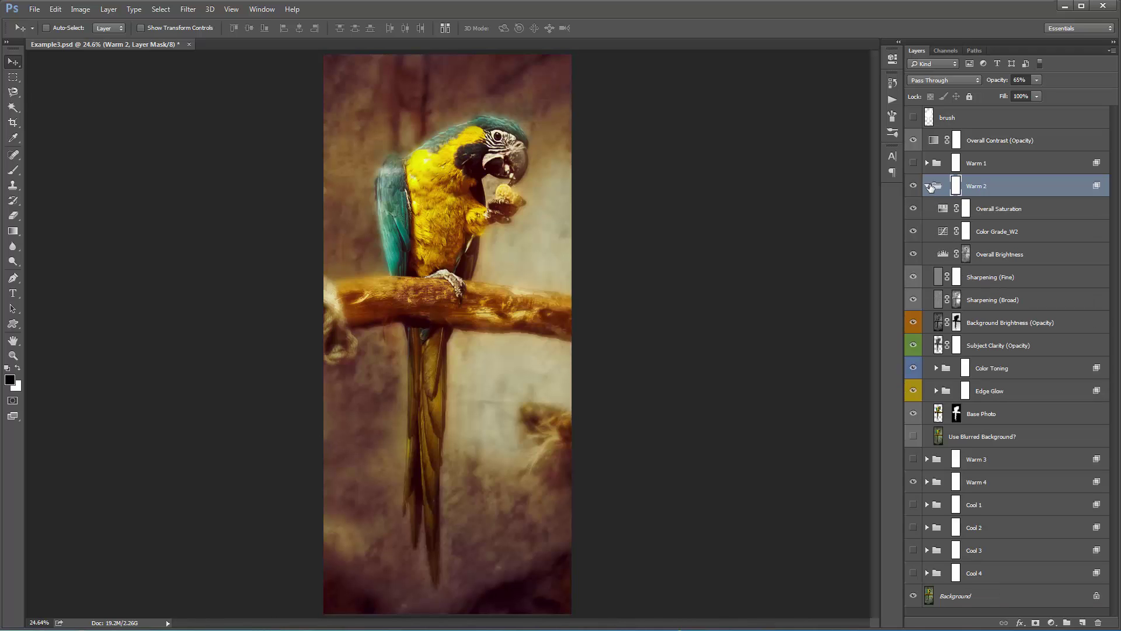
left_click(1013, 325)
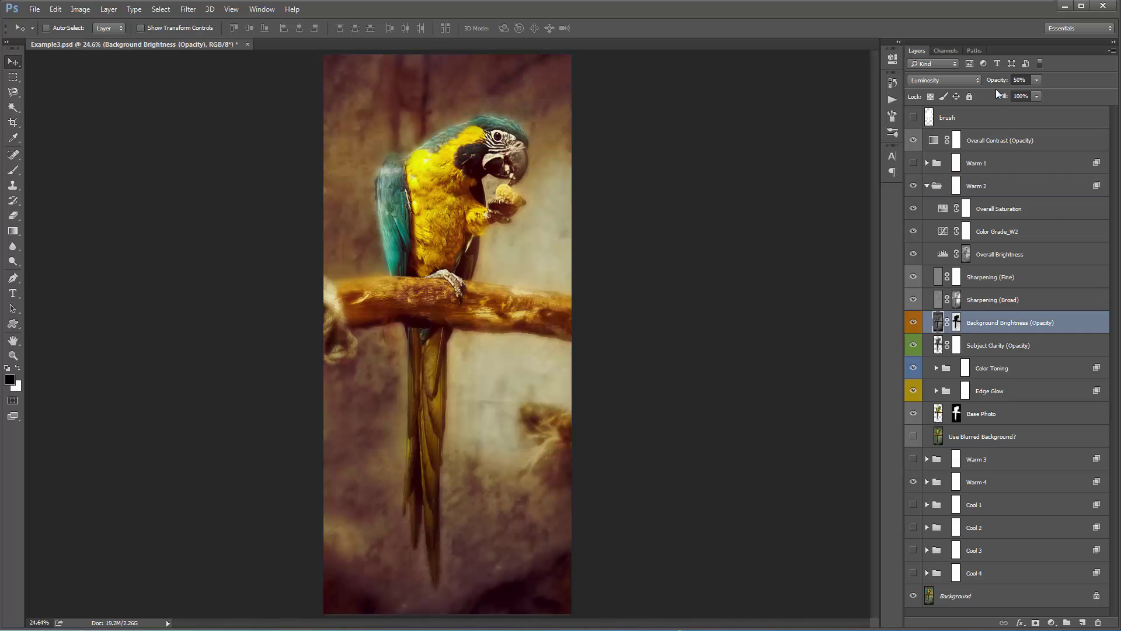
left_click(1004, 81)
mouse_move(1004, 82)
left_mouse_down()
mouse_move(974, 86)
mouse_move(988, 91)
left_mouse_up()
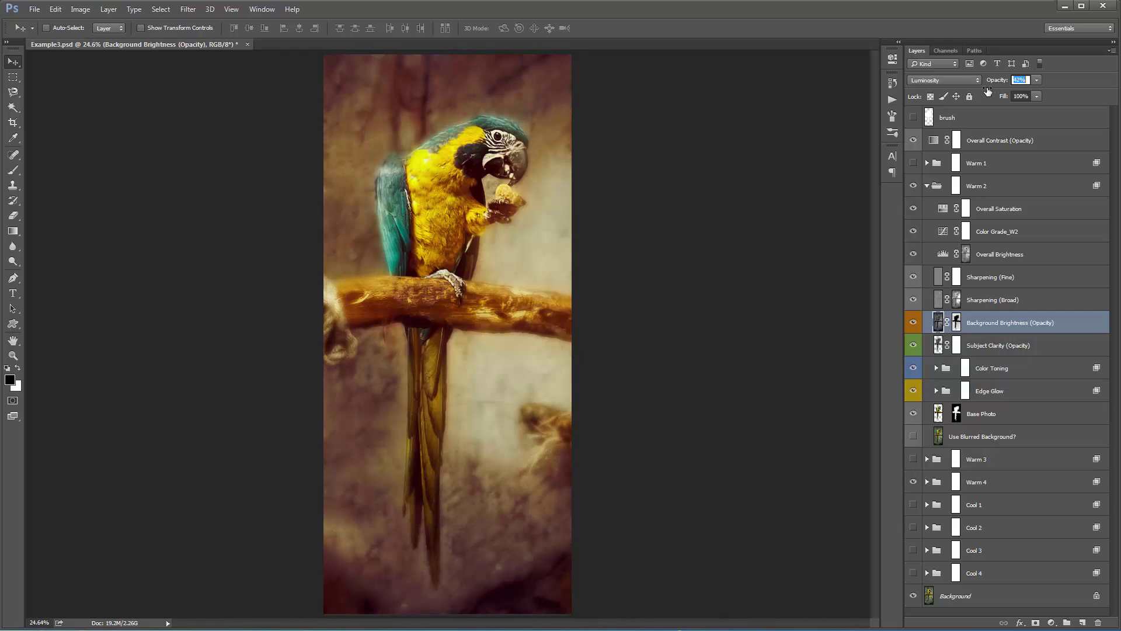
left_click(970, 346)
left_click_drag(990, 85, 1055, 88)
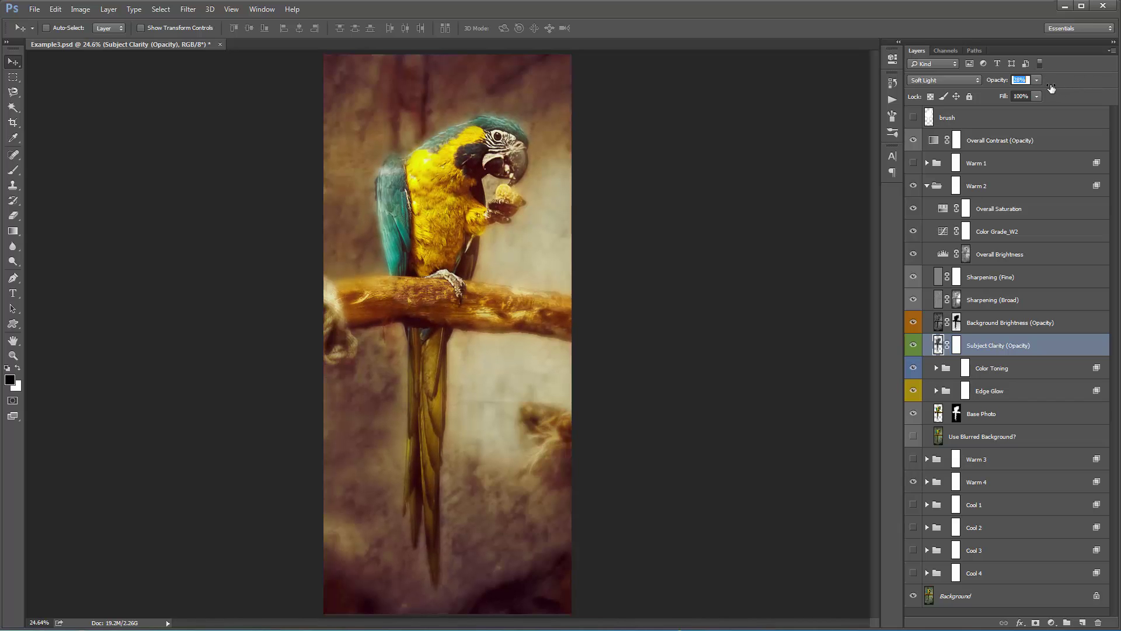
Step: Set the black input level of Warm 2's Overall Brightness adjustment to 94
double_click(943, 254)
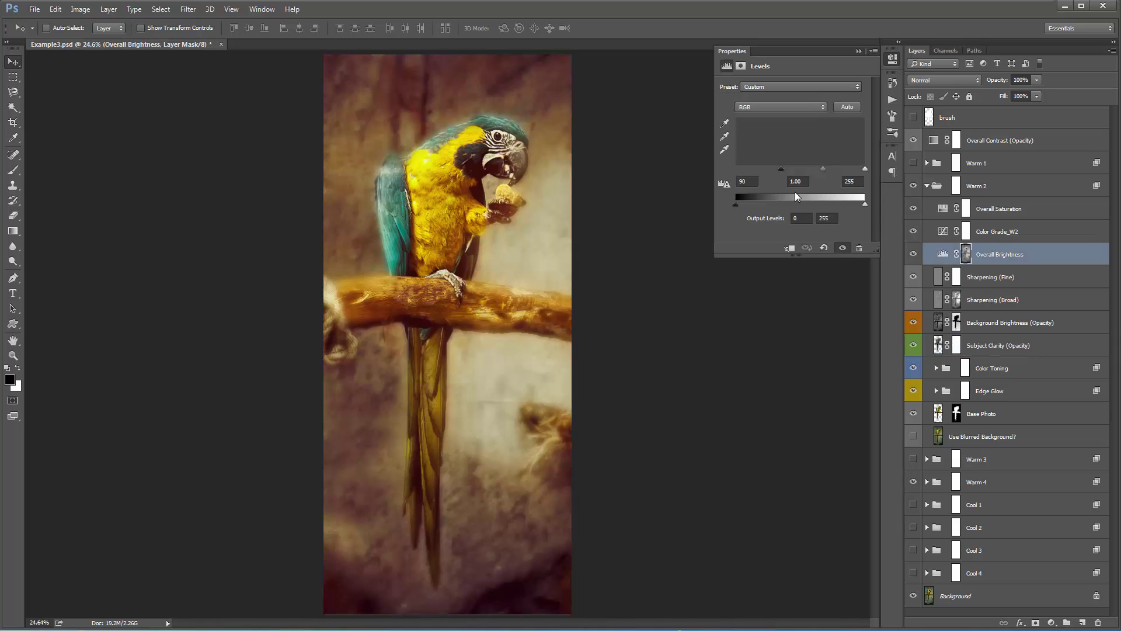
mouse_move(781, 169)
left_mouse_down()
mouse_move(769, 169)
mouse_move(784, 172)
left_mouse_up()
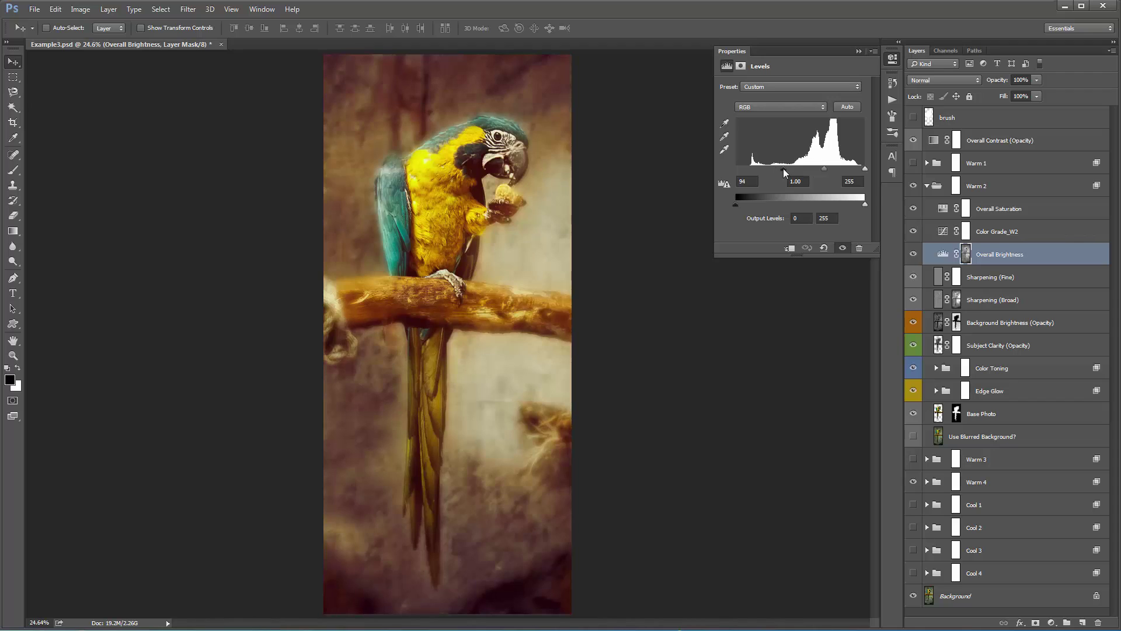
left_click(859, 51)
Step: Set the saturation of Warm 2's Overall Saturation adjustment to +10
left_click(1012, 232)
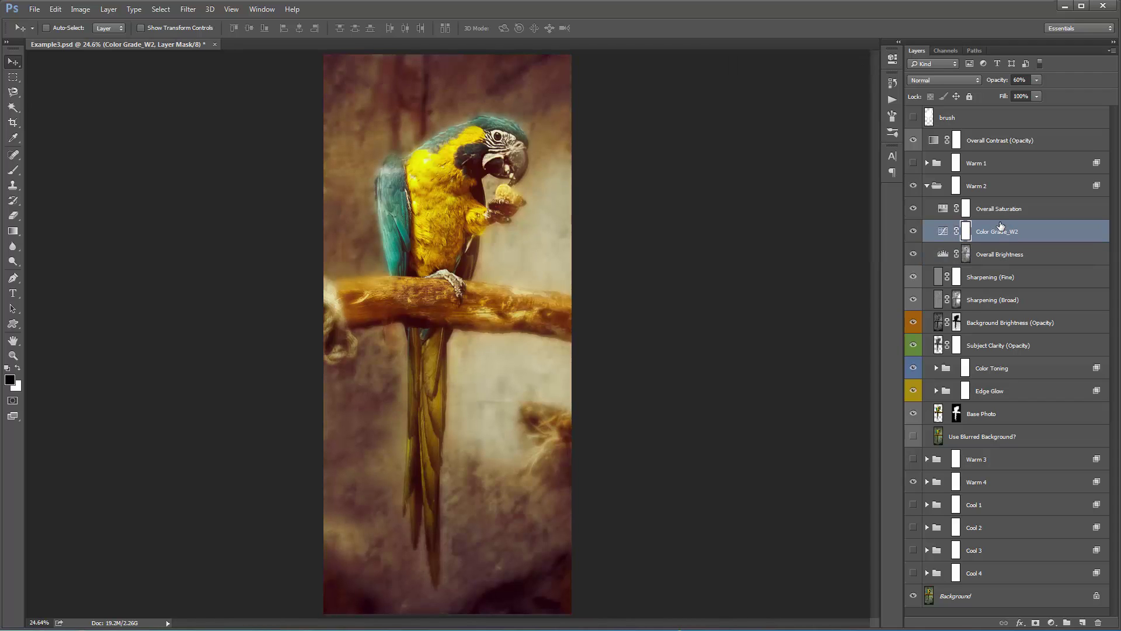
double_click(942, 208)
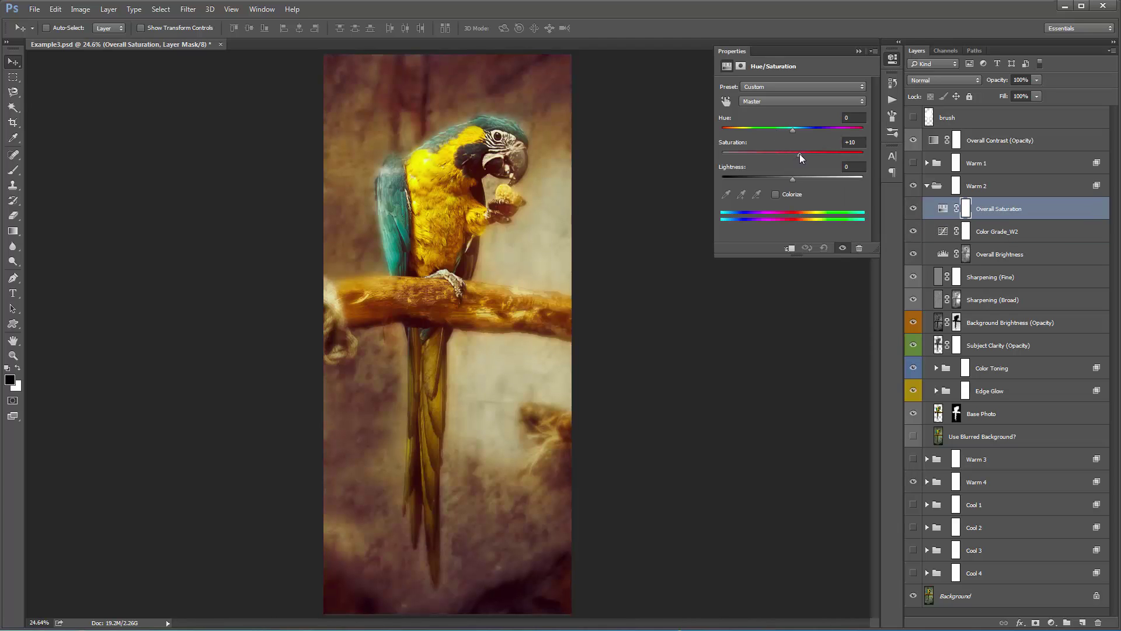
left_click(800, 154)
left_click(858, 52)
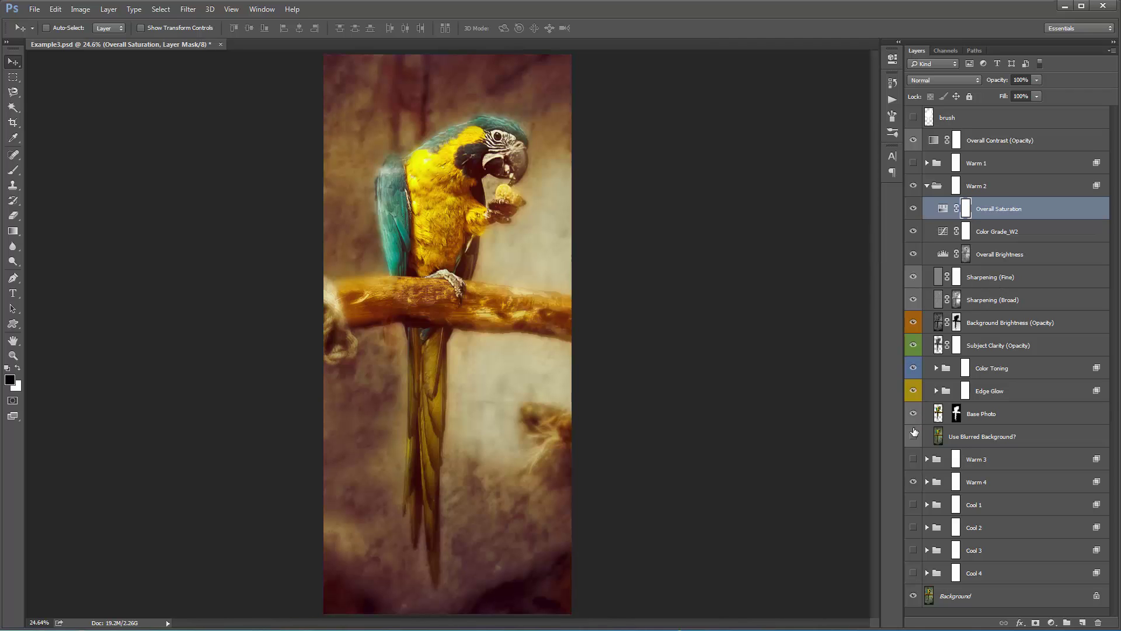
Step: Show Warm 2's Use Blurred Background? layer at 34% opacity and check the Base Photo layer's contribution by toggling it
left_click(969, 439)
left_click_drag(1002, 84, 963, 83)
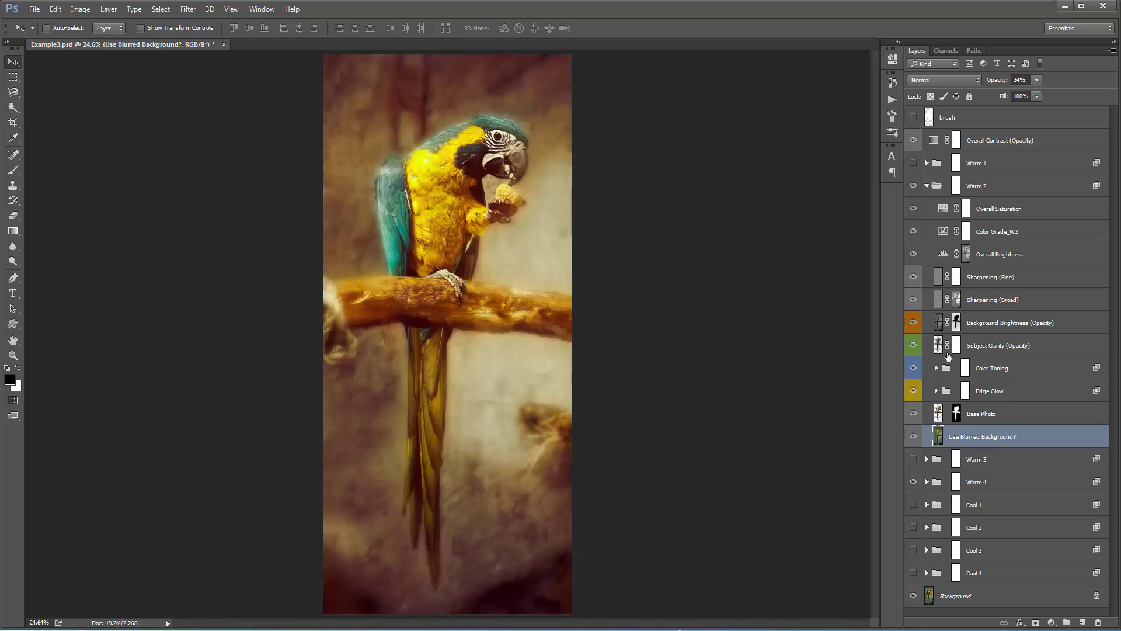
left_click(915, 414)
left_click(915, 415)
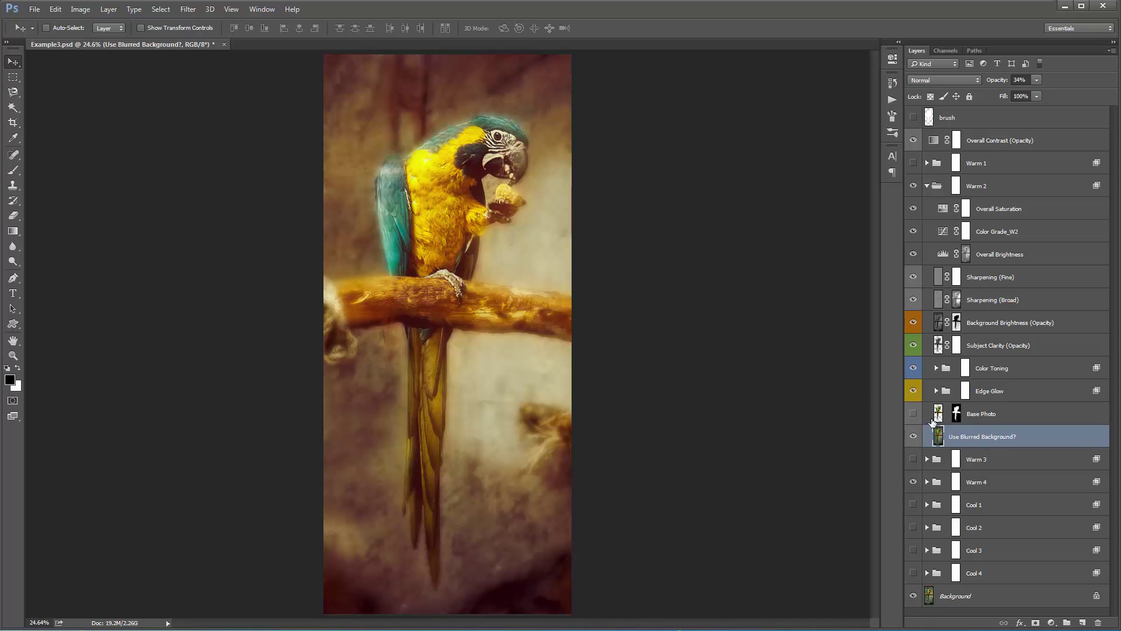
Step: Paint black on the Base Photo layer's mask over the branch and tail feathers with the Brush tool at 500 px
left_click(957, 414)
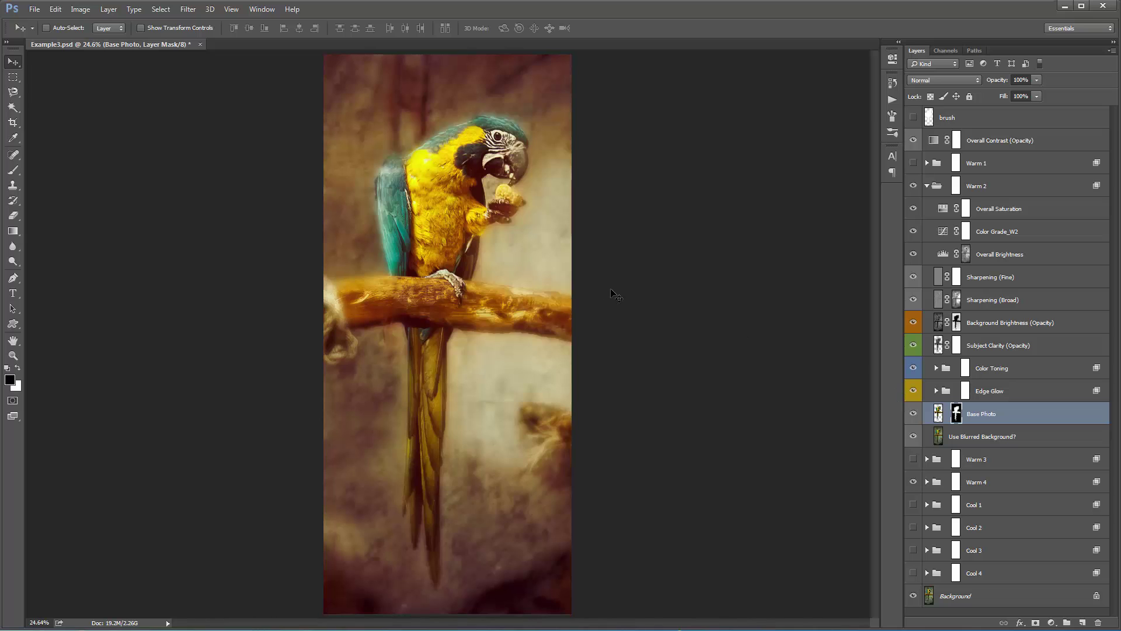
key("b")
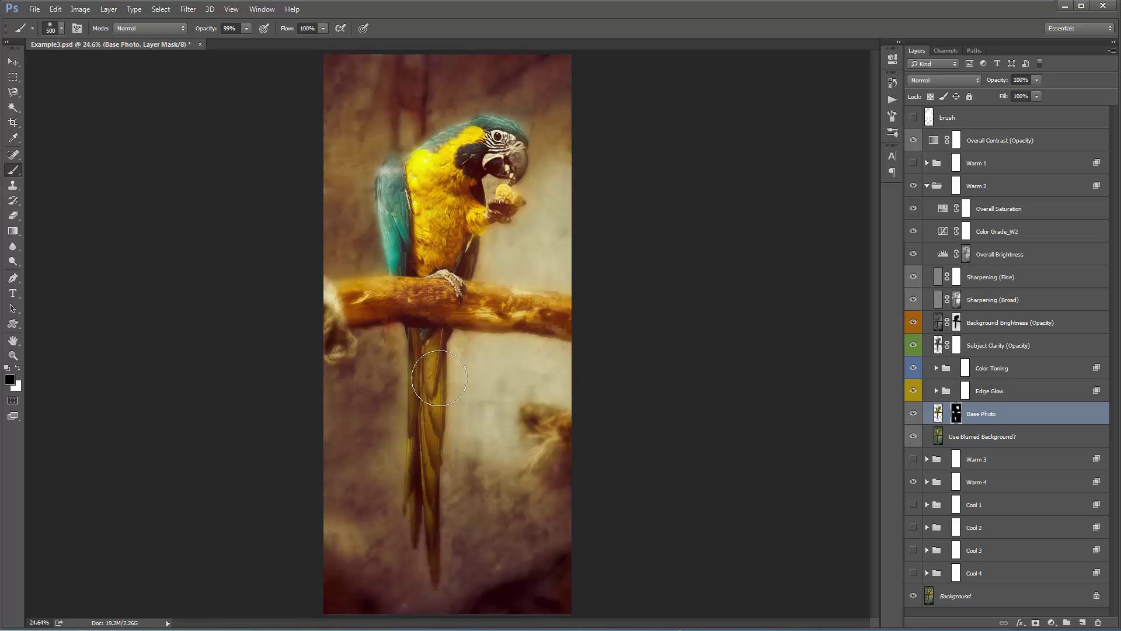
key("v")
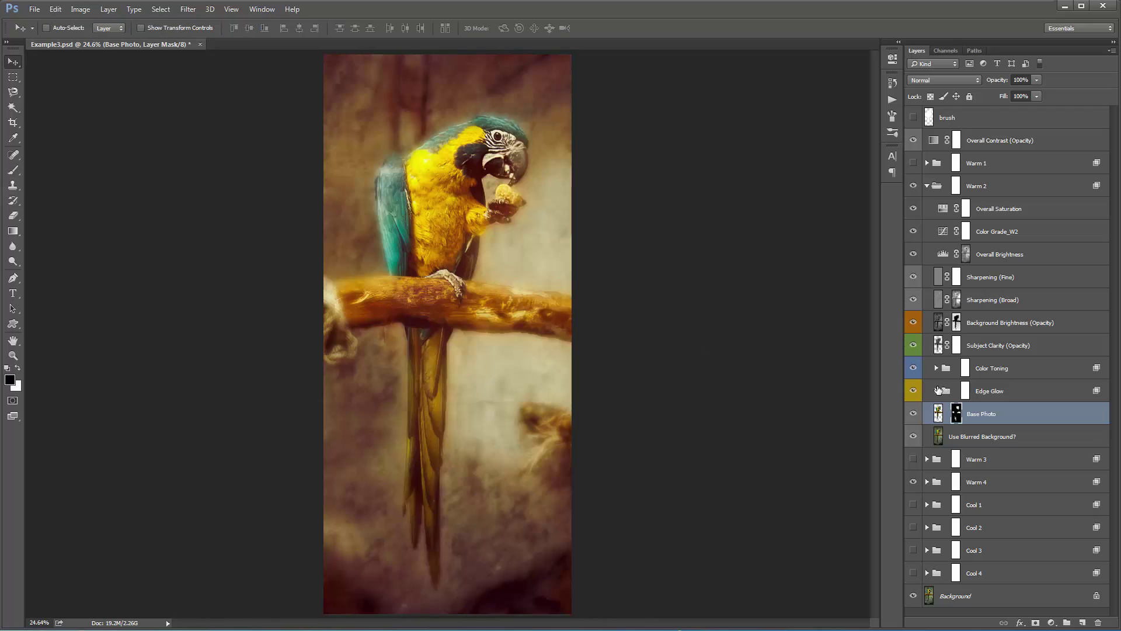
Step: Duplicate Warm 2's Edge Glow group and compare the photo with the copy hidden and shown, leaving it visible
left_click(1005, 393)
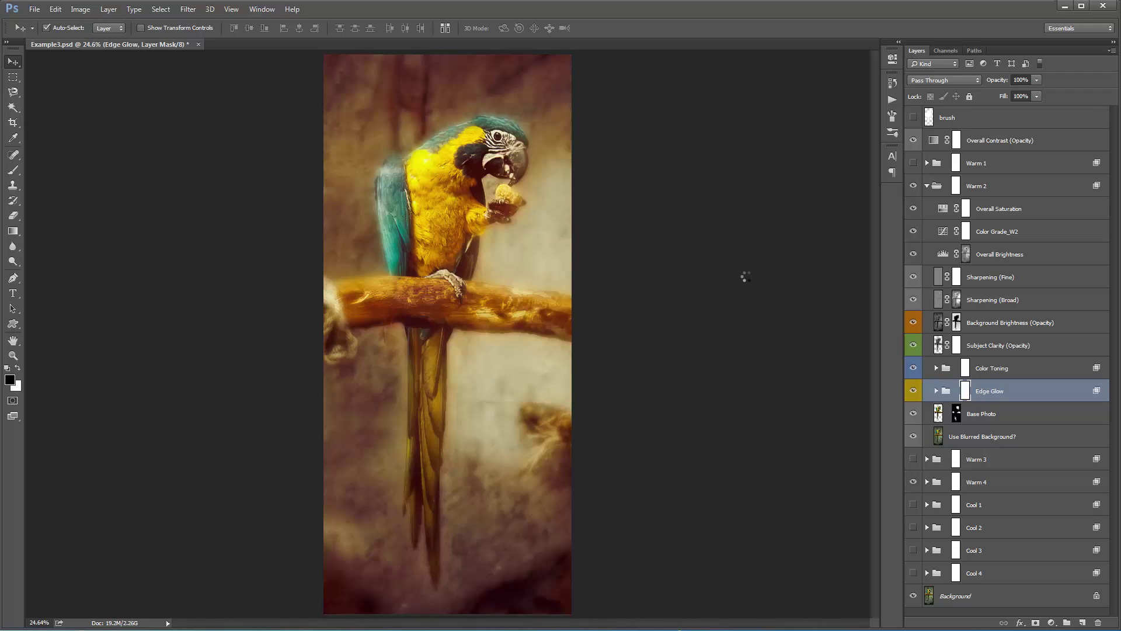
key("ctrl+j")
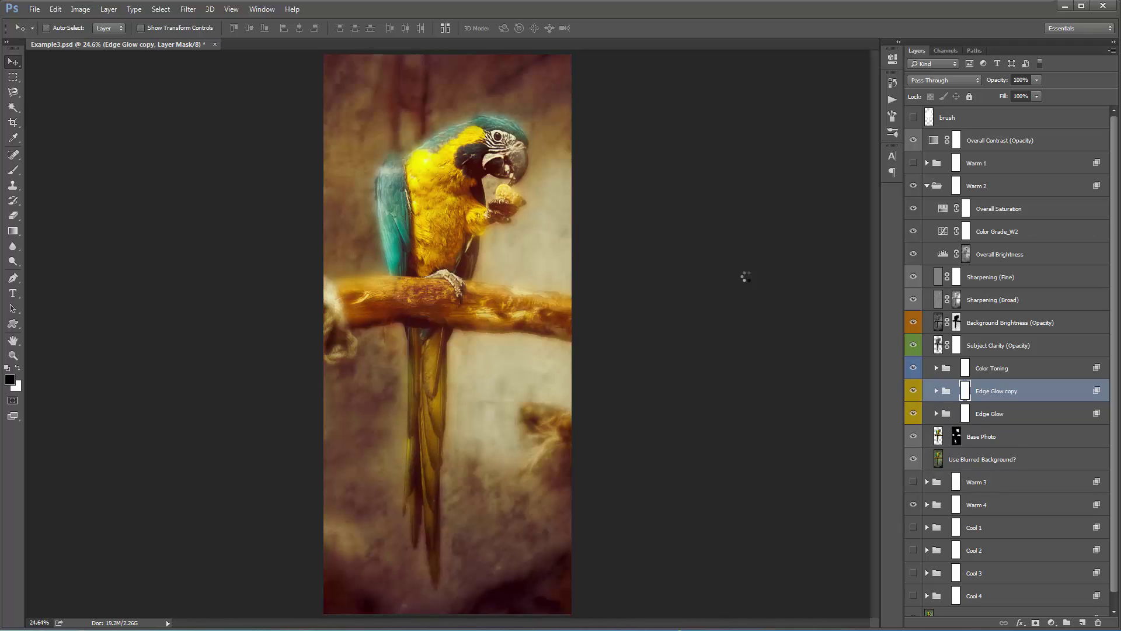
left_click(913, 392)
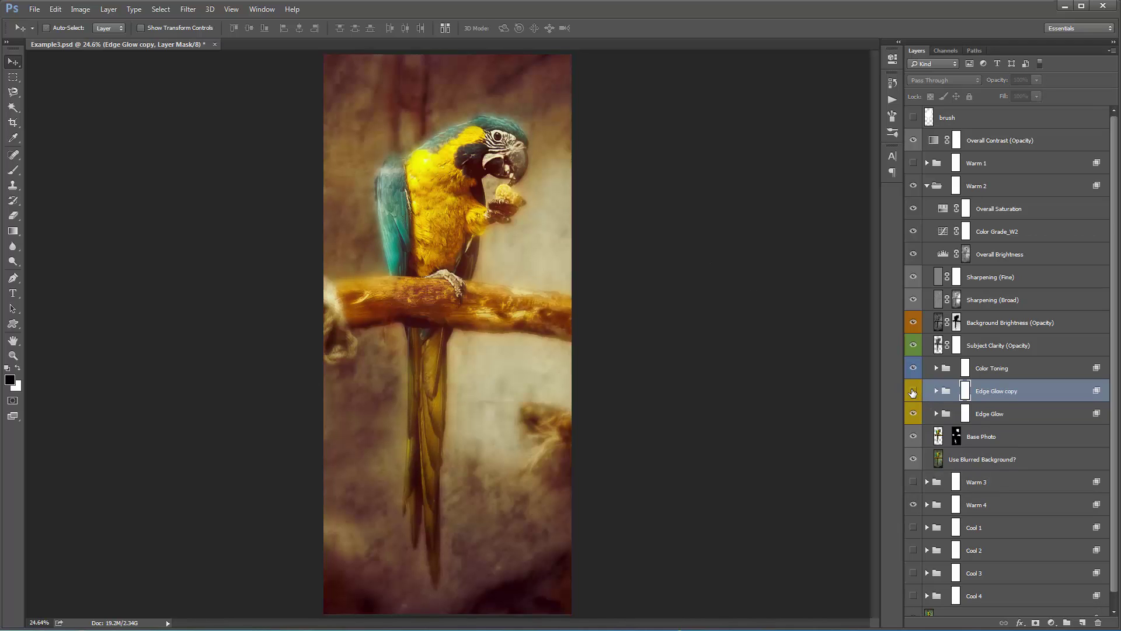
left_click(913, 391)
left_click(913, 391)
left_click(912, 391)
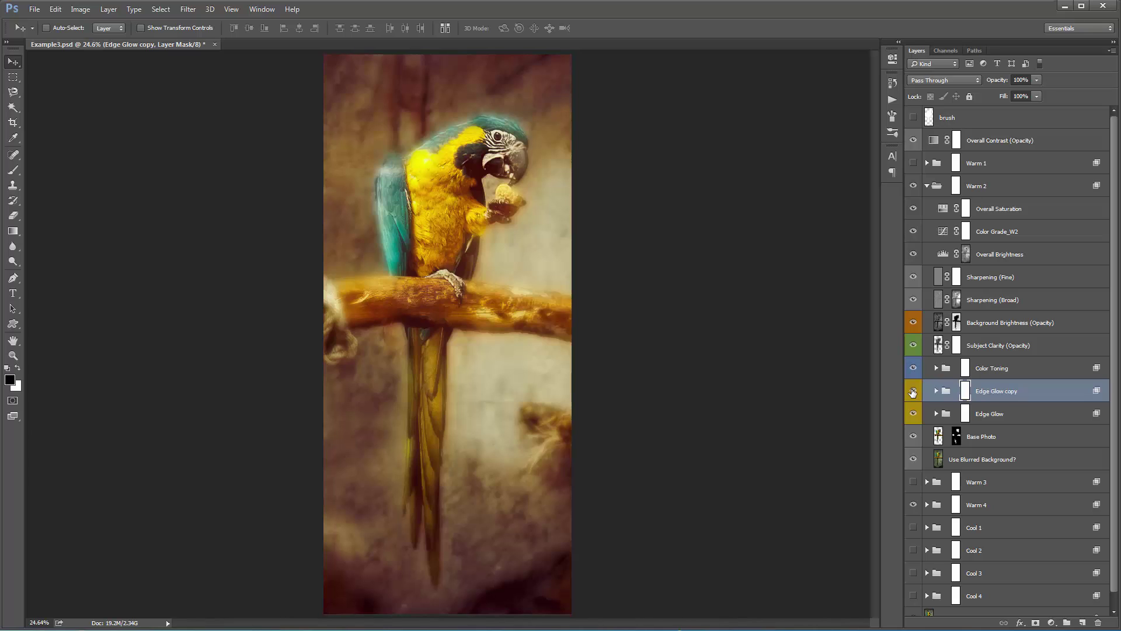
Step: Invert the Edge Glow copy group's mask to black and paint white over the parrot's head with the Brush tool at 500 px
left_click(913, 391)
left_click(913, 391)
key("ctrl+i")
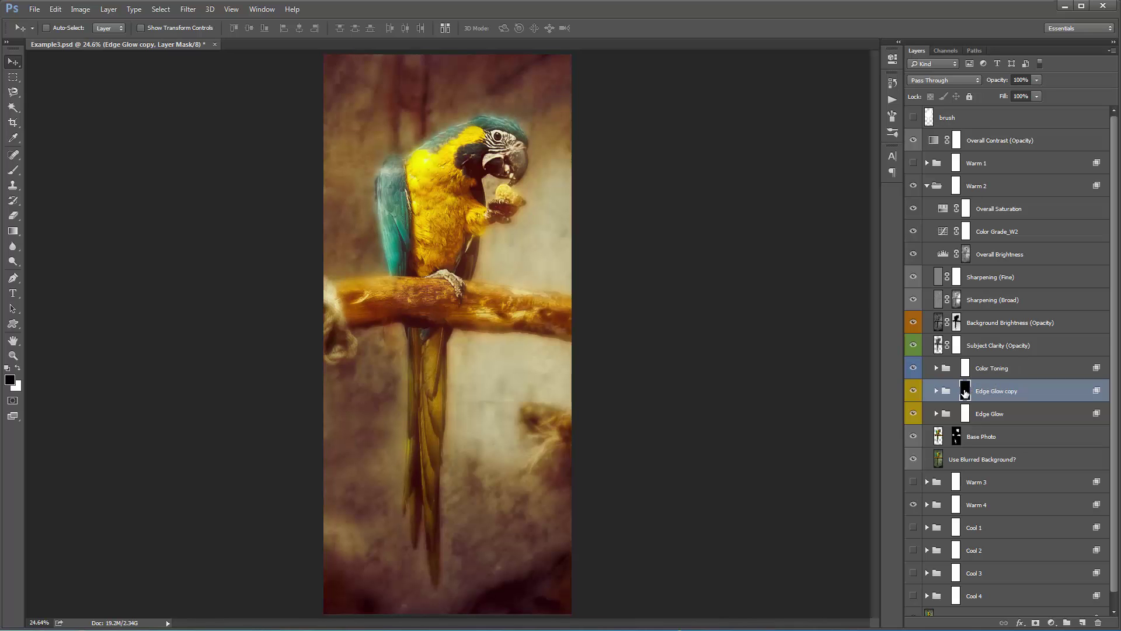
key("b")
key("x")
mouse_move(450, 154)
left_mouse_down()
mouse_move(435, 120)
mouse_move(494, 124)
left_mouse_up()
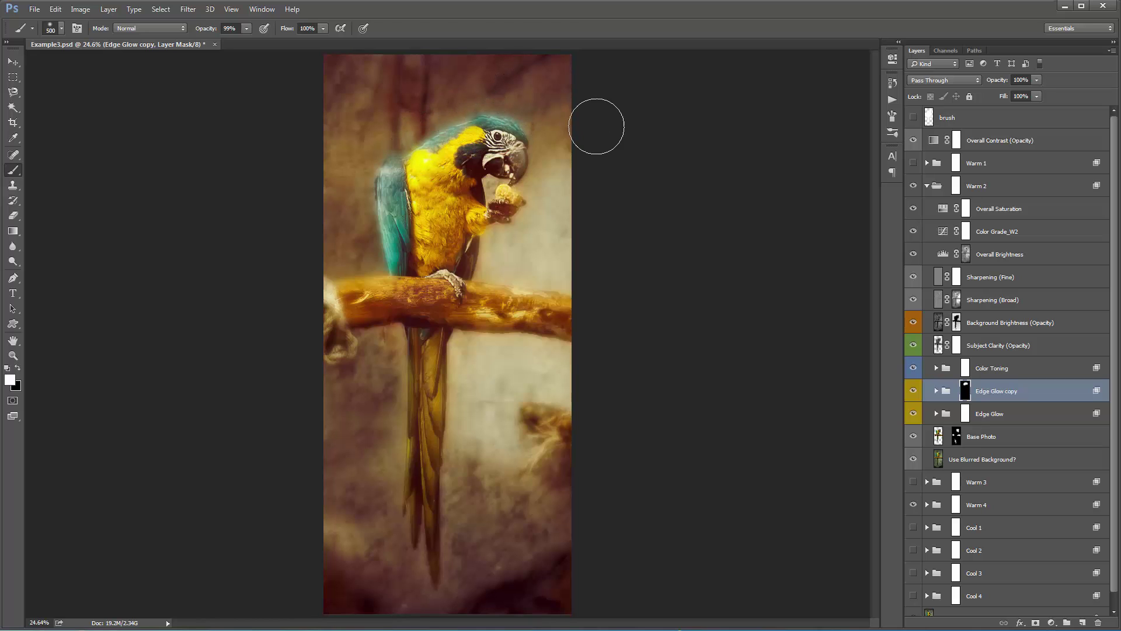
key("v")
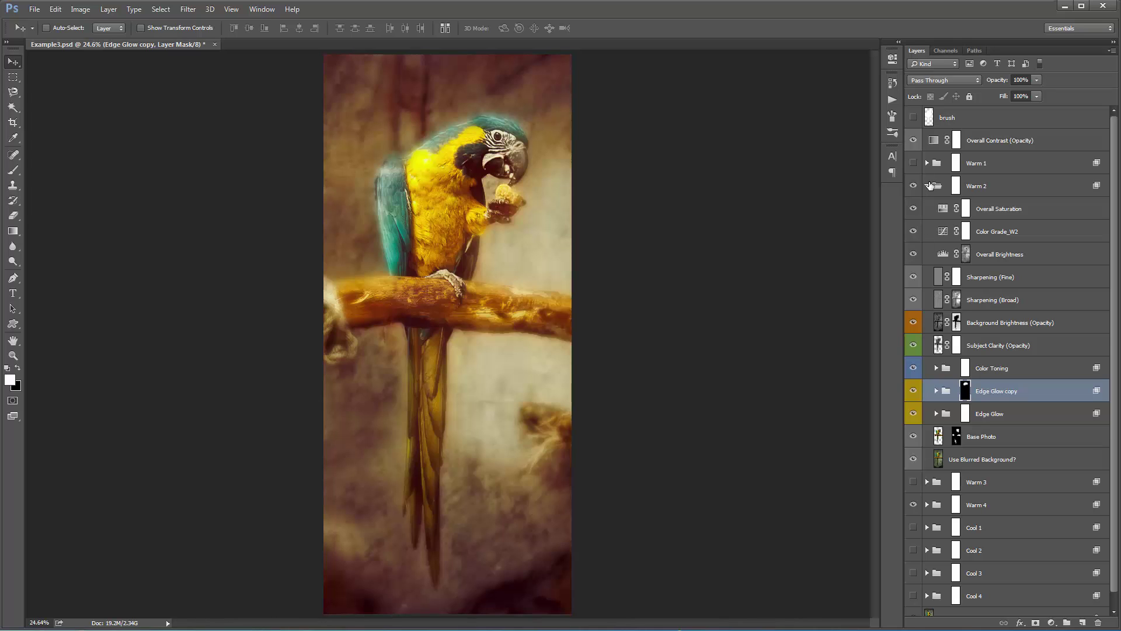
Step: Preview blue and magenta hues for the Shadow Color Fill_W2 layer in Warm 2's Color Toning group, cancelling the colour change
left_click(936, 367)
scroll(938, 369, "down", 2)
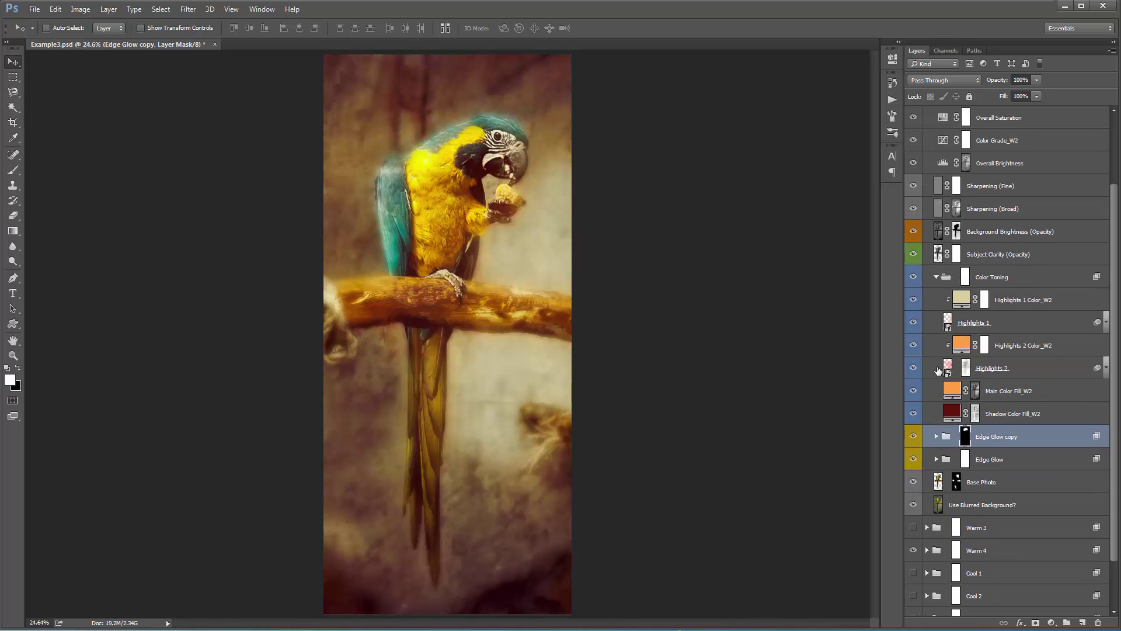
double_click(950, 415)
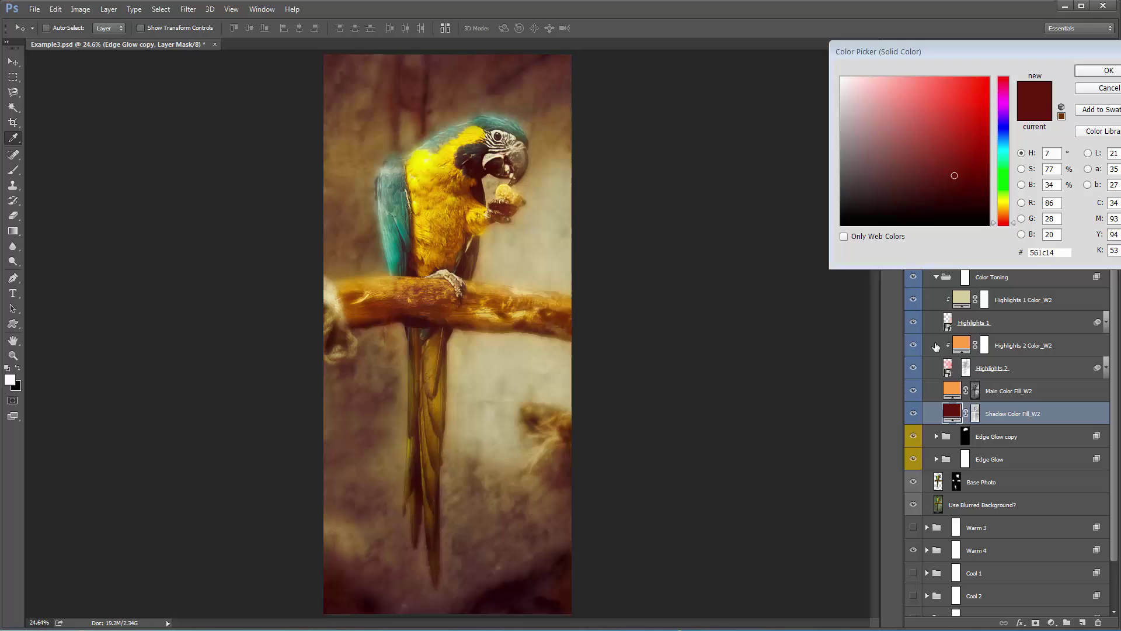
left_click(1001, 143)
left_click_drag(1002, 143, 1007, 195)
left_click(1004, 127)
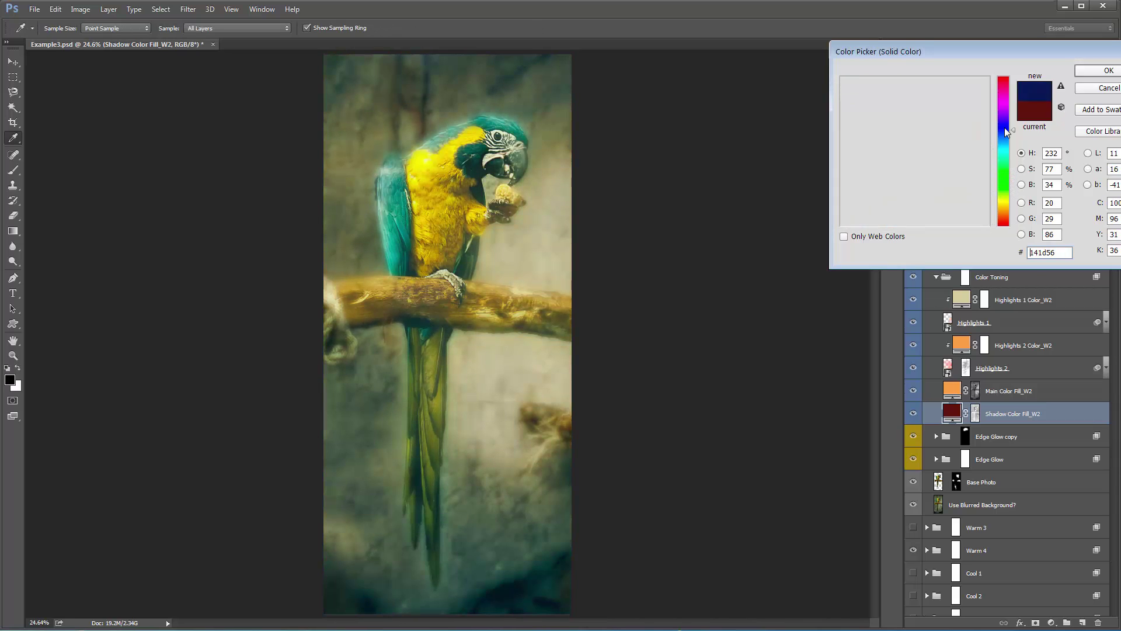
left_click_drag(1004, 128, 1009, 104)
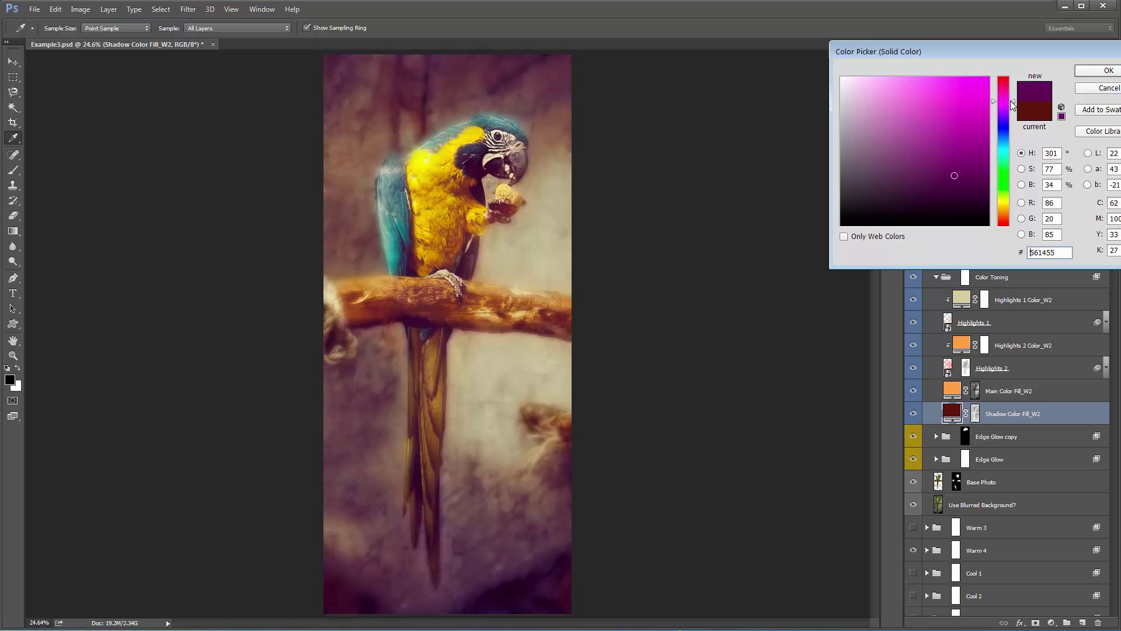
left_click(1094, 88)
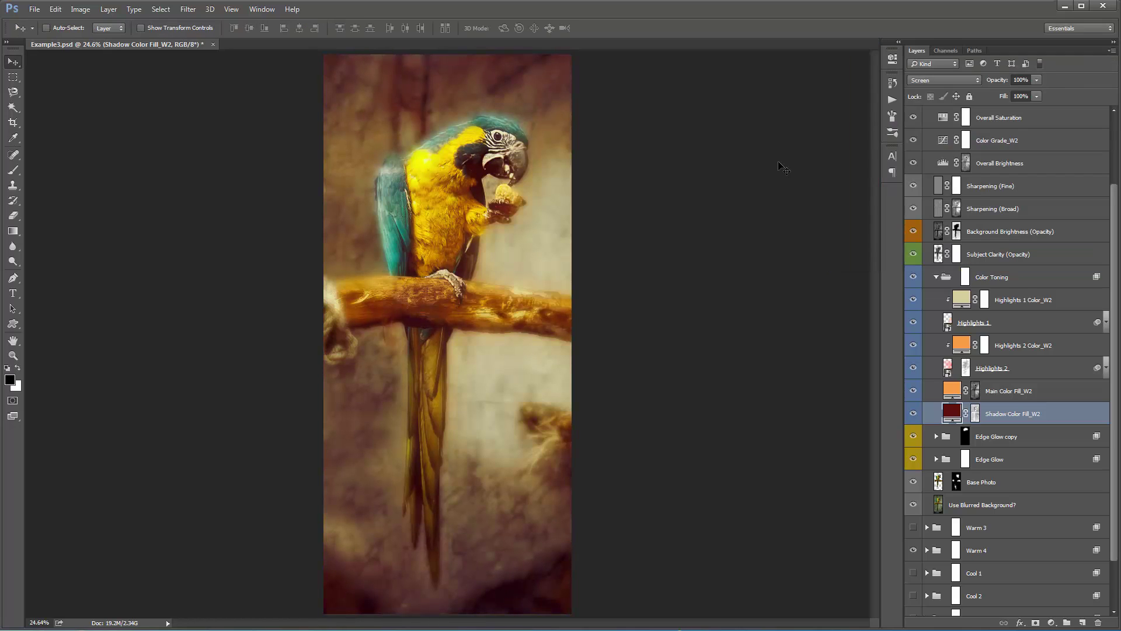
left_click(936, 277)
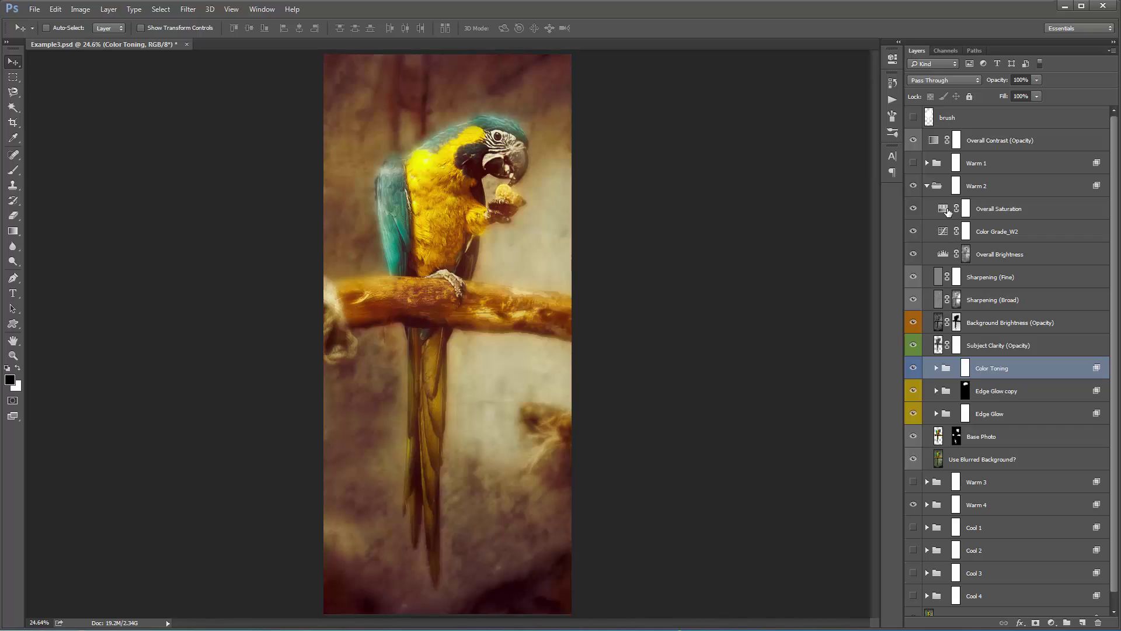
Step: Collapse Warm 2 and group the layers from Overall Contrast (Opacity) through Cool 4 together
left_click(927, 185)
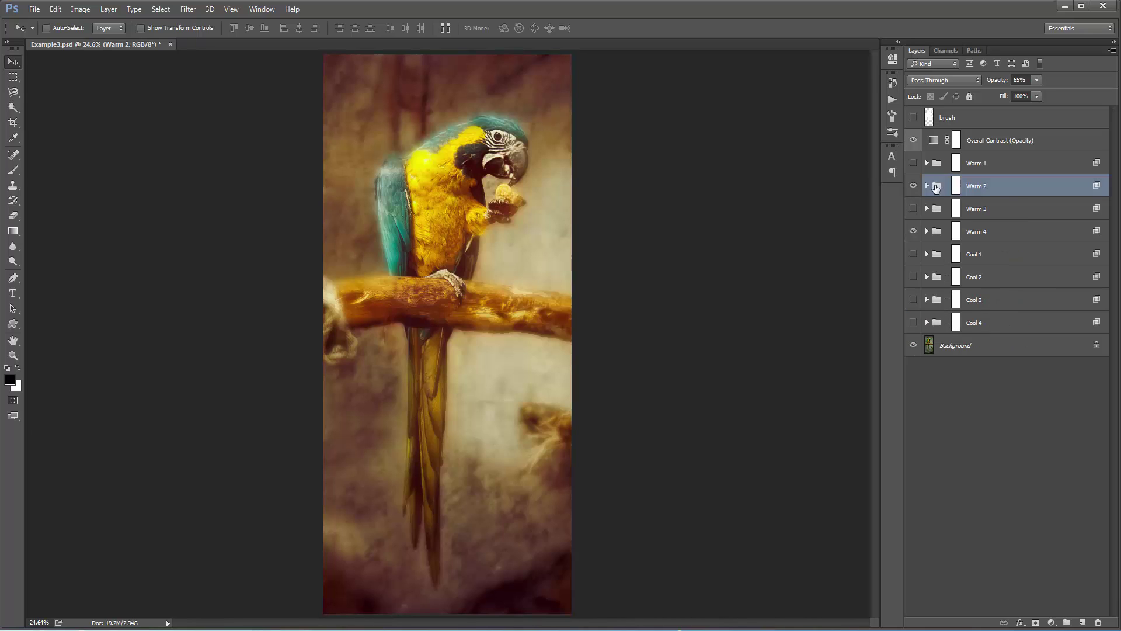
left_click(986, 146)
left_click(998, 322, "shift")
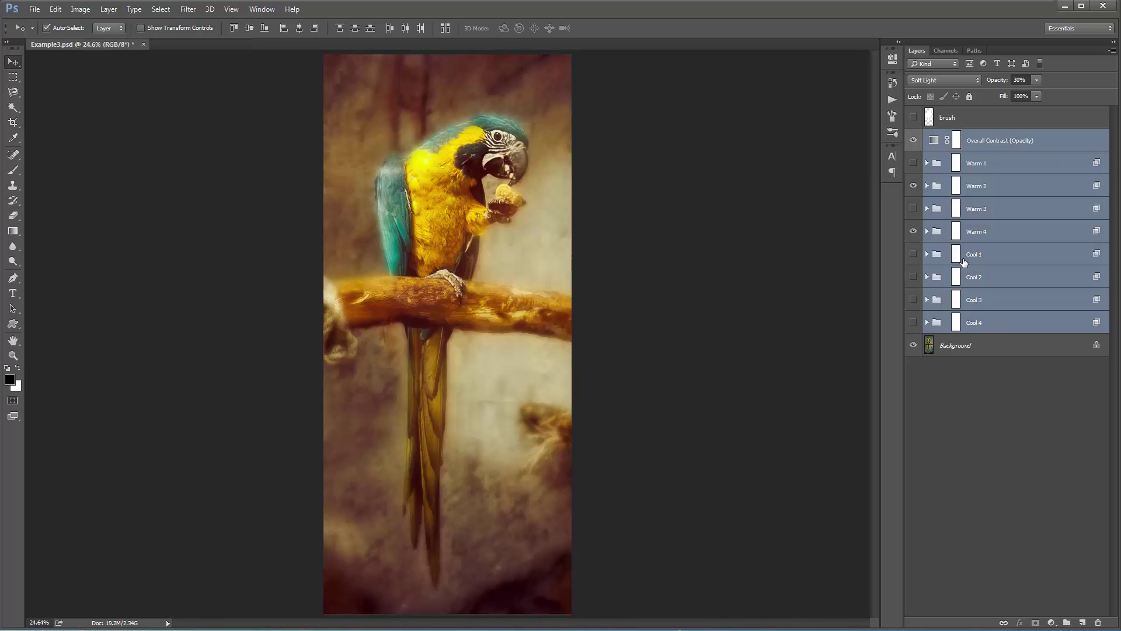
key("ctrl+g")
Step: Compare the parrot photo before and after the effects by hiding and showing the new group, leaving it visible
left_click(913, 135)
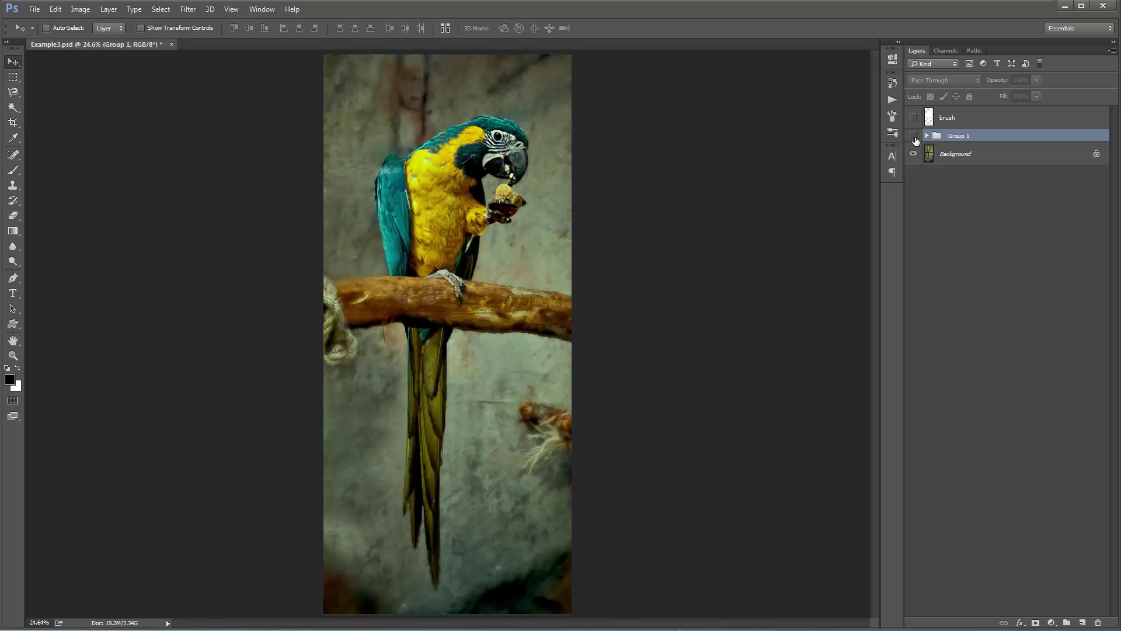
left_click(914, 137)
left_click(914, 136)
left_click(914, 136)
left_click(914, 136)
left_click(914, 136)
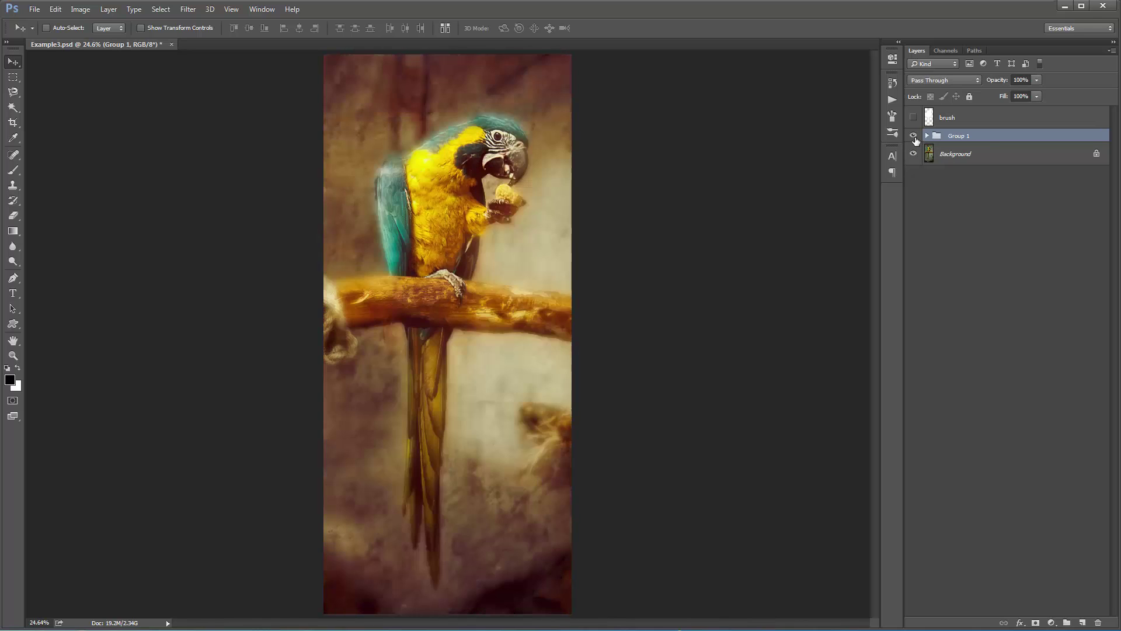
left_click(914, 136)
left_click(913, 136)
left_click(914, 136)
left_click(914, 136)
Step: Close Example3.psd without saving the changes
key("ctrl+w")
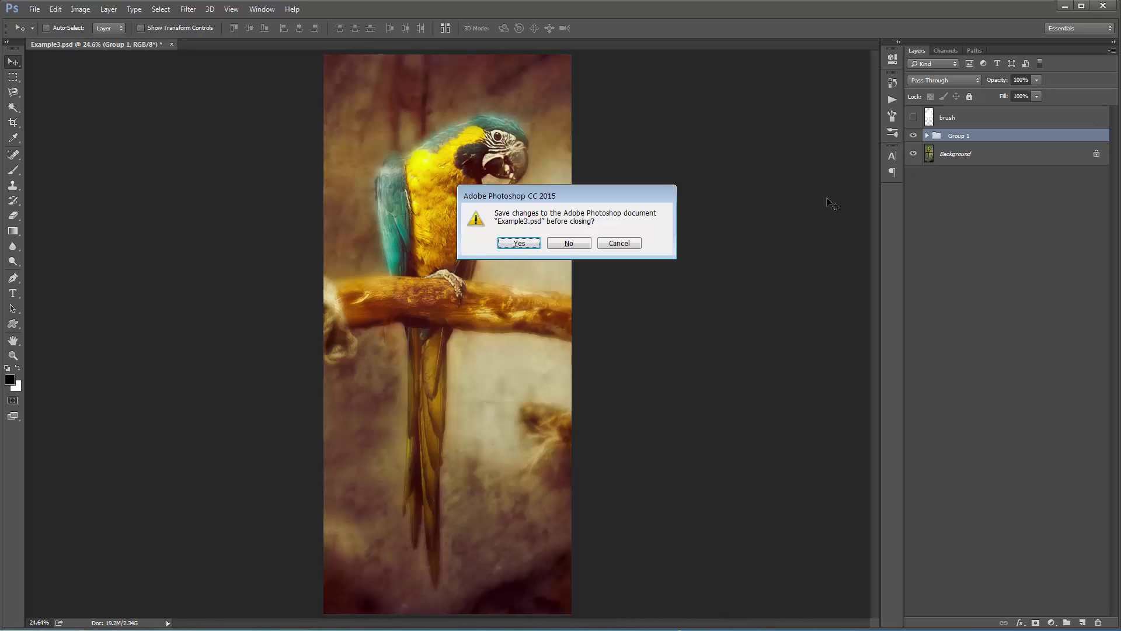
key("n")
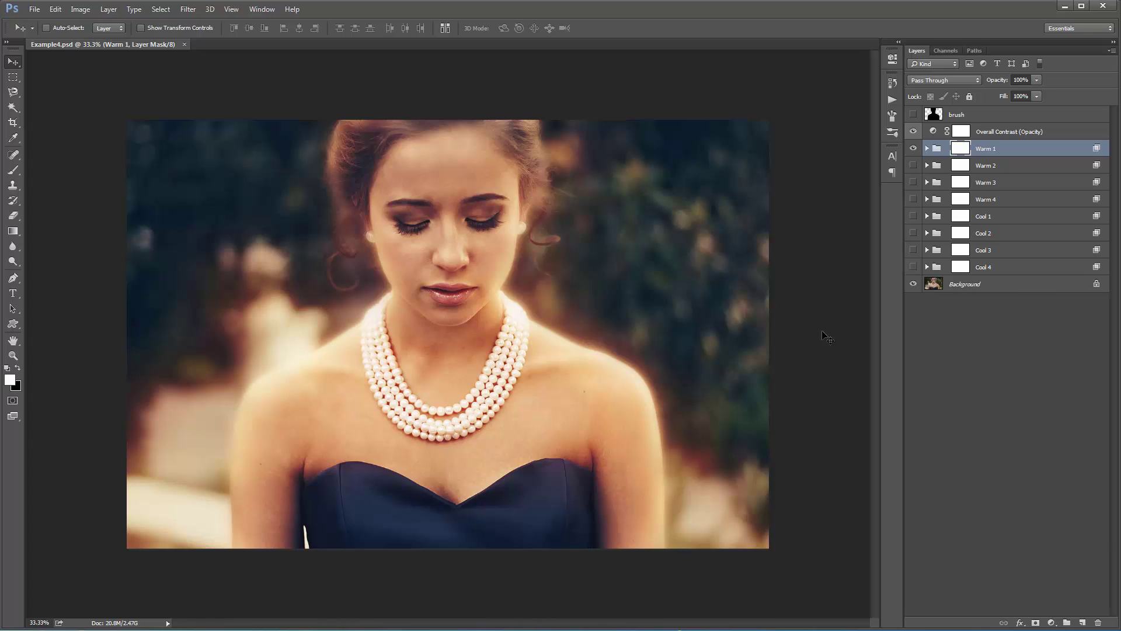
Step: Expand the effect groups in Example4.psd to review the layers inside Warm 1, and collapse them again
left_click(928, 149, "ctrl")
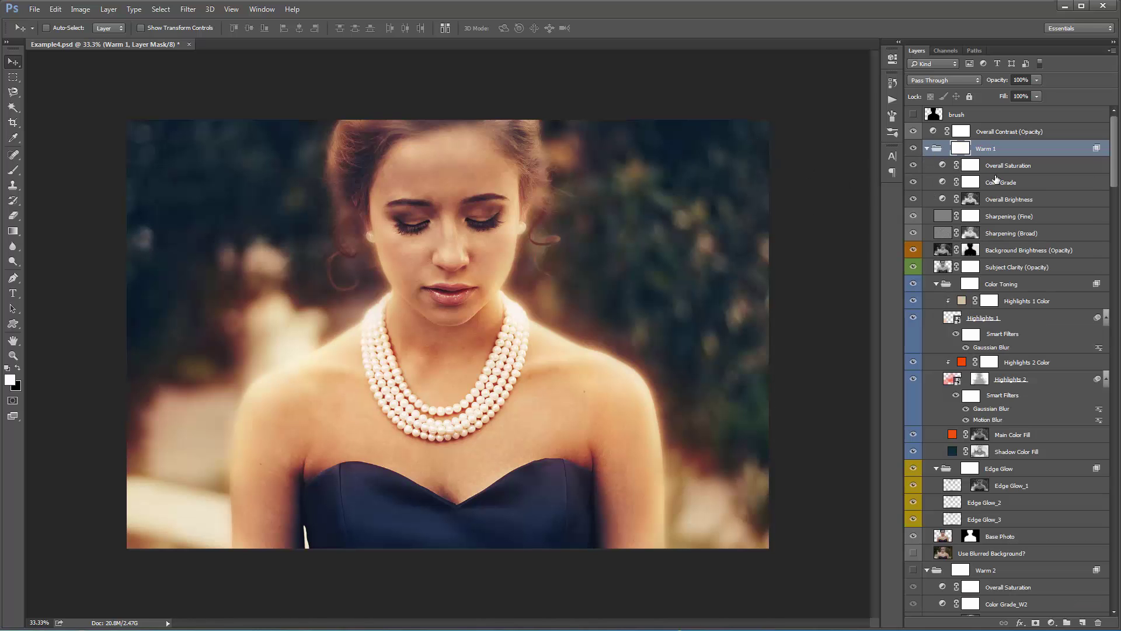
mouse_move(1114, 146)
left_mouse_down()
mouse_move(1111, 209)
mouse_move(1115, 138)
left_mouse_up()
left_click(928, 149)
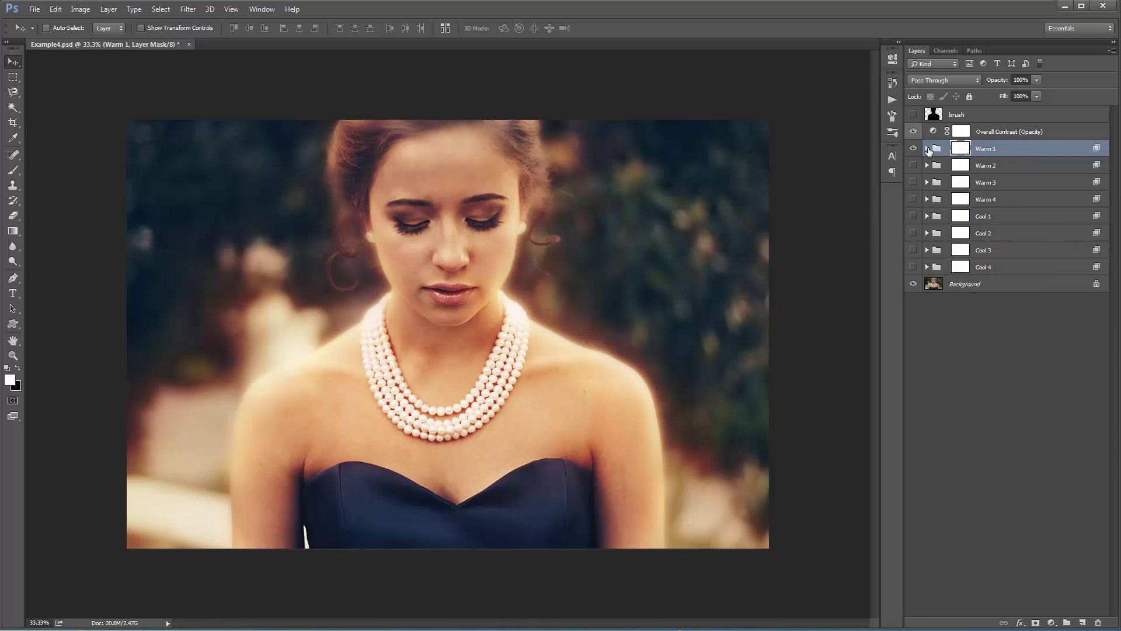
left_click(928, 149)
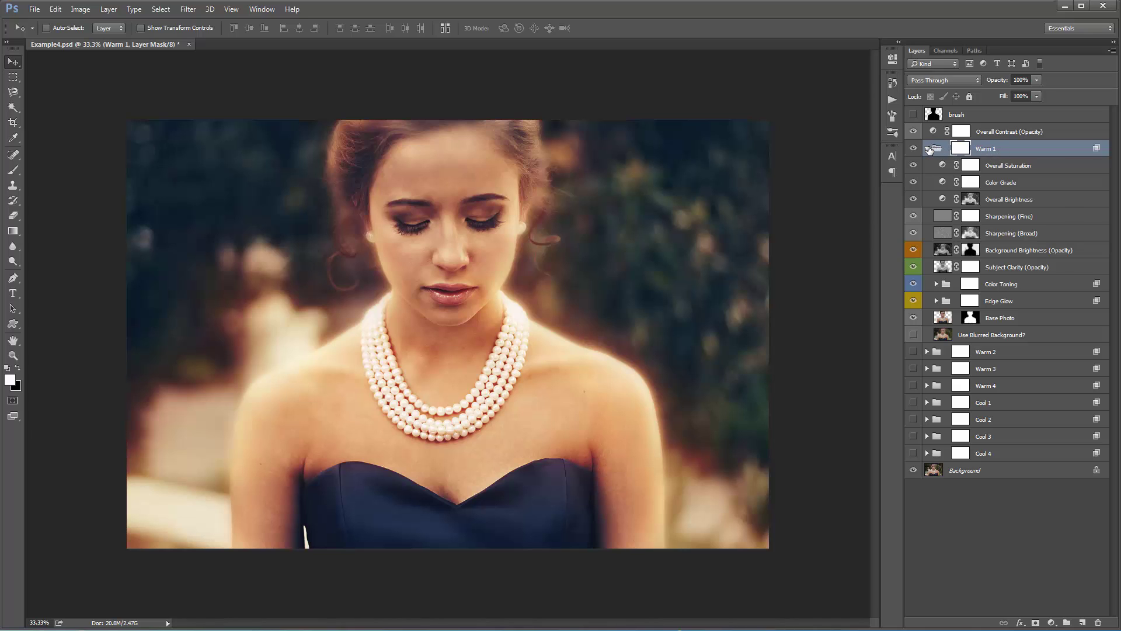
left_click(928, 149)
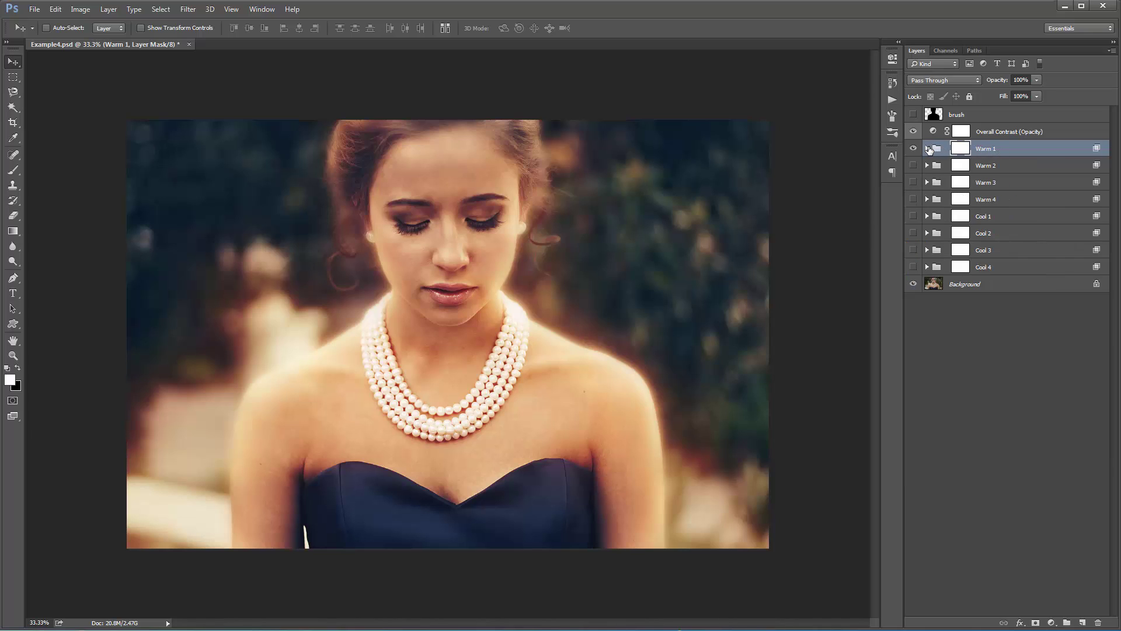
Step: Compare the portrait with Warm 1 hidden and shown, and check the brush layer's coverage of the subject, leaving the brush layer hidden
left_click(913, 131)
left_click(915, 149)
left_click(914, 148)
left_click_drag(915, 149, 915, 114)
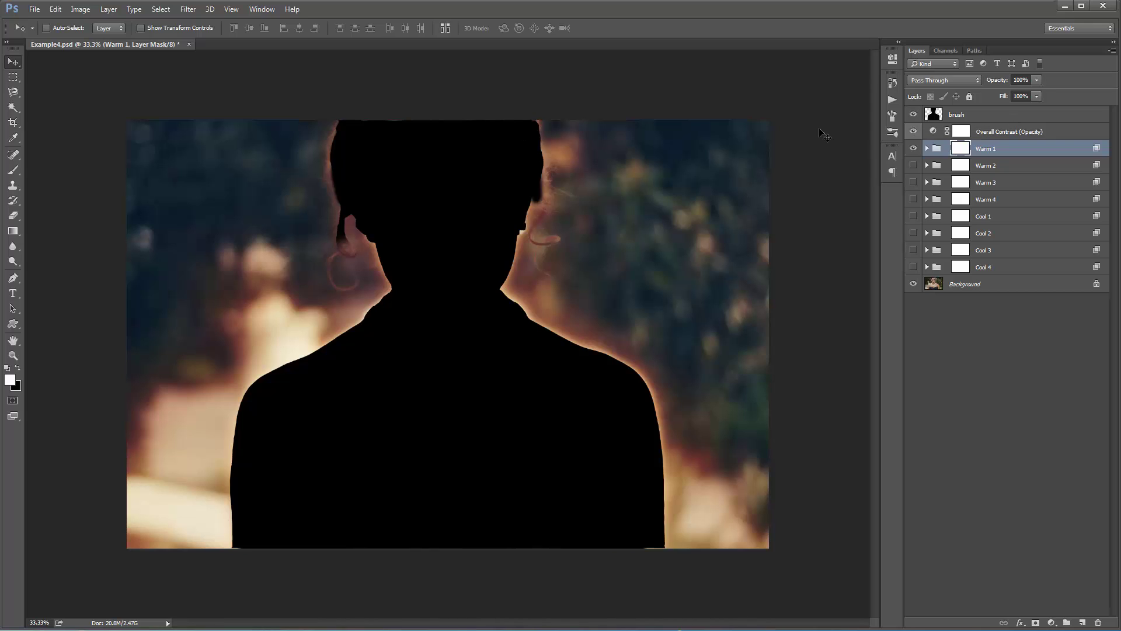
left_click(914, 116)
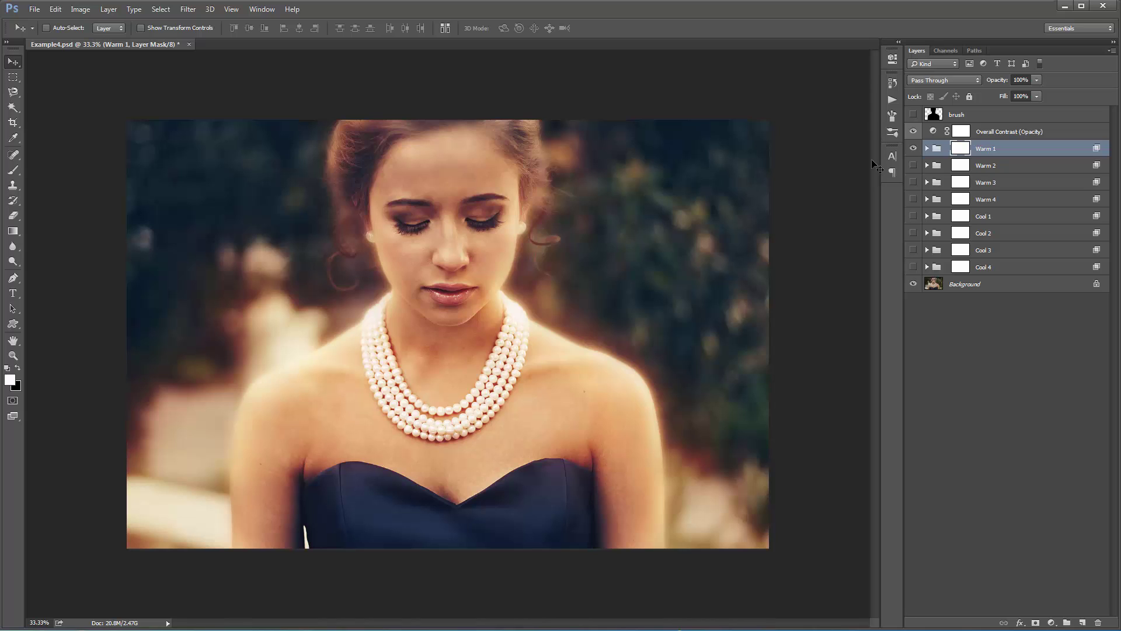
left_click(914, 115)
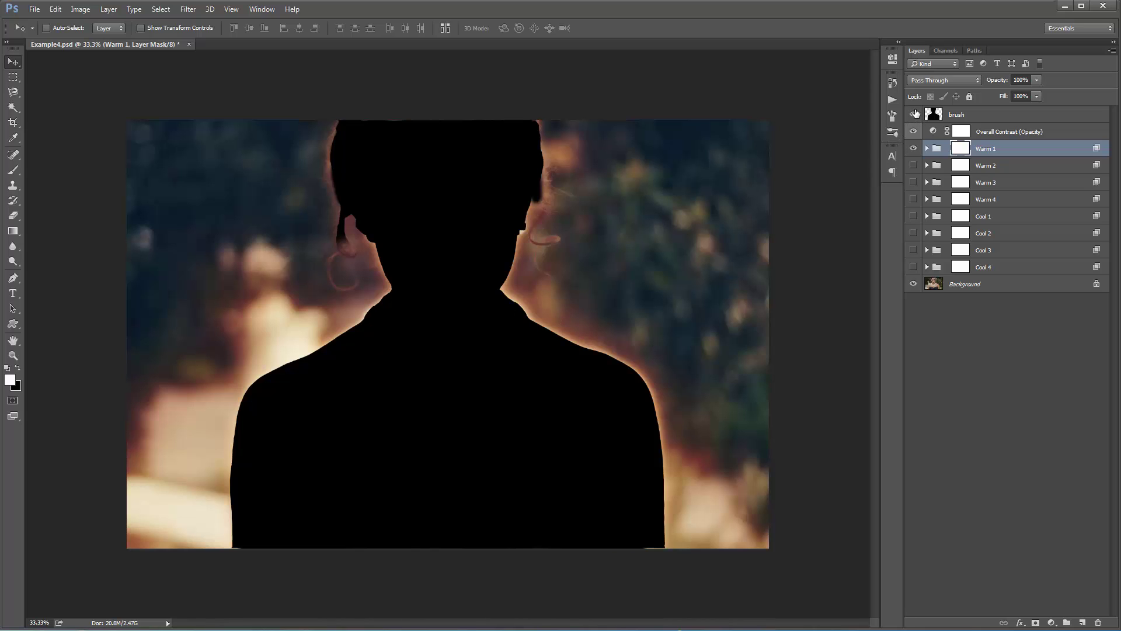
left_click(914, 115)
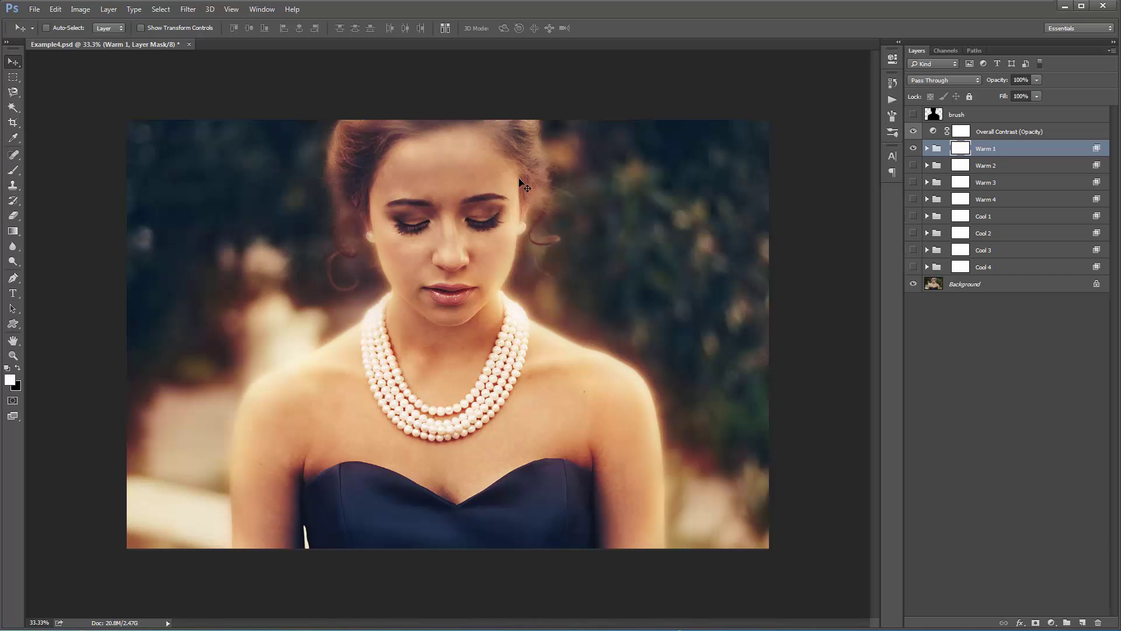
Step: Hide Warm 1 and preview the Warm 2, Warm 3 and Warm 4 effects on the portrait one at a time
left_click(913, 148)
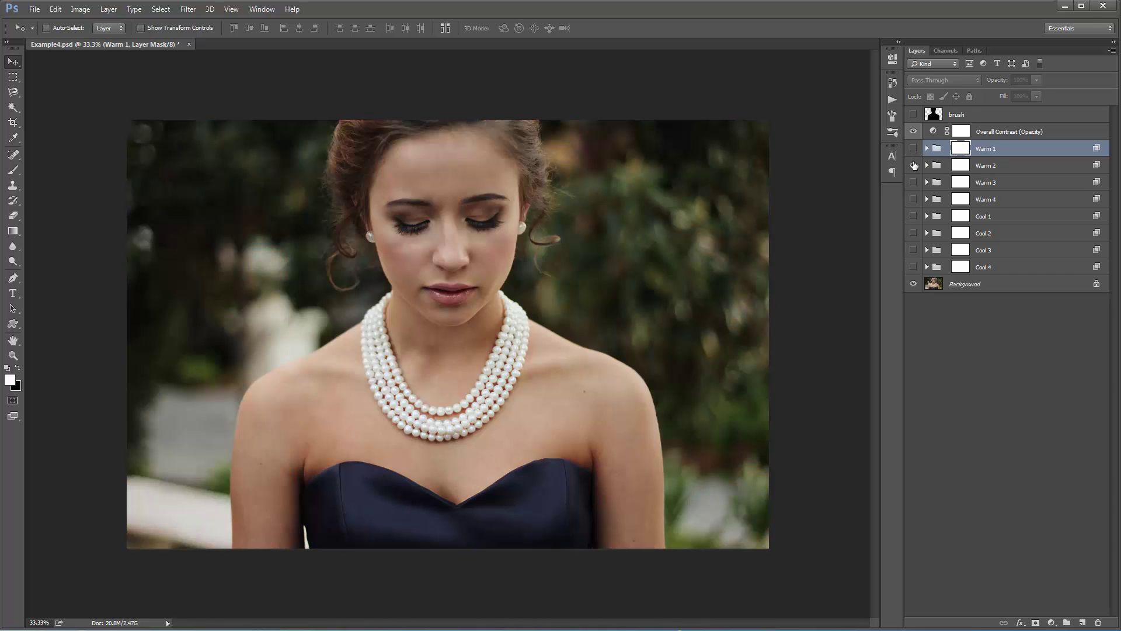
left_click(914, 166)
left_click(914, 165)
left_click(913, 182)
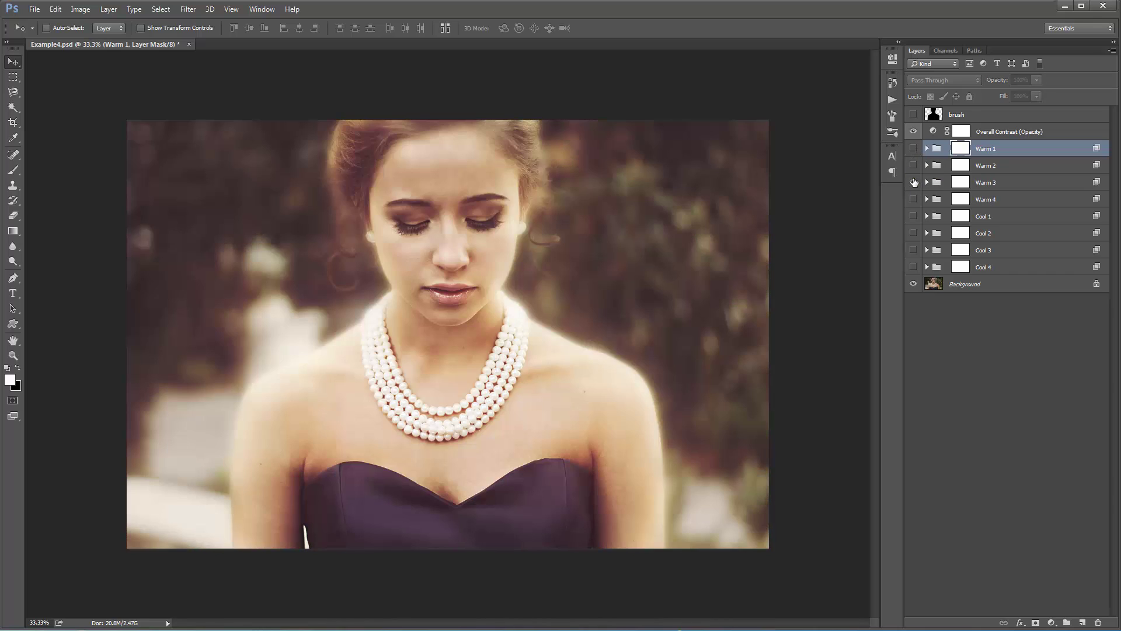
left_click(913, 182)
left_click(913, 200)
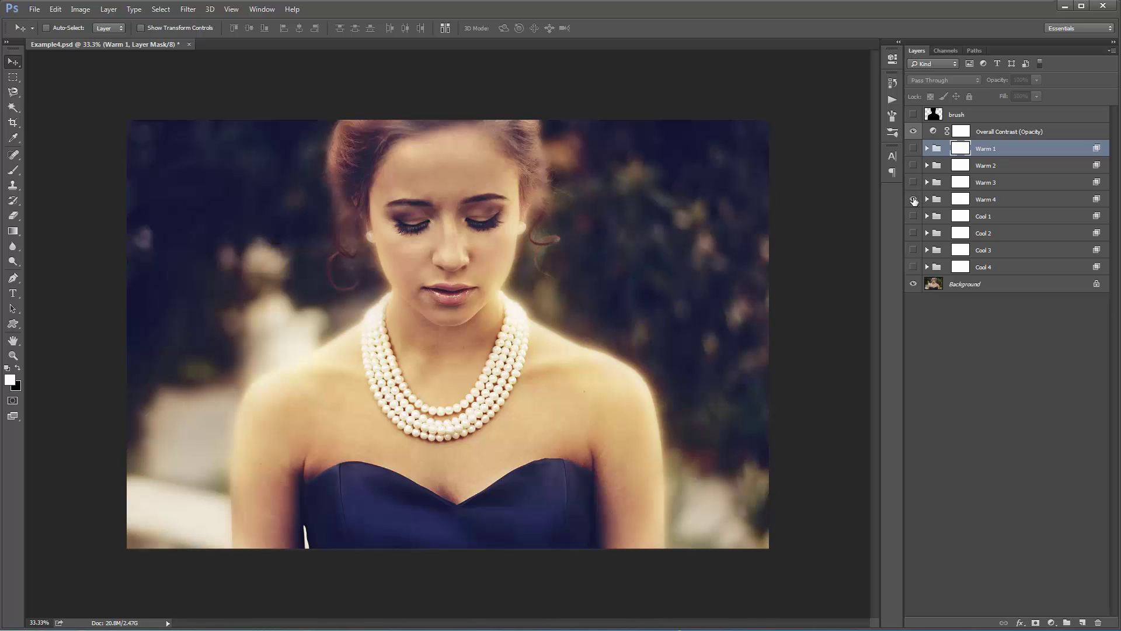
left_click(914, 199)
Step: Preview the Cool 1, Cool 2, Cool 3 and Cool 4 effects one at a time, and show Warm 1 again
left_click(914, 216)
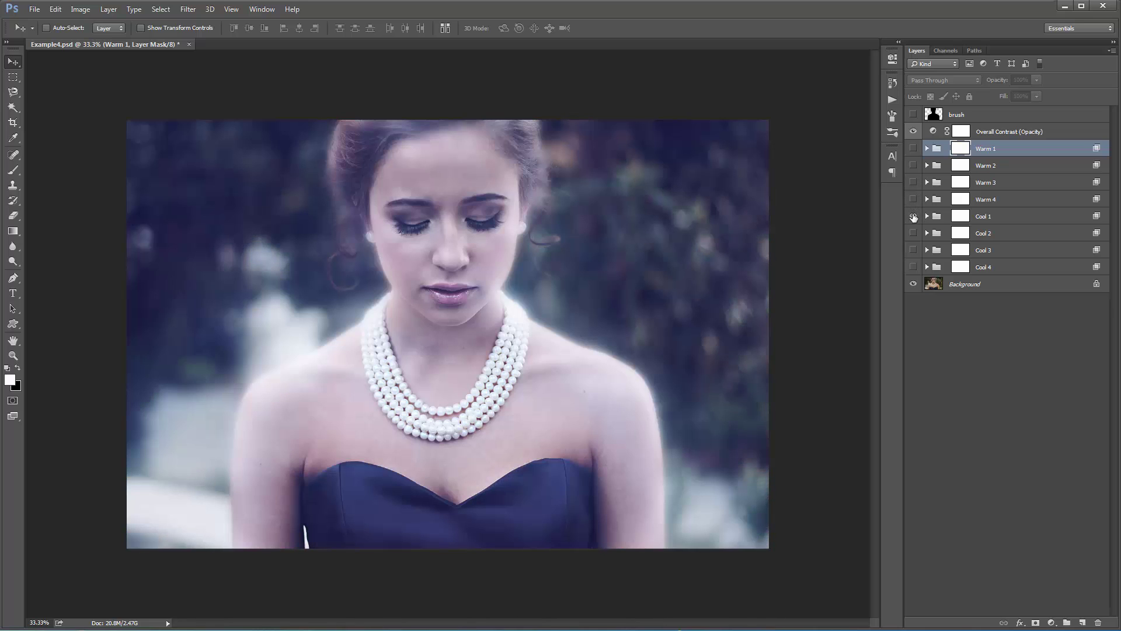
left_click(913, 216)
left_click(913, 233)
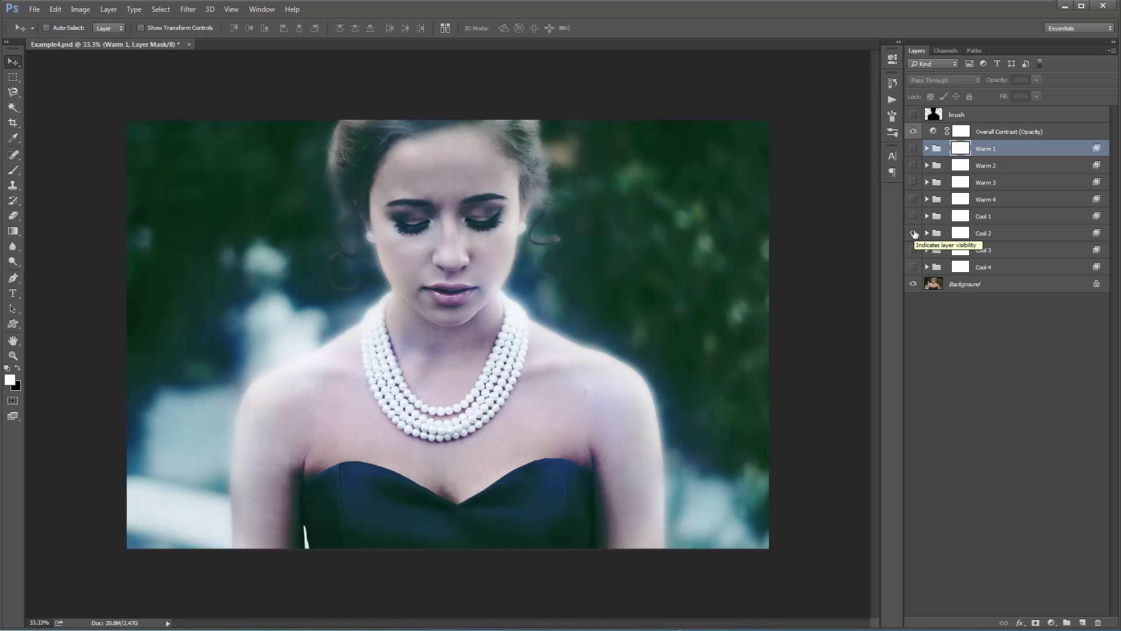
left_click(913, 233)
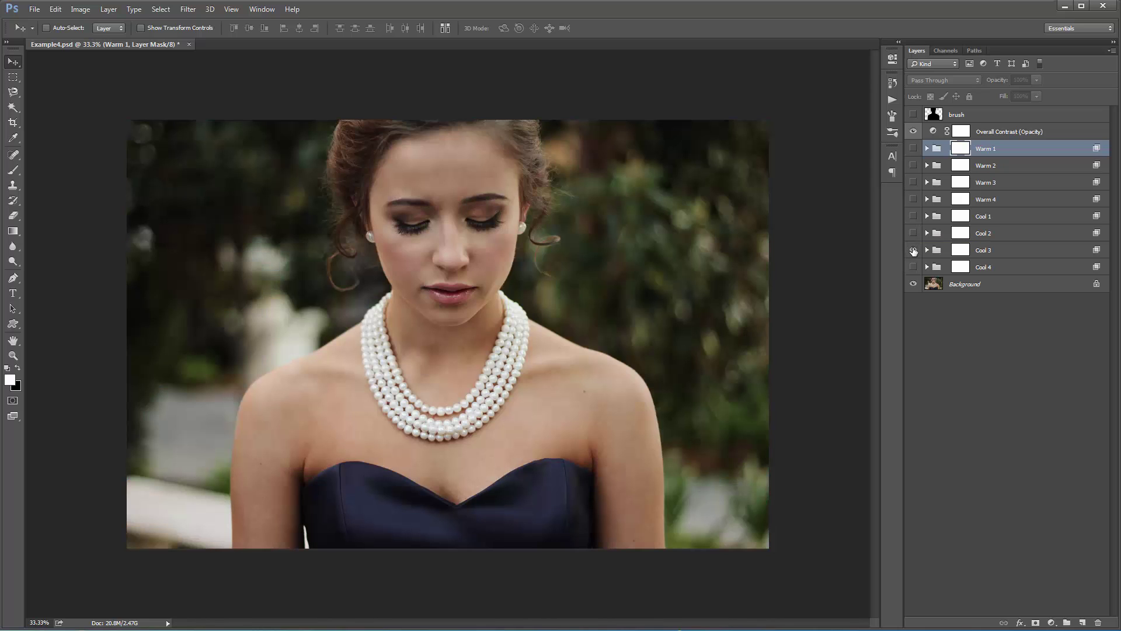
left_click(913, 250)
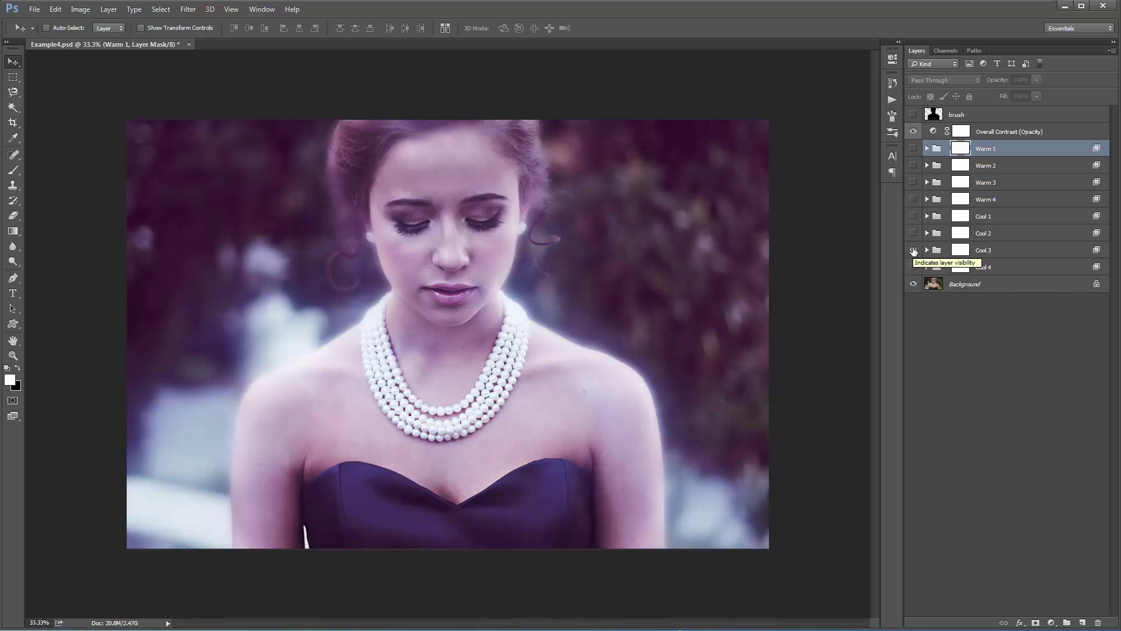
left_click(913, 250)
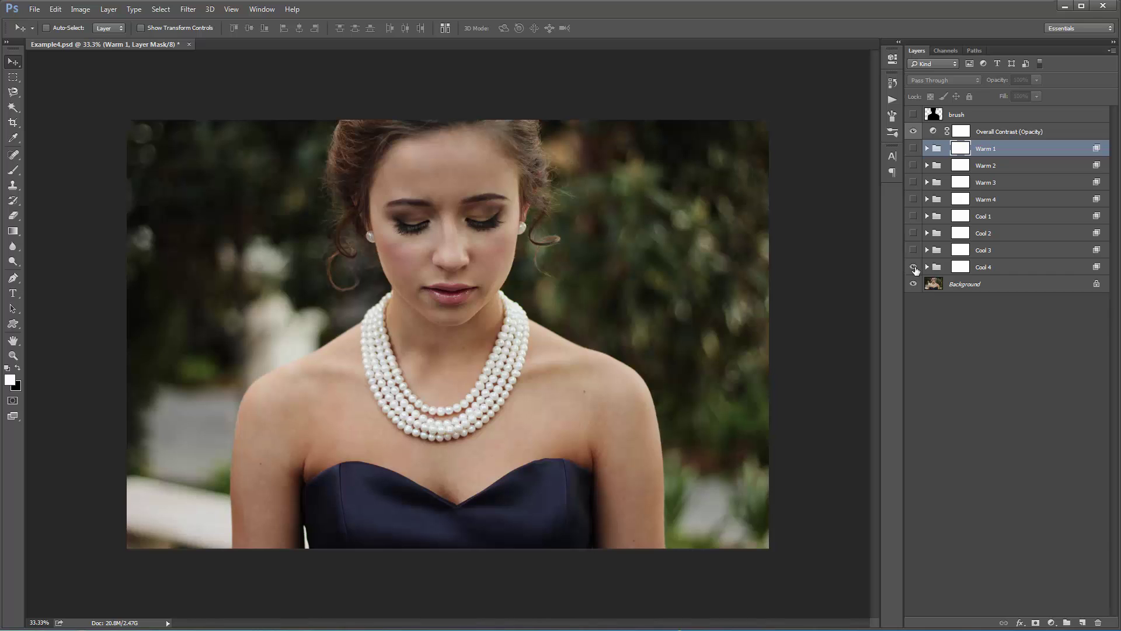
left_click(913, 267)
left_click(913, 148)
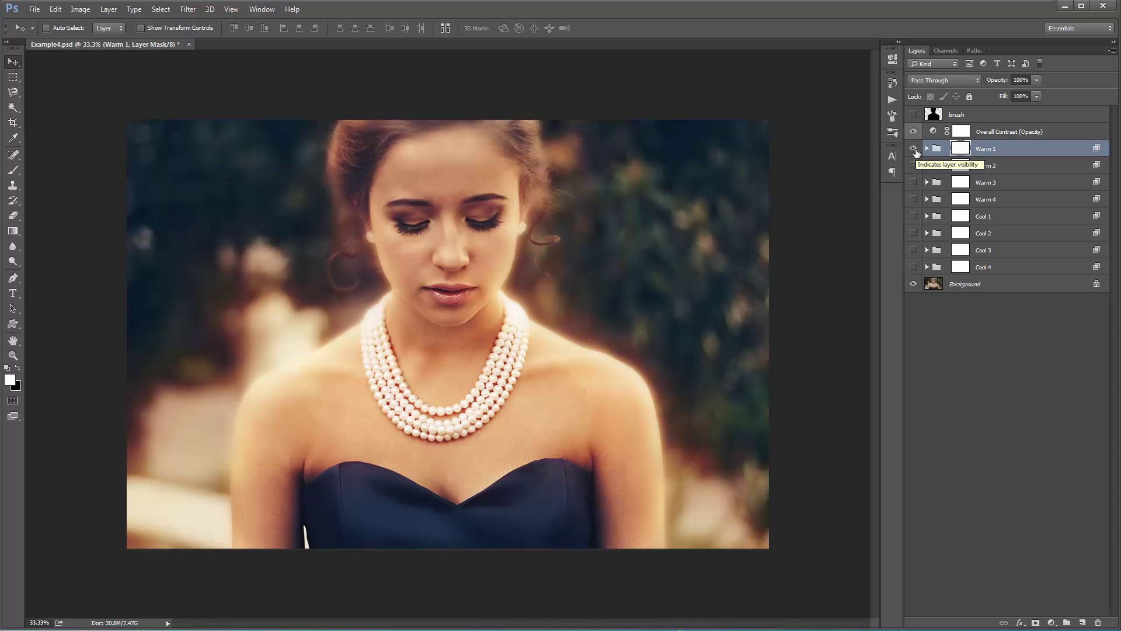
Step: Recolour the Main Color Fill in Warm 1's Color Toning group to the muted orange cf835e
left_click(926, 148)
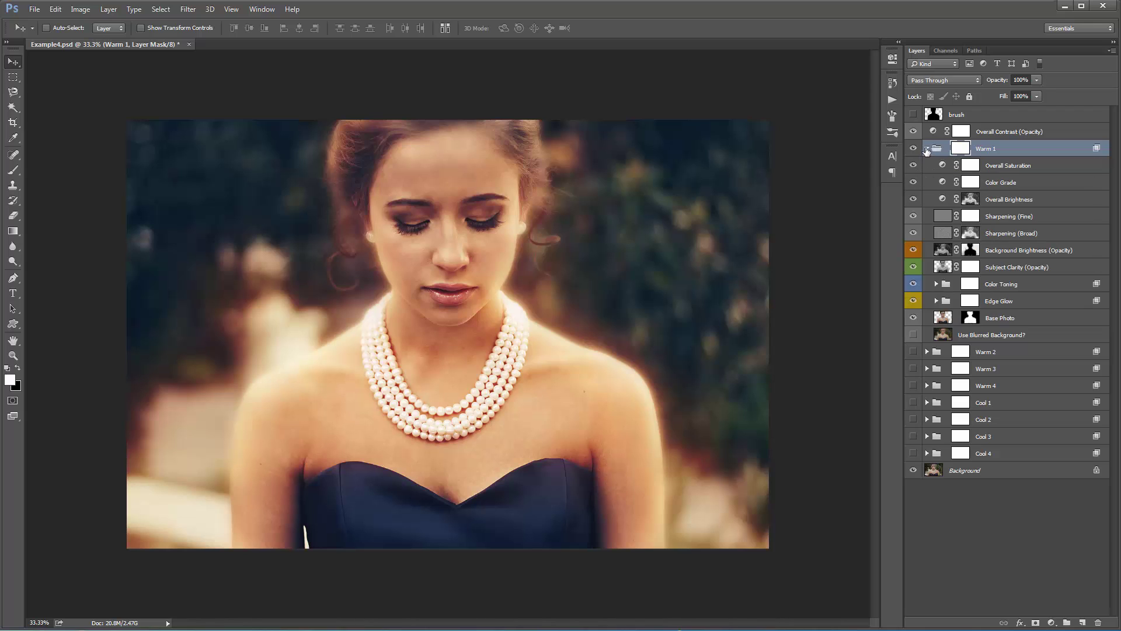
left_click(937, 284)
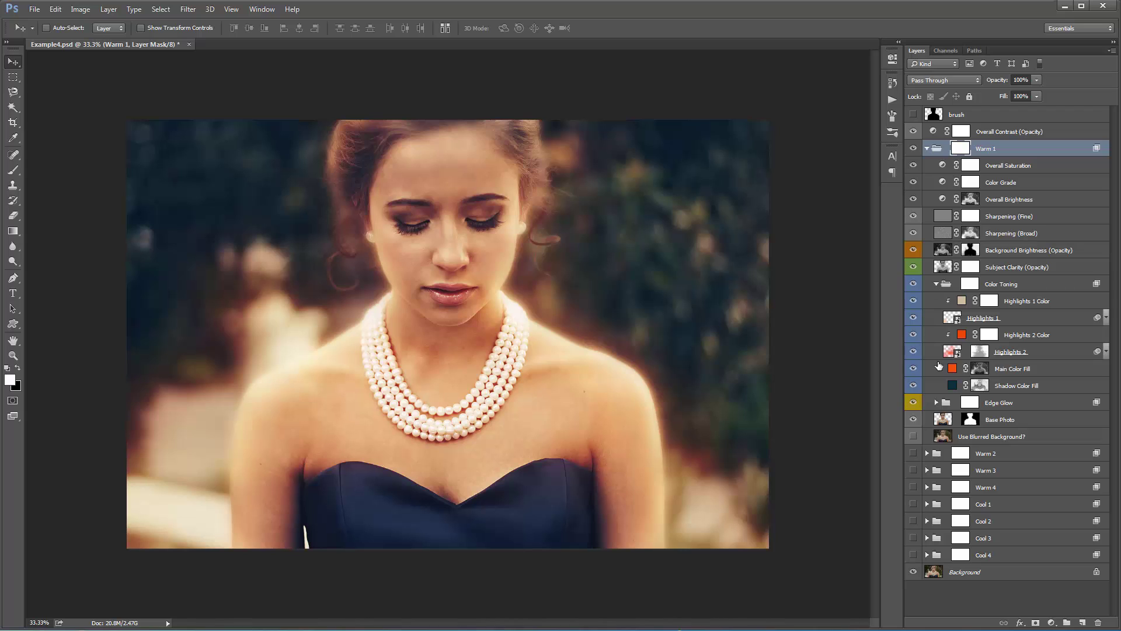
double_click(952, 370)
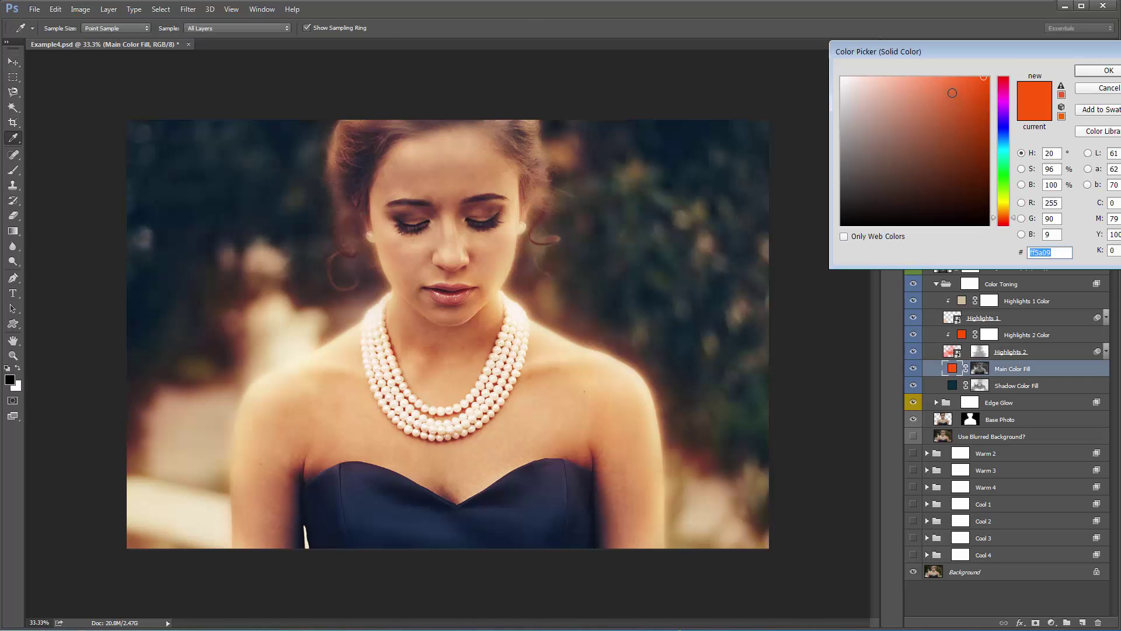
left_click_drag(950, 100, 931, 99)
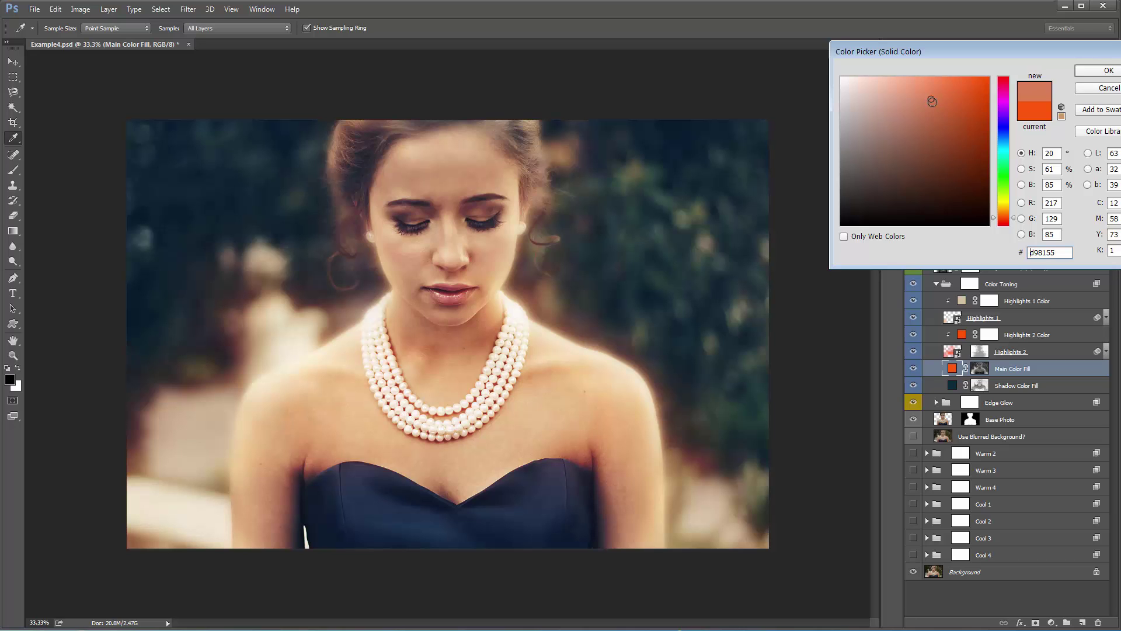
left_click(931, 103)
left_click_drag(931, 103, 986, 78)
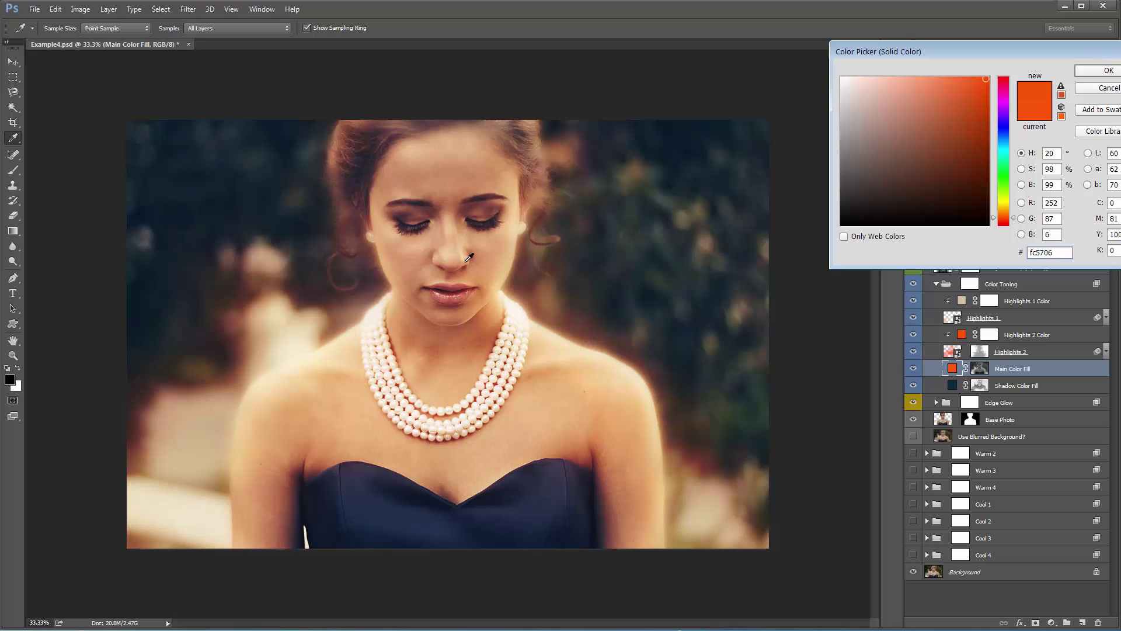
left_click_drag(965, 89, 922, 106)
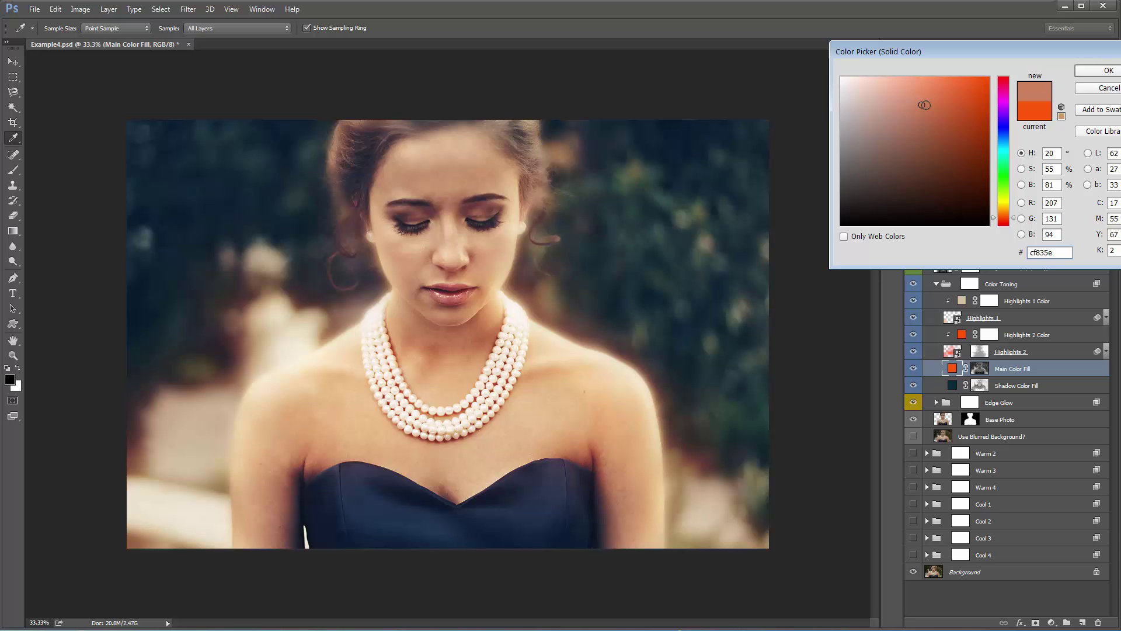
left_click(1098, 70)
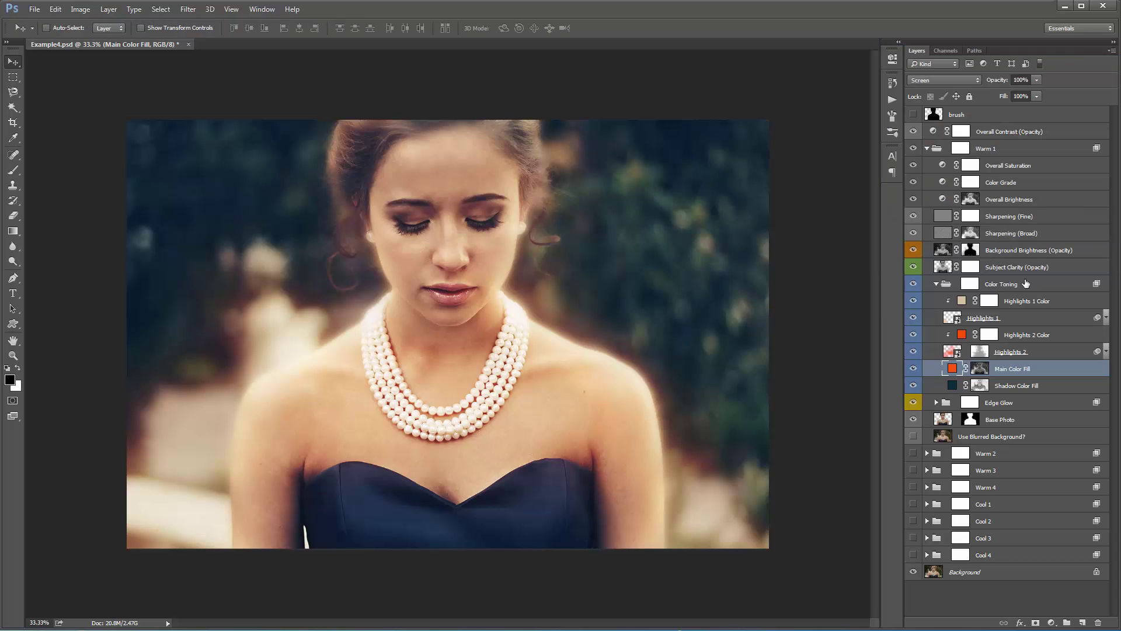
Step: Try recolouring the Highlights 2 Color fill in the Color Toning group to the blue 0024ff
double_click(961, 335)
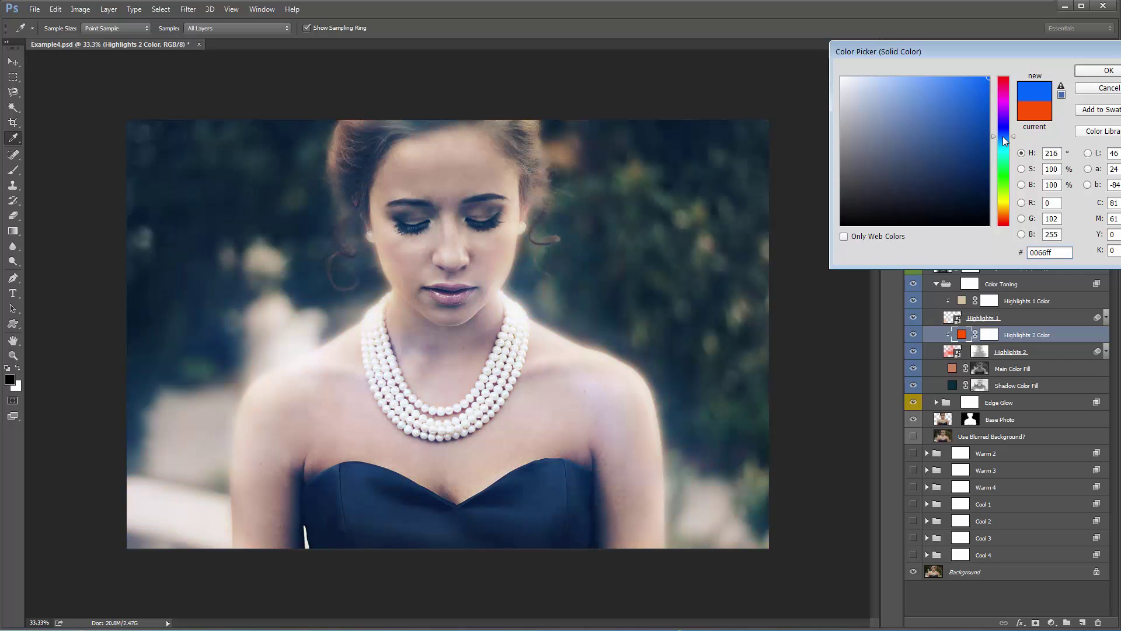
left_click_drag(1003, 136, 1004, 133)
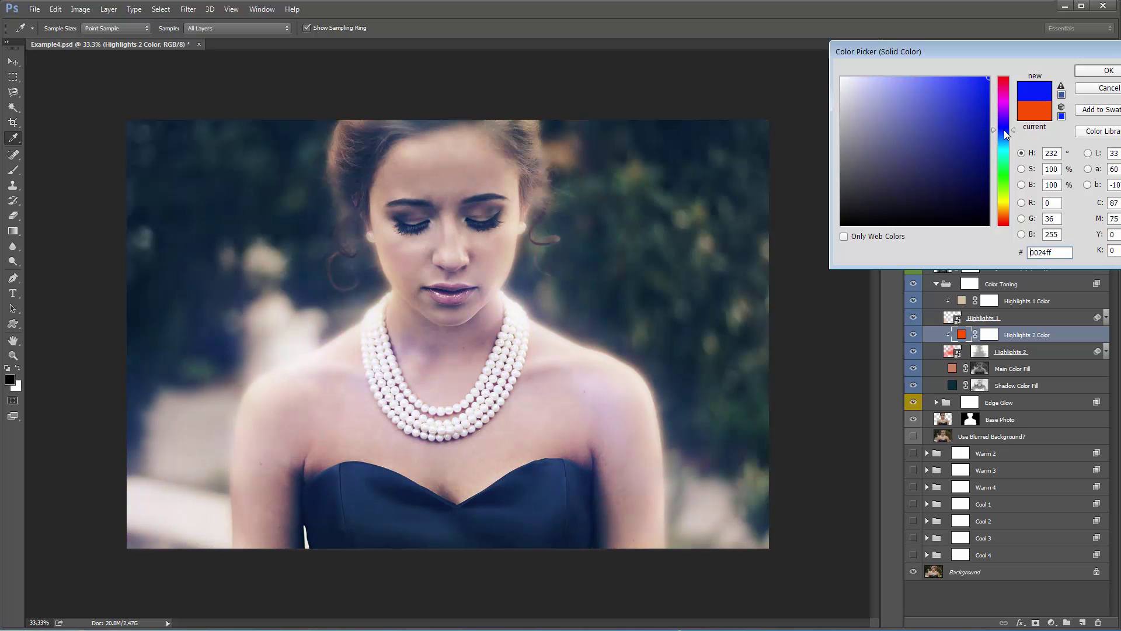
left_click(1109, 71)
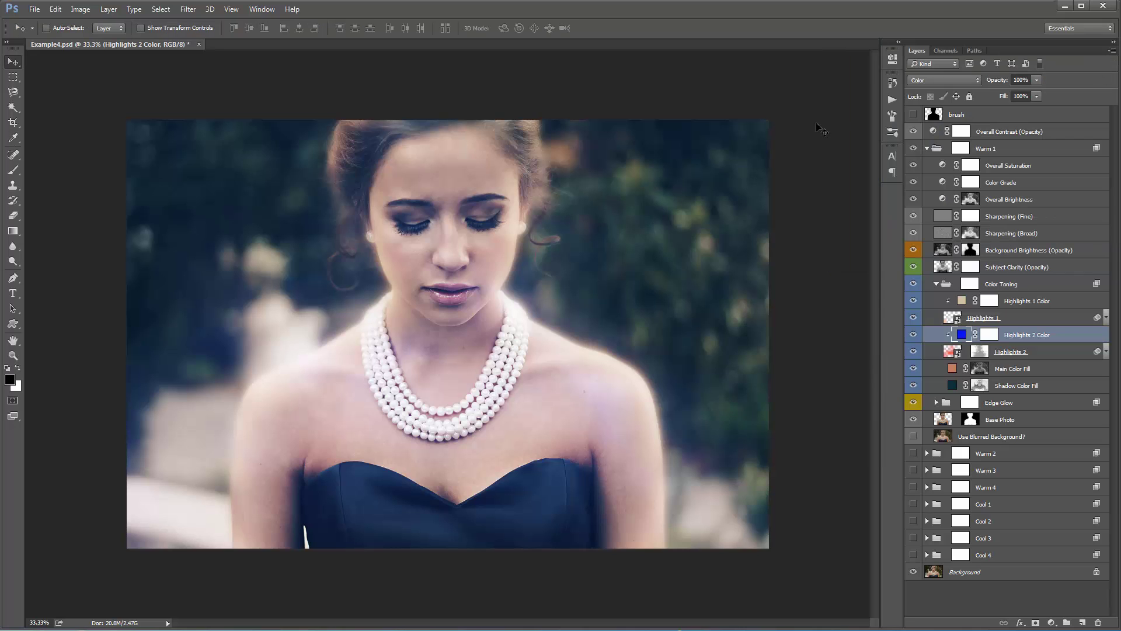
Step: Compare the portrait with and without the blue Highlights 2 Color, leave the change undone, and collapse the Color Toning group
key("ctrl+z")
key("ctrl+z")
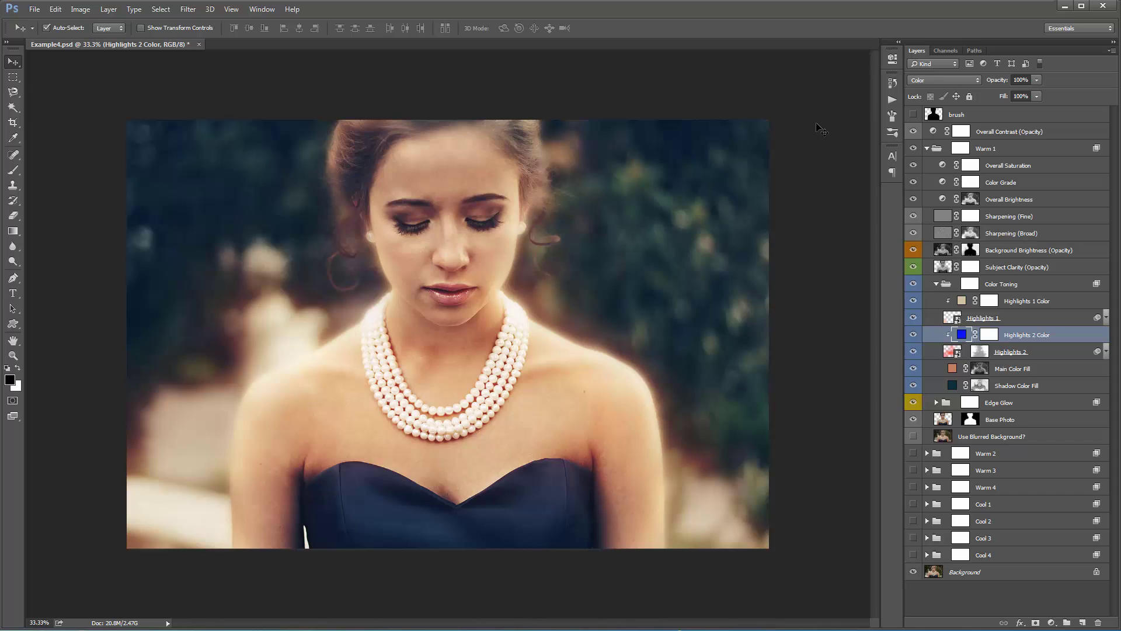
key("ctrl+z")
key("ctrl+z")
key("ctrl+z")
key("ctrl+z")
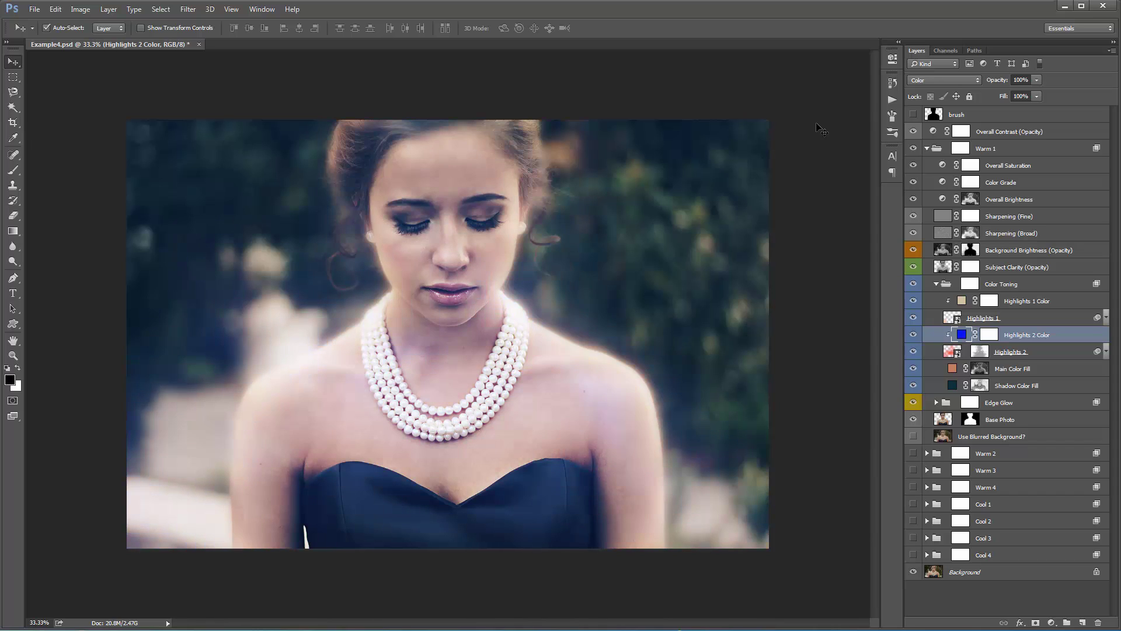
key("ctrl+z")
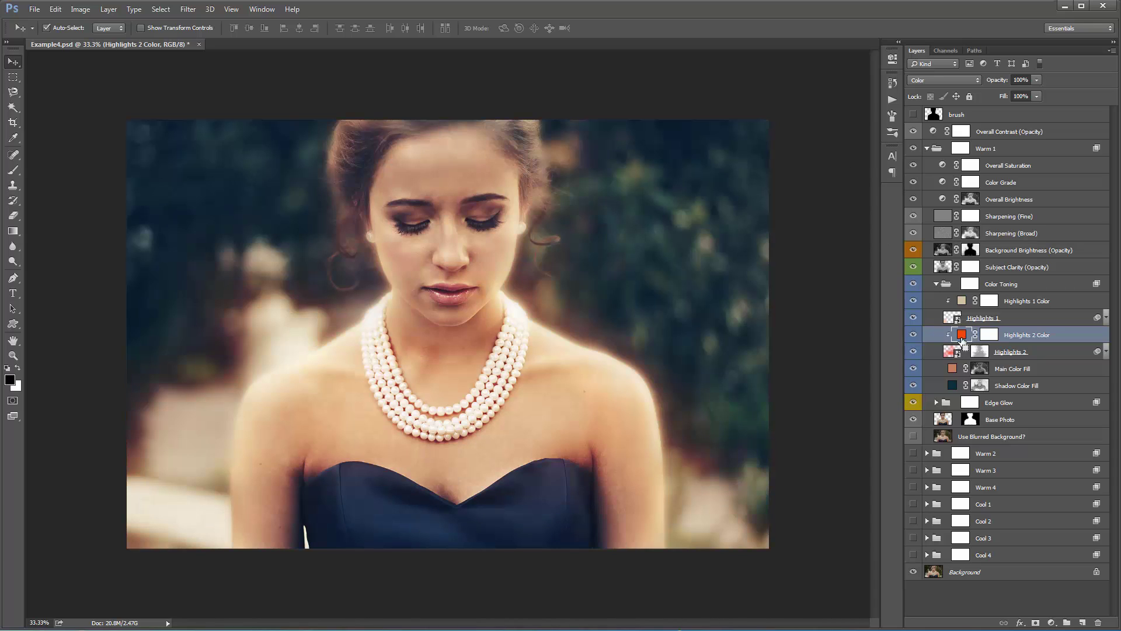
key("ctrl+z")
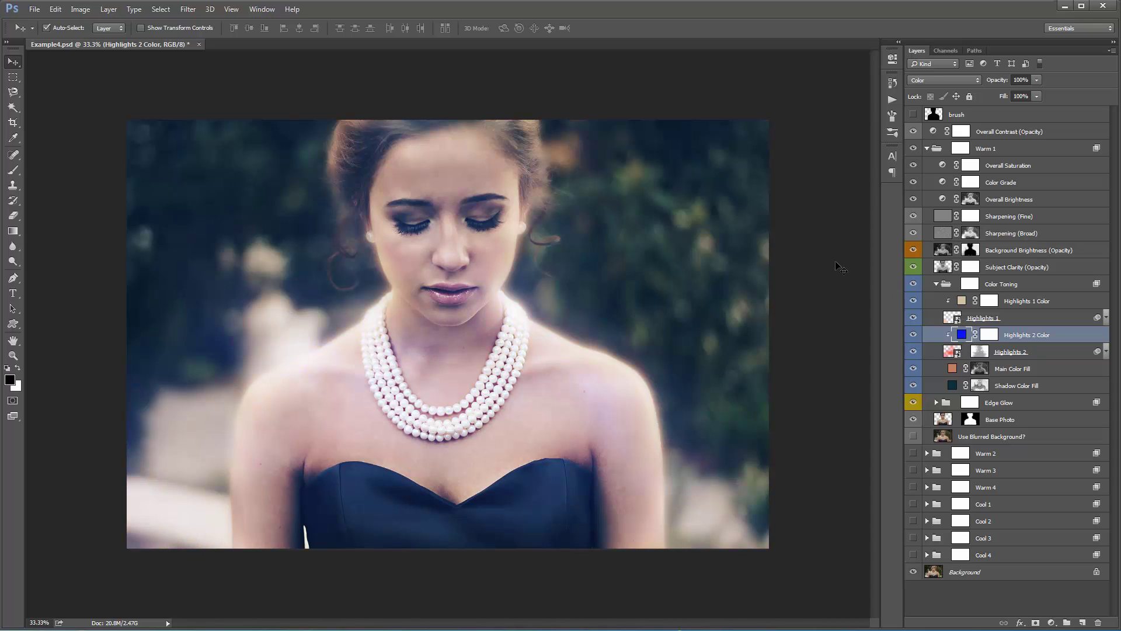
key("ctrl+z")
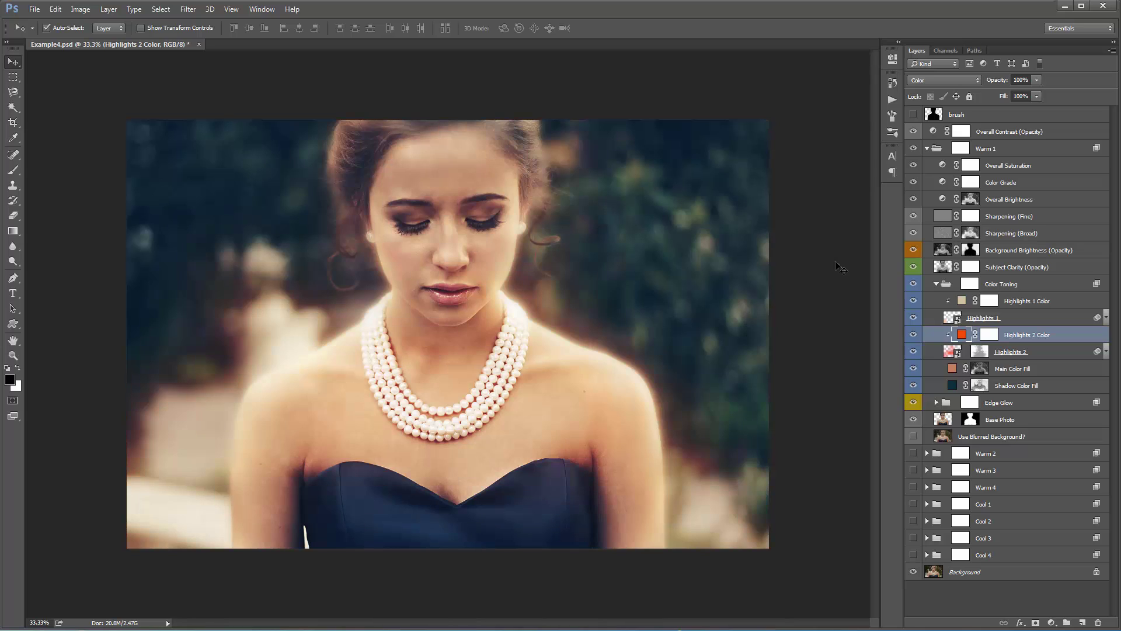
key("ctrl+z")
key("ctrl+z")
left_click(936, 283)
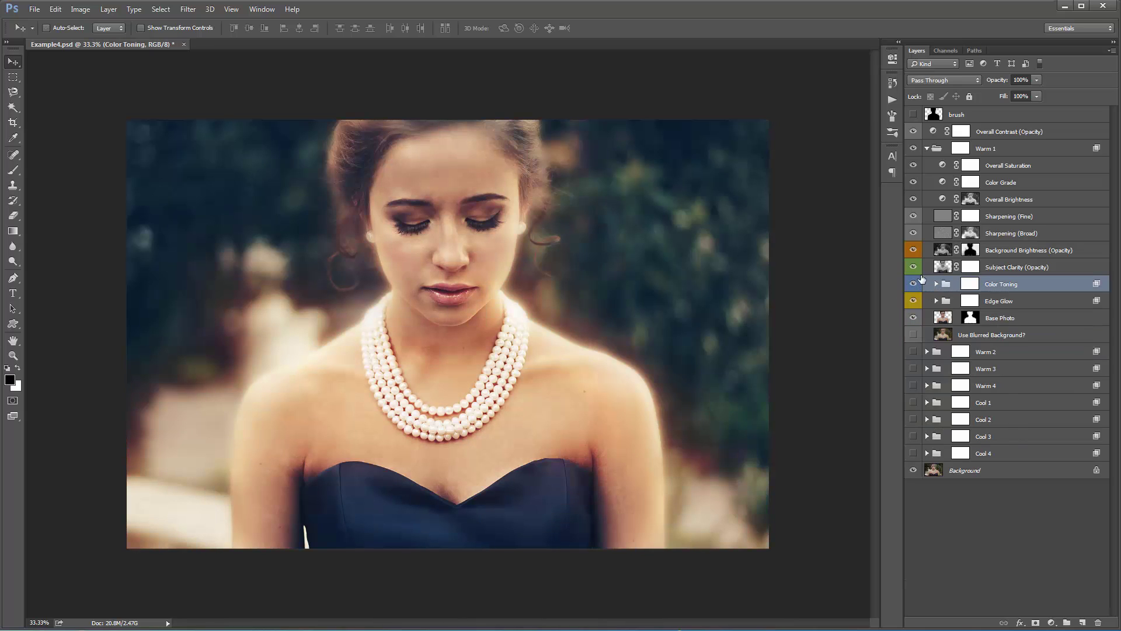
Step: Set Warm 1's Background Brightness layer to 63% opacity and adjust the opacity of its Subject Clarity layer
left_click(1002, 255)
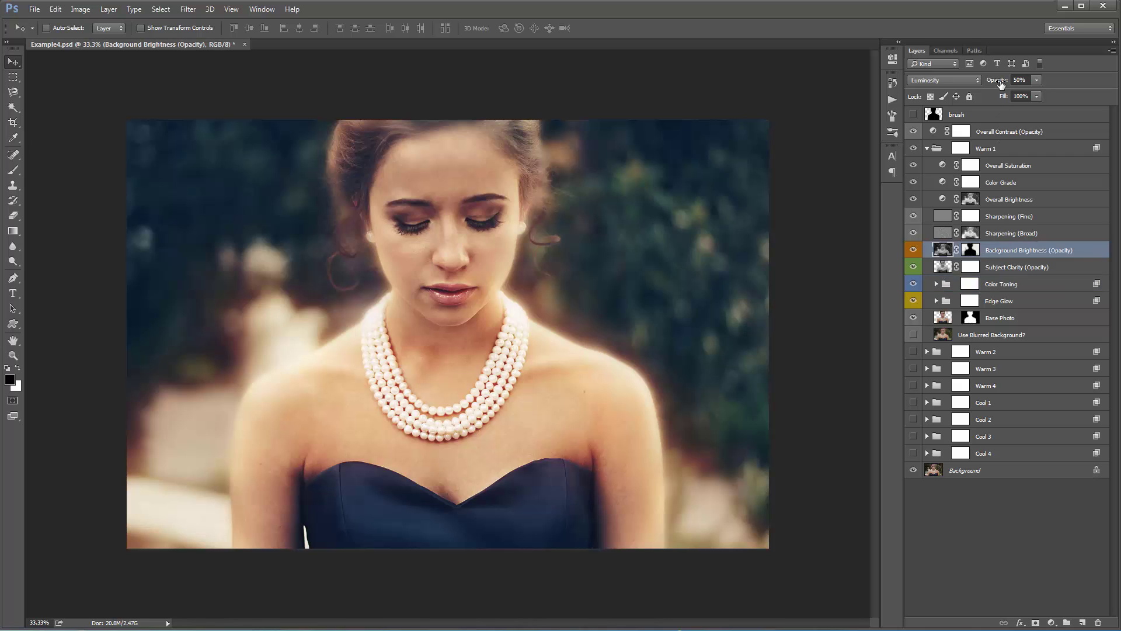
mouse_move(999, 81)
left_mouse_down()
mouse_move(964, 81)
mouse_move(1002, 81)
left_mouse_up()
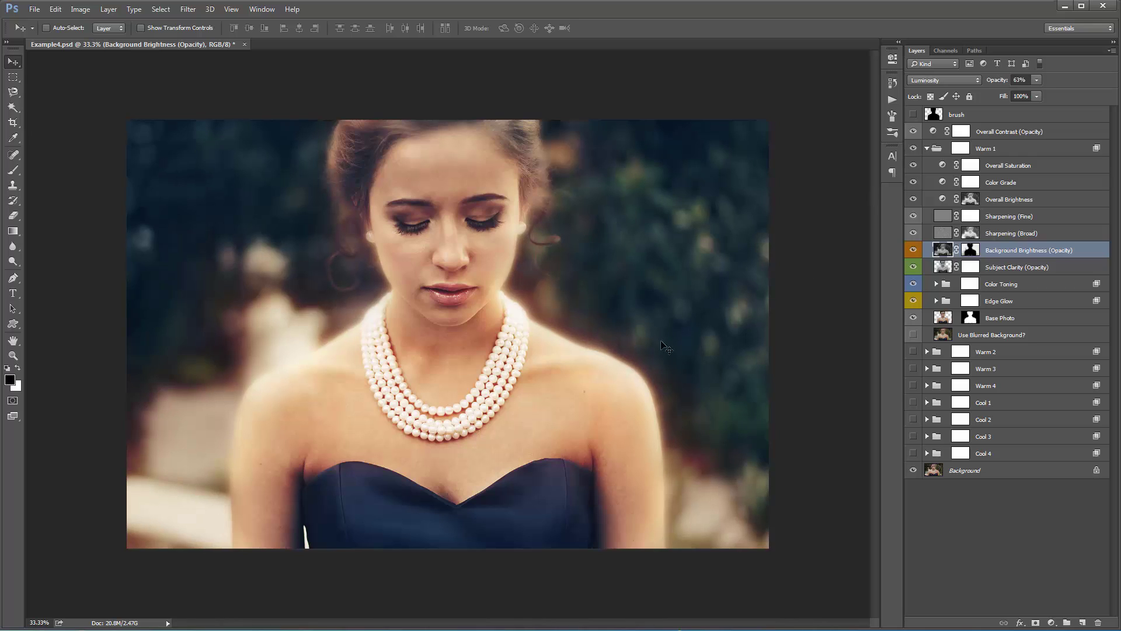
left_click(1020, 269)
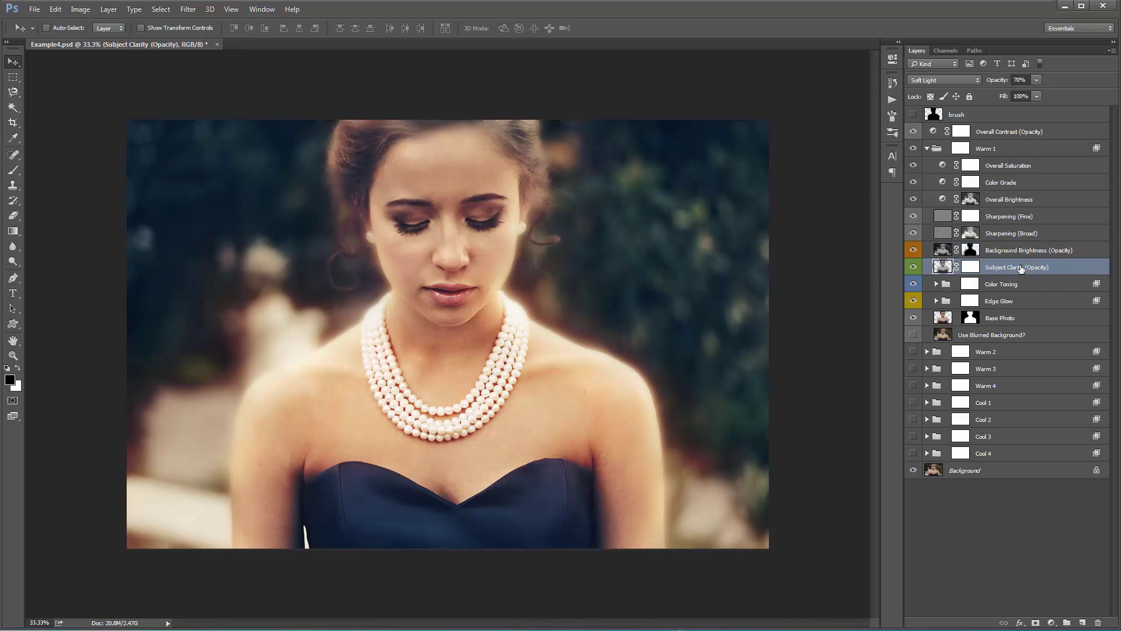
key("0")
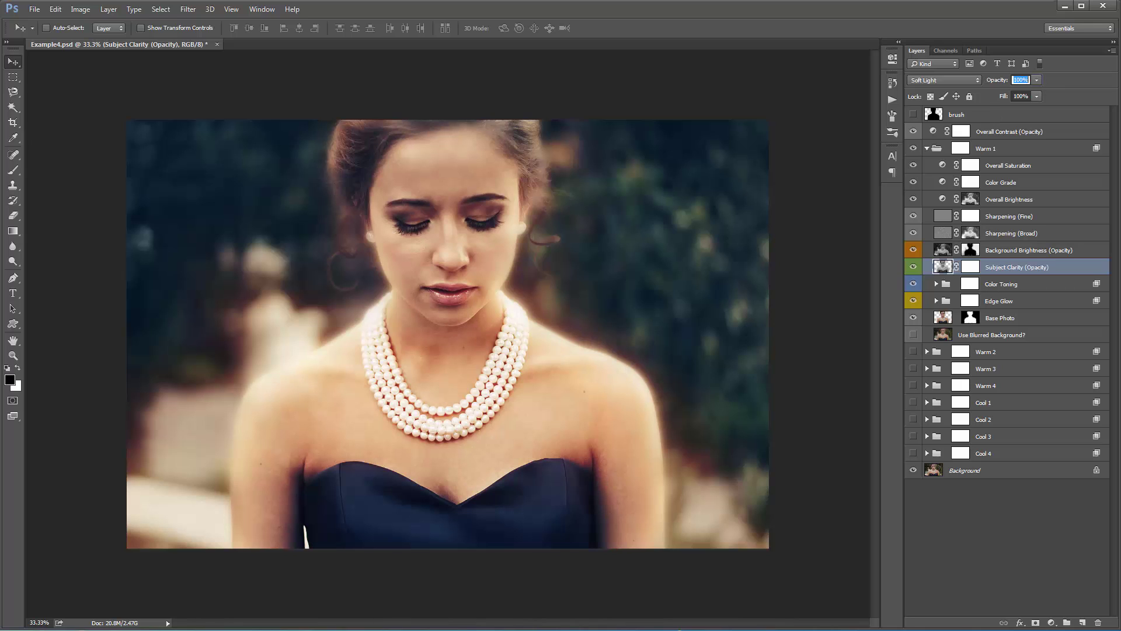
key("4")
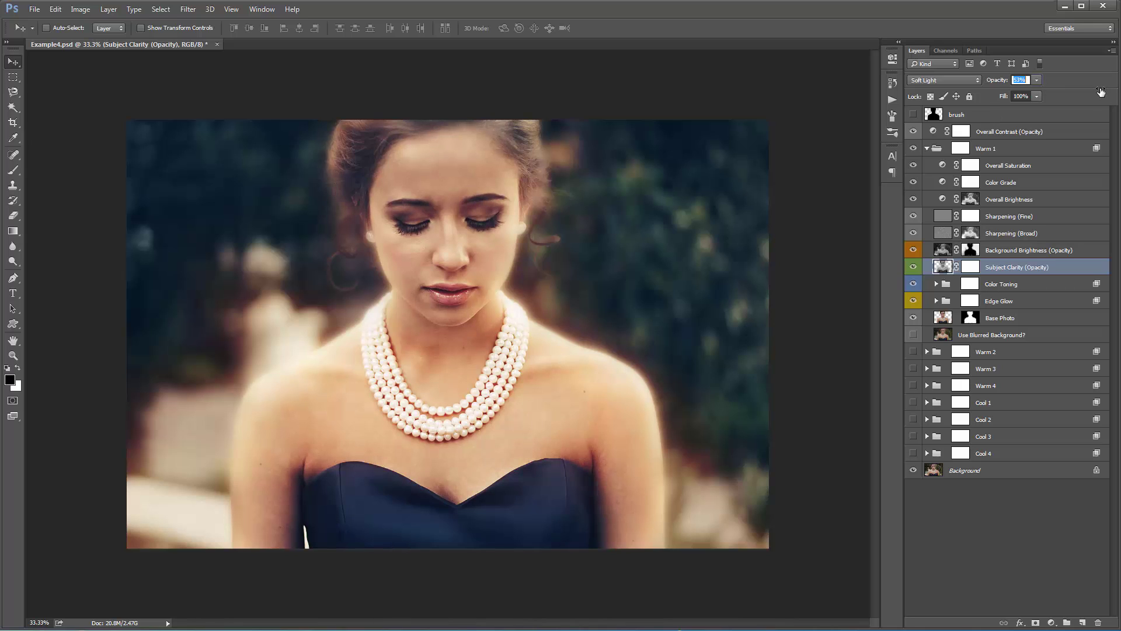
left_click_drag(1093, 92, 1116, 94)
left_click_drag(998, 82, 989, 85)
left_click(927, 149)
Step: Adjust the opacity of the Overall Contrast layer above the effect groups
left_click(981, 133)
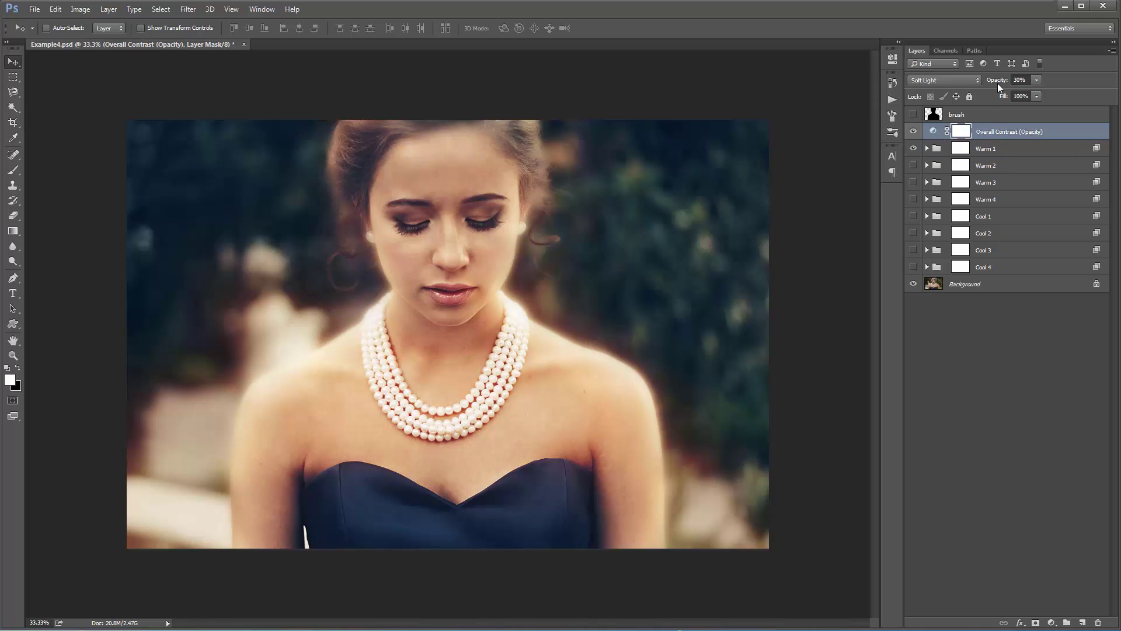
left_click_drag(998, 83, 407, 110)
Step: Try several reduced opacities for the Warm 1 group, including 50% and 73%, ending at 55%
left_click(998, 148)
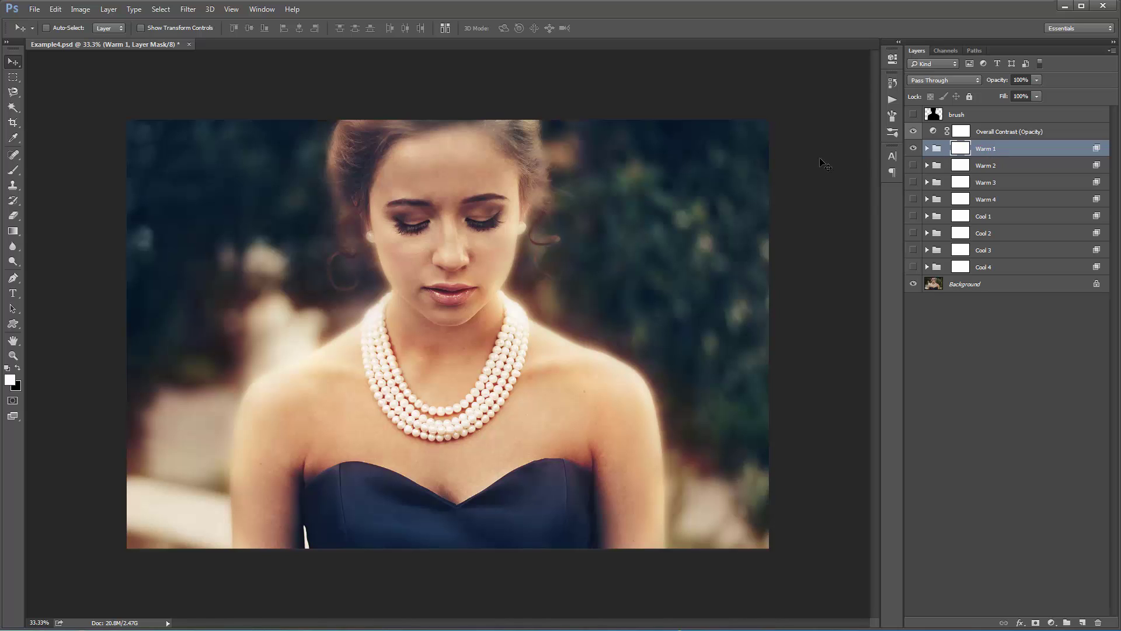
key("5")
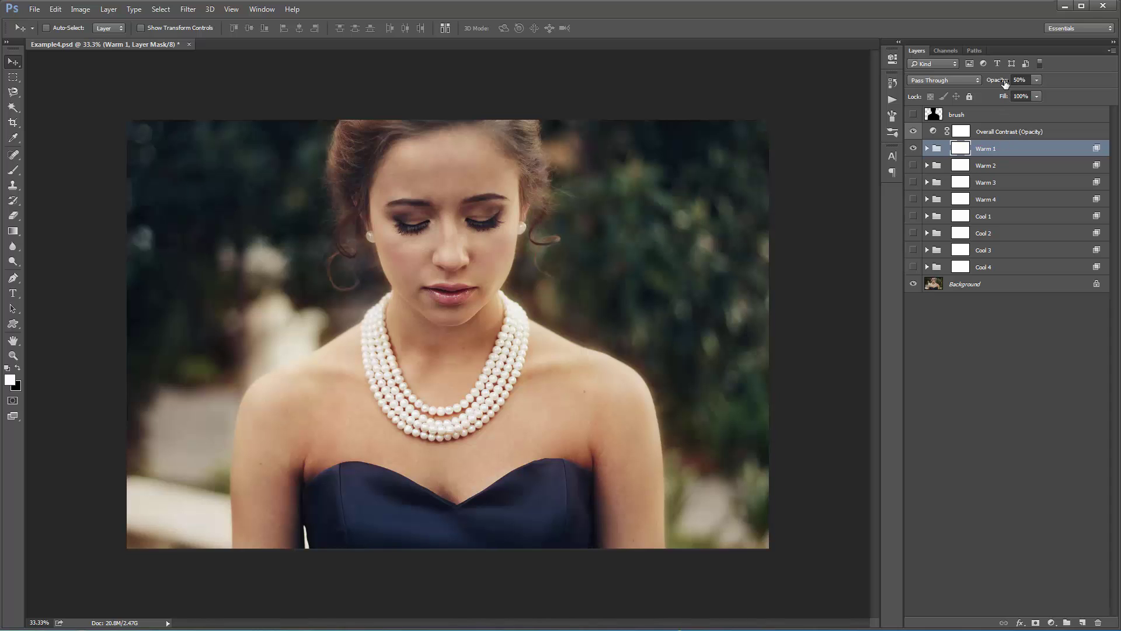
left_click_drag(1004, 83, 451, 113)
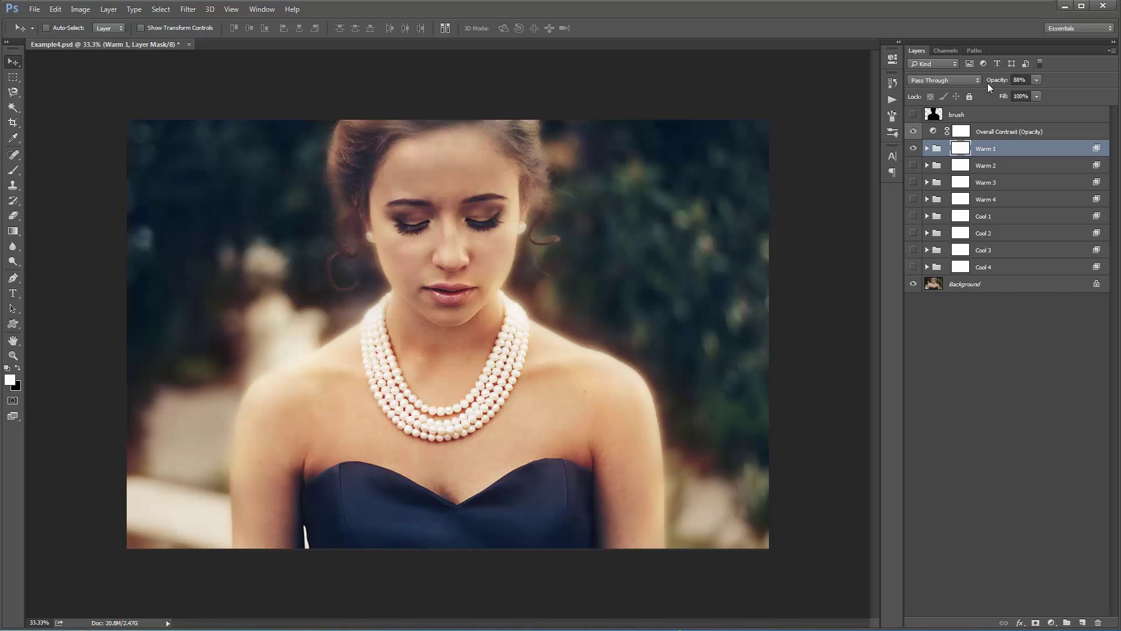
left_click_drag(995, 81, 1079, 111)
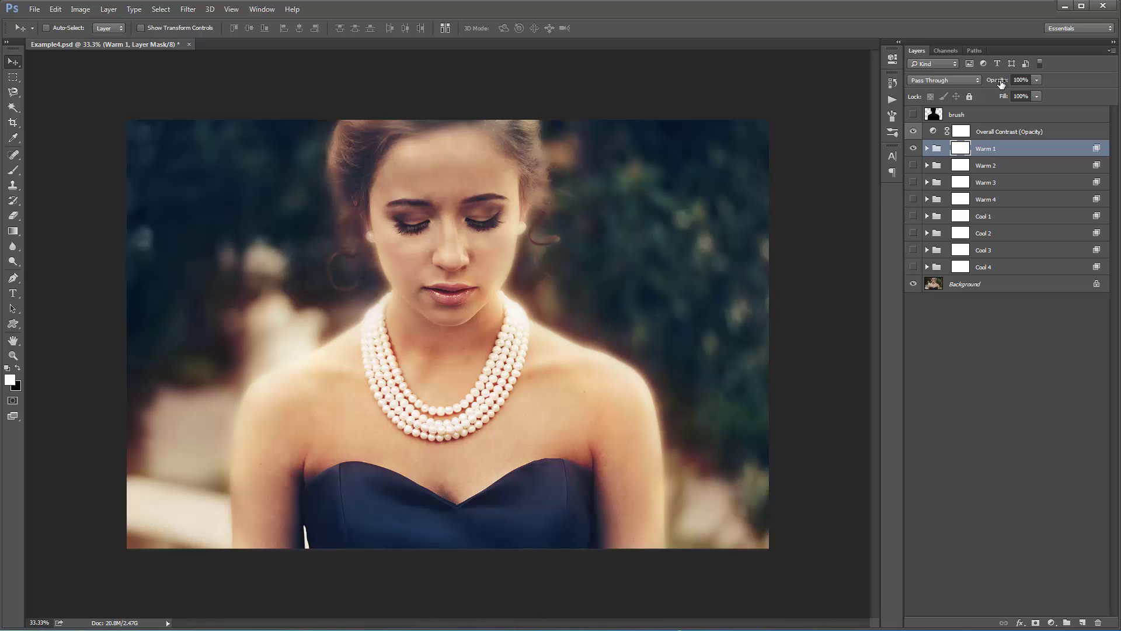
left_click_drag(997, 83, 985, 84)
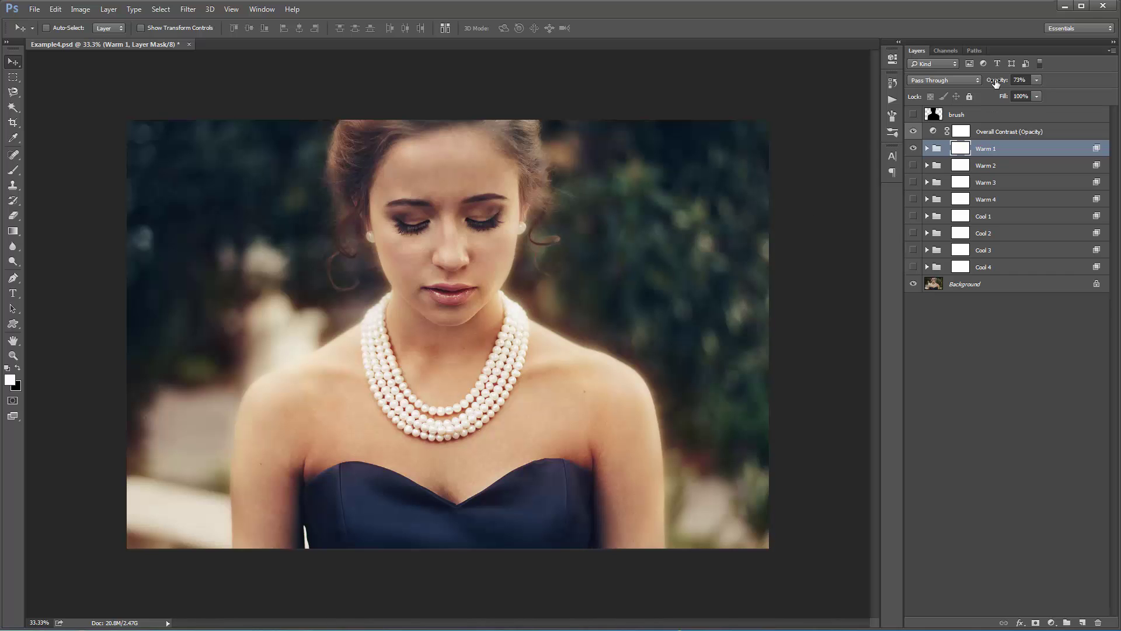
left_click_drag(995, 84, 447, 97)
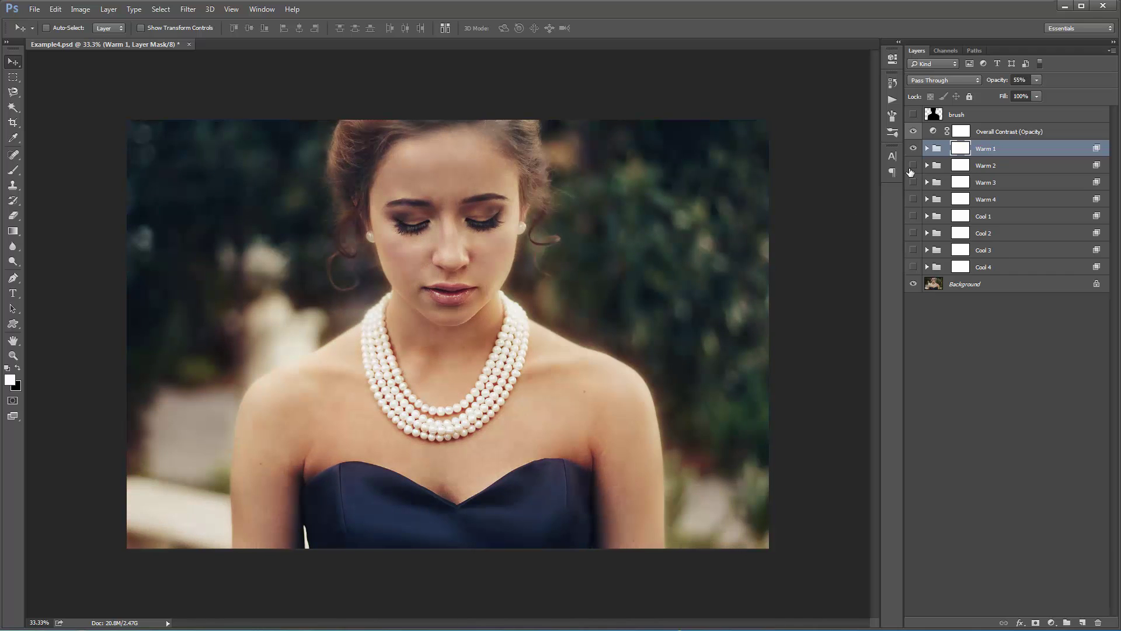
Step: Preview Warm 2 over the portrait and hide it again, and show Warm 3 at 66% opacity to blend with Warm 1
left_click(912, 166)
left_click(912, 166)
left_click(912, 183)
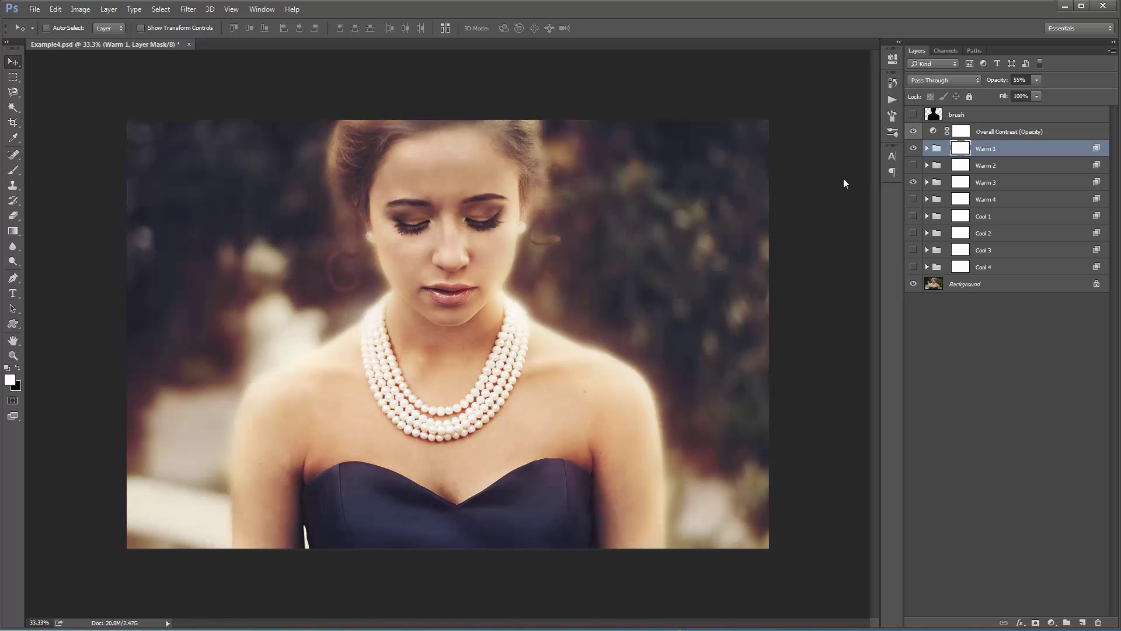
left_click(1034, 184)
left_click_drag(998, 80, 761, 83)
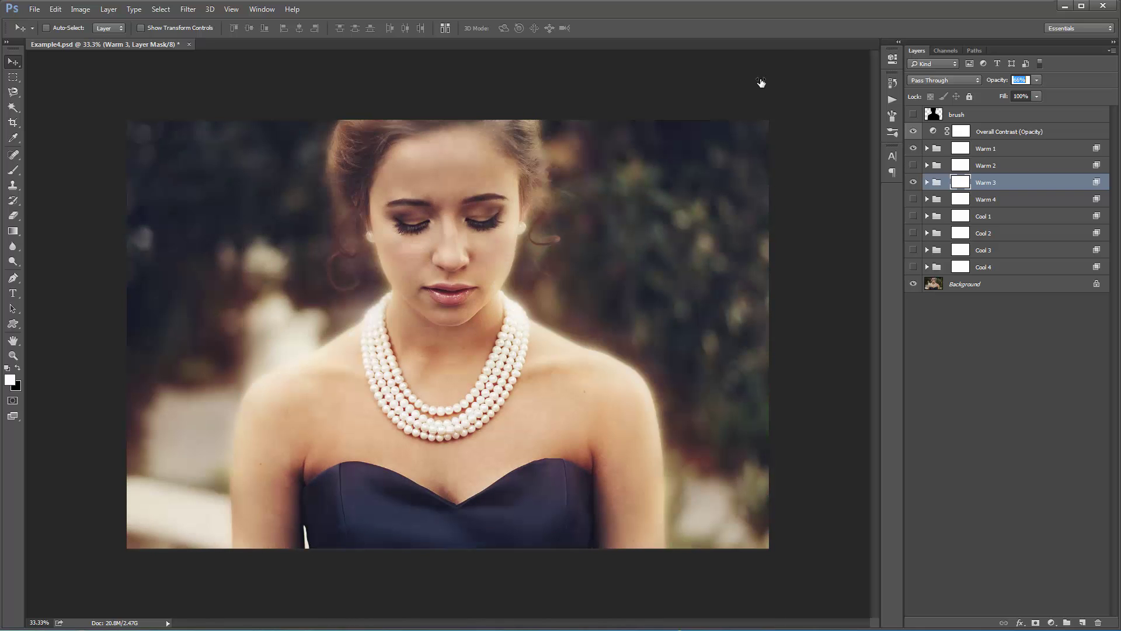
Step: In Warm 3, hide the fine and broad Sharpening layers, and duplicate the Subject Clarity layer with an adjusted opacity
left_click(926, 182)
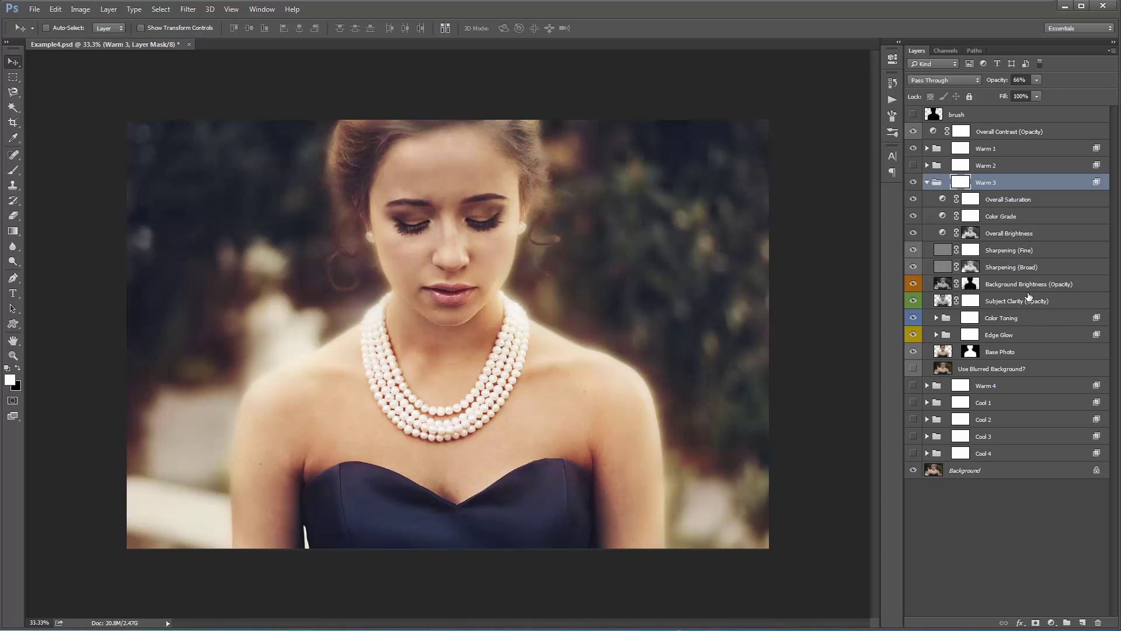
left_click_drag(913, 250, 913, 267)
key("shift+alt+y")
left_click(1021, 285)
left_click(1021, 300)
key("ctrl+j")
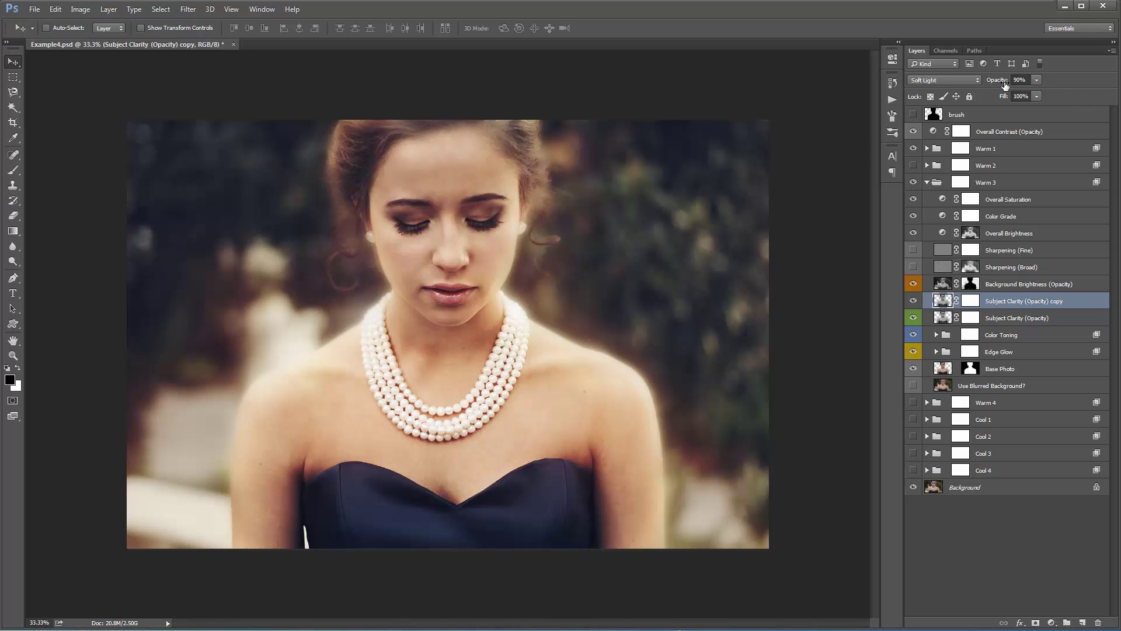
left_click_drag(998, 79, 124, 117)
left_click(927, 183)
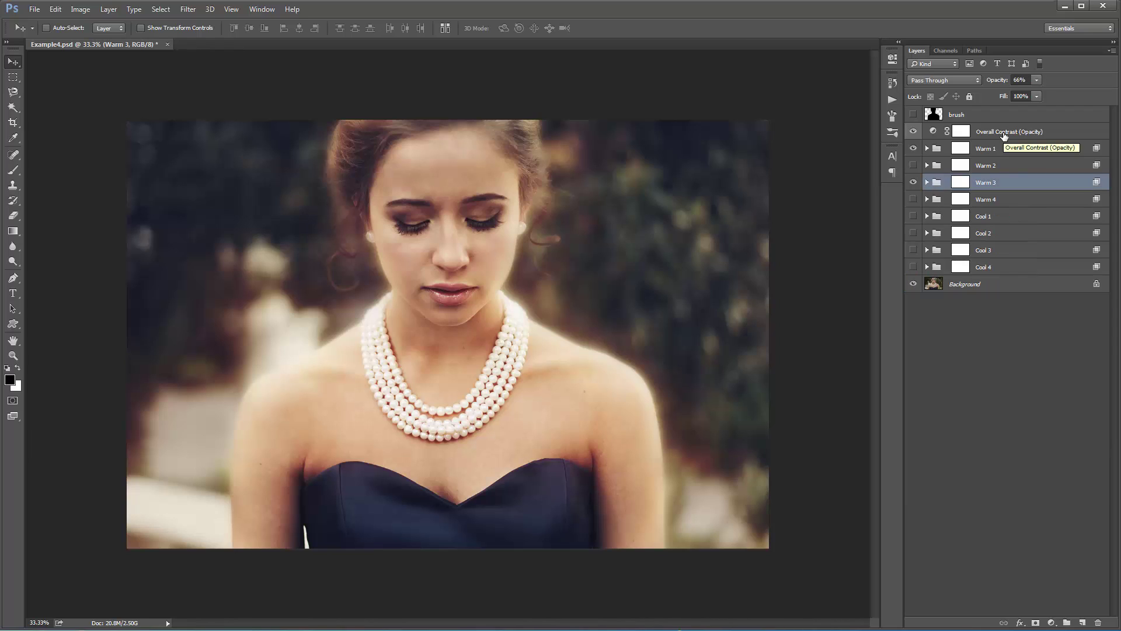
Step: Hide the Warm 3 group and set the Warm 1 group's opacity to 100%
left_click(913, 182)
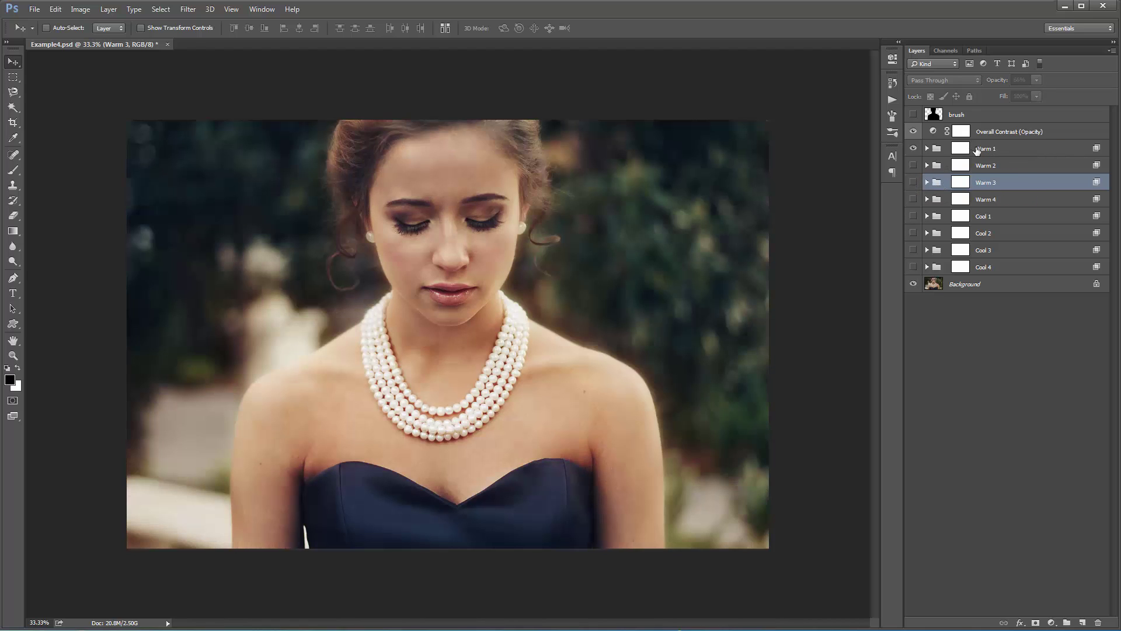
left_click(960, 148)
left_click_drag(993, 81, 1092, 89)
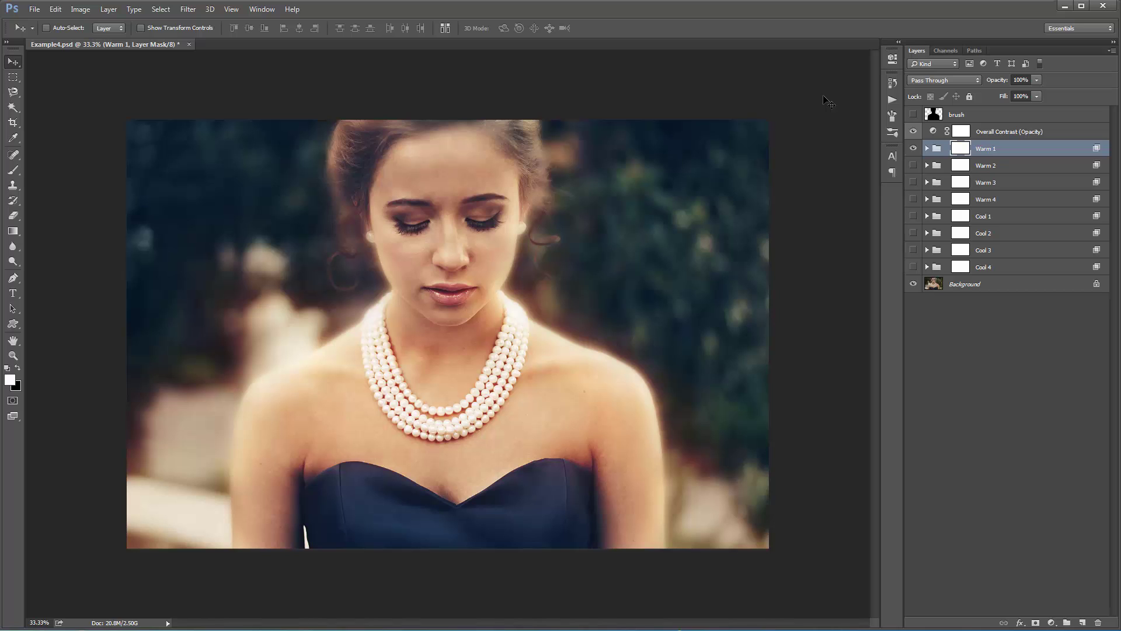
Step: Undo the last Warm 1 opacity change and show the Warm 3 group again
key("ctrl+z")
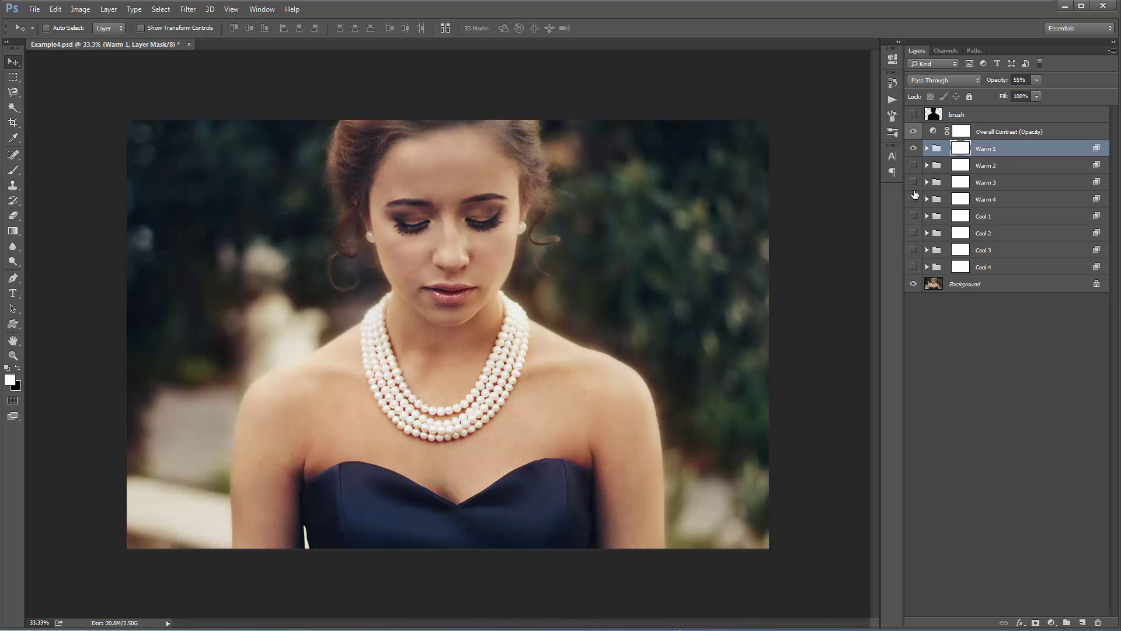
left_click(913, 183)
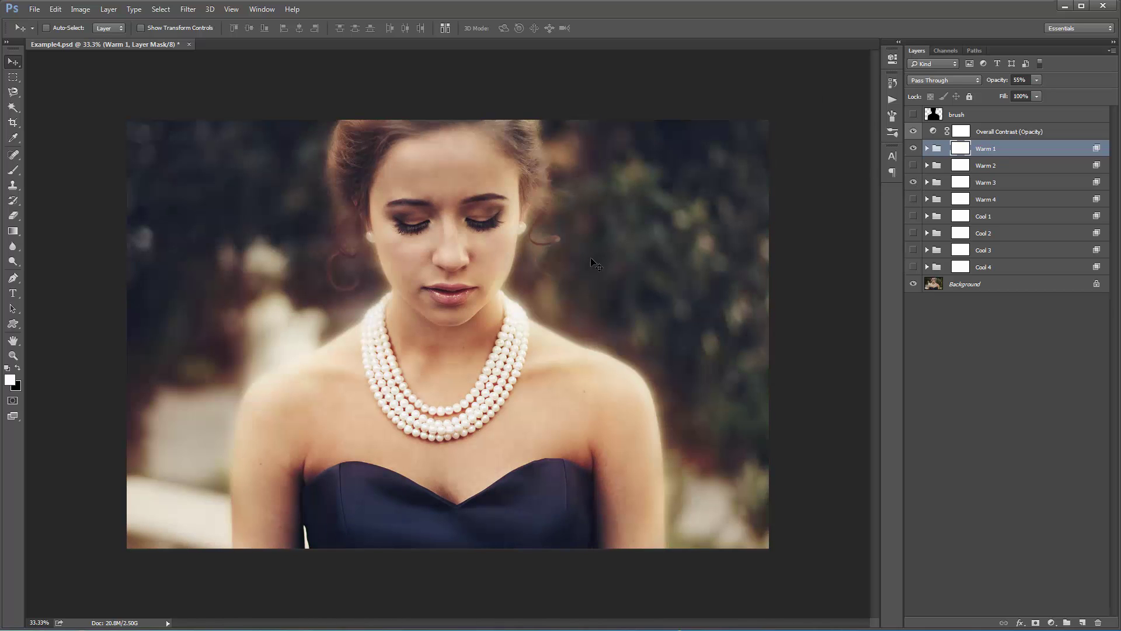
Step: In Warm 1, set the Background Brightness layer's opacity to 82% and toggle the fine Sharpening layer off and on
left_click(928, 149)
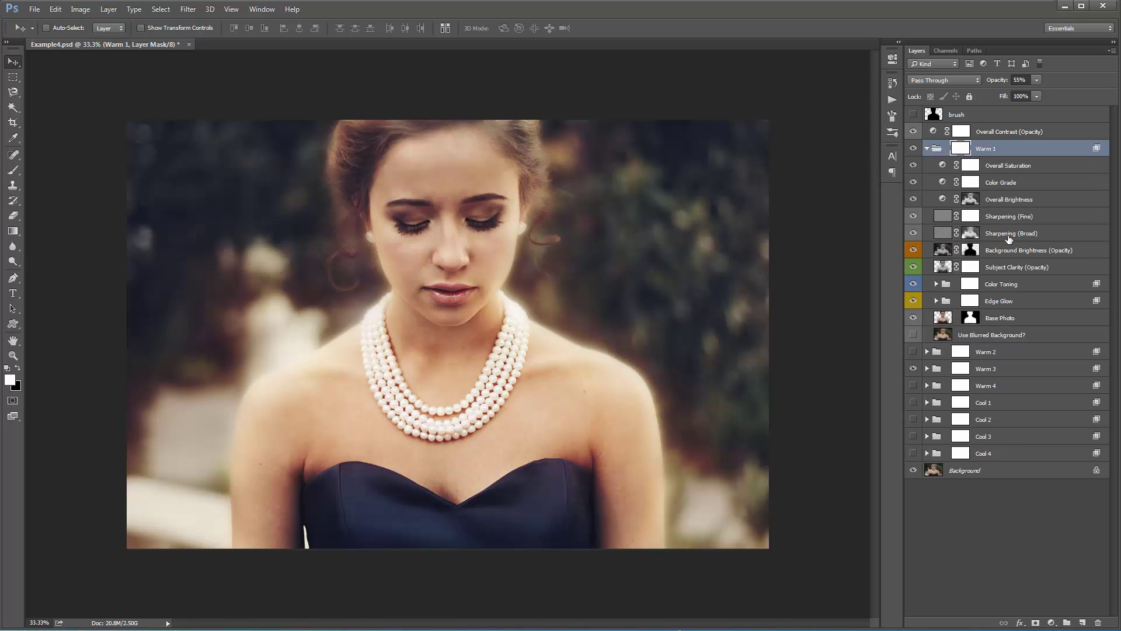
left_click(1009, 252)
left_click_drag(996, 82, 1005, 81)
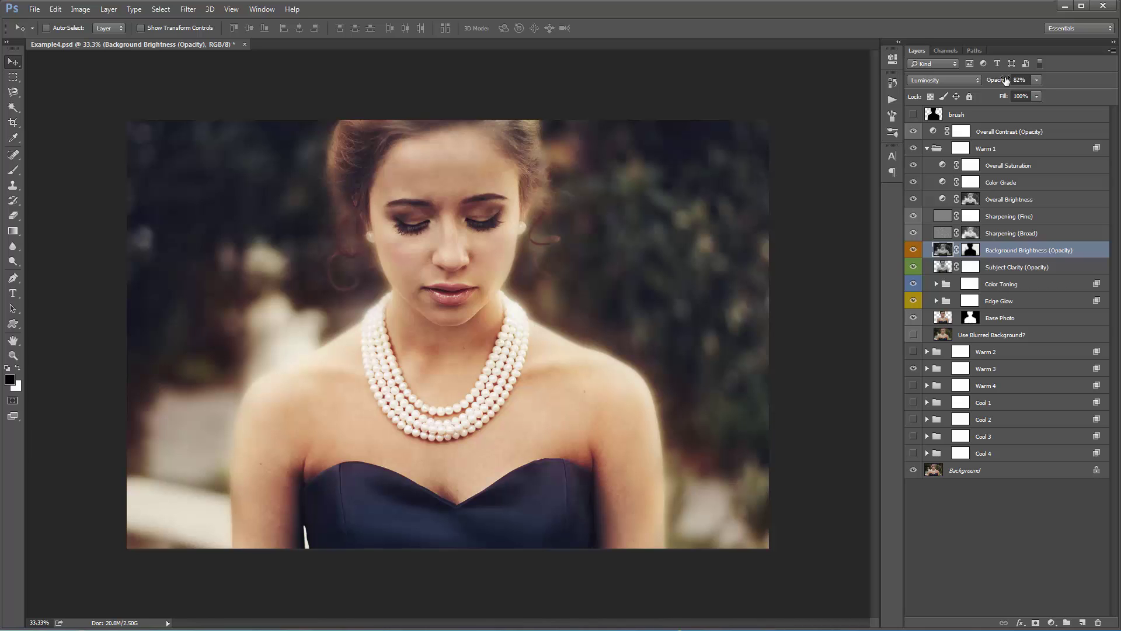
left_click(914, 216)
left_click(914, 217)
left_click(927, 148)
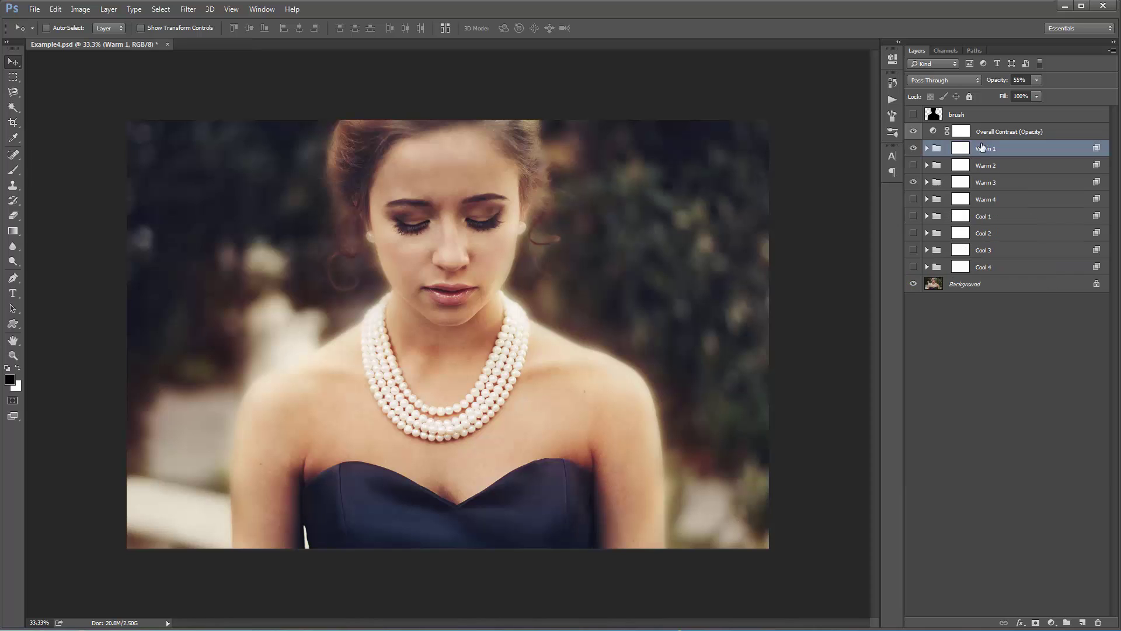
Step: Group the layers from Overall Contrast through Cool 4 and toggle the group's visibility to compare before and after
left_click(997, 134)
left_click(1007, 267, "shift")
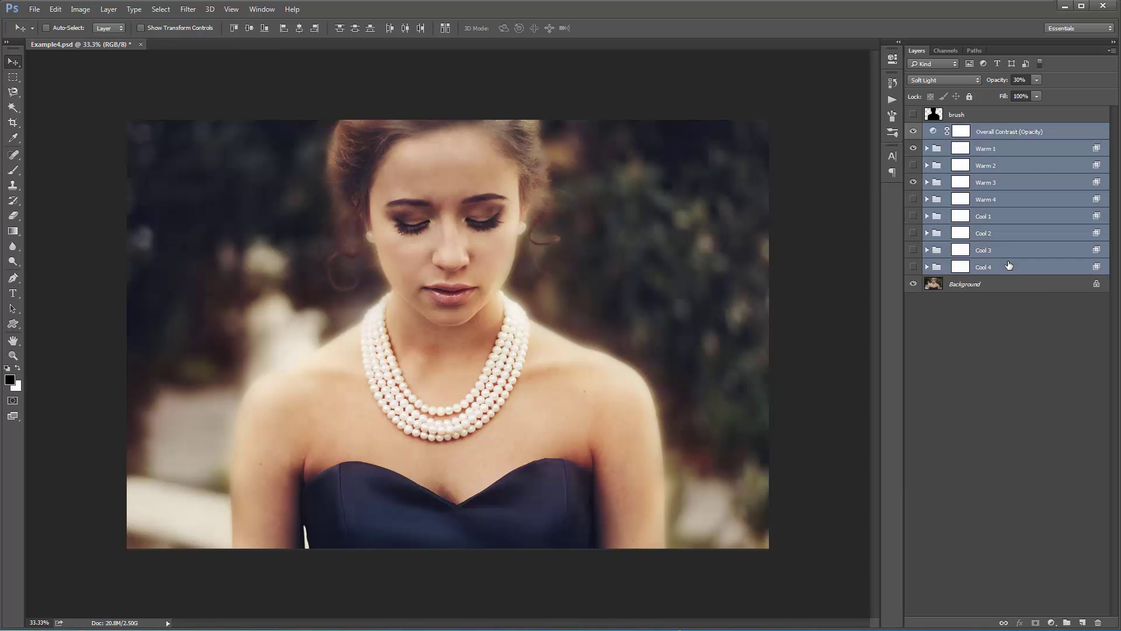
key("ctrl+g")
left_click(914, 129)
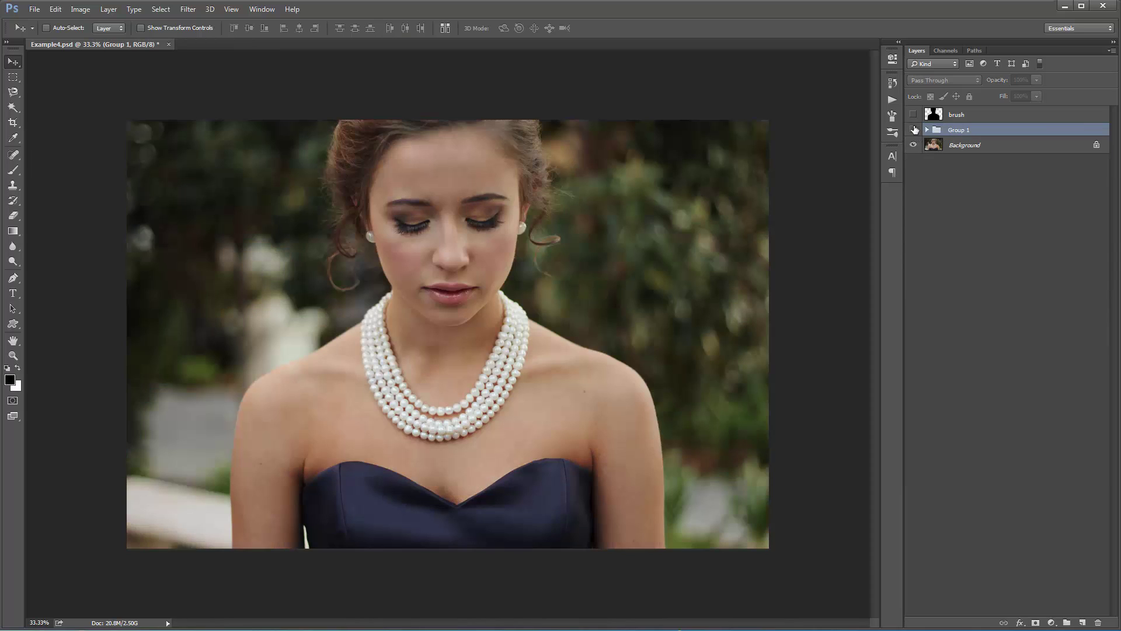
left_click(914, 129)
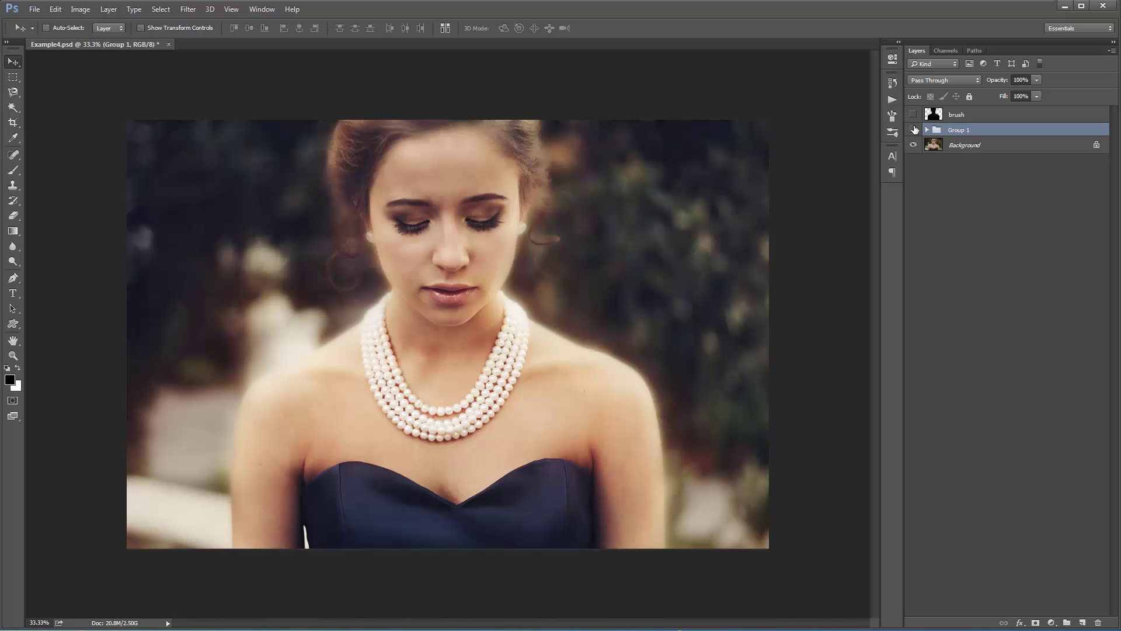
left_click(913, 129)
left_click(914, 129)
left_click(914, 129)
left_click(914, 129)
Step: Collapse the Soft Focus 3 action set and move the Sparkle action set below it
left_click(891, 99)
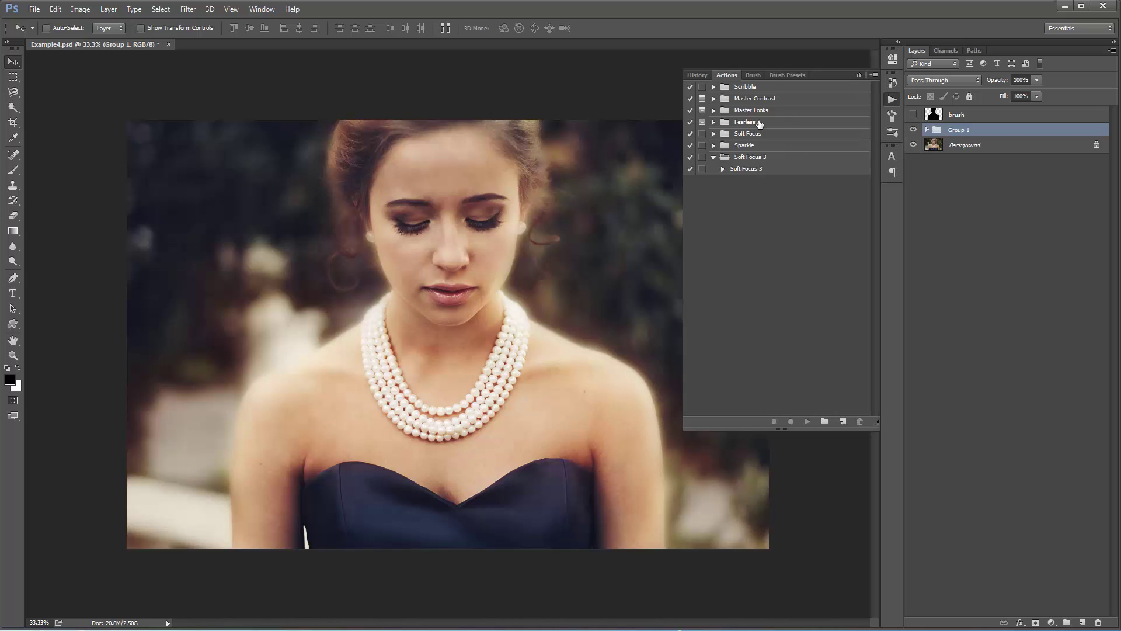
left_click(713, 158)
left_click(765, 146)
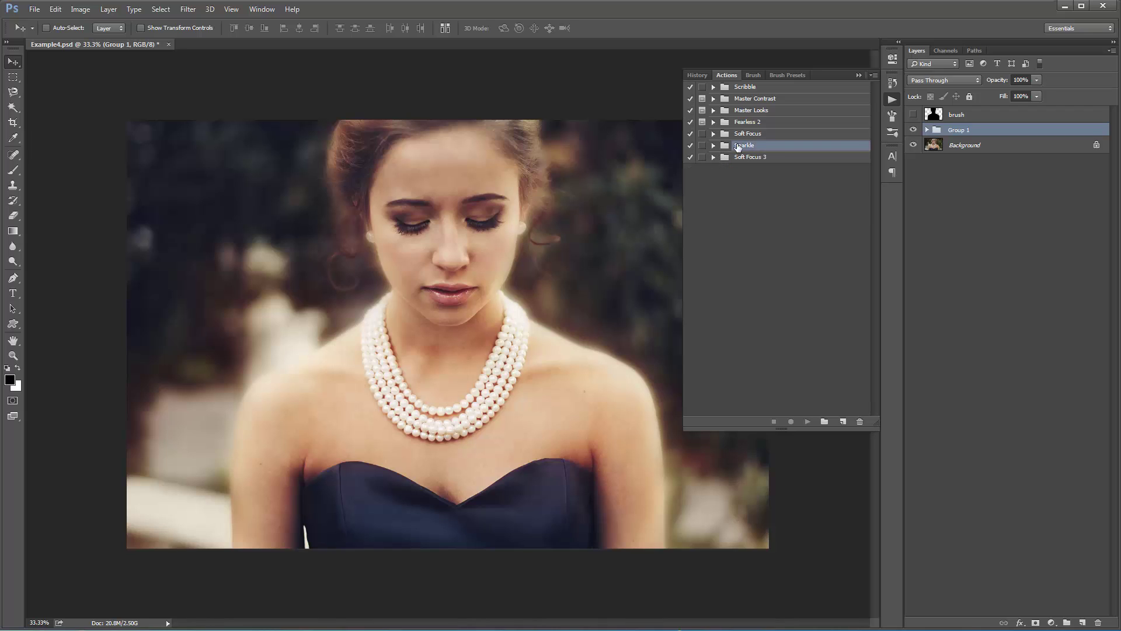
left_click_drag(737, 147, 770, 158)
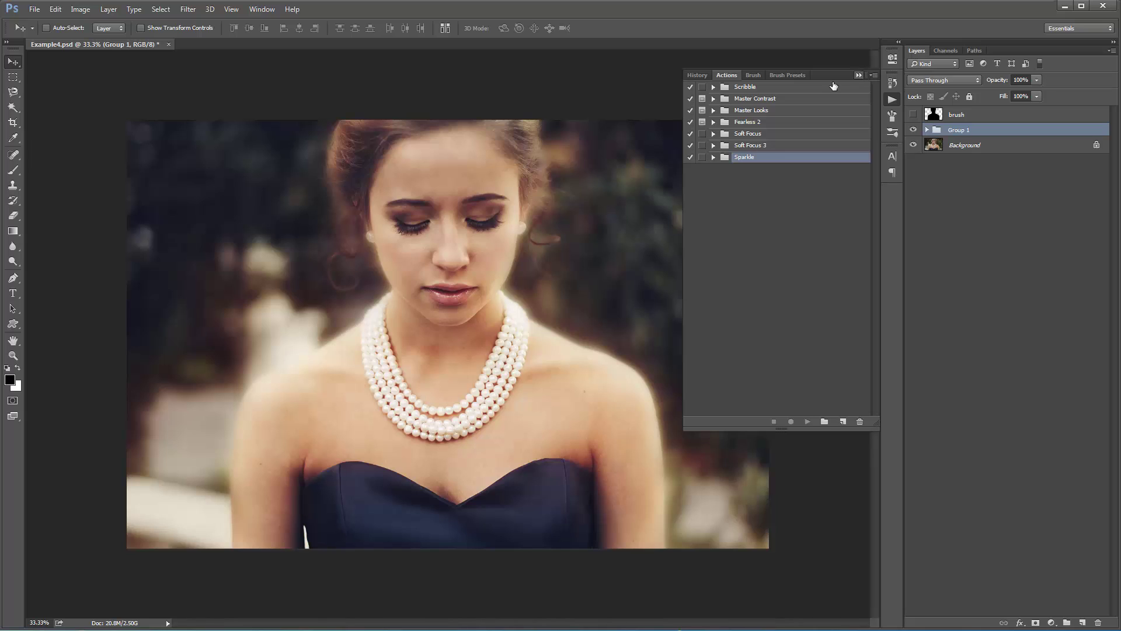
left_click(928, 130)
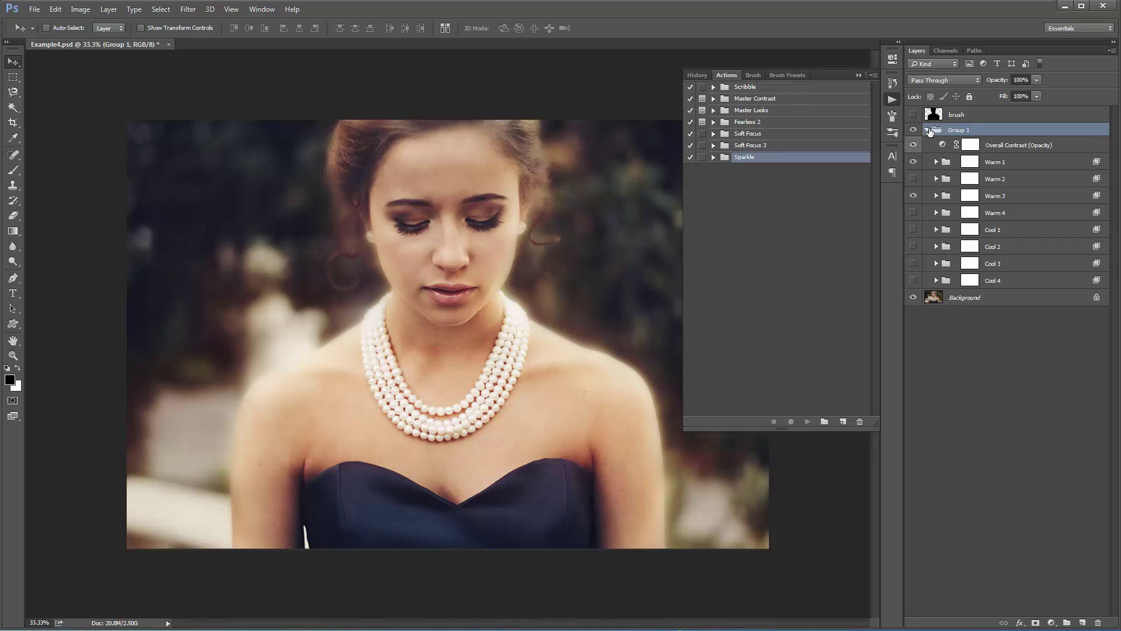
left_click(927, 130)
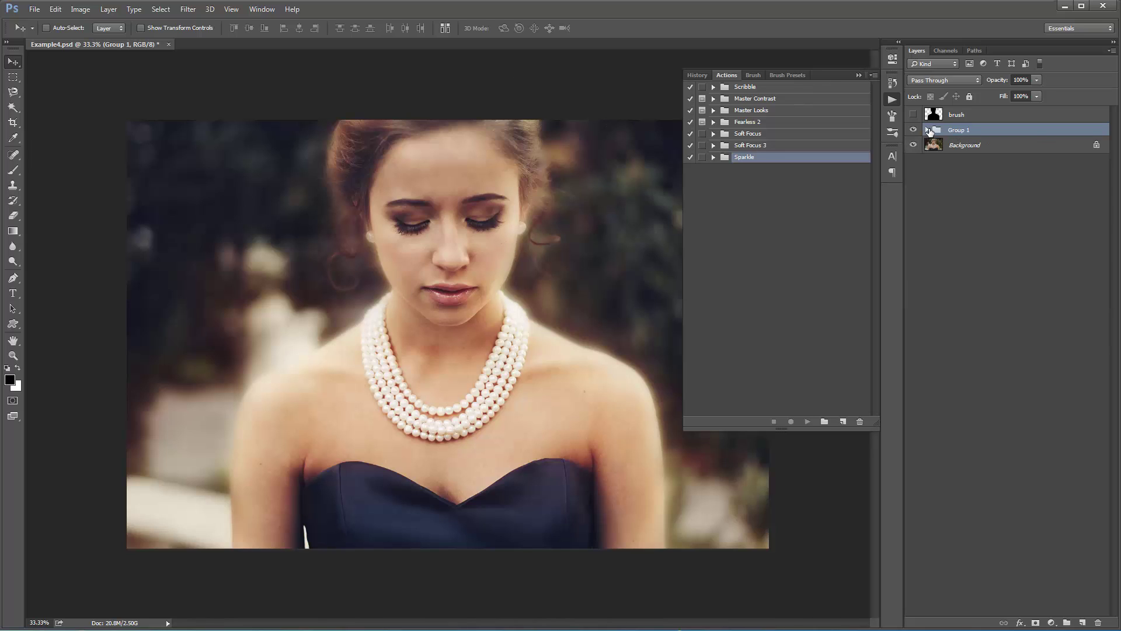
left_click(859, 75)
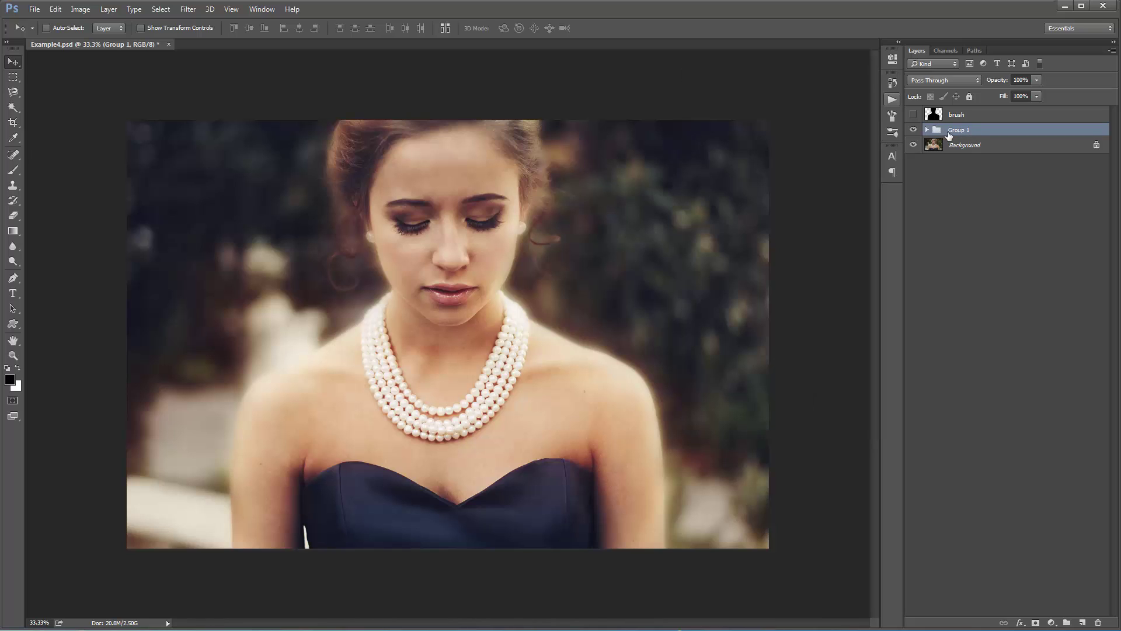
Step: Merge the effects group down into the Background layer and bring up the list of actions
left_click(979, 147, "shift")
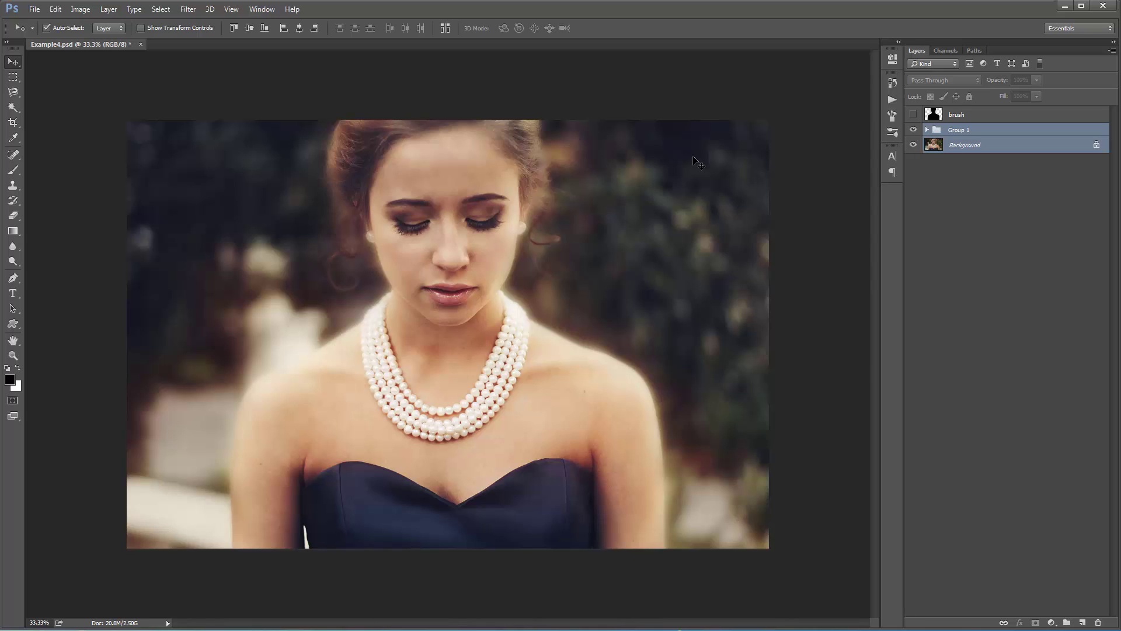
key("ctrl+e")
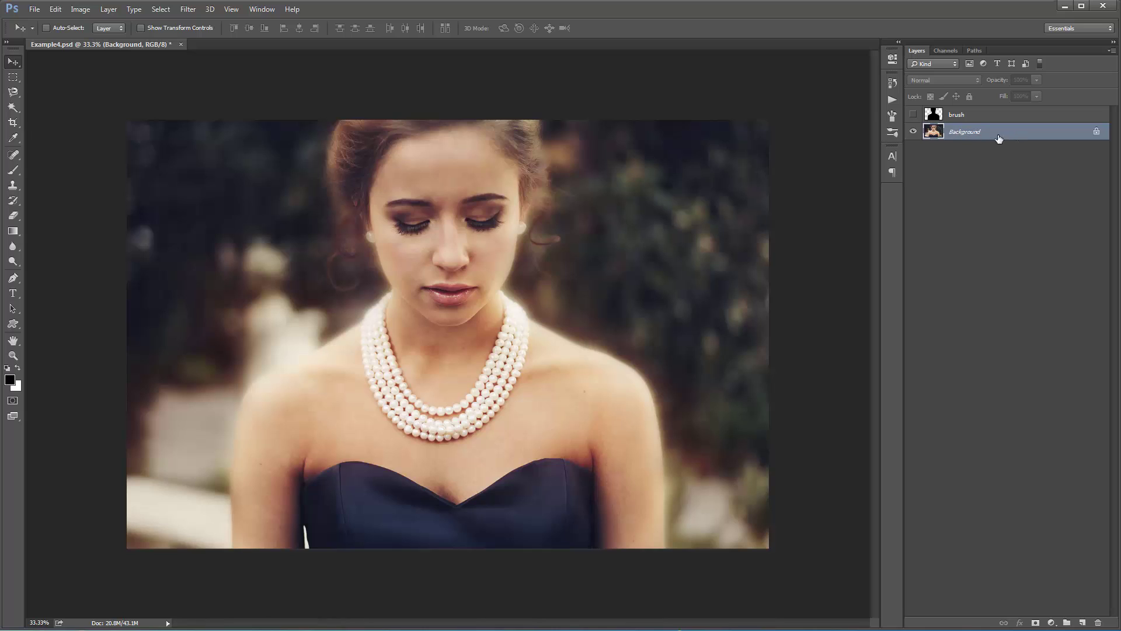
left_click(892, 98)
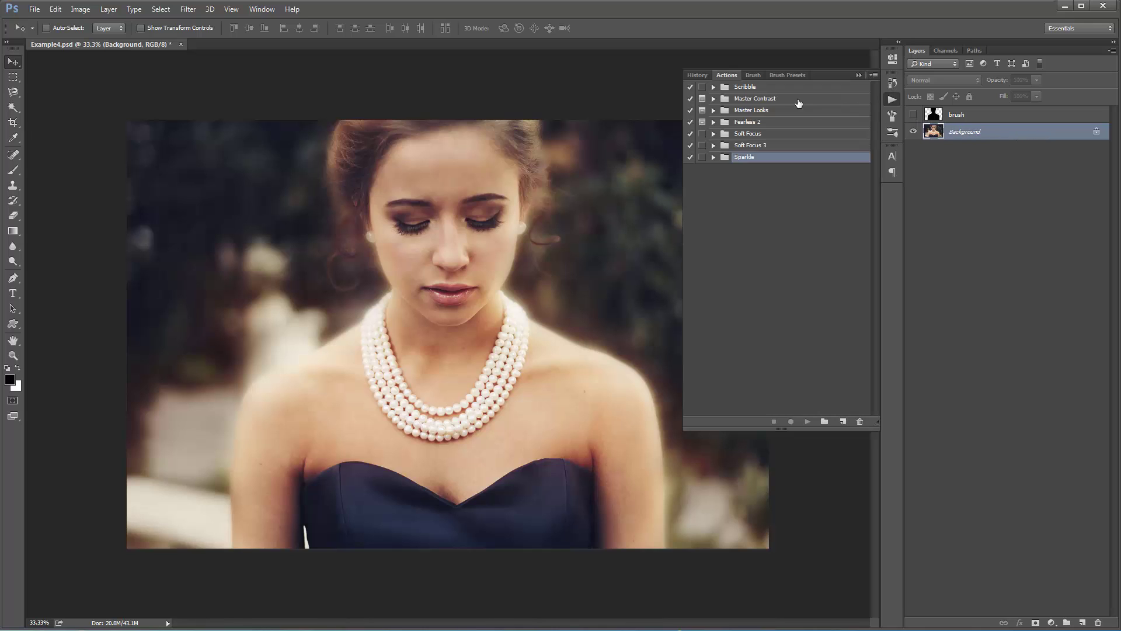
Step: Show the brush layer, erase its entire black silhouette, and clear the selection
left_click(913, 115)
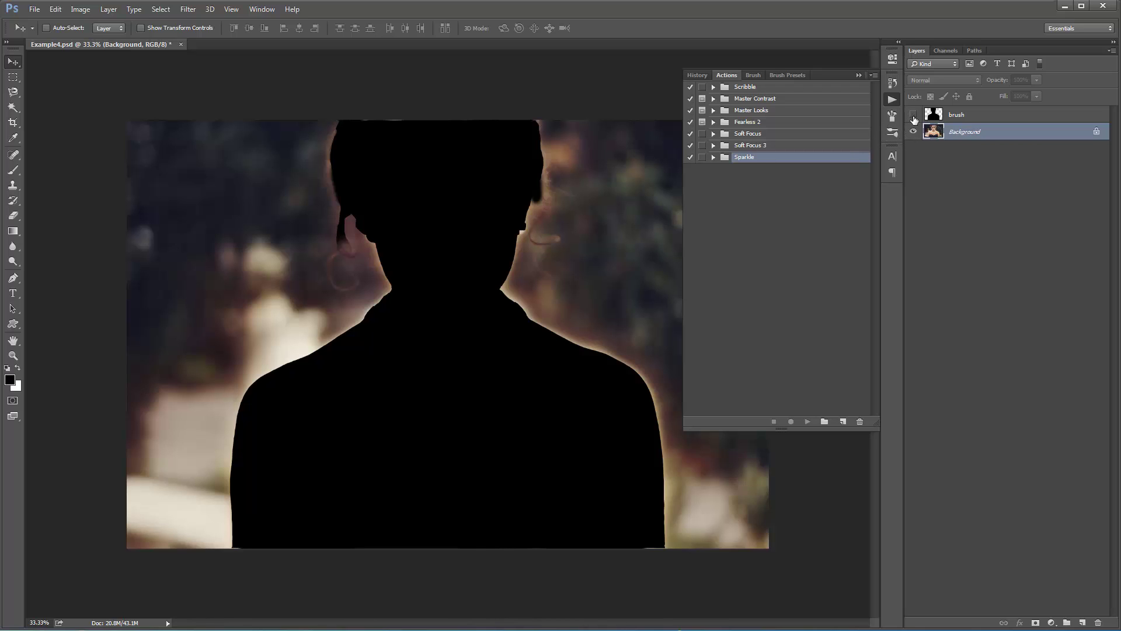
left_click(914, 116)
left_click(914, 115)
left_click(953, 116)
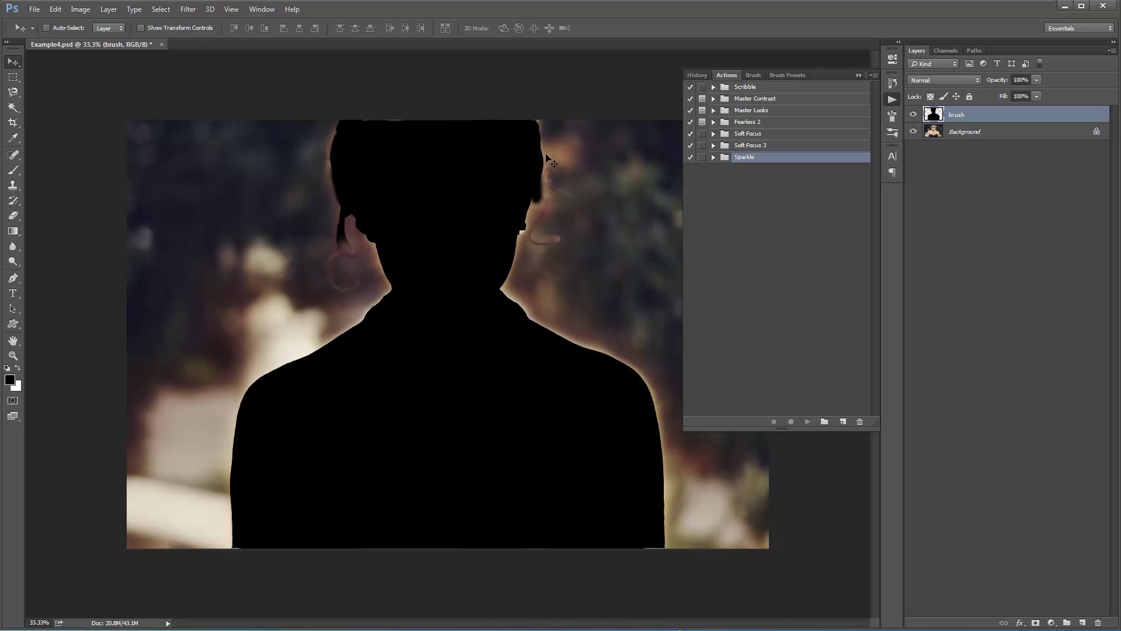
key("ctrl+a")
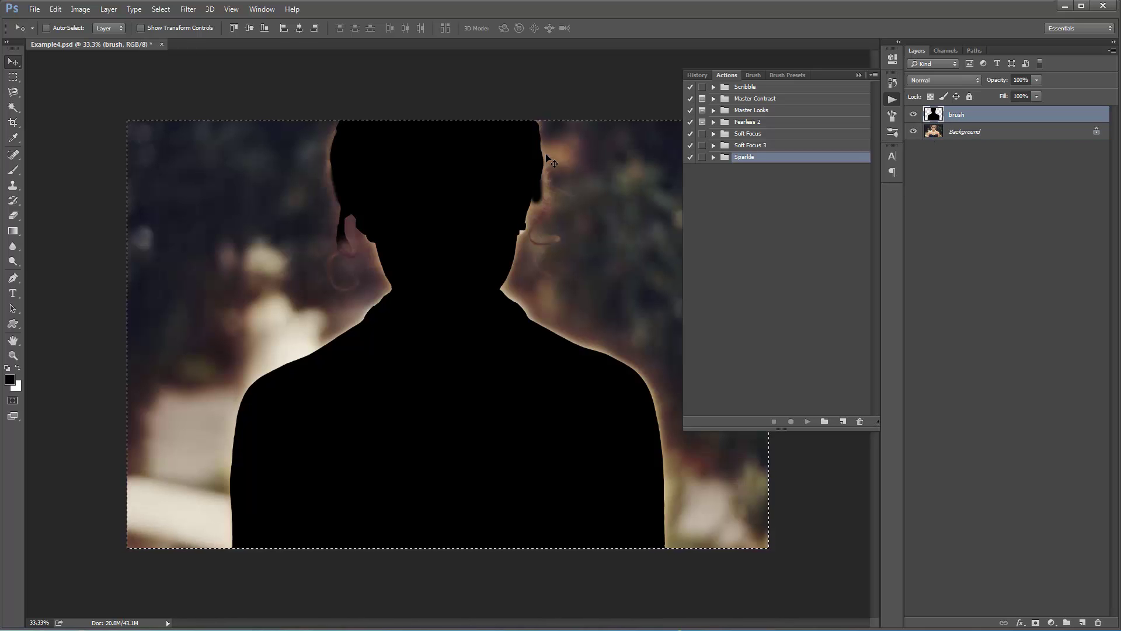
key("Delete")
key("ctrl+d")
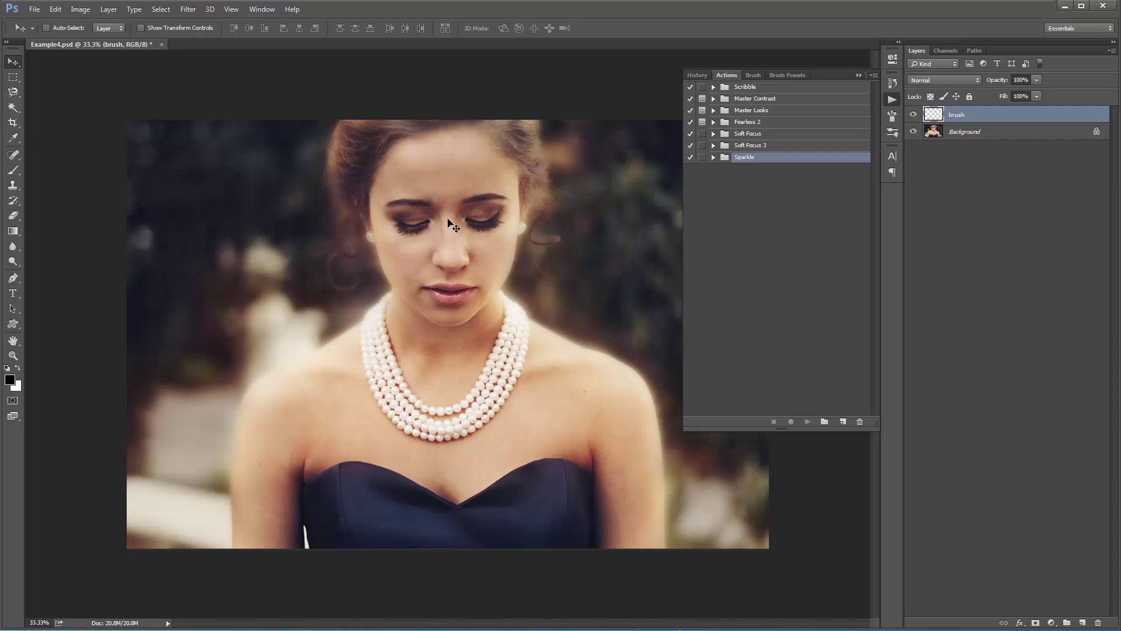
Step: Choose the Brush tool and set the foreground colour to a vivid purple with a hue of 284°
key("b")
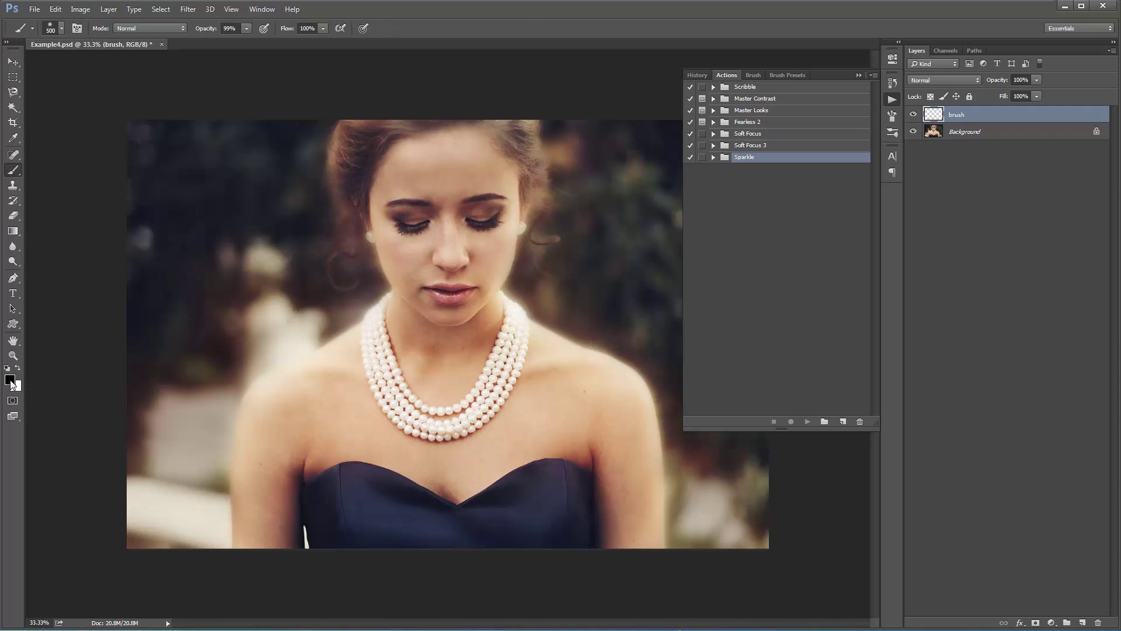
left_click(10, 381)
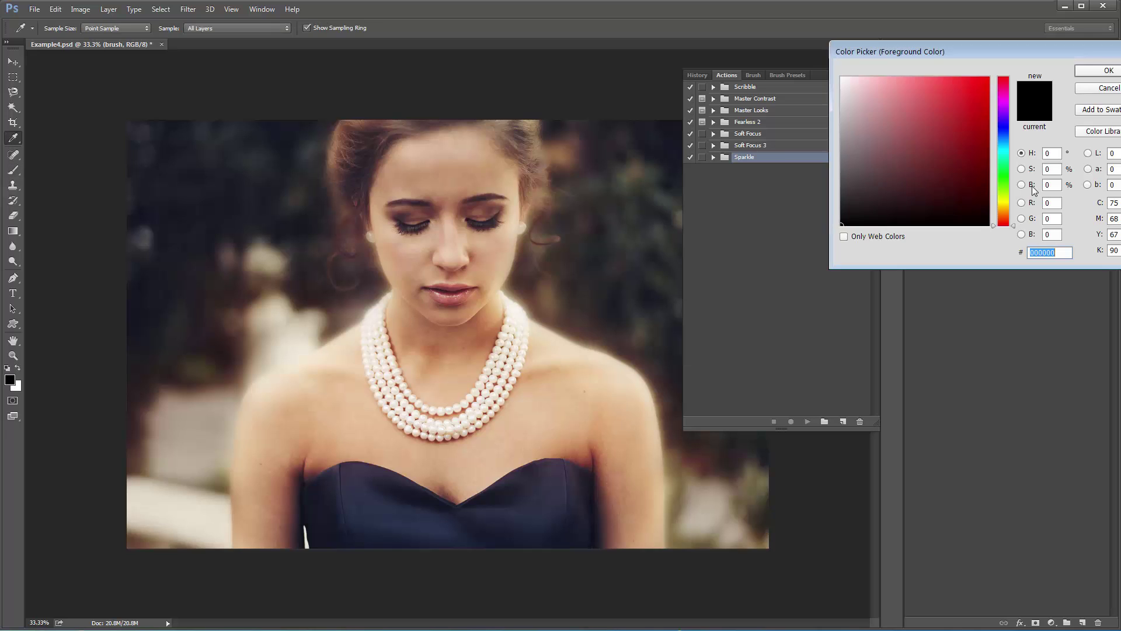
left_click(1006, 139)
left_click_drag(1004, 138, 1005, 108)
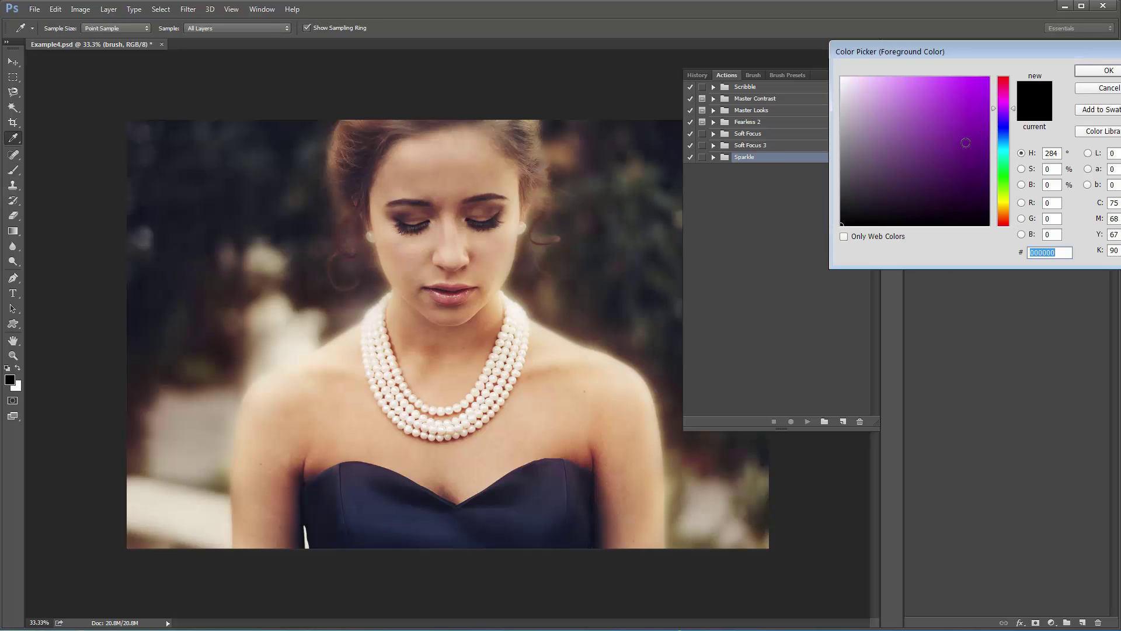
left_click(964, 97)
key("Return")
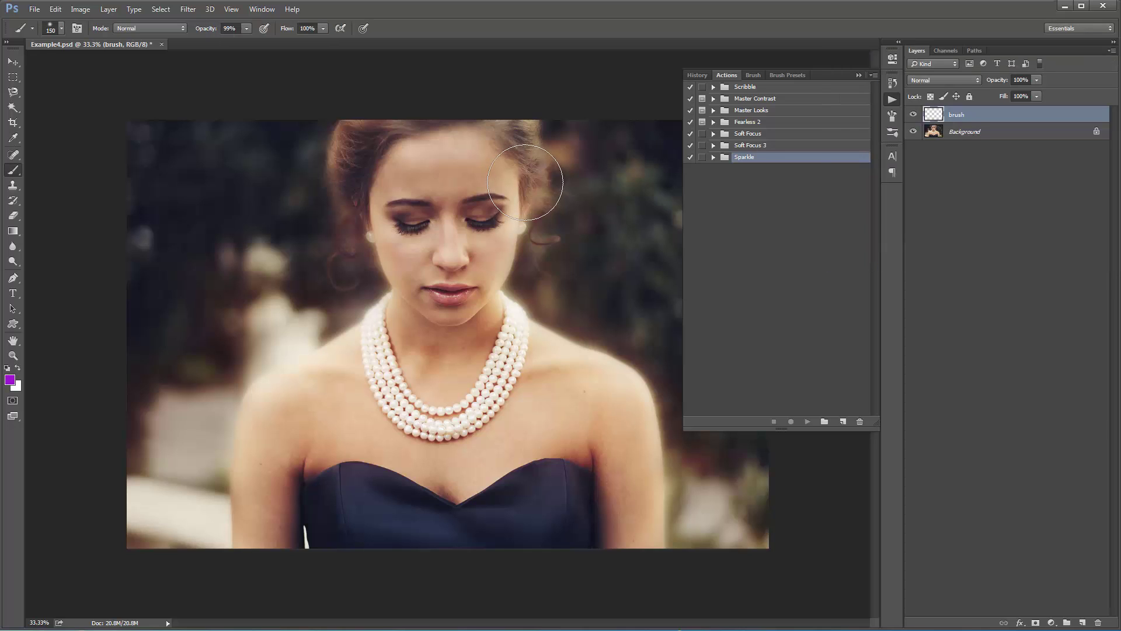
Step: Reduce the brush size to 45 and paint purple strokes along both shoulders, the necklace and beside both ears
key("bracketleft")
key("bracketleft")
key("bracketleft")
mouse_move(501, 290)
left_mouse_down()
mouse_move(608, 363)
mouse_move(645, 417)
left_mouse_up()
mouse_move(492, 348)
left_mouse_down()
mouse_move(525, 401)
mouse_move(442, 428)
mouse_move(395, 411)
mouse_move(389, 341)
mouse_move(370, 310)
mouse_move(297, 356)
mouse_move(301, 377)
mouse_move(276, 403)
mouse_move(254, 393)
mouse_move(279, 374)
mouse_move(245, 427)
mouse_move(254, 396)
mouse_move(241, 464)
left_mouse_up()
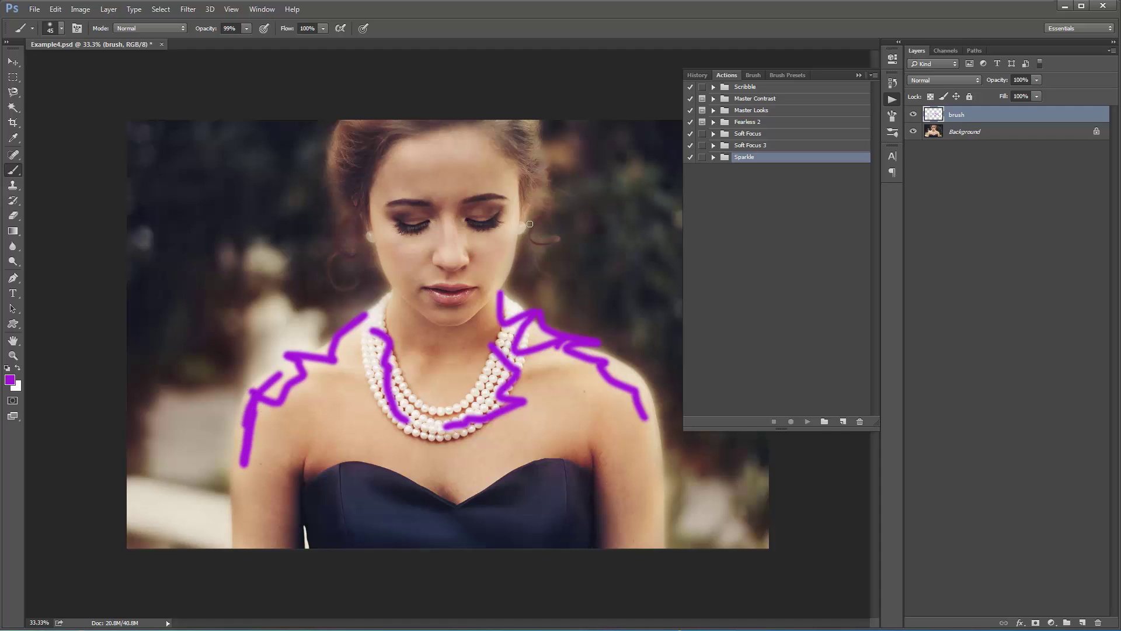
mouse_move(530, 224)
left_mouse_down()
mouse_move(521, 205)
mouse_move(531, 198)
left_mouse_up()
left_click_drag(357, 217, 374, 250)
mouse_move(374, 343)
left_mouse_down()
mouse_move(350, 329)
mouse_move(282, 392)
left_mouse_up()
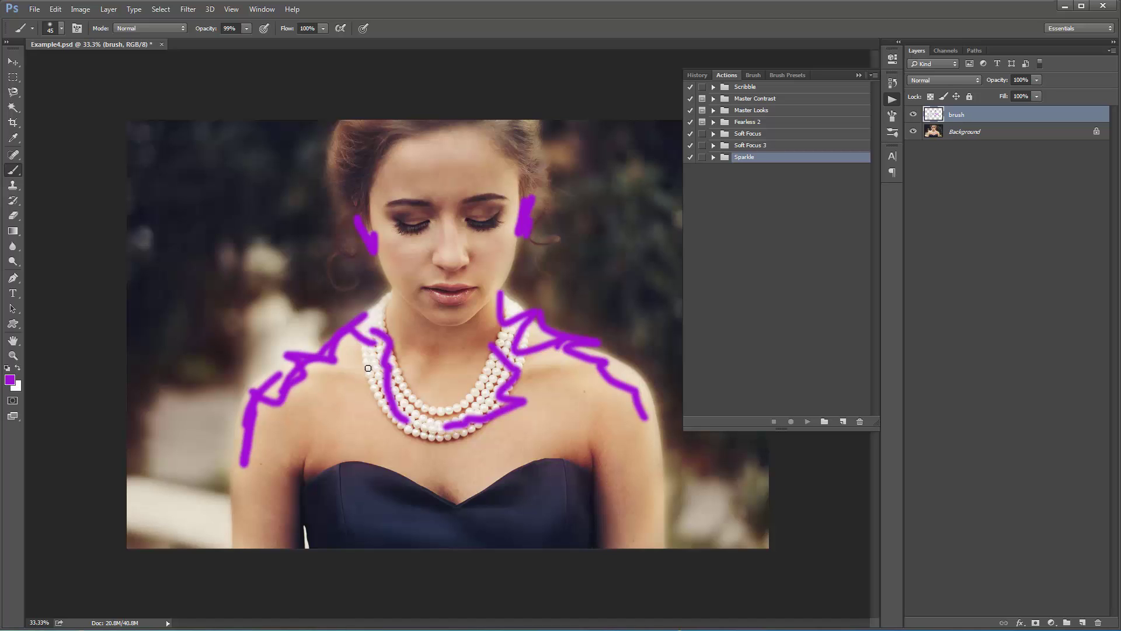
Step: Change the foreground colour to blue and paint strokes along both shoulders and the lower necklace
left_click(9, 379)
left_click(999, 135)
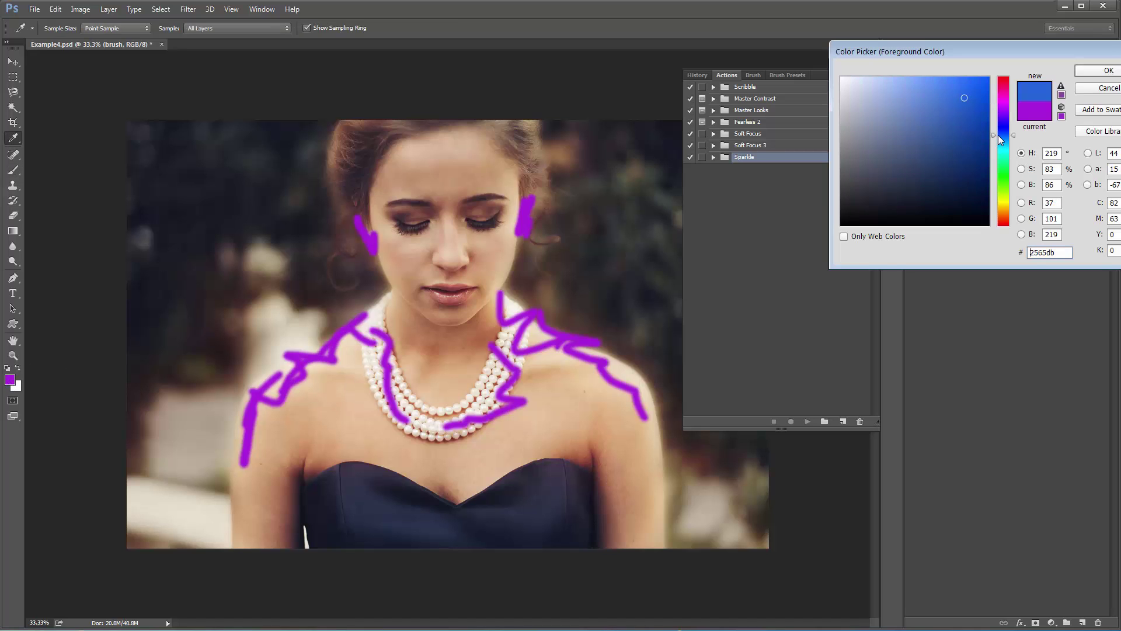
left_click(1109, 70)
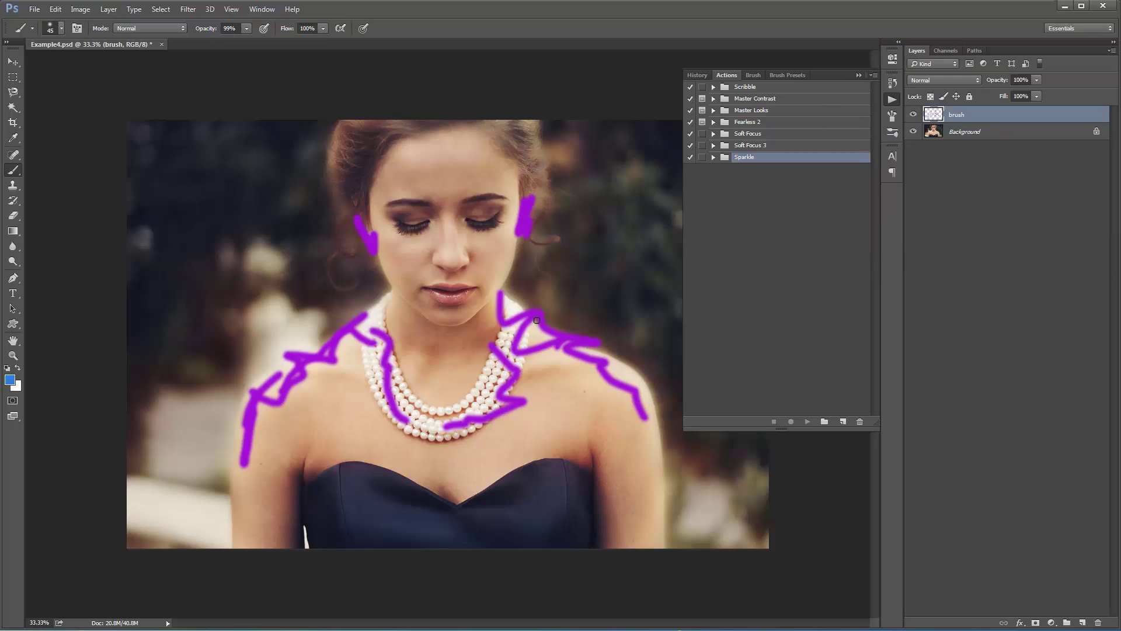
mouse_move(521, 304)
left_mouse_down()
mouse_move(603, 357)
mouse_move(640, 411)
mouse_move(643, 379)
mouse_move(635, 455)
left_mouse_up()
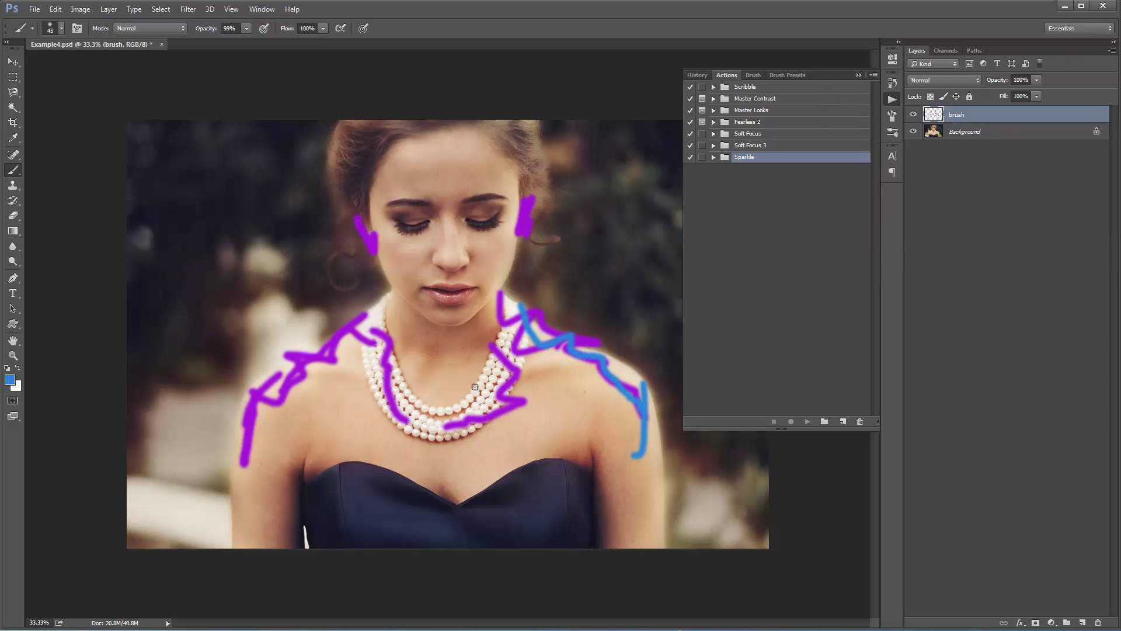
mouse_move(504, 396)
left_mouse_down()
mouse_move(467, 432)
mouse_move(410, 419)
mouse_move(396, 404)
left_mouse_up()
mouse_move(368, 321)
left_mouse_down()
mouse_move(267, 390)
mouse_move(240, 481)
left_mouse_up()
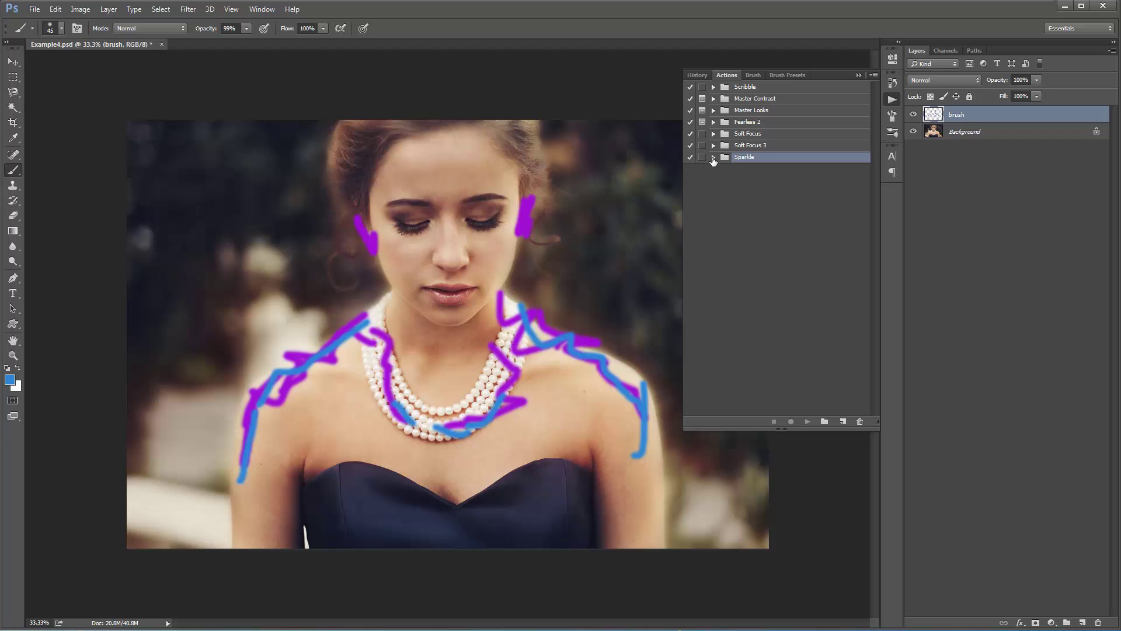
Step: Run the Sparkle action, then show and hide the brush layer to compare its strokes with the sparkles
left_click(713, 156)
left_click(751, 169)
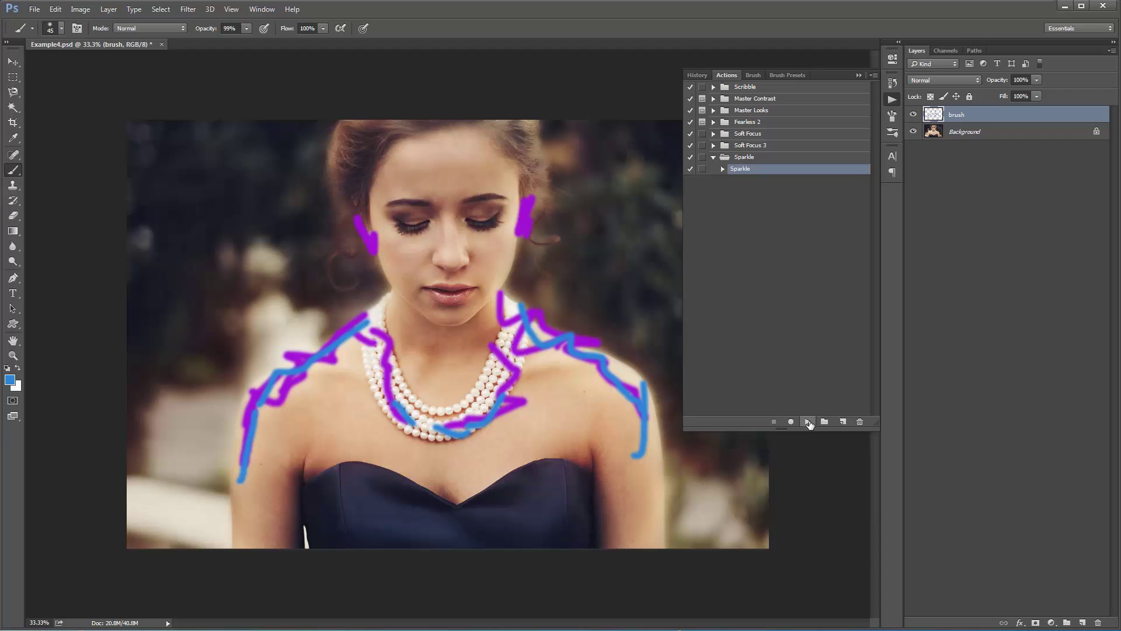
left_click(808, 422)
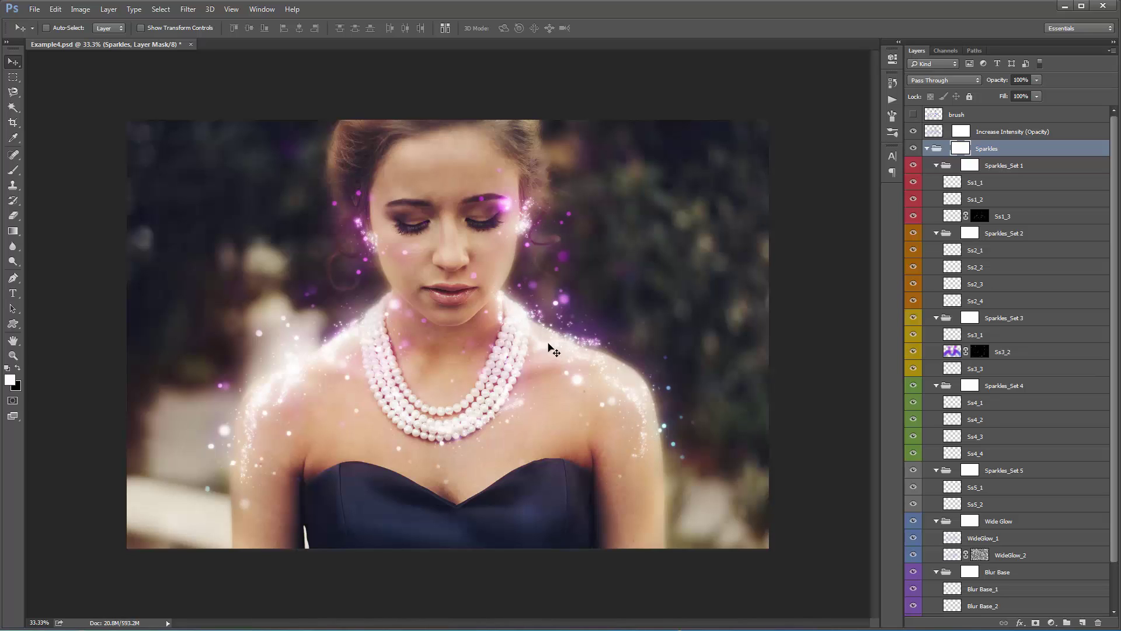
left_click(911, 115)
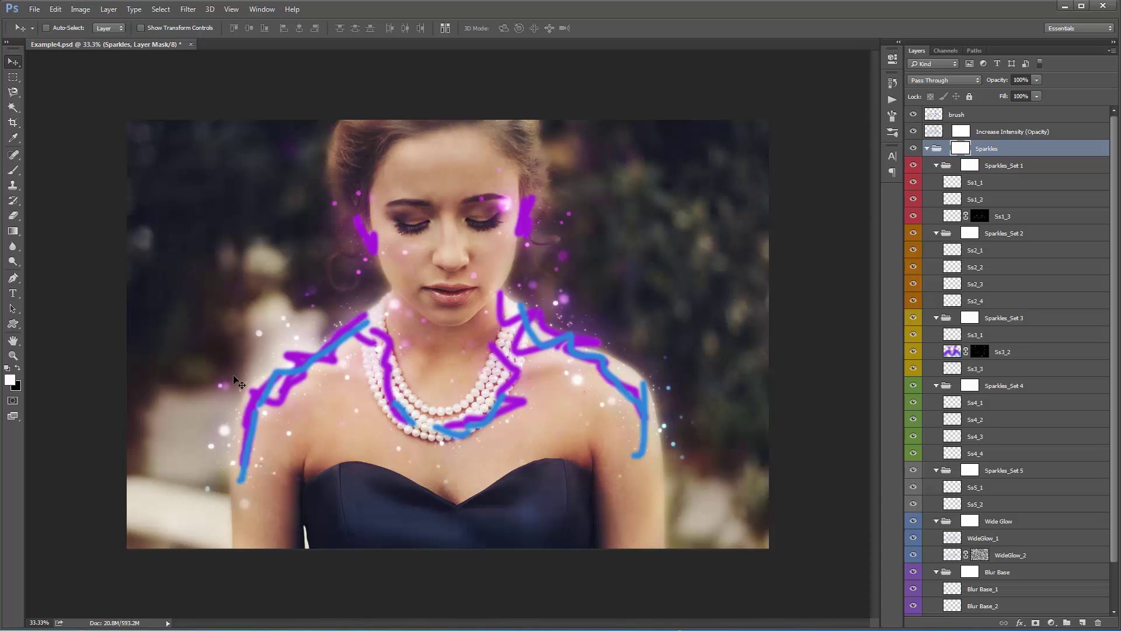
left_click(913, 114)
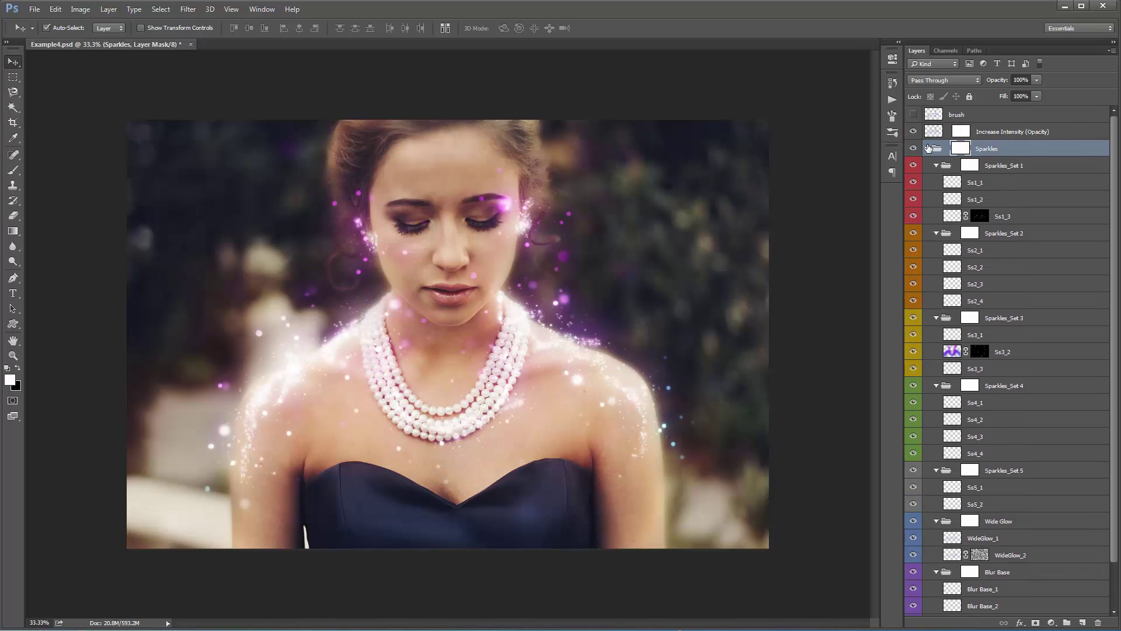
Step: Collapse the Sparkles group with its subgroups and set the Increase Intensity (Opacity) layer's opacity to 32%
left_click(928, 149)
left_click(928, 148)
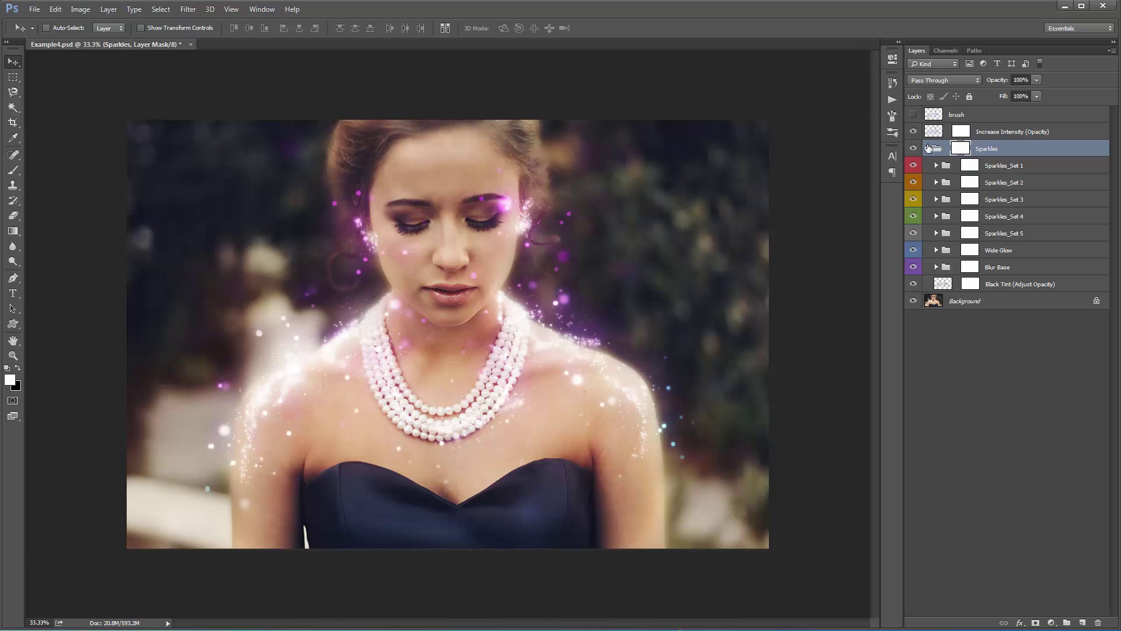
left_click(929, 149)
left_click(996, 133)
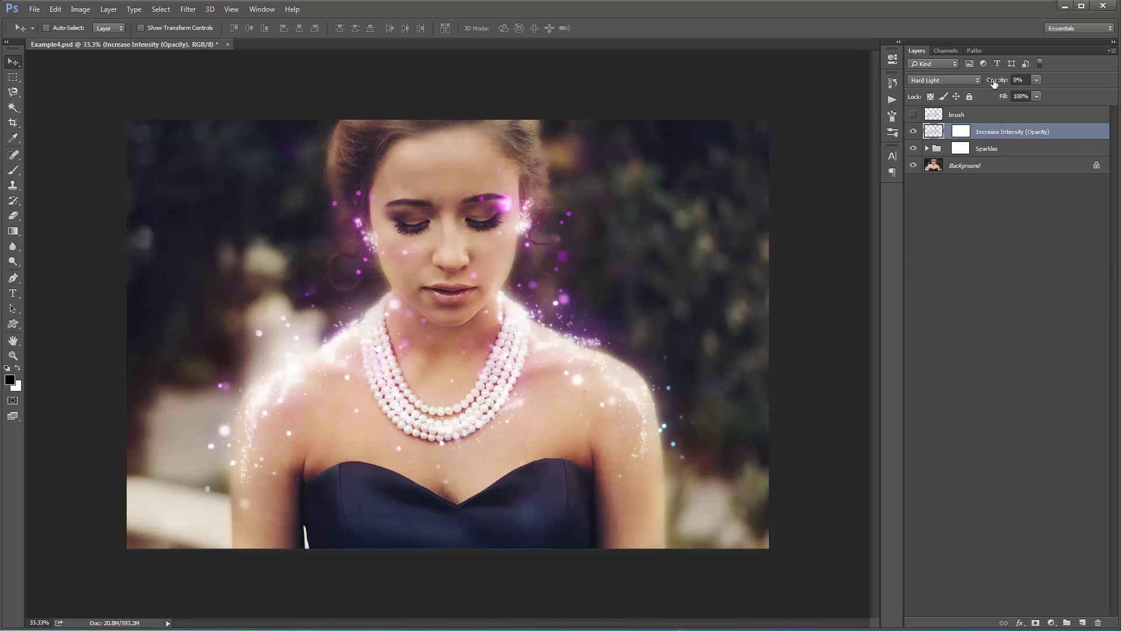
mouse_move(995, 83)
left_mouse_down()
mouse_move(1026, 84)
mouse_move(1013, 84)
left_mouse_up()
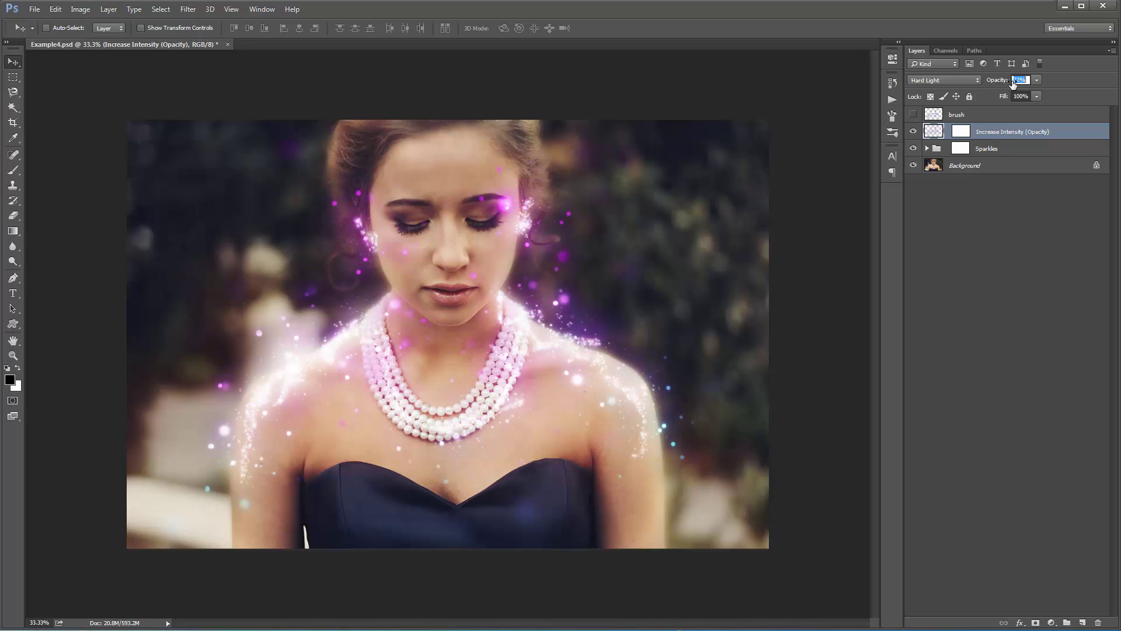
Step: Paint black with a size 175 brush on the Sparkles and Increase Intensity masks to remove the sparkles from the eye beside the purple glow
left_click(960, 148)
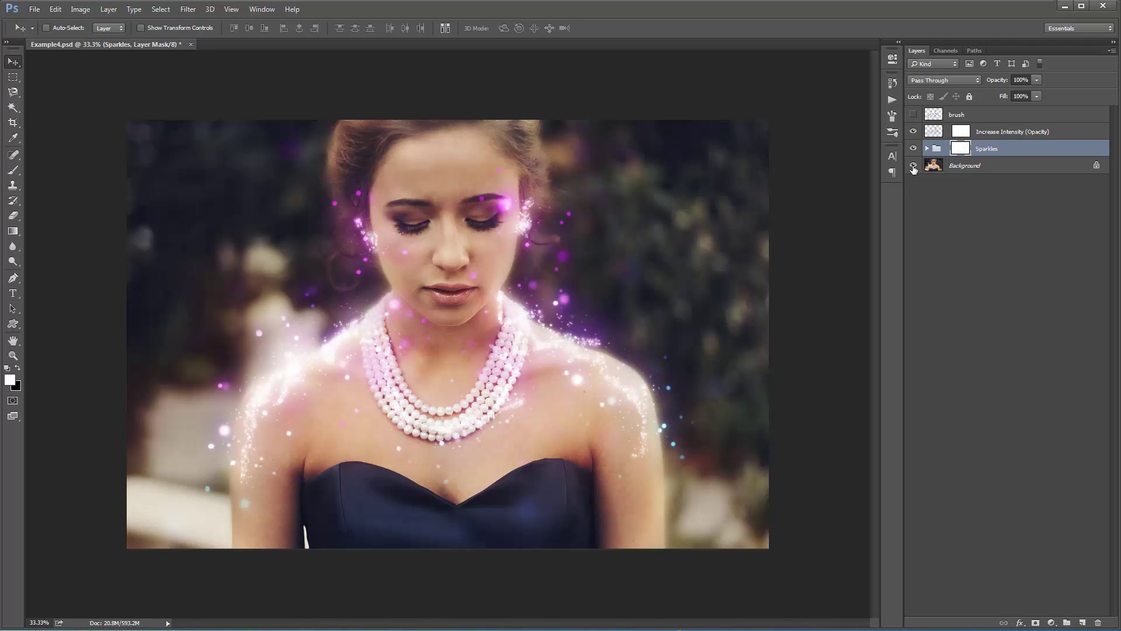
key("b")
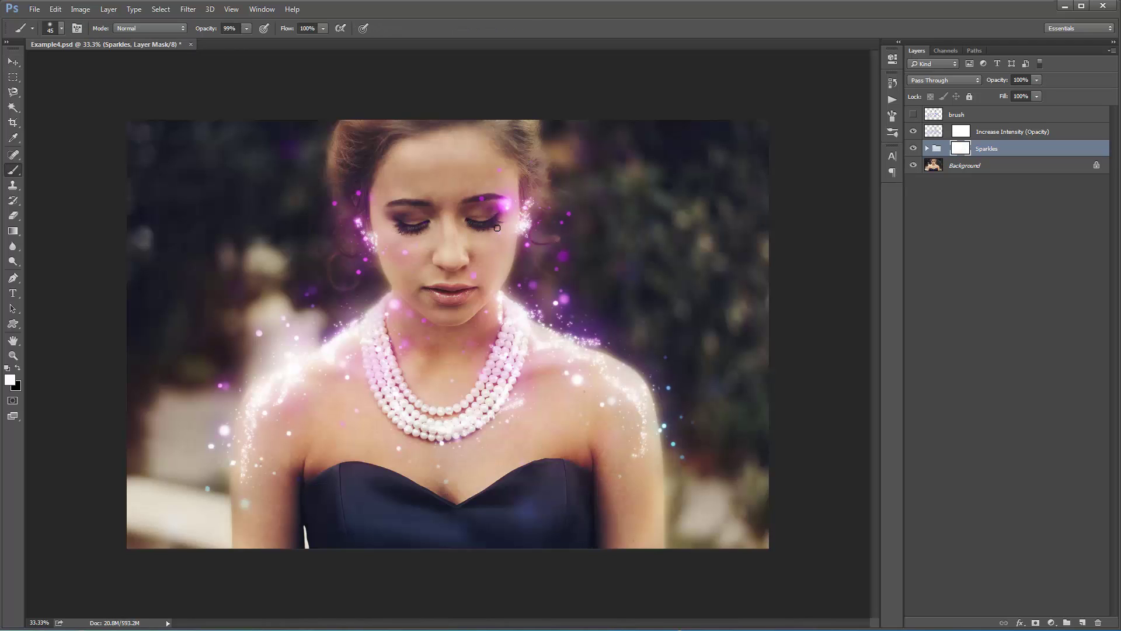
key("x")
key("bracketright")
left_click(914, 148)
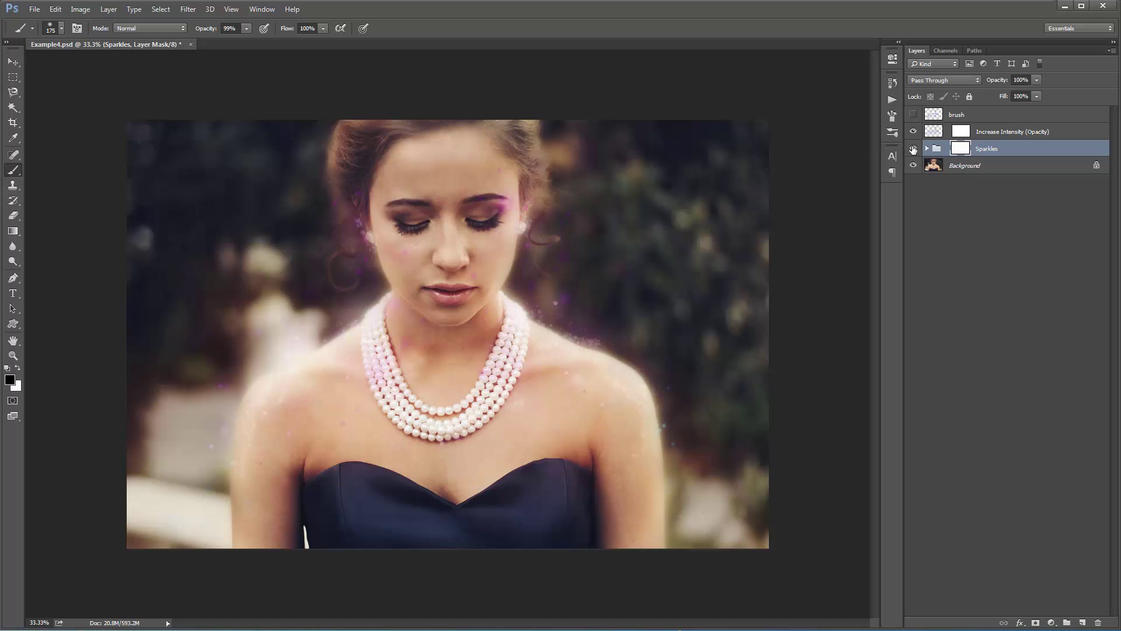
left_click(913, 149)
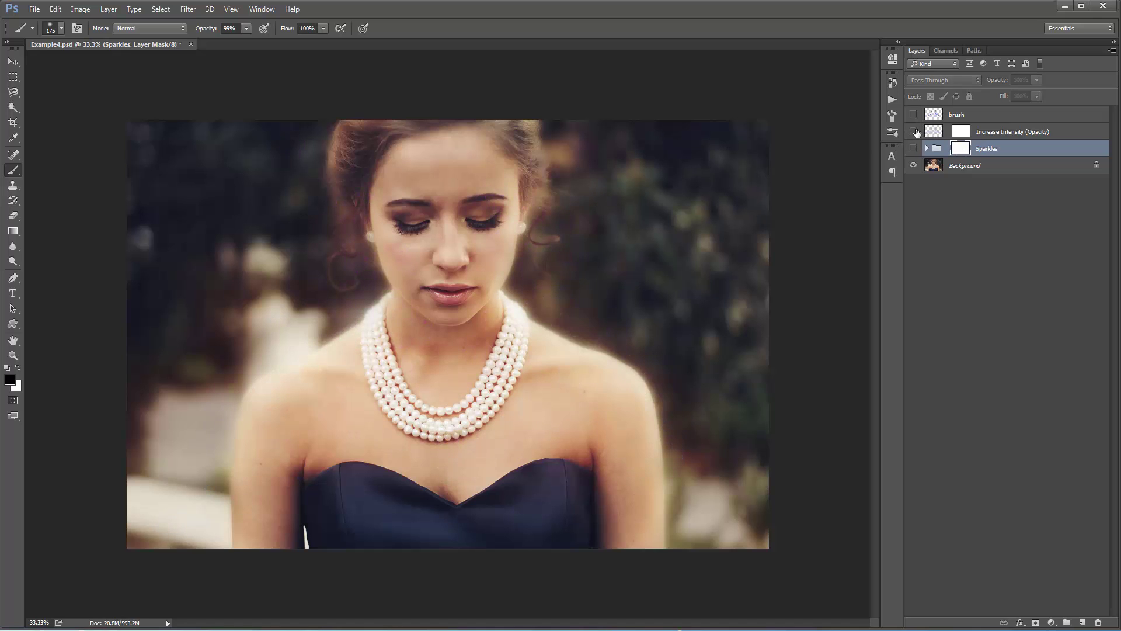
left_click(915, 148)
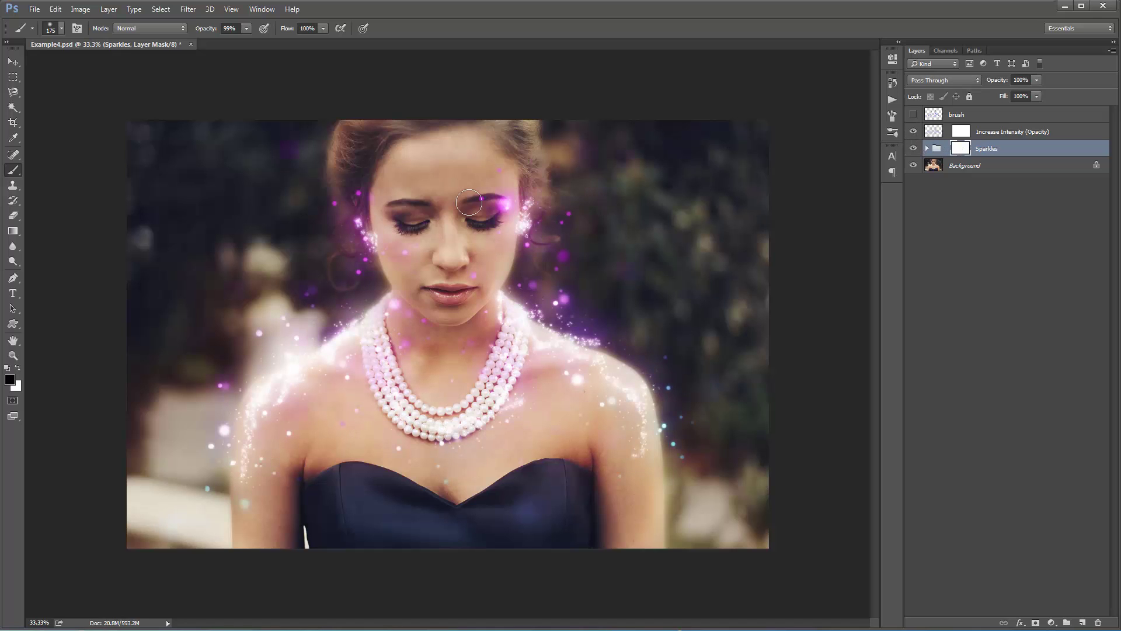
mouse_move(484, 256)
left_mouse_down()
mouse_move(406, 238)
mouse_move(387, 253)
mouse_move(435, 305)
mouse_move(404, 284)
mouse_move(417, 245)
mouse_move(520, 270)
mouse_move(422, 259)
mouse_move(408, 238)
mouse_move(387, 237)
mouse_move(486, 266)
mouse_move(472, 244)
mouse_move(503, 232)
mouse_move(499, 207)
left_mouse_up()
left_click(973, 133)
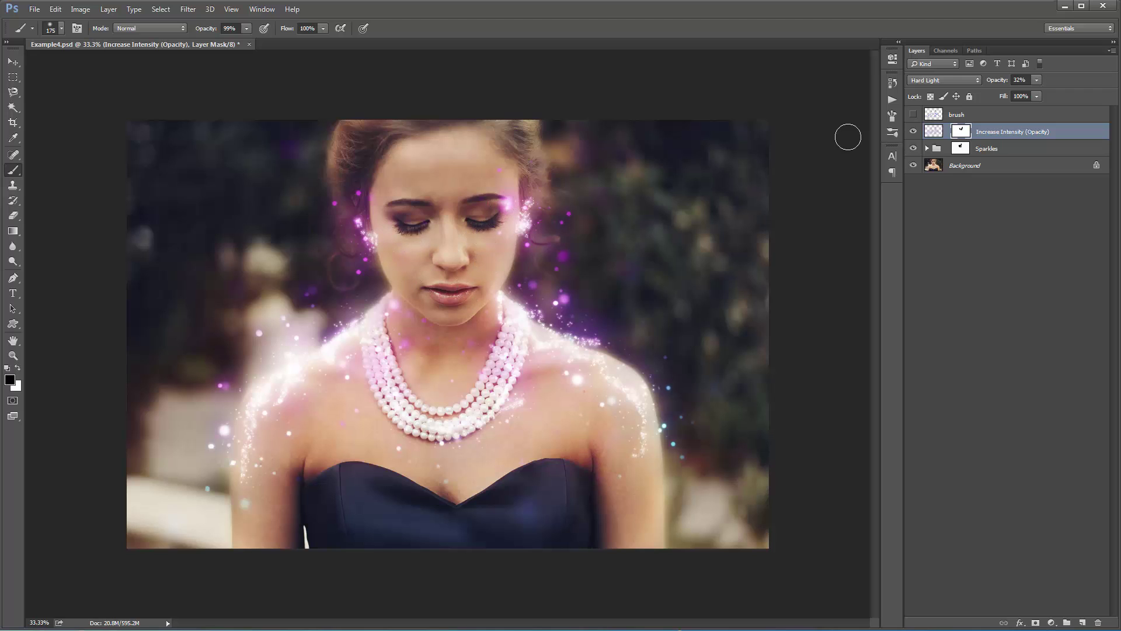
left_click(961, 148)
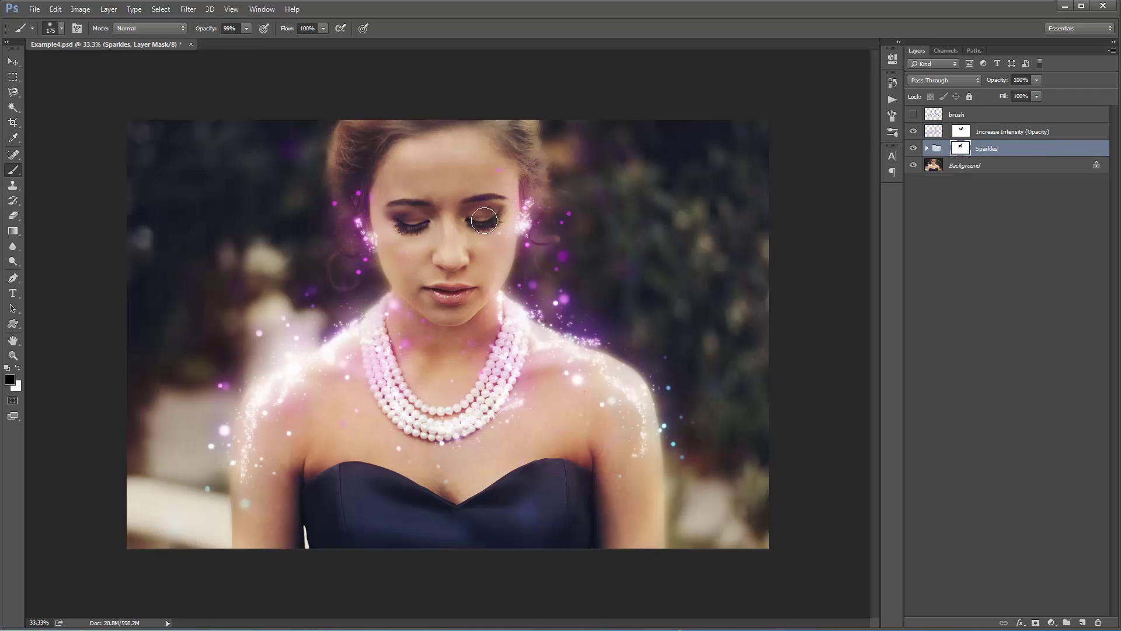
key("v")
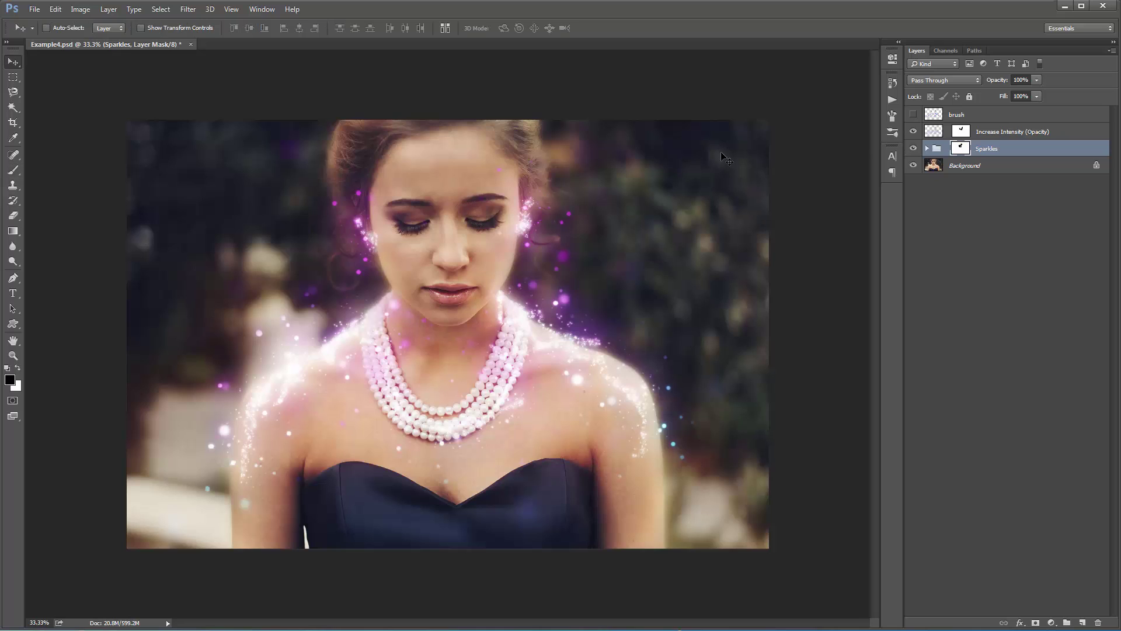
Step: Expand the Sparkles group and toggle the visibility of Sparkles_Set 4, 3, 2, 1 and Wide Glow to examine each effect
left_click(927, 148)
left_click(914, 217)
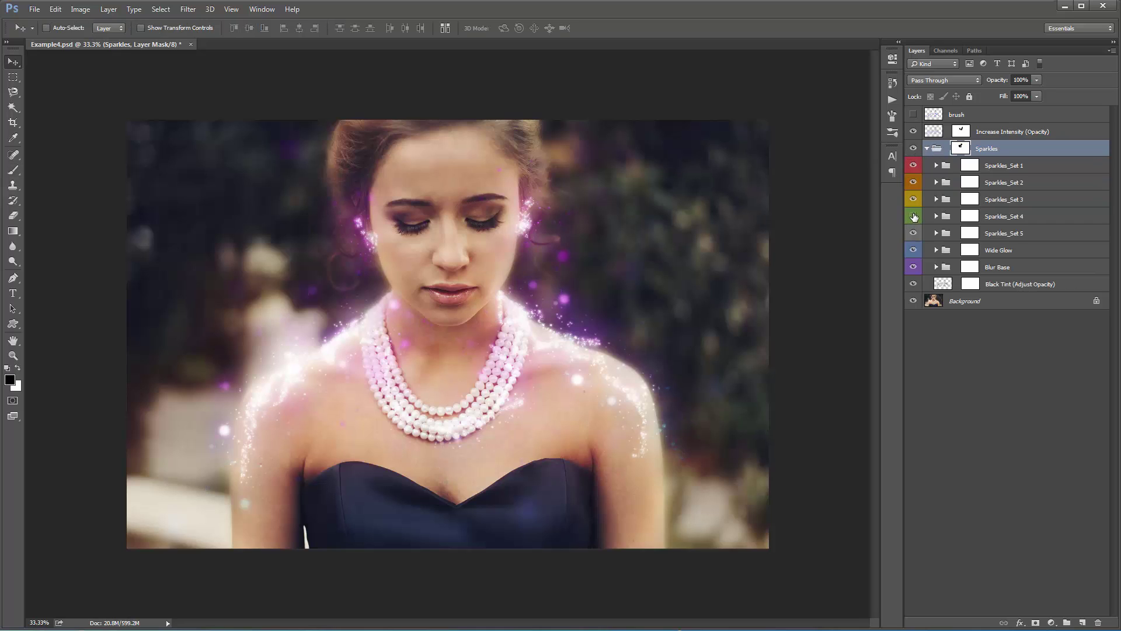
left_click(914, 217)
left_click(916, 198)
left_click(915, 198)
left_click(915, 182)
left_click(914, 182)
left_click(915, 182)
left_click(914, 166)
left_click(914, 166)
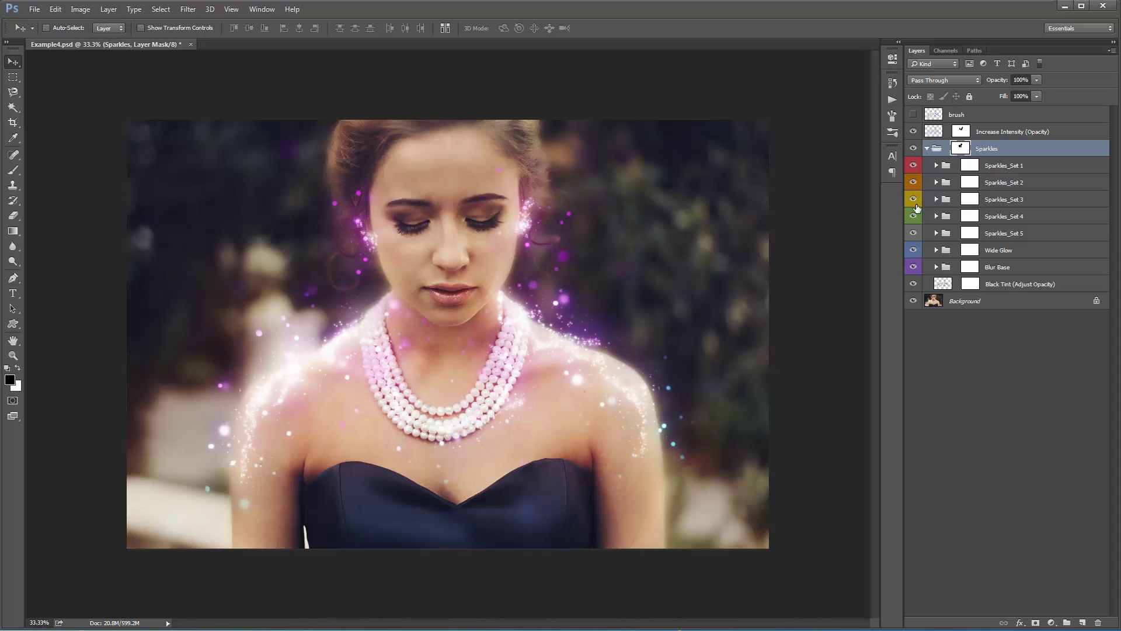
left_click(915, 251)
left_click(915, 251)
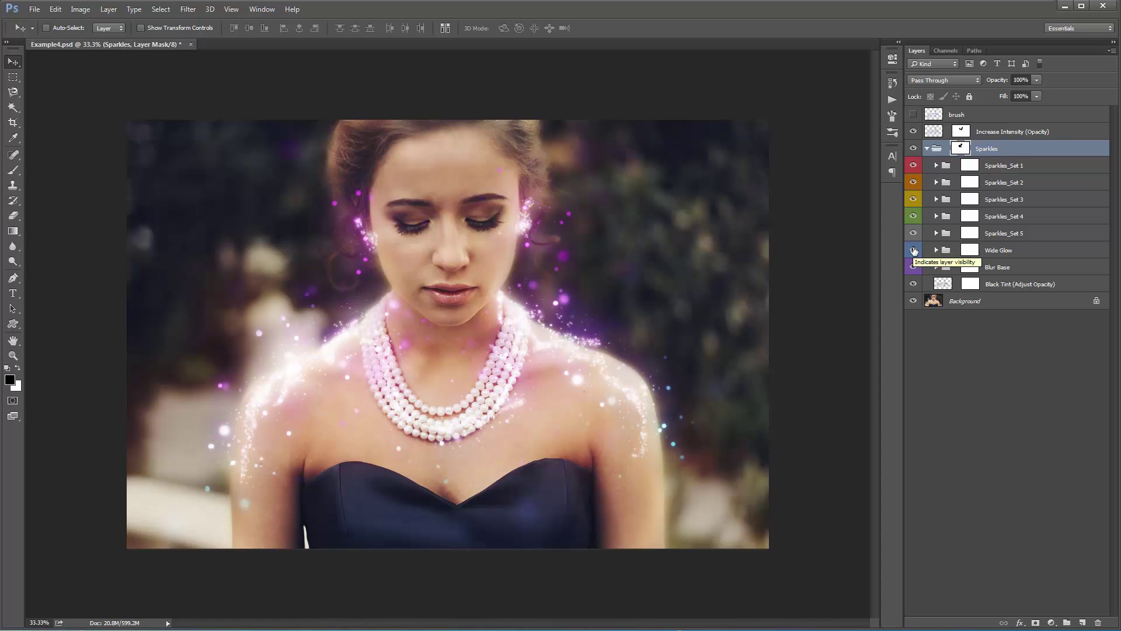
left_click(915, 251)
left_click(914, 251)
Step: Duplicate the Wide Glow group and invert the copy's layer mask to black
left_click(1002, 251)
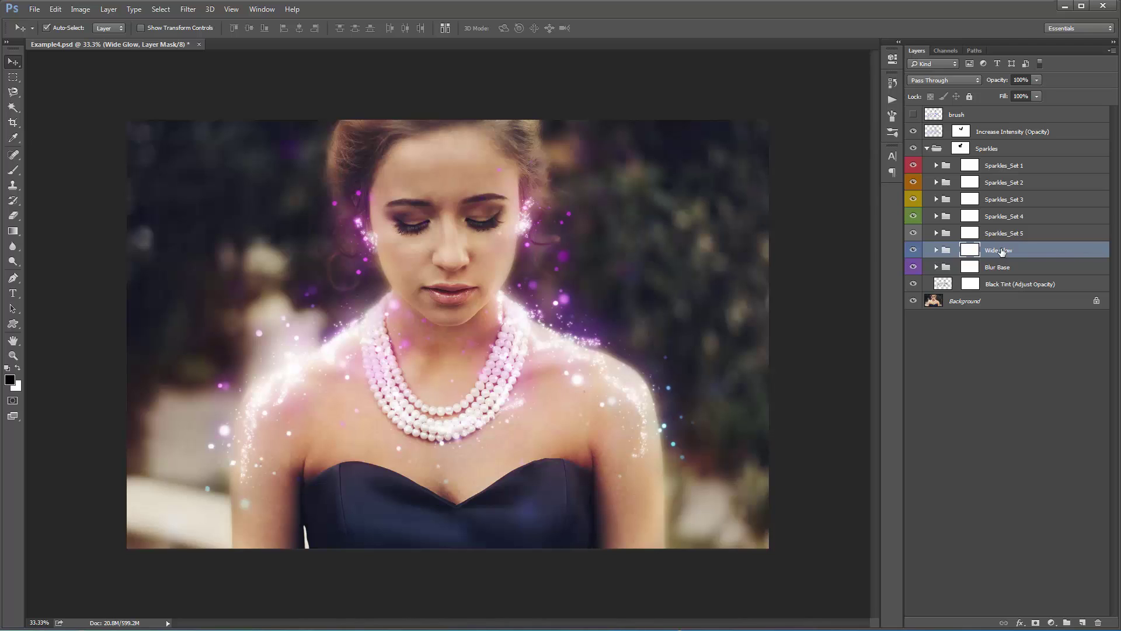
key("ctrl+j")
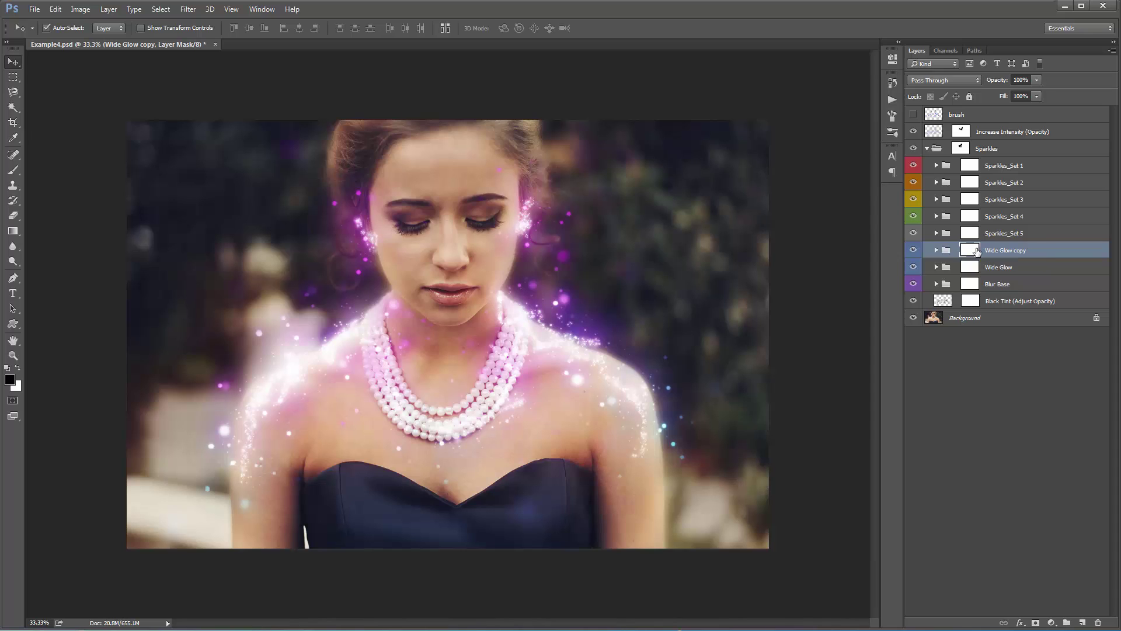
key("ctrl+i")
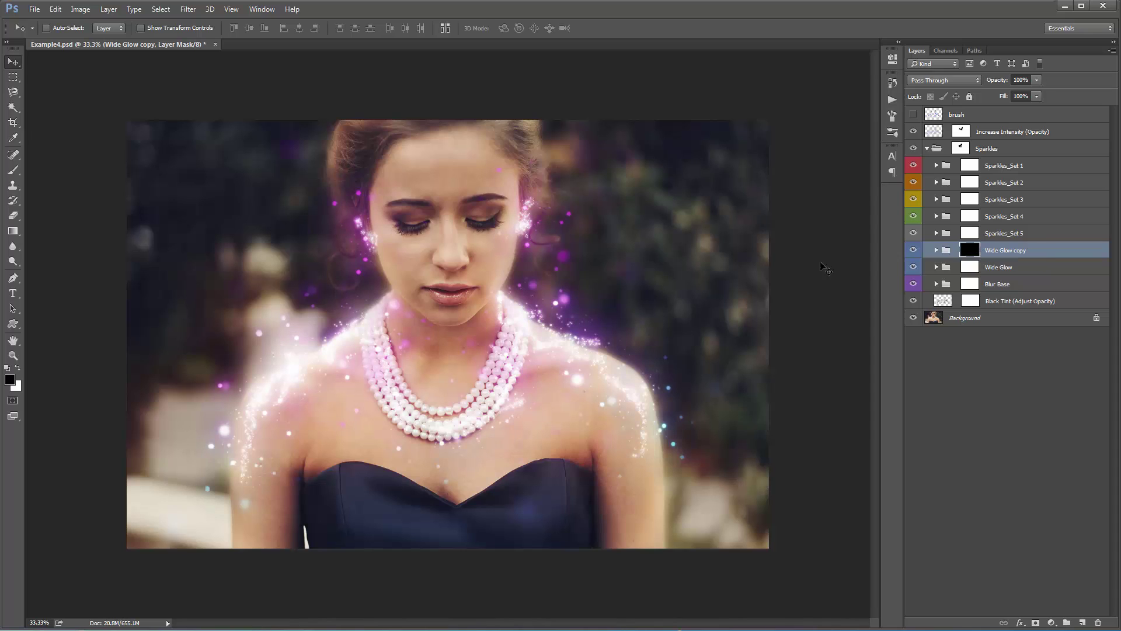
Step: Paint white on the Wide Glow copy's mask over both shoulders with the brush enlarged to 500
key("b")
key("x")
key("bracketright")
key("bracketright")
key("bracketright")
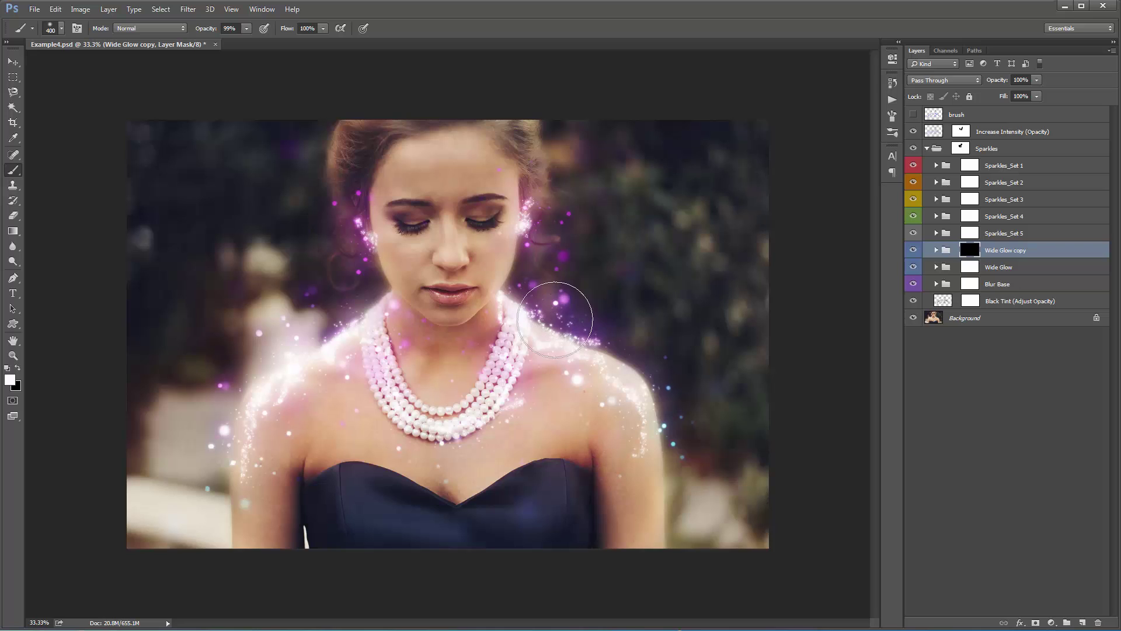
mouse_move(555, 319)
left_mouse_down()
mouse_move(648, 342)
mouse_move(709, 375)
left_mouse_up()
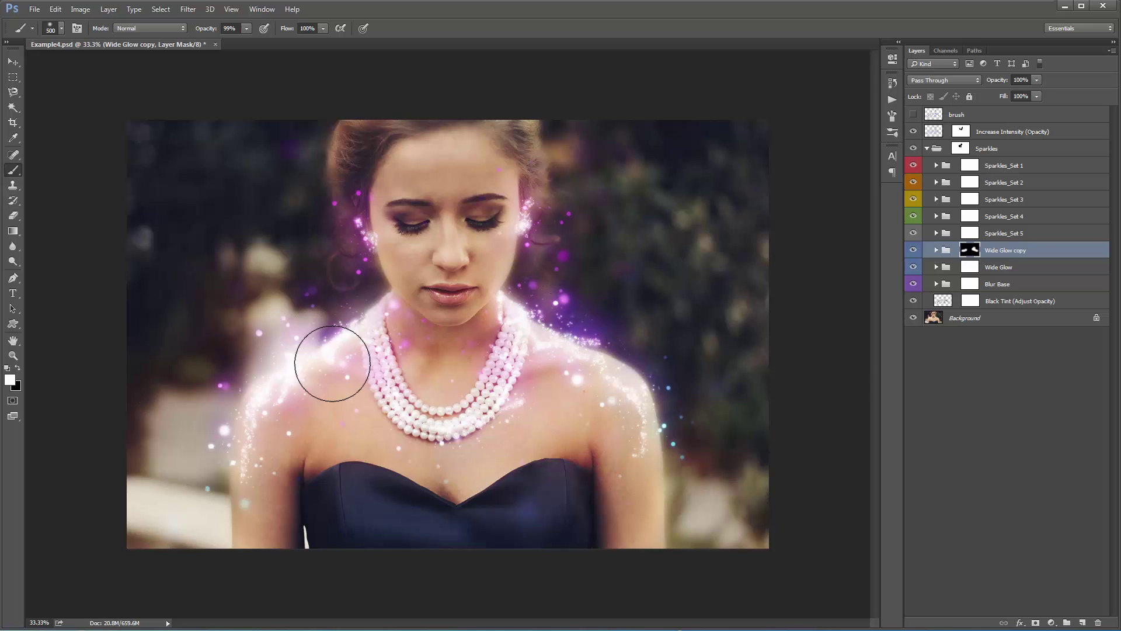
mouse_move(333, 362)
left_mouse_down()
mouse_move(257, 469)
mouse_move(296, 362)
mouse_move(274, 474)
mouse_move(282, 352)
mouse_move(275, 381)
left_mouse_up()
key("v")
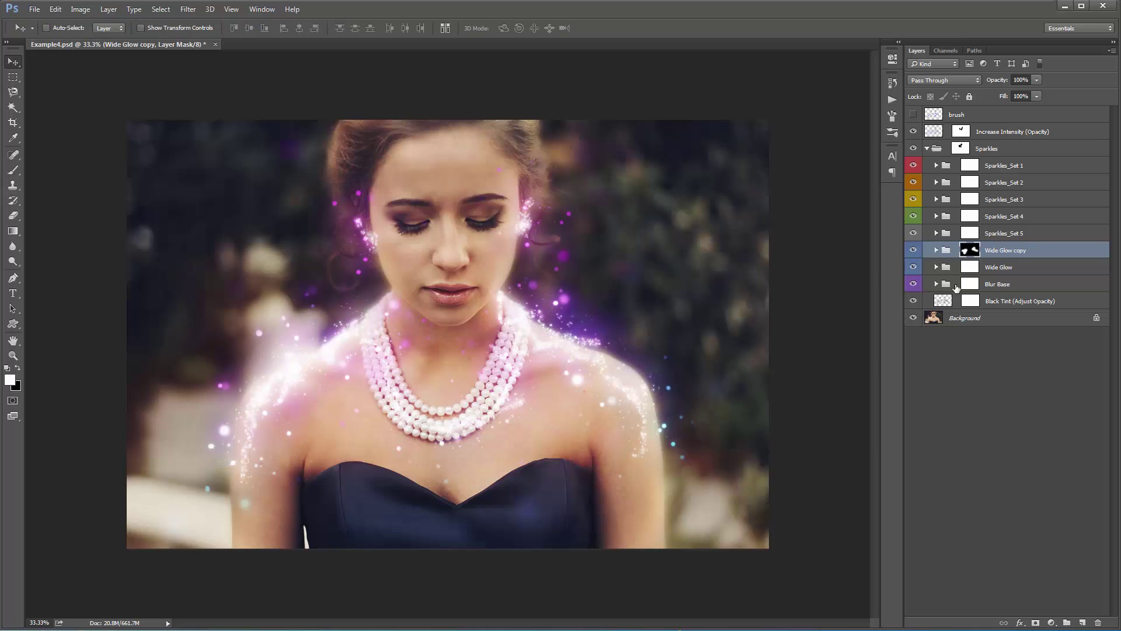
Step: Try the Screen blend mode on the collapsed Sparkles group, compare it with Pass Through, and undo the change
left_click(928, 149)
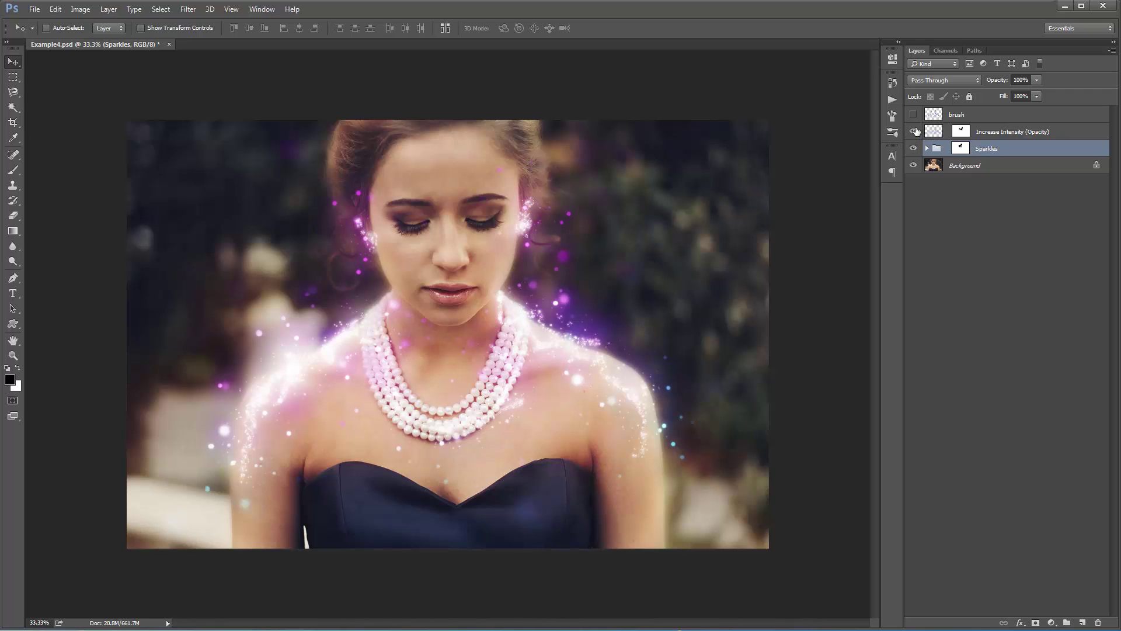
left_click(1008, 134)
left_click(1005, 151)
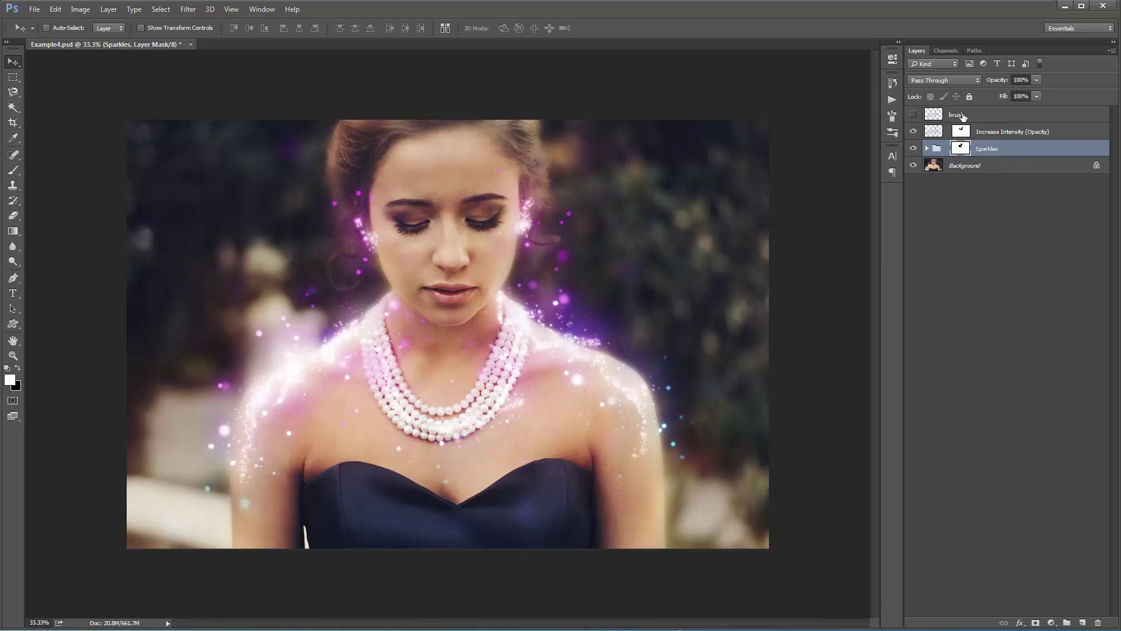
left_click(947, 79)
left_click(940, 162)
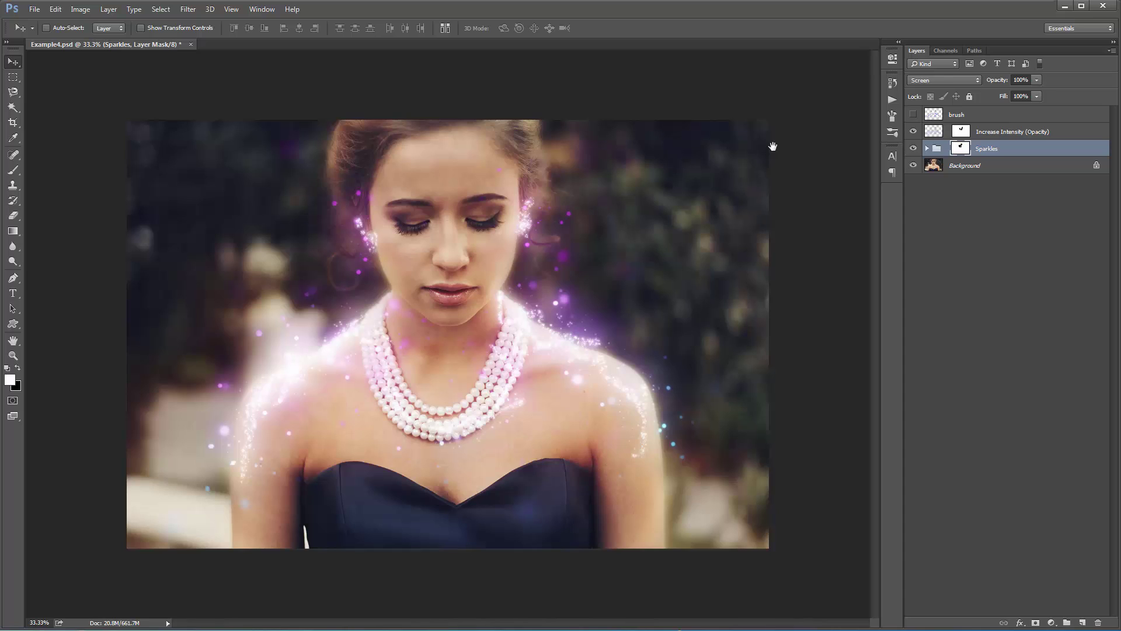
key("ctrl+z")
key("ctrl+z")
key("ctrl+z")
key("ctrl+z")
key("ctrl+z")
key("ctrl+z")
key("ctrl+z")
key("ctrl+z")
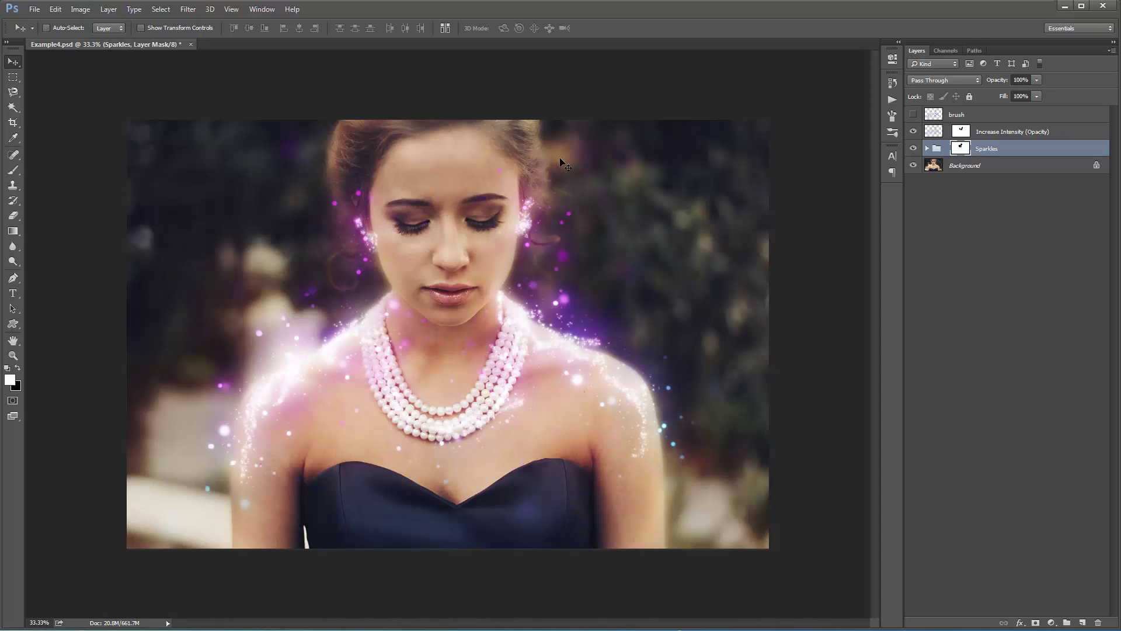
Step: Expand the Sparkles group and toggle the sparkle sets' visibility to find the one with large soft sparkles
left_click(926, 148)
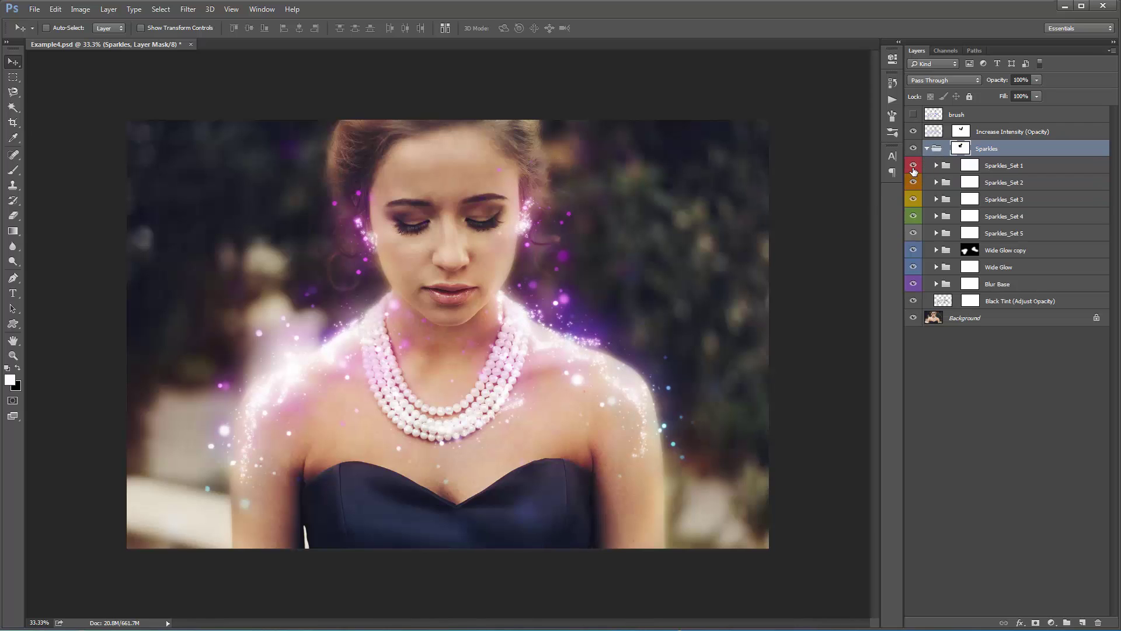
left_click(913, 166)
left_click(913, 166)
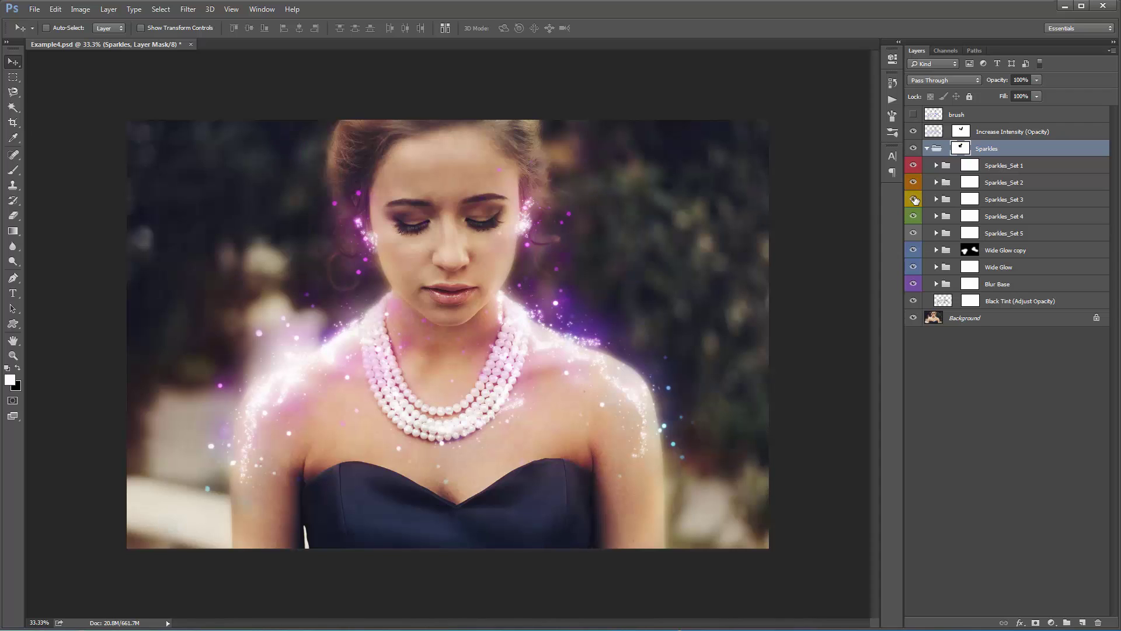
Step: Duplicate the Sparkles_Set 3 group, merge the copy into a single layer and set its blend mode to Screen
left_click(1039, 200)
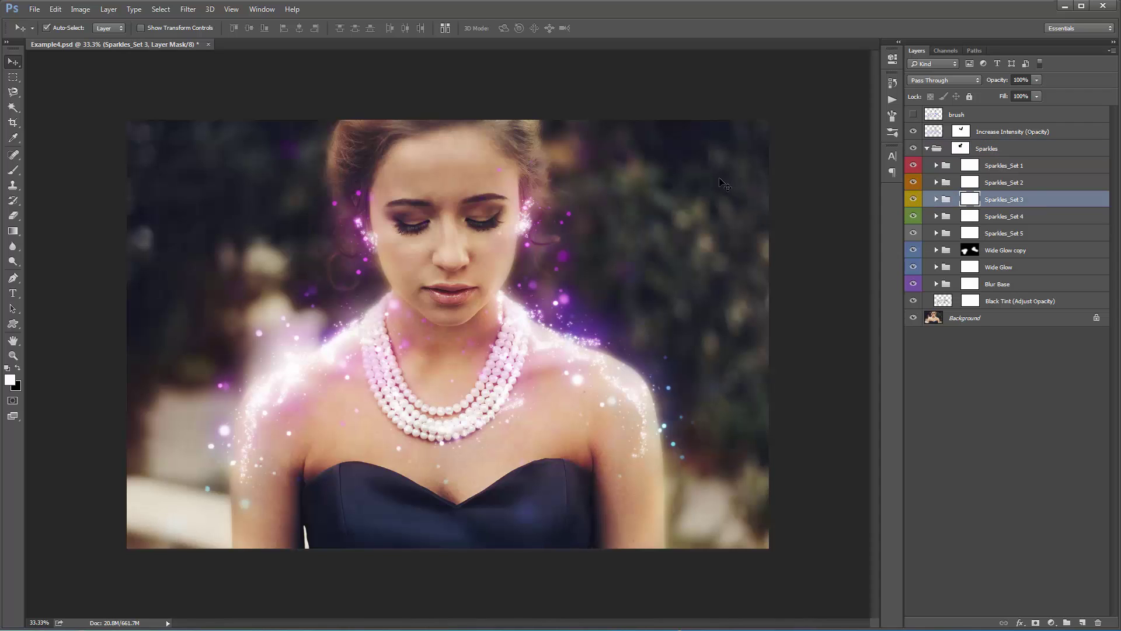
key("ctrl+j")
key("ctrl+e")
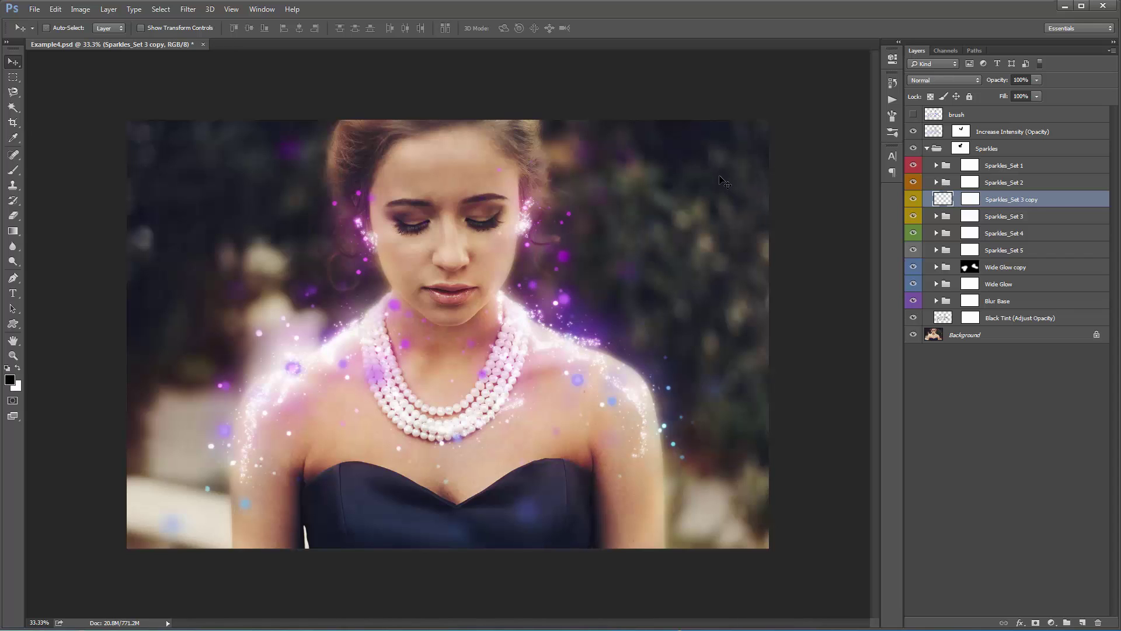
left_click(942, 81)
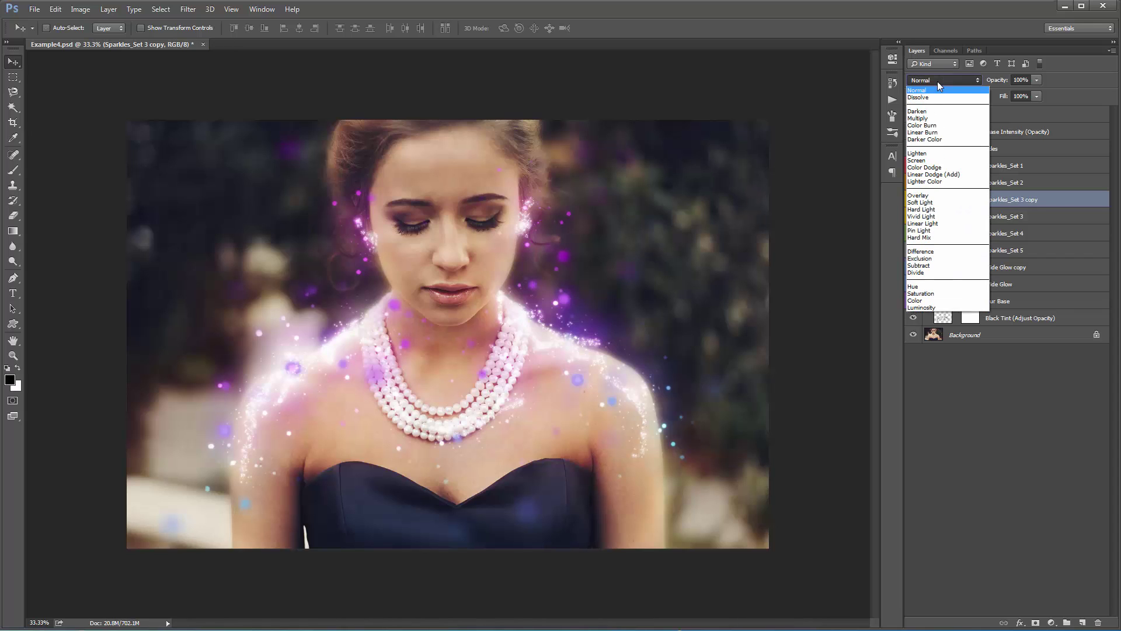
left_click(956, 161)
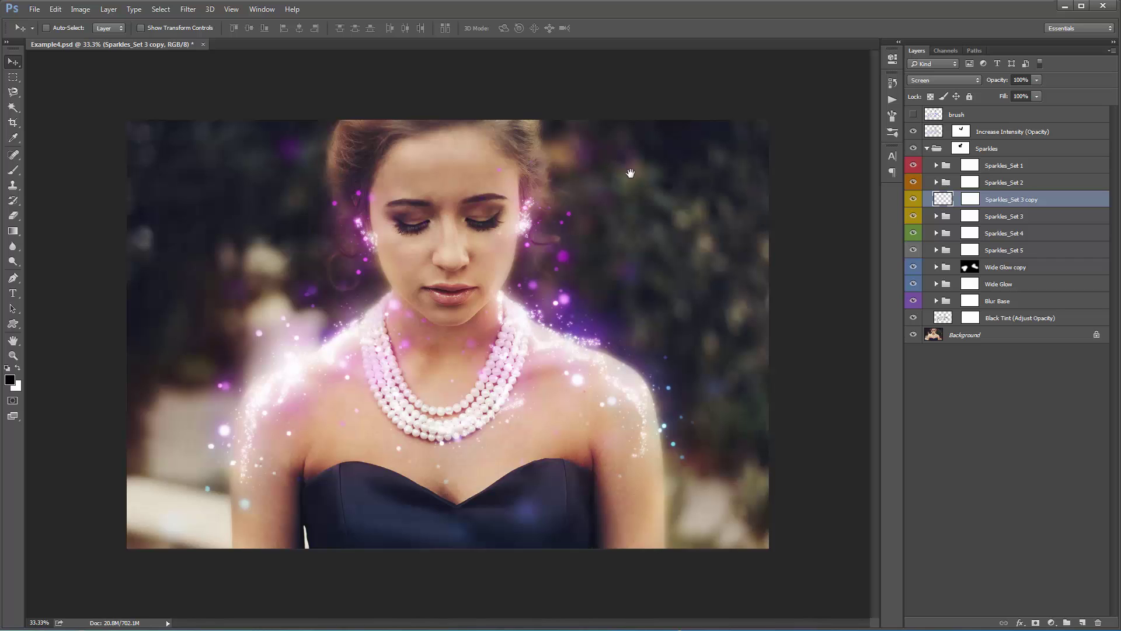
Step: Scale the merged Sparkles_Set 3 copy up proportionally to about 211% so its sparkles spread across the background
key("ctrl+minus")
key("ctrl+t")
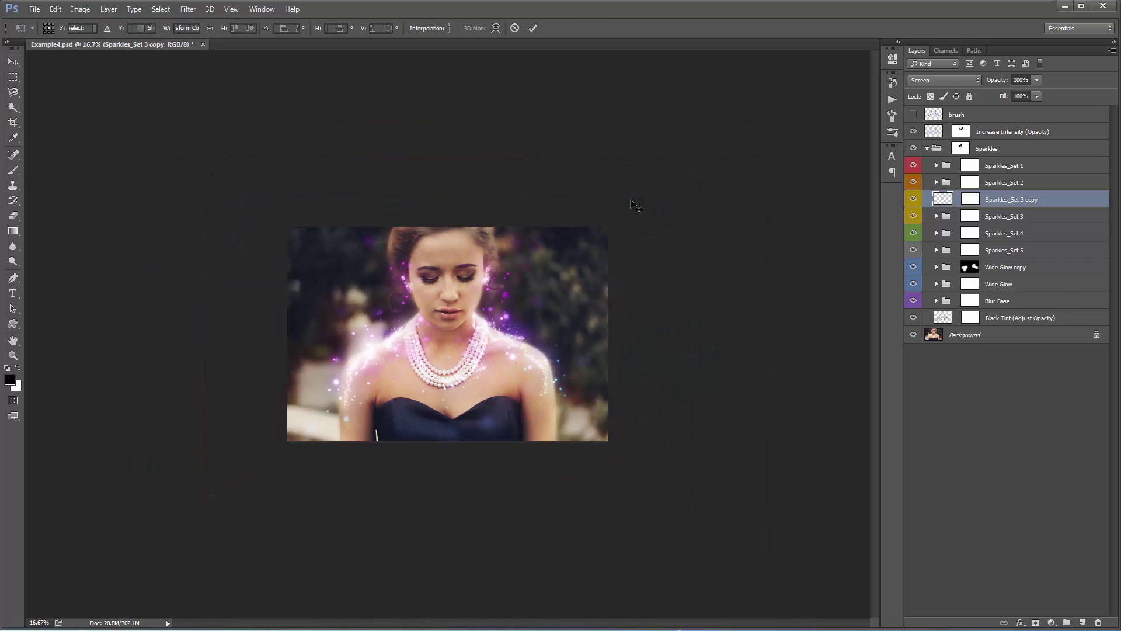
left_click_drag(630, 202, 785, 66)
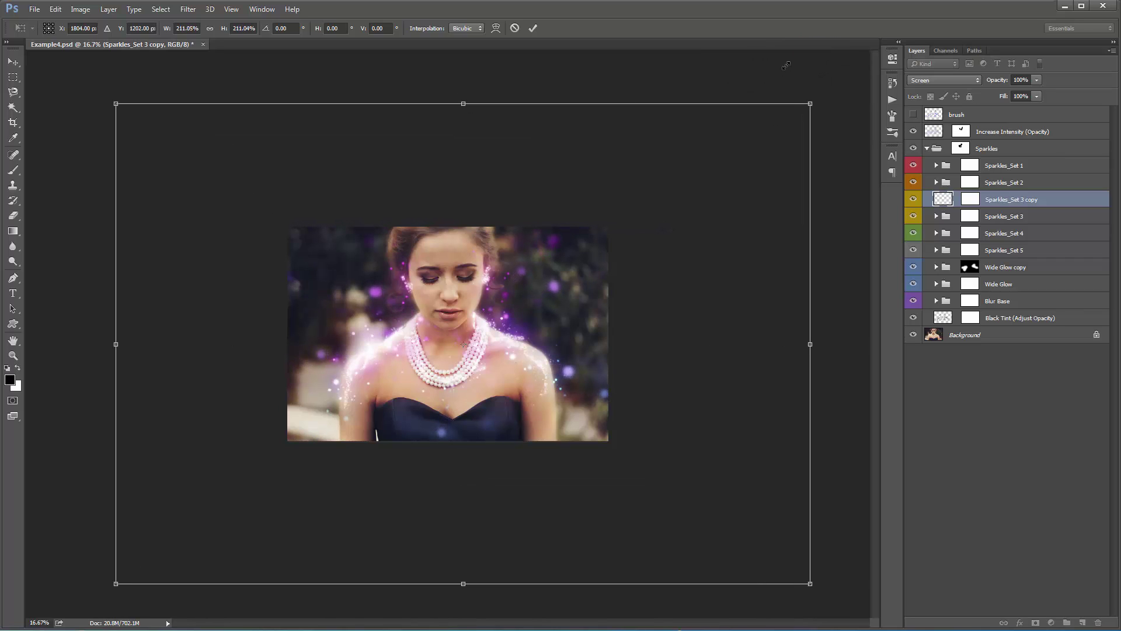
key("Return")
key("ctrl+0")
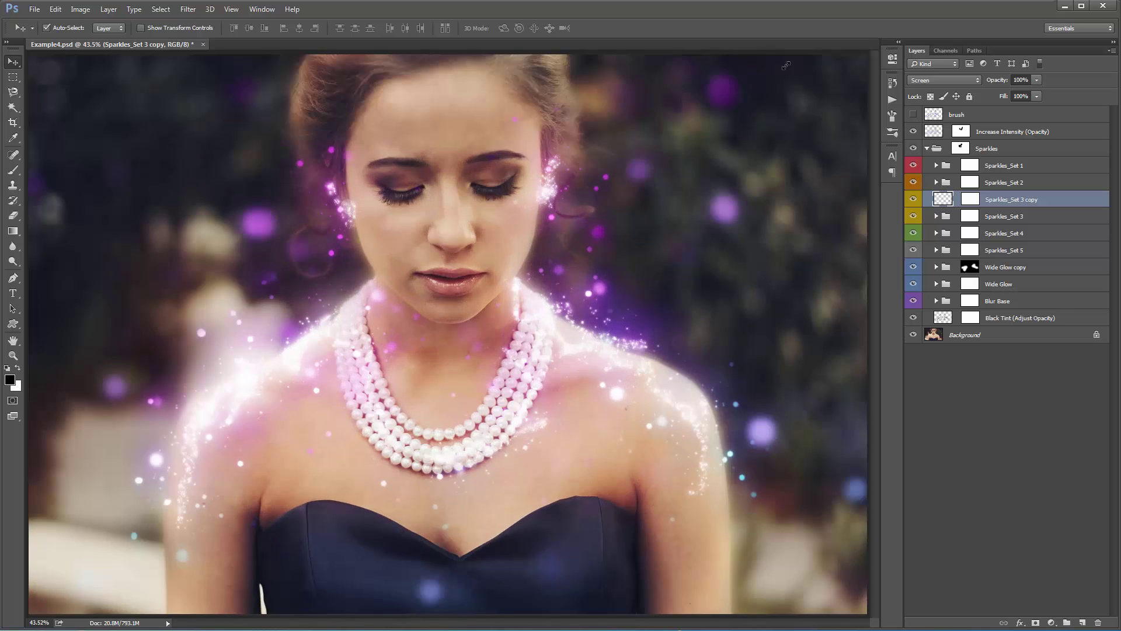
key("ctrl+minus")
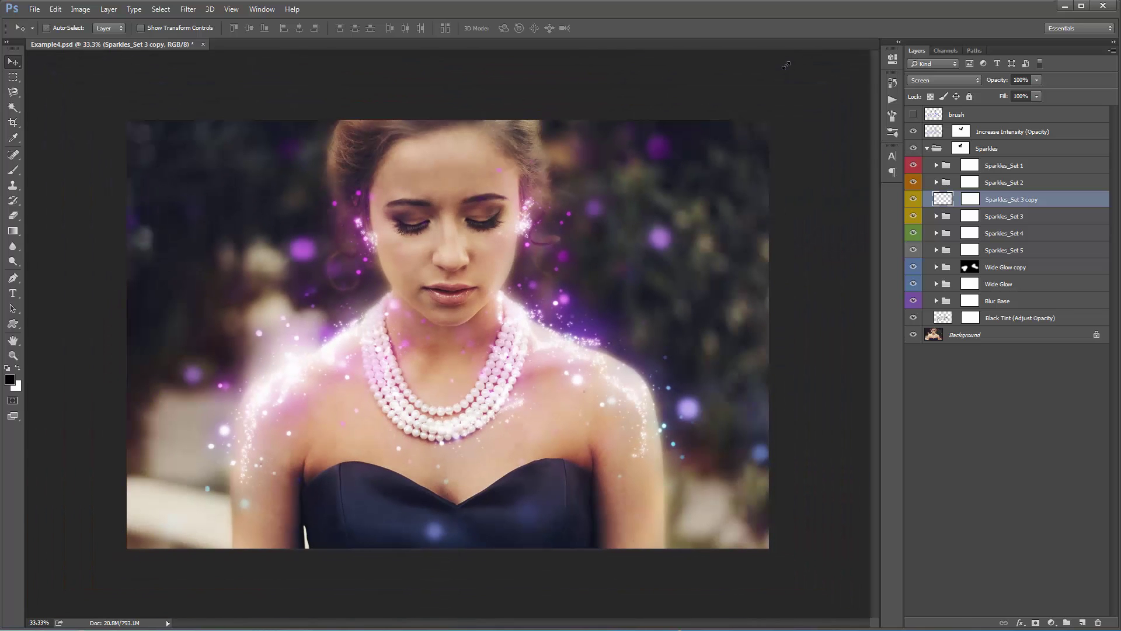
Step: Apply a Gaussian Blur with a radius of about 46.9 pixels to the Sparkles_Set 3 copy layer and shift its sparkles slightly left
key("alt+t")
mouse_move(212, 148)
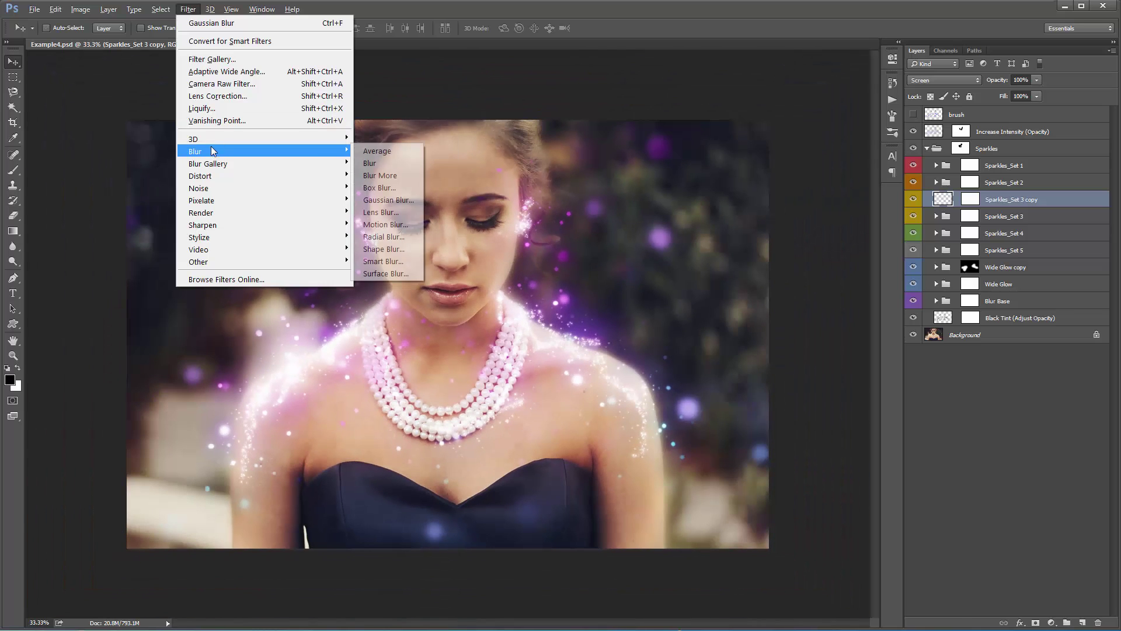
left_click(403, 200)
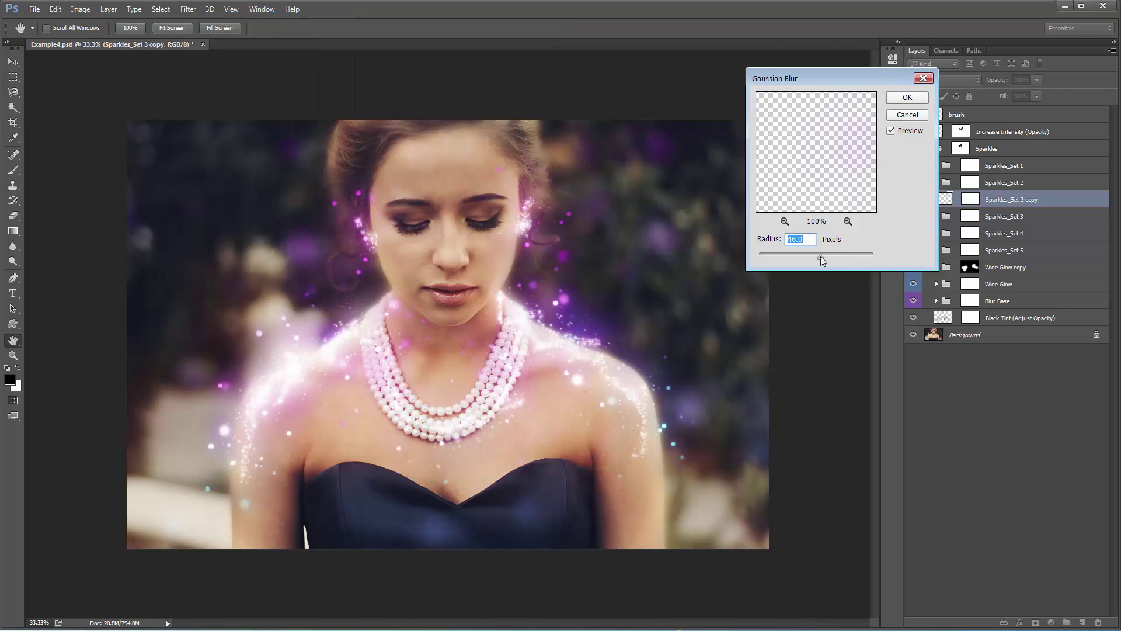
left_click(909, 97)
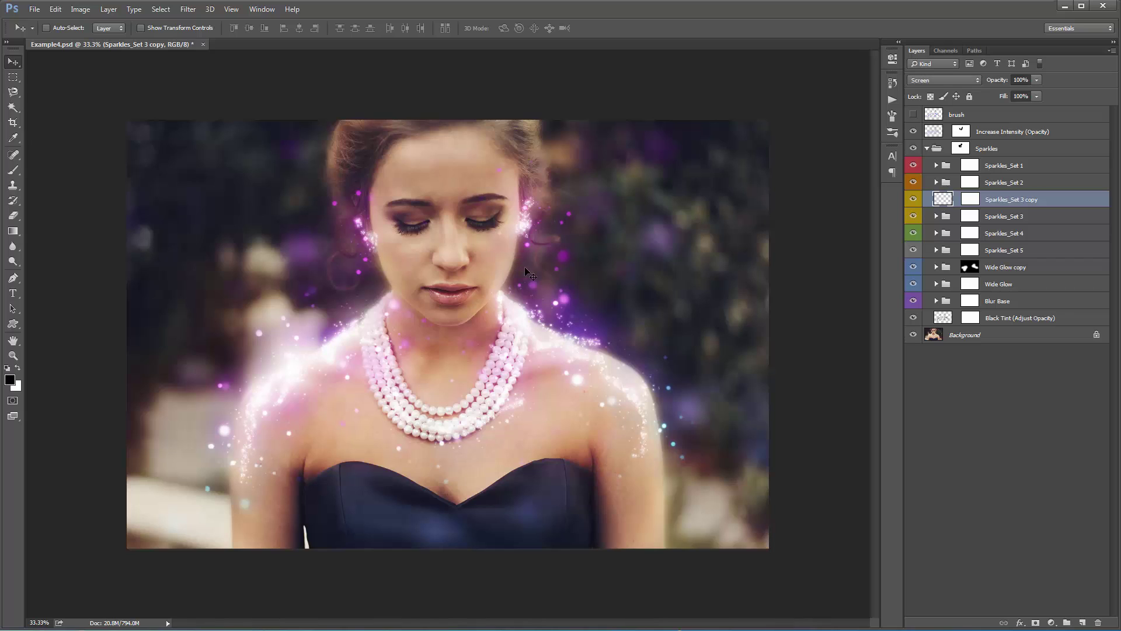
left_click_drag(526, 268, 499, 267)
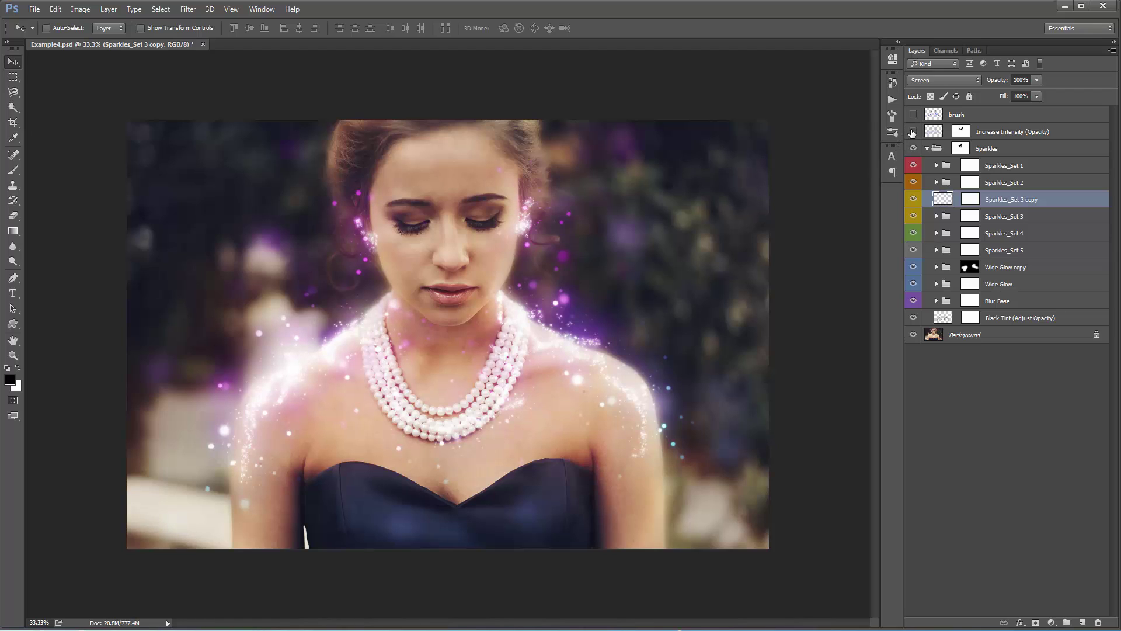
Step: Collapse the Sparkles group, merge it with the Increase Intensity (Opacity) layer and set the merged layer's blend mode to Screen
left_click(929, 148)
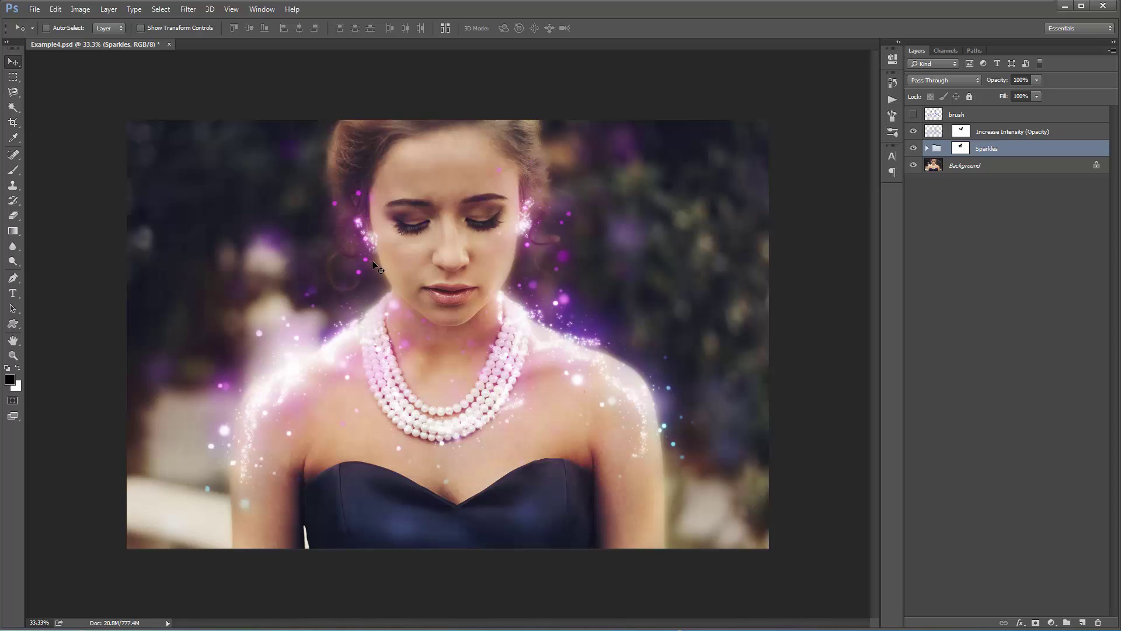
left_click(992, 133, "shift")
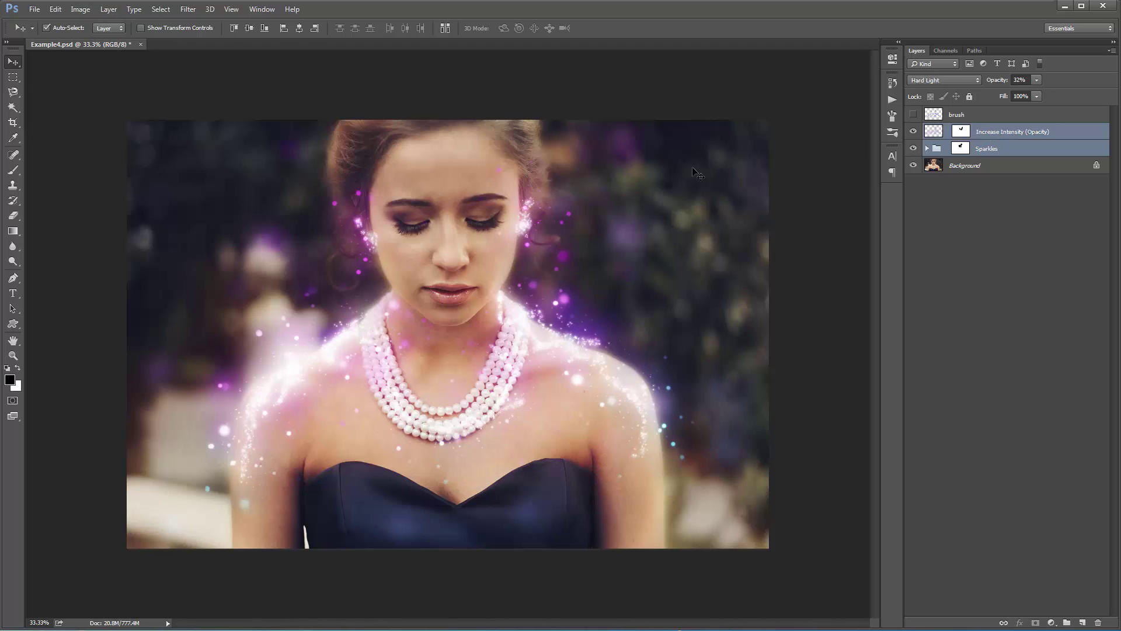
key("ctrl+e")
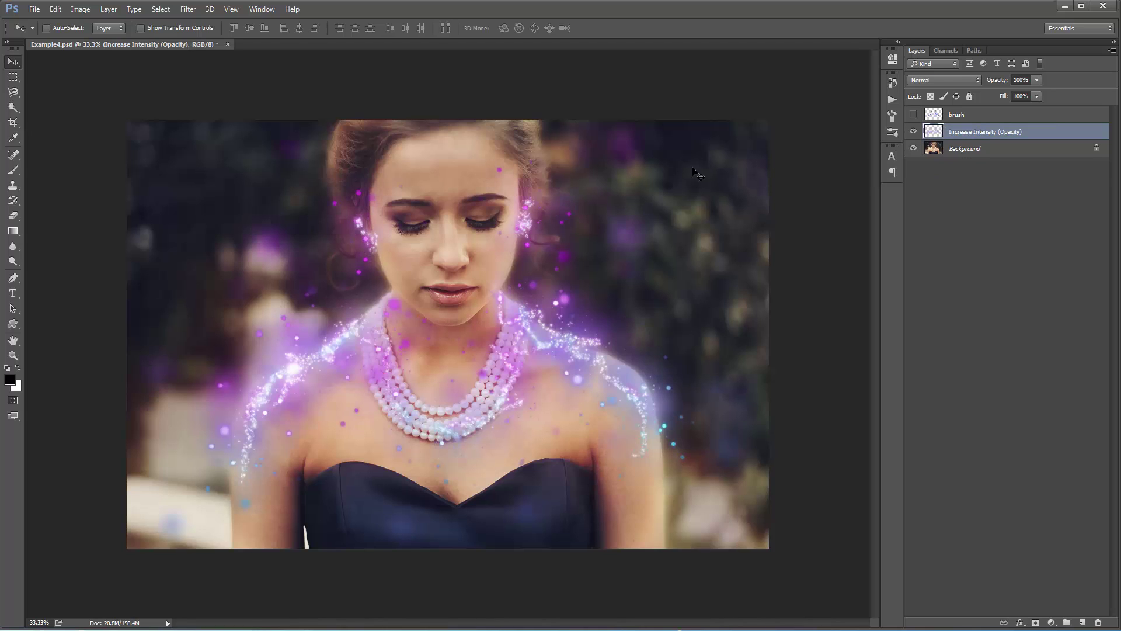
left_click(938, 81)
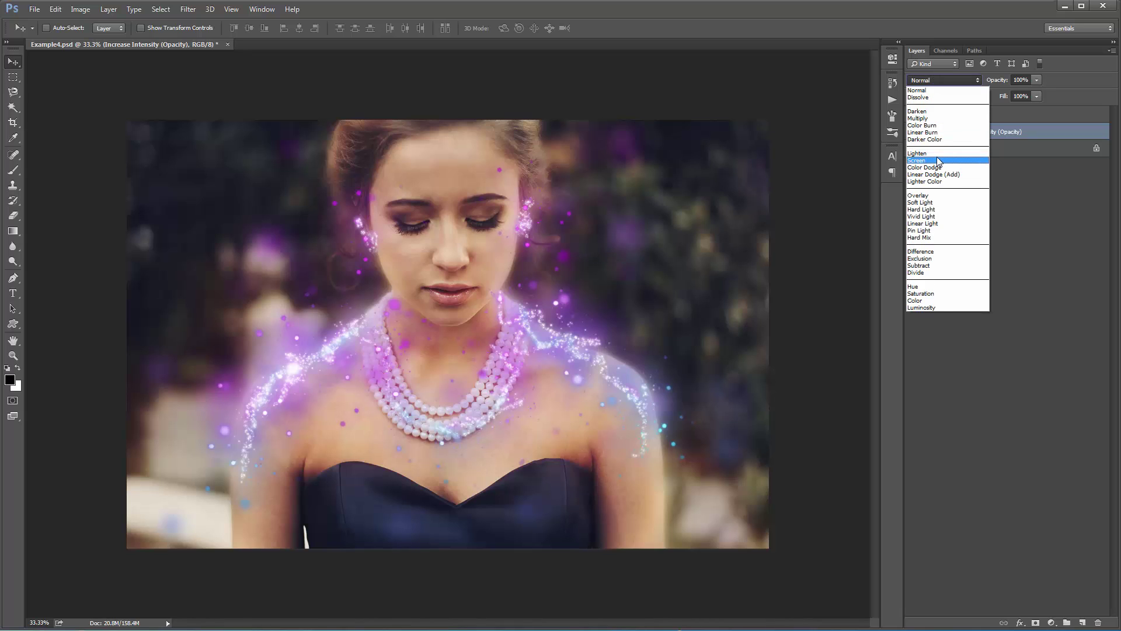
left_click(946, 160)
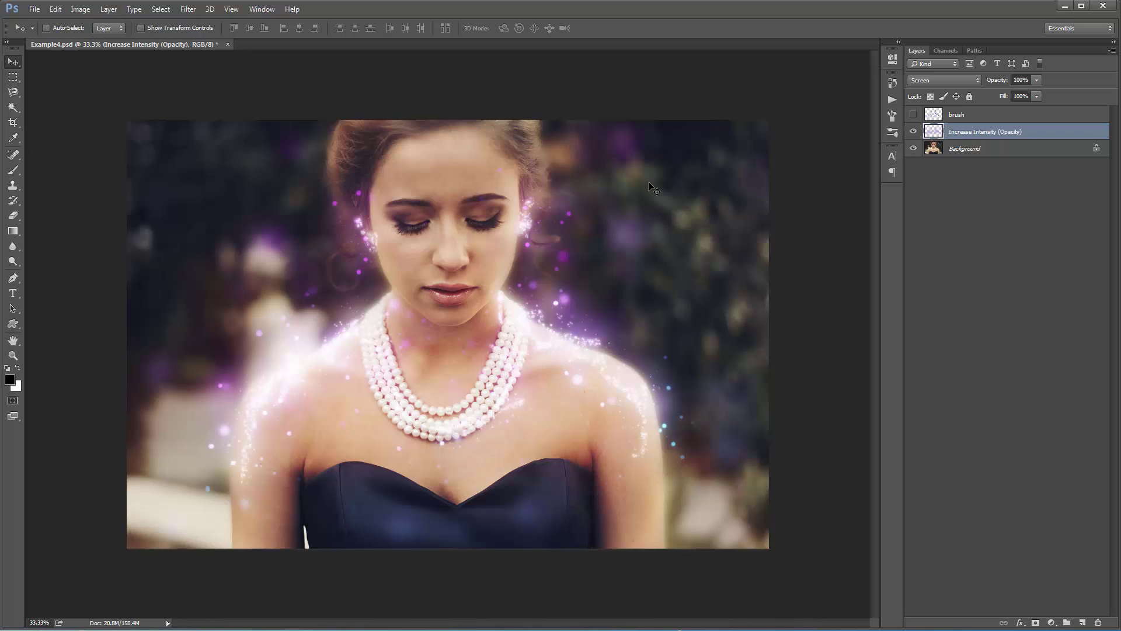
Step: Recolour the merged sparkle layer to green and yellow tones with Hue/Saturation by setting the hue to -113
key("ctrl+u")
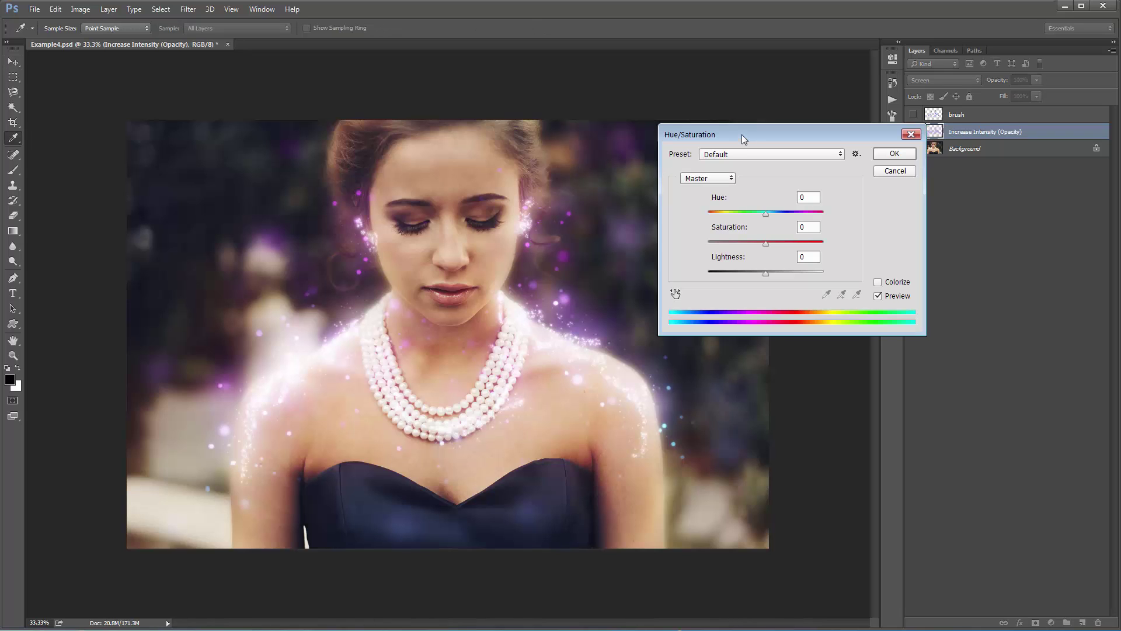
left_click_drag(741, 135, 713, 98)
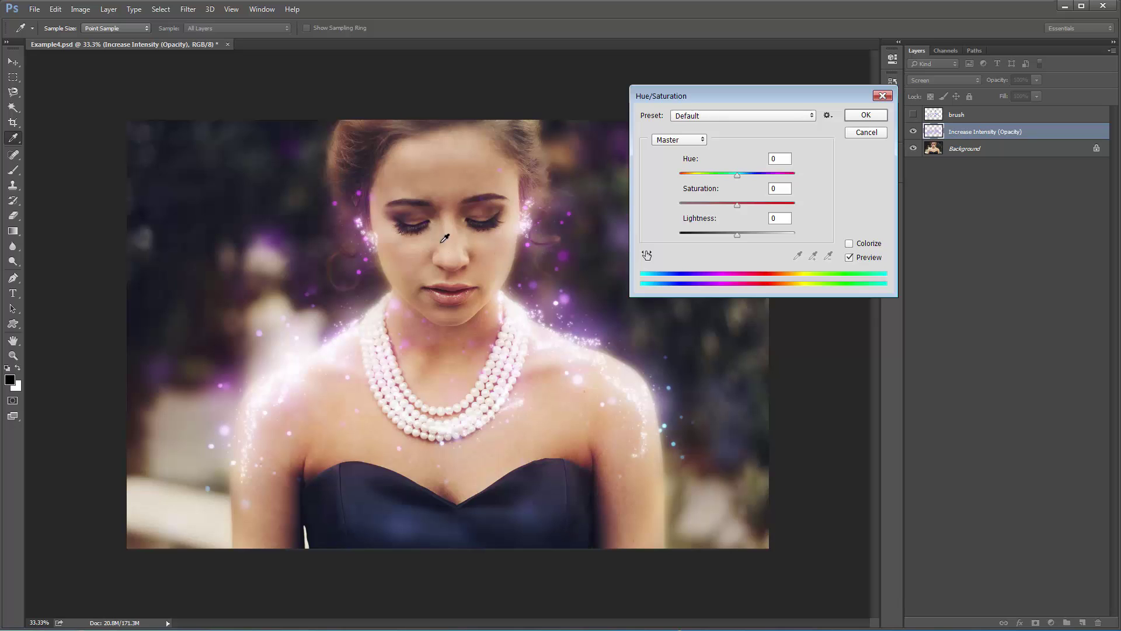
left_click_drag(736, 176, 695, 188)
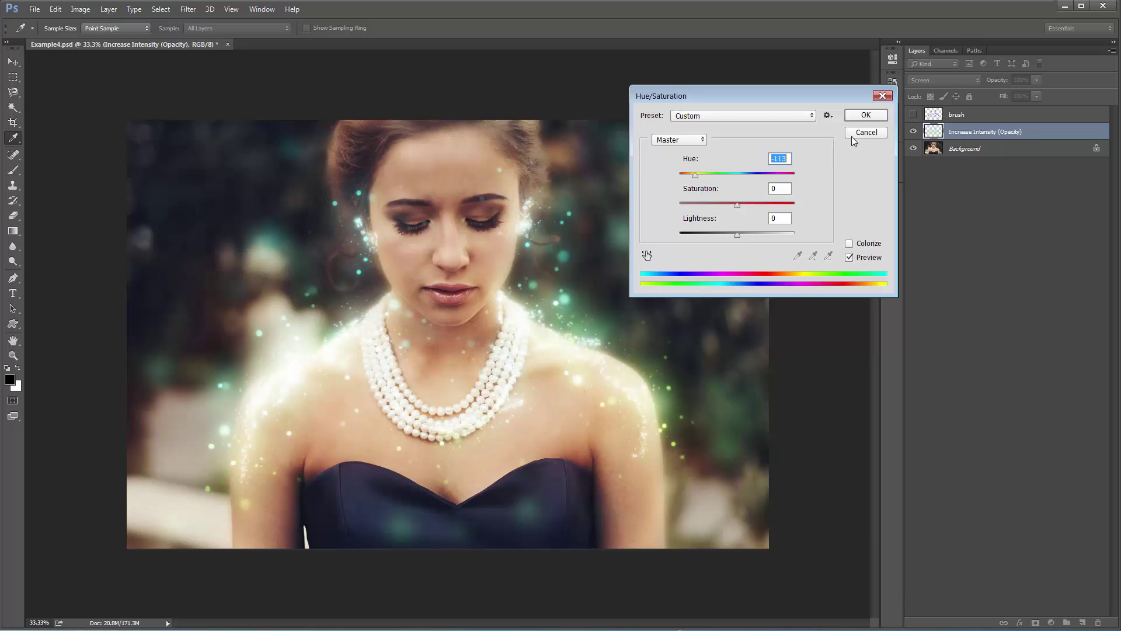
left_click(865, 115)
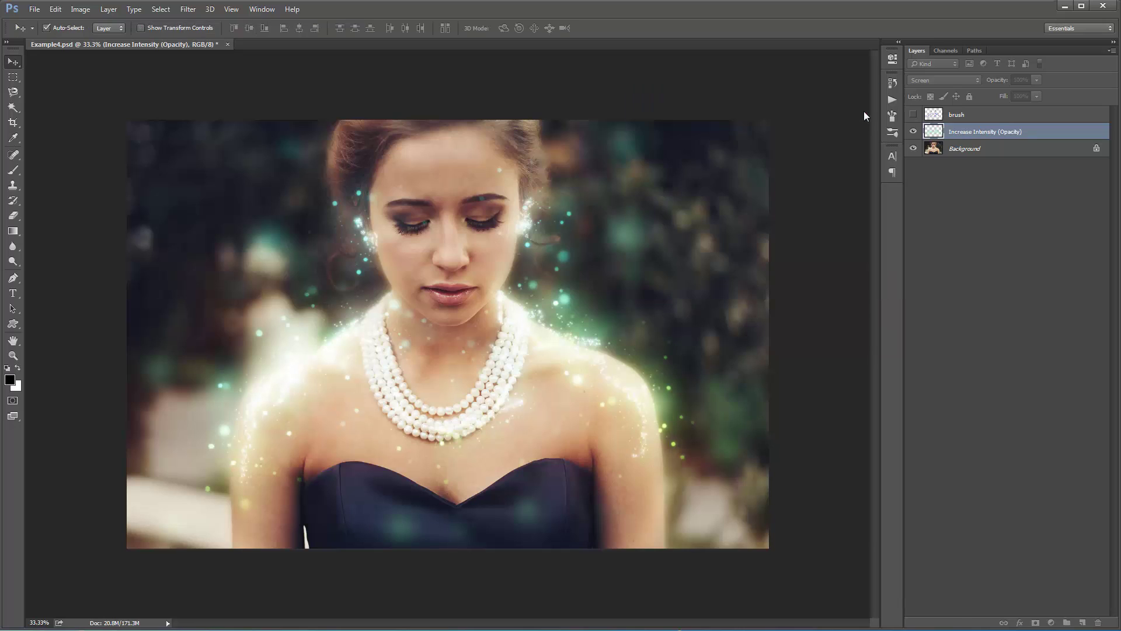
Step: Toggle the merged sparkle layer's visibility repeatedly to compare the portrait with and without the recoloured effect
left_click(912, 132)
left_click(909, 132)
left_click(909, 133)
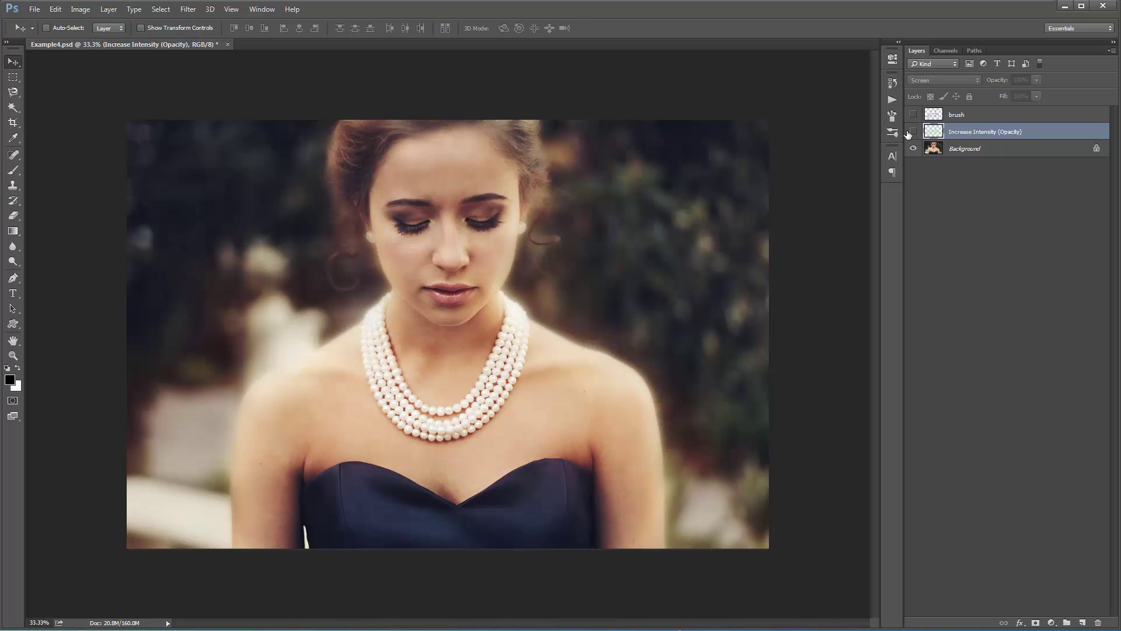
left_click(909, 133)
left_click(909, 133)
left_click(909, 133)
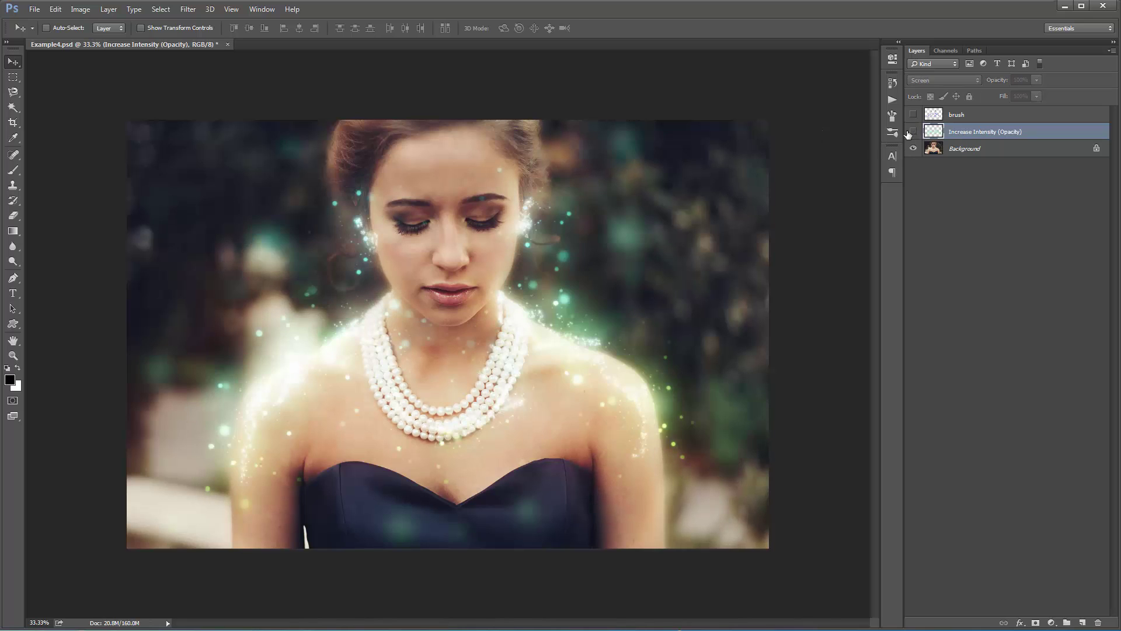
left_click(909, 132)
left_click(909, 133)
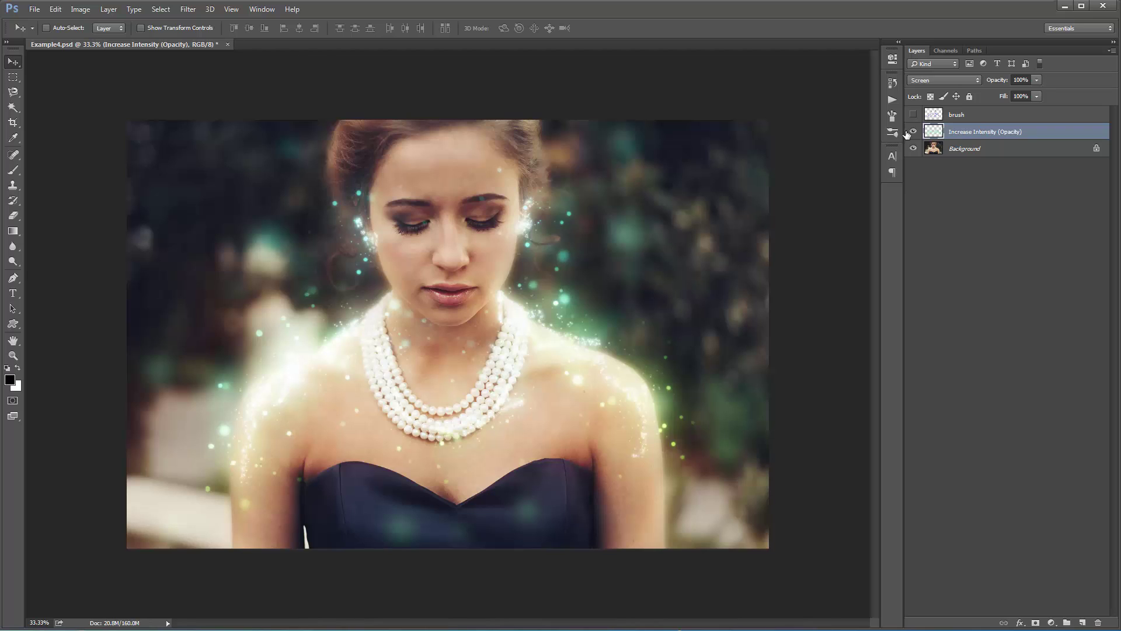
left_click(909, 132)
left_click(909, 132)
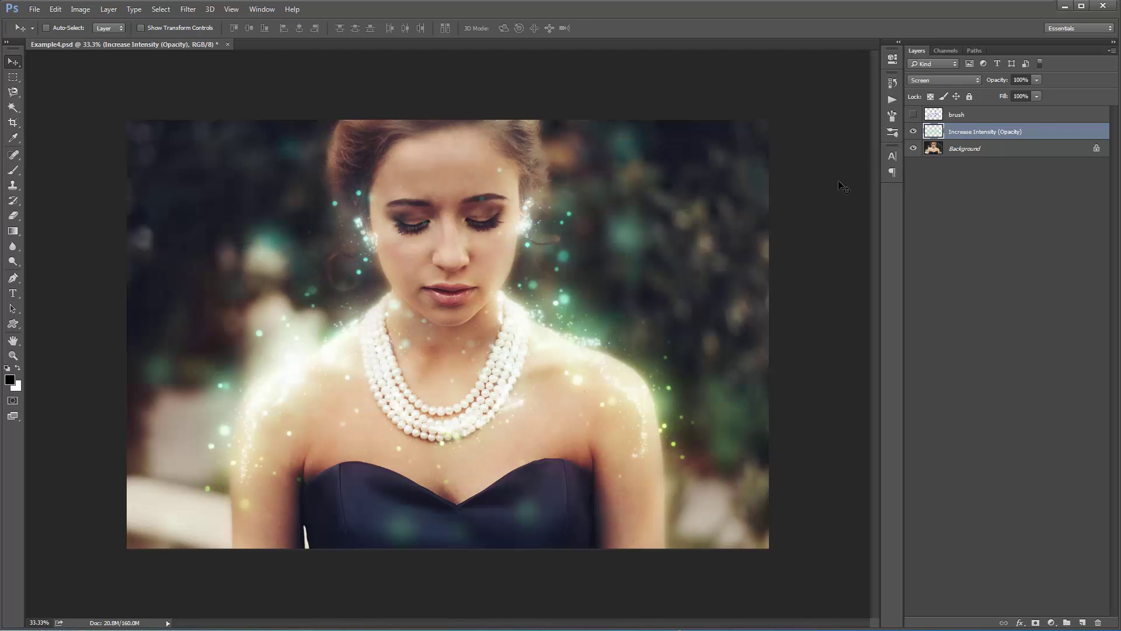